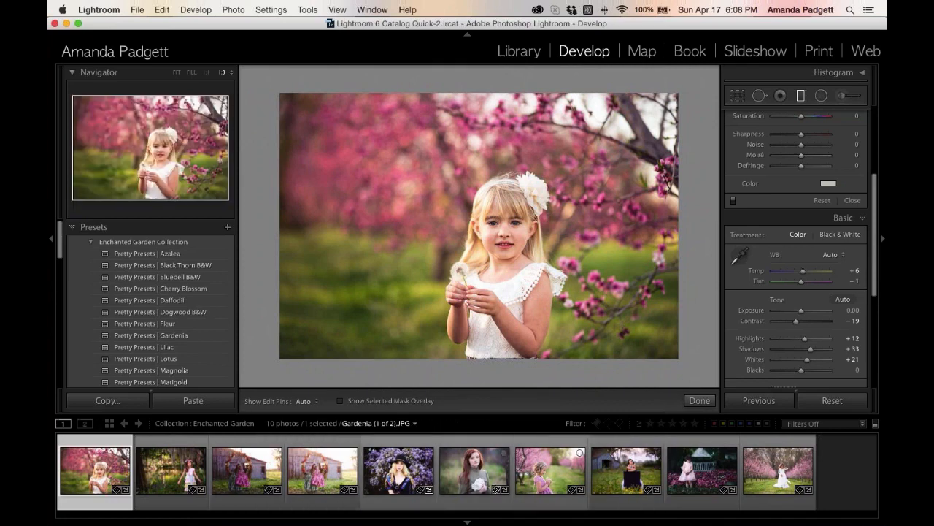
Look through the photo collections under Sample Pictures, with the presets list collapsed.
left_click(73, 228)
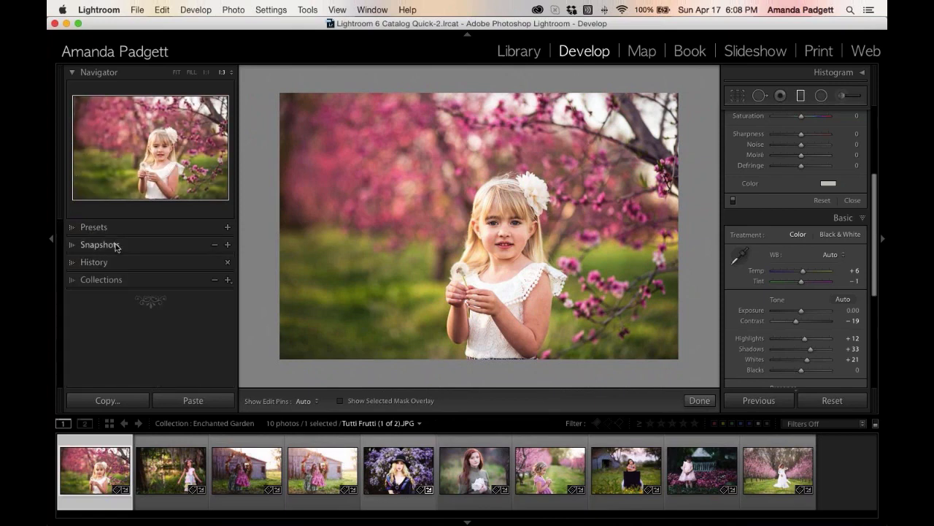
left_click(114, 283)
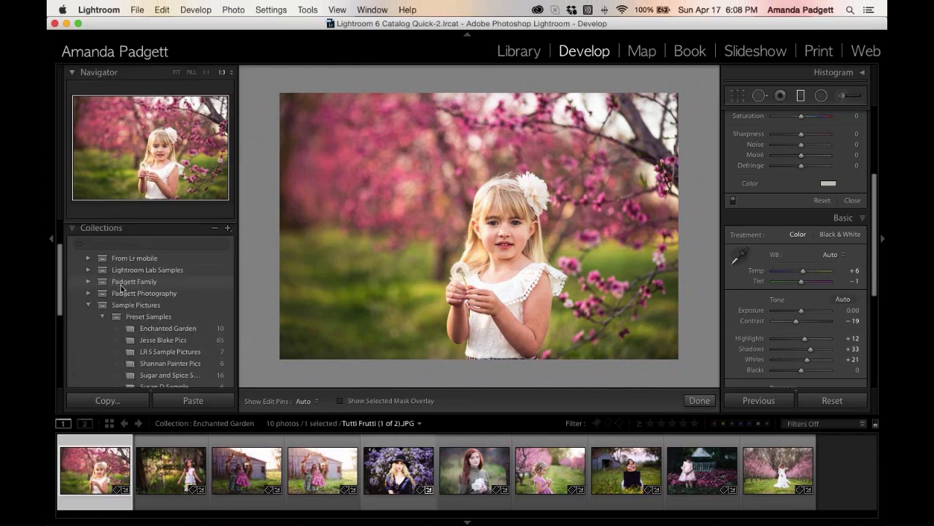
scroll(122, 290, "down", 2)
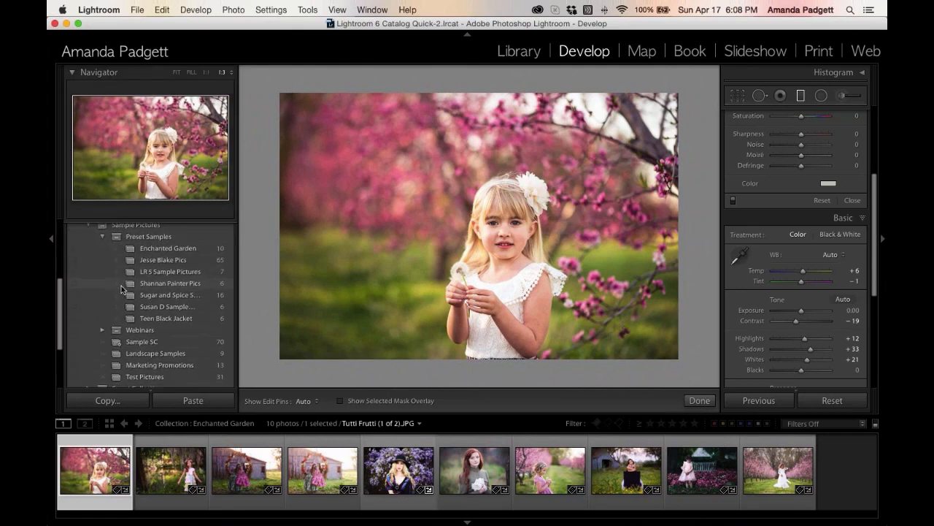
scroll(84, 279, "up", 5)
left_click(76, 283)
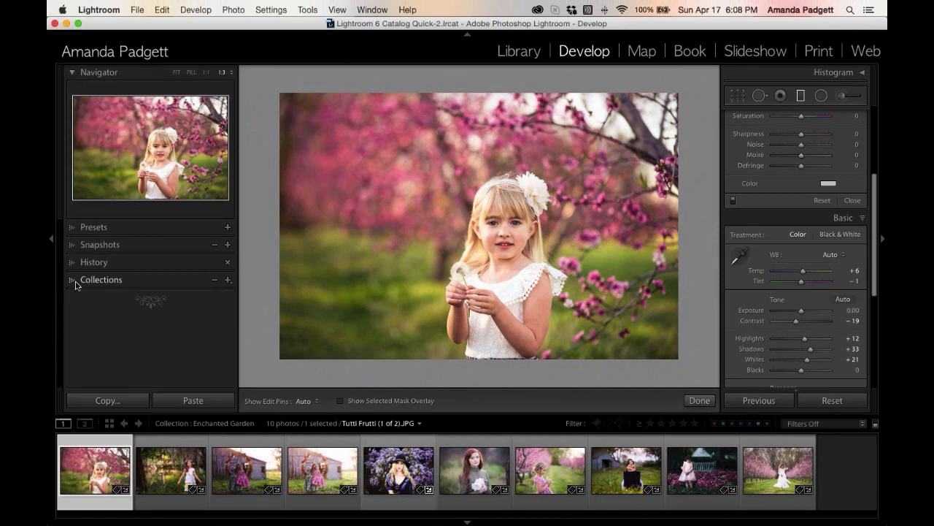
Examine the presets in the Enchanted Garden Collection folder, viewing the full list and previewing presets on the photo.
left_click(72, 229)
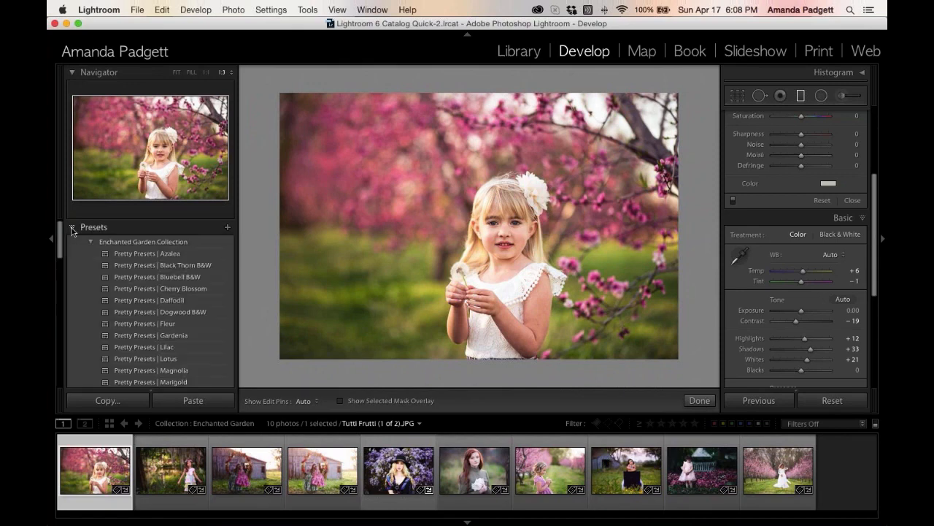
left_click(88, 242)
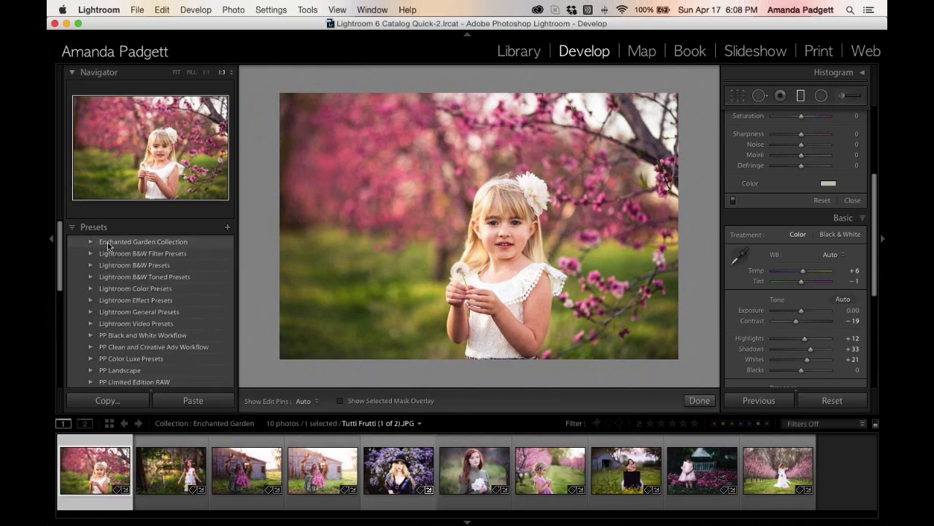
left_click(148, 243)
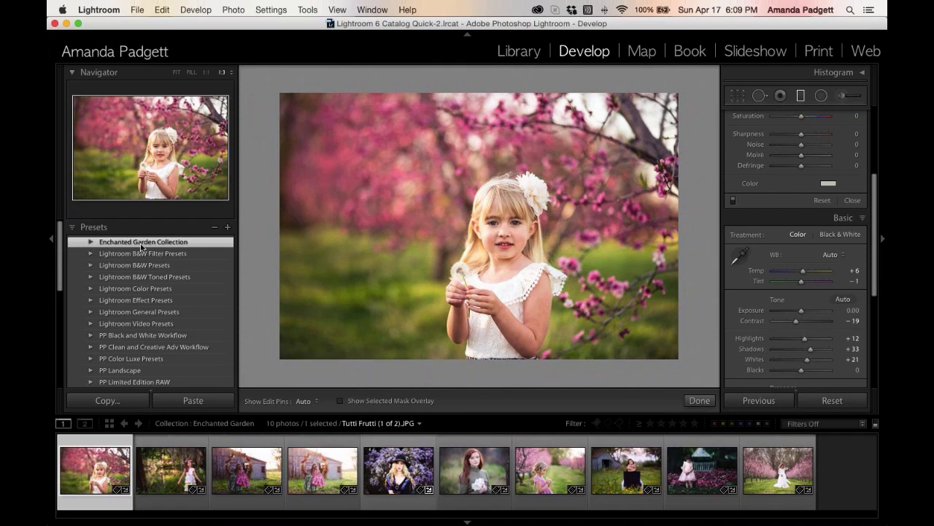
left_click(85, 228)
left_click(88, 228)
left_click(90, 242)
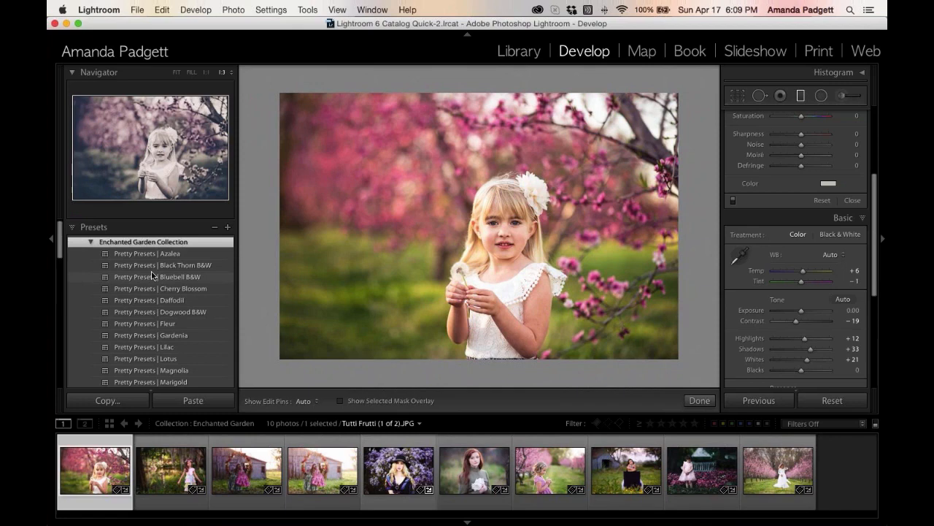
left_click(91, 242)
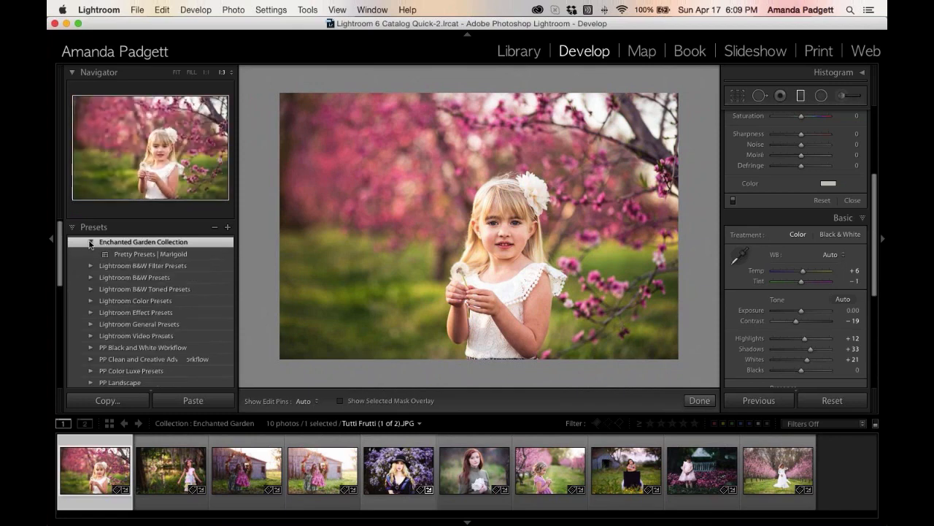
left_click(91, 242)
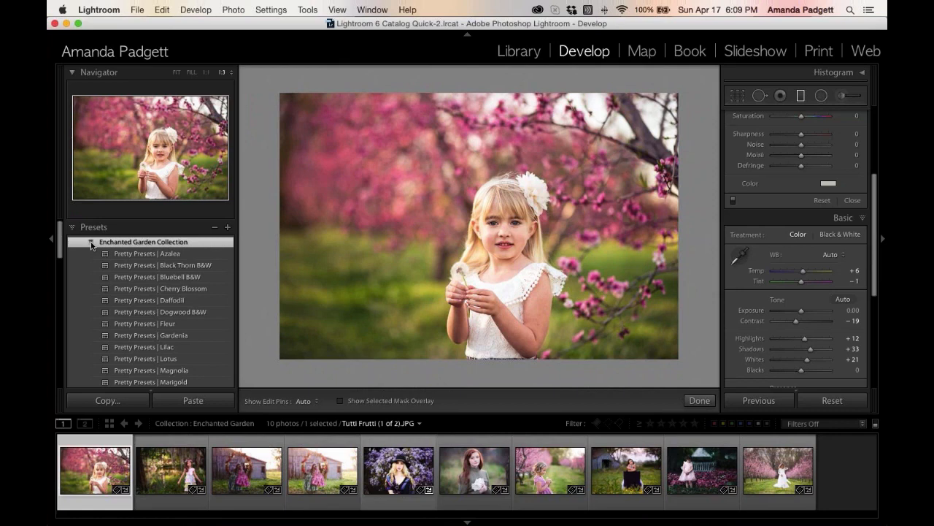
left_click(90, 243)
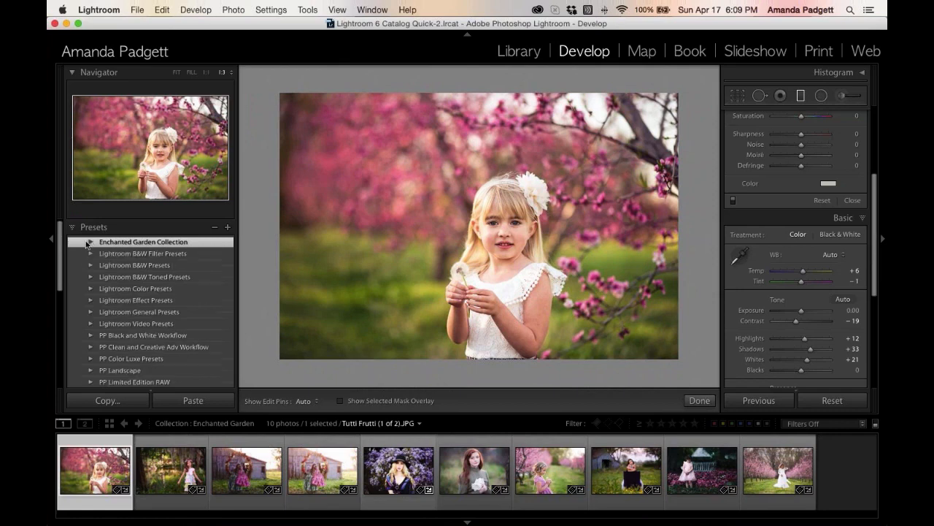
left_click(91, 243)
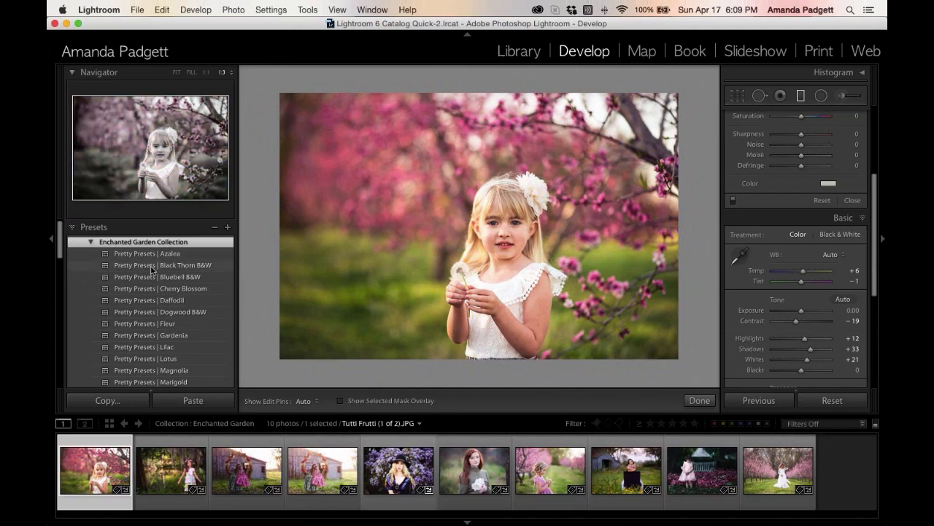
left_click(74, 76)
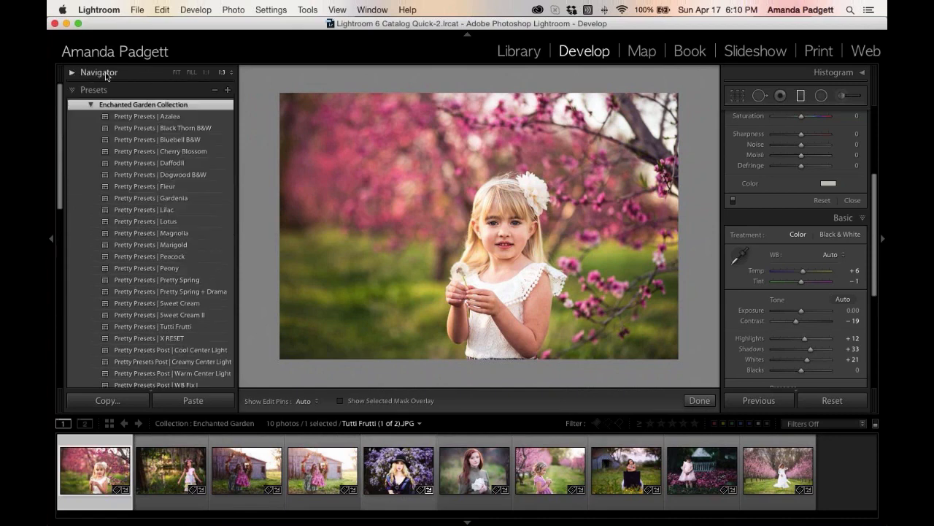
left_click(72, 73)
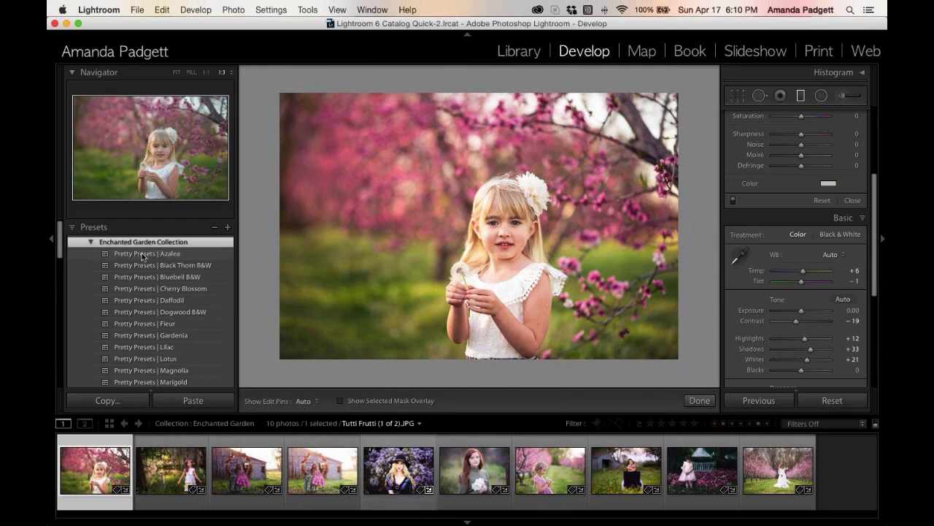
Try the Pretty Presets Cherry Blossom preset on the photo, and close the graduated filter settings to review the Basic adjustments.
left_click(180, 292)
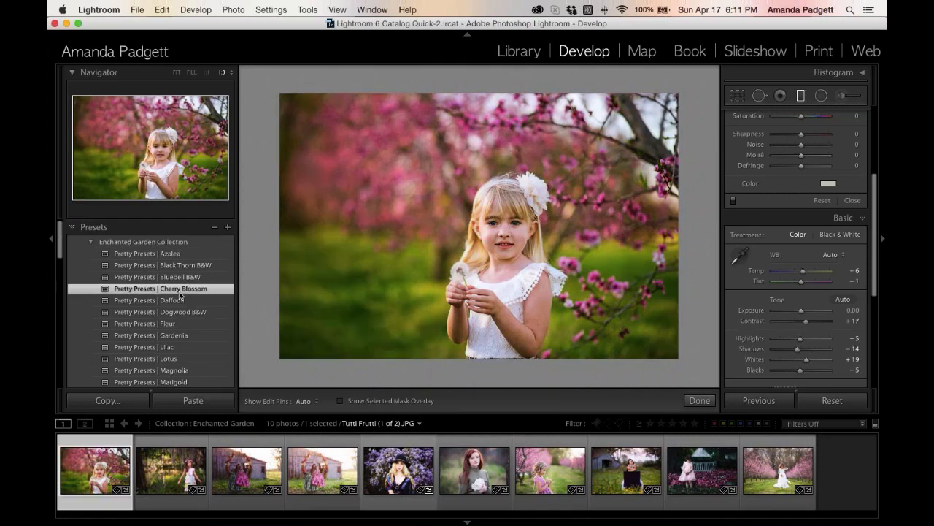
left_click(852, 201)
scroll(803, 178, "up", 3)
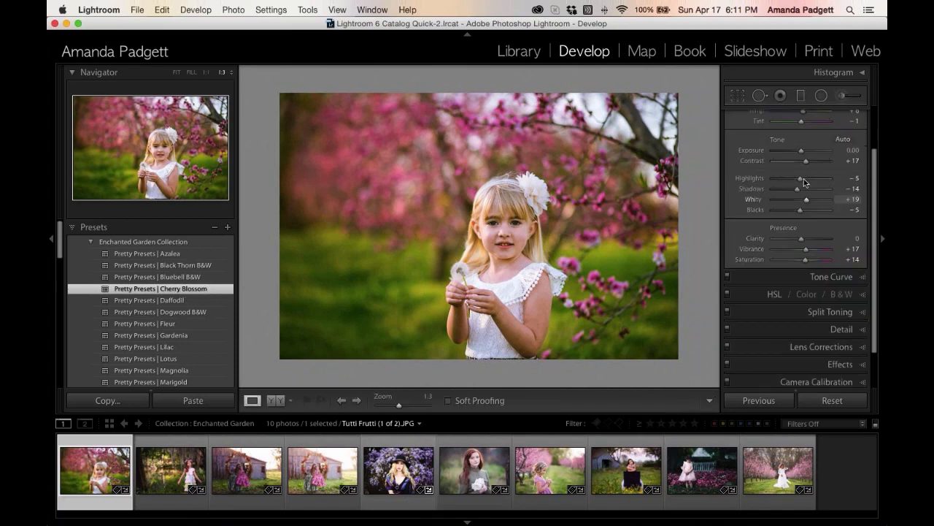
scroll(804, 178, "up", 2)
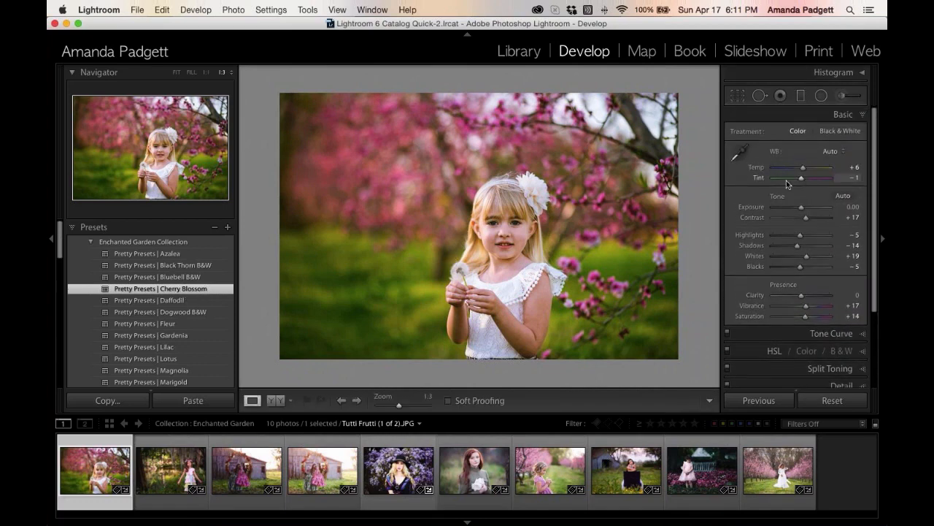
Reset all develop settings of the photo, keeping the white balance As Shot.
left_click(831, 400)
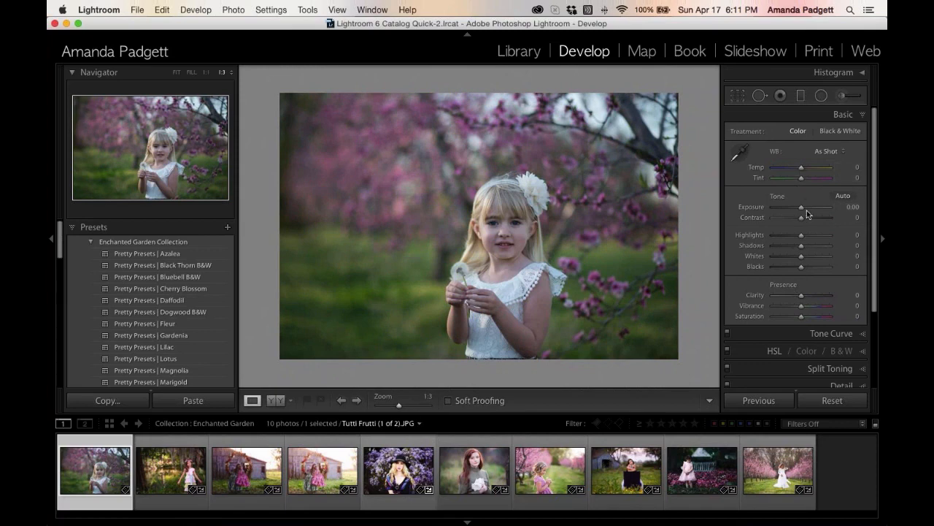
left_click(827, 151)
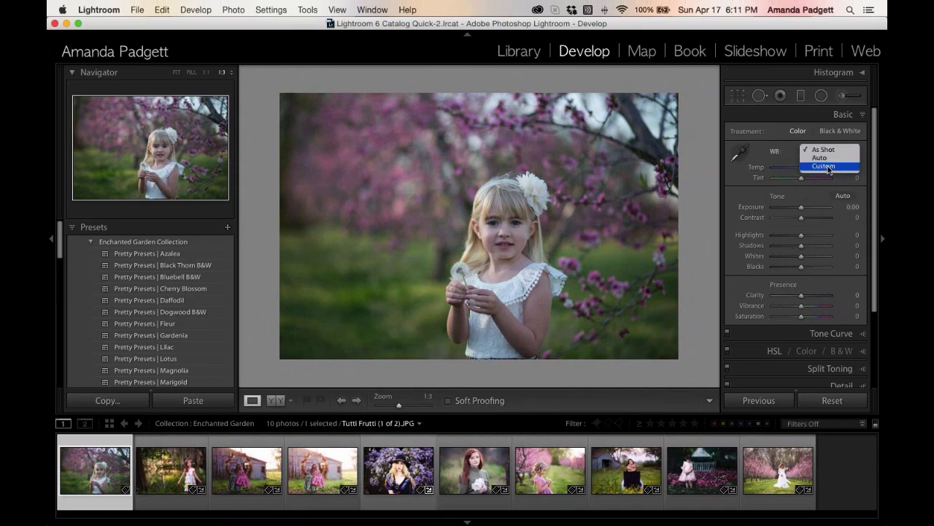
left_click(823, 149)
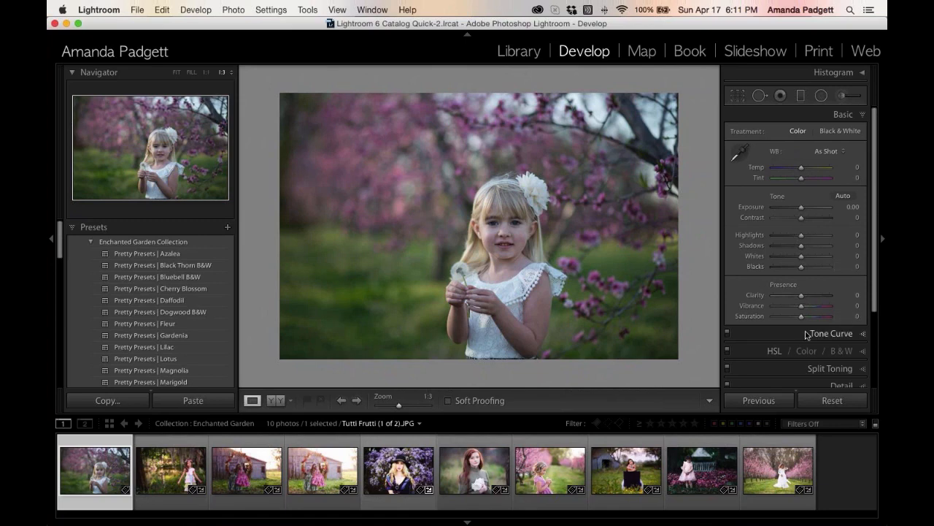
Apply the Pretty Presets Daffodil preset to the photo and look over the other presets in the Enchanted Garden Collection.
left_click(204, 300)
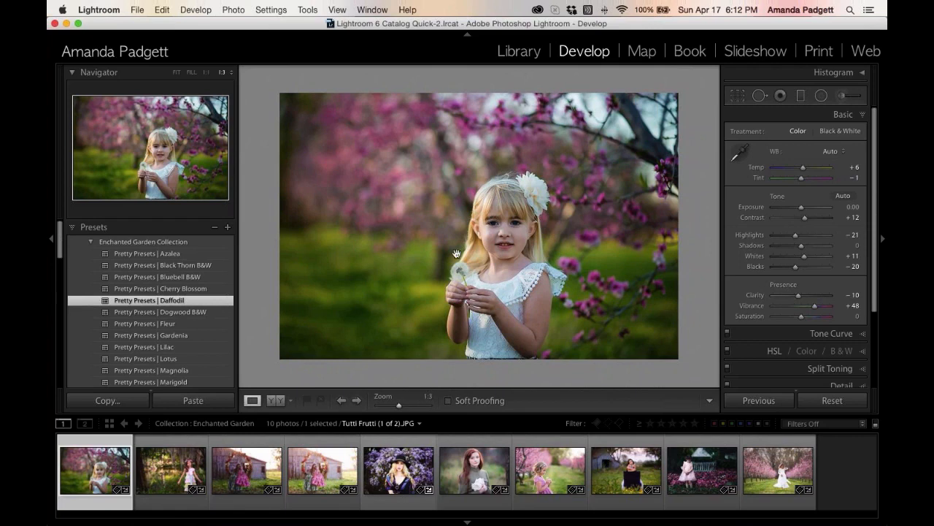
scroll(164, 291, "down", 3)
scroll(163, 290, "down", 5)
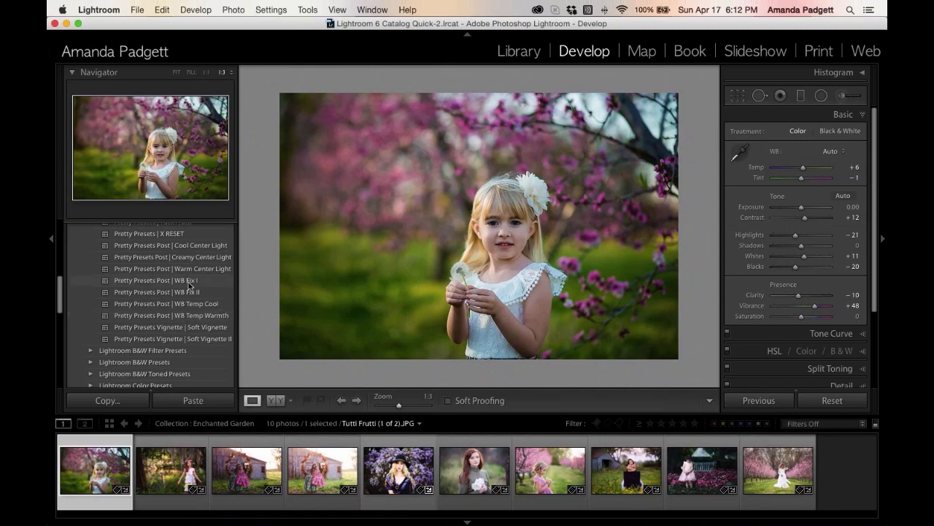
scroll(183, 299, "up", 6)
scroll(185, 285, "up", 3)
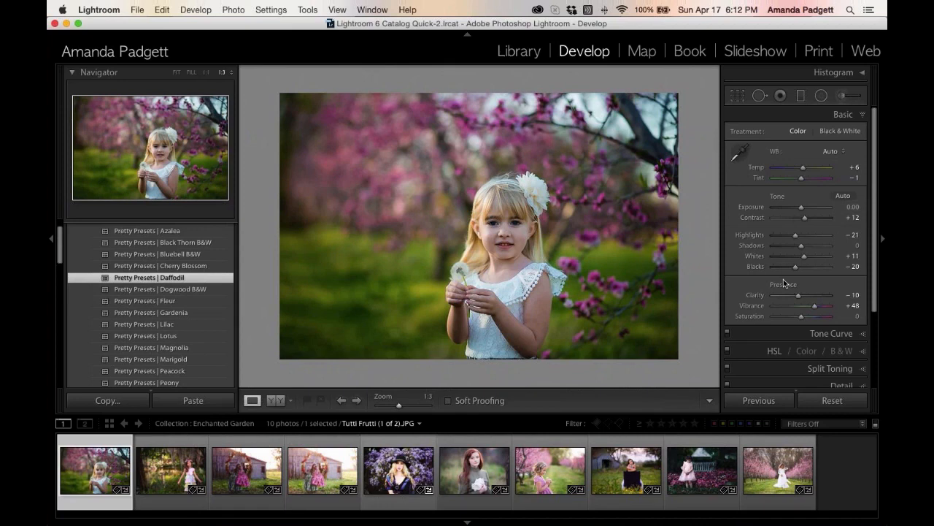
Review the Daffodil preset's adjustments in the tone curve, HSL saturation and Basic settings.
scroll(810, 307, "down", 1)
left_click(828, 323)
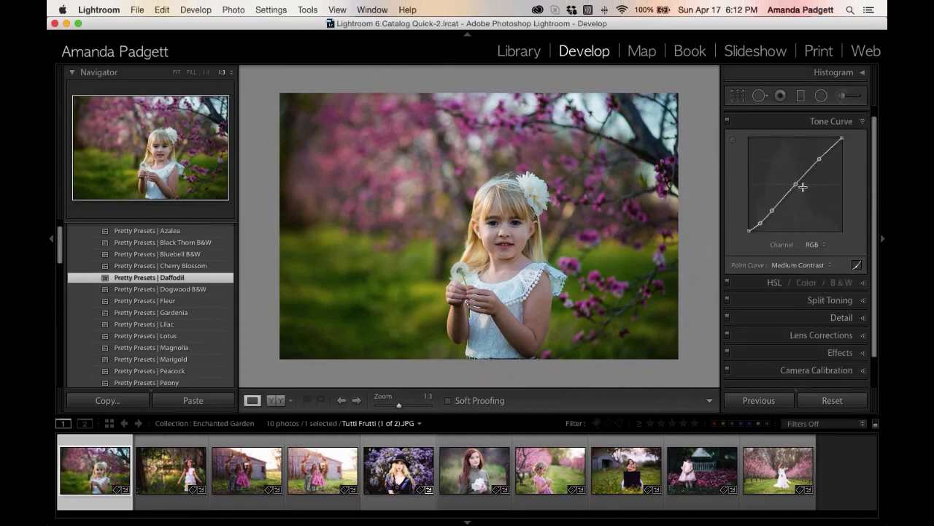
left_click(861, 121)
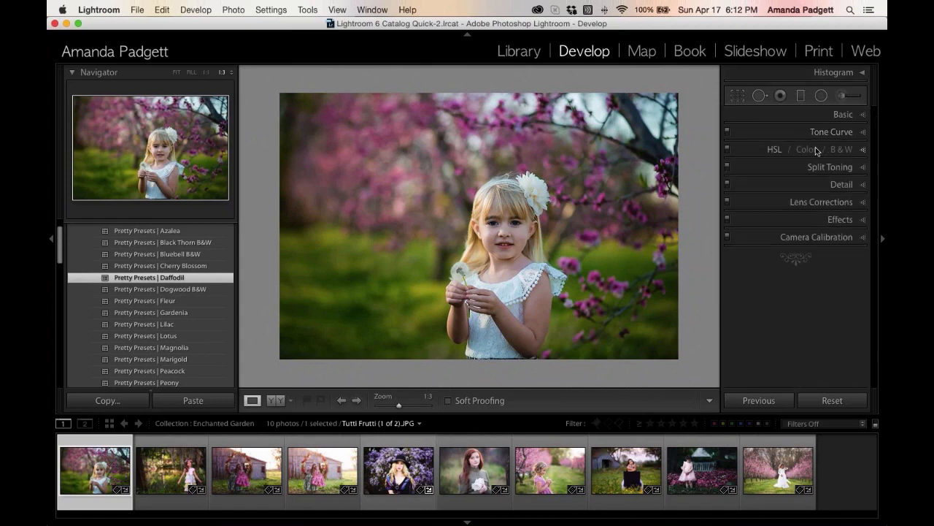
left_click(778, 150)
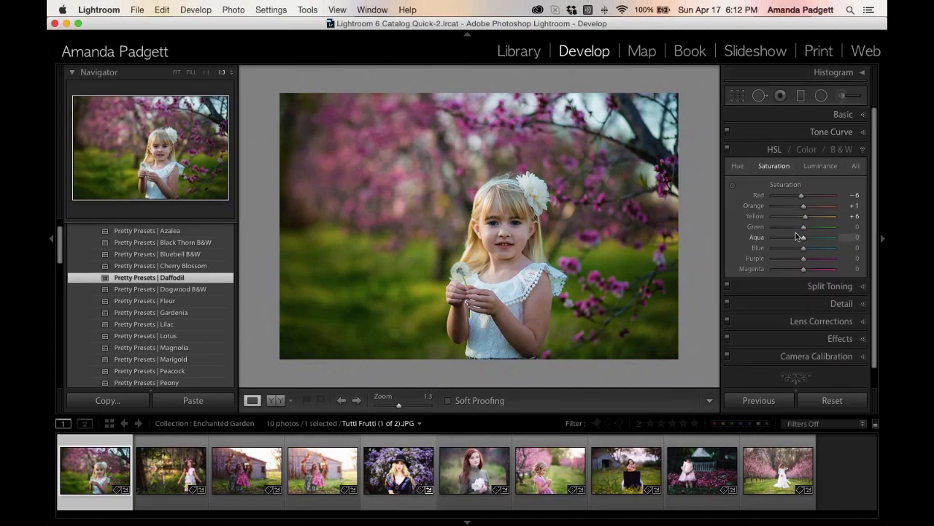
left_click(776, 152)
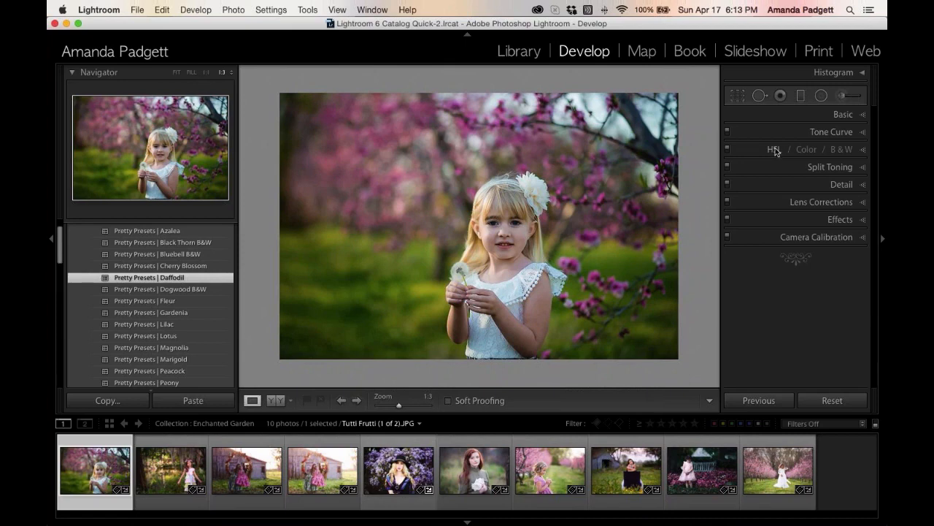
left_click(812, 113)
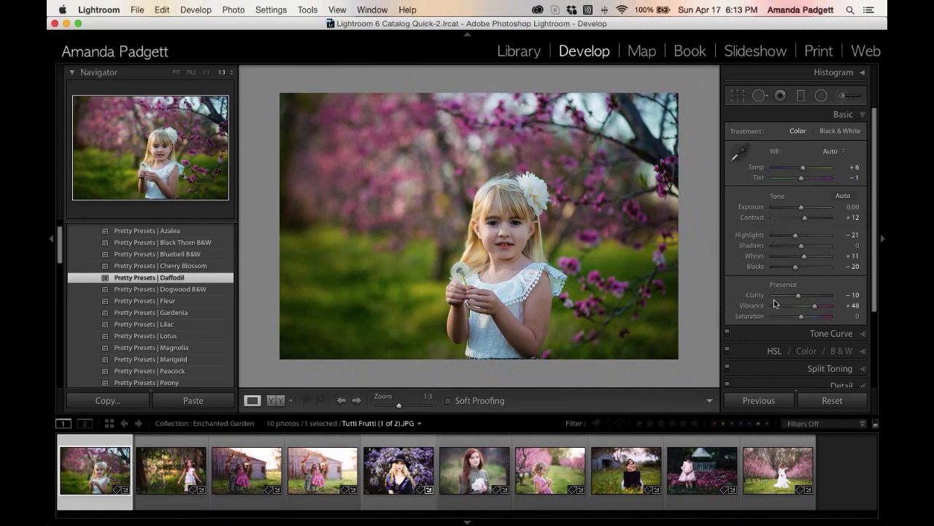
Save the current edit as a snapshot named "daffodil".
key("super+n")
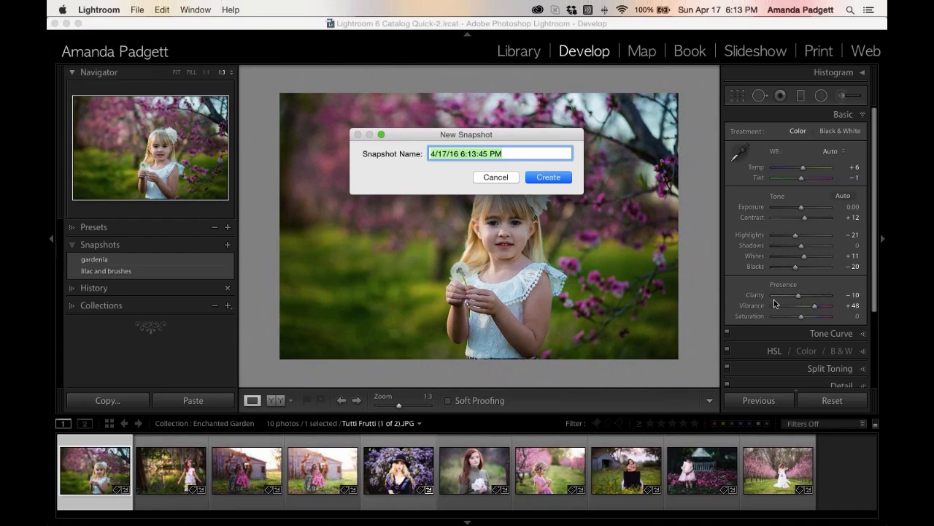
type("d")
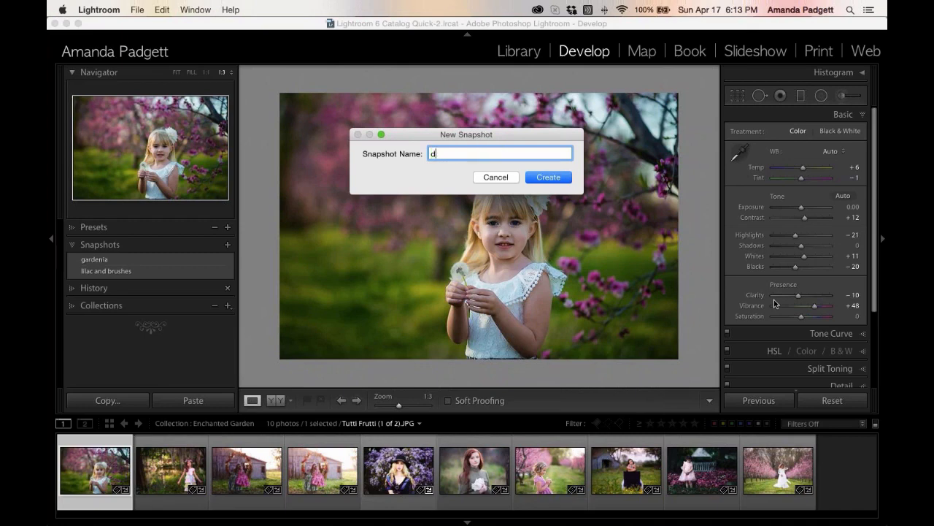
type("affodil")
key("Return")
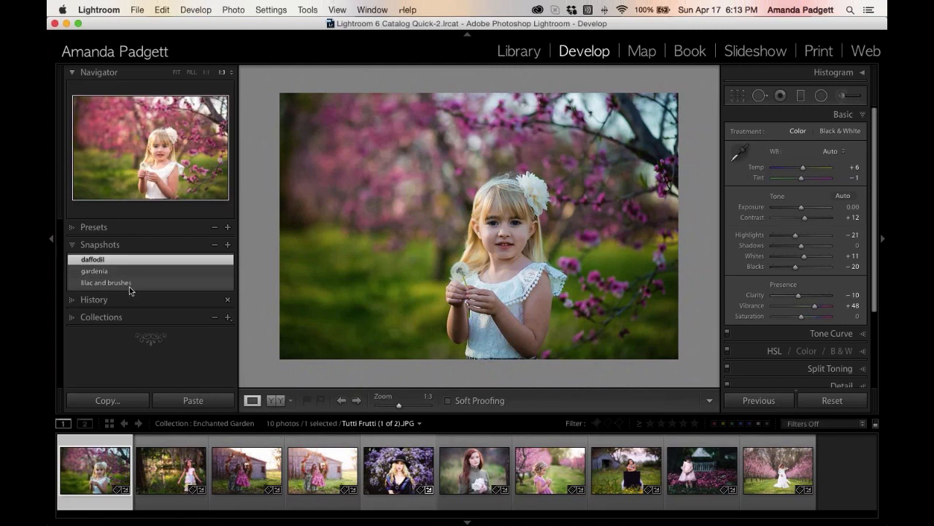
Try the Pretty Presets Dogwood B&W preset on the photo, and reset all its develop settings.
left_click(79, 229)
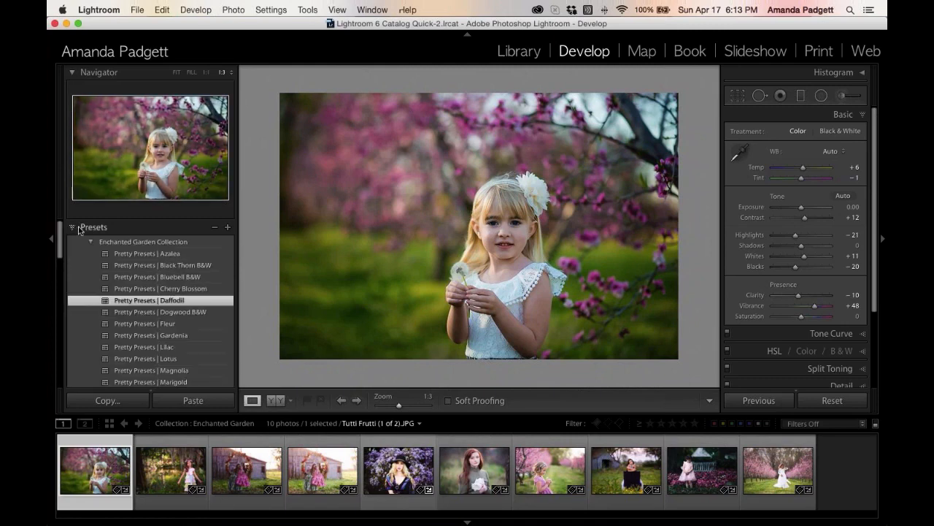
left_click(186, 313)
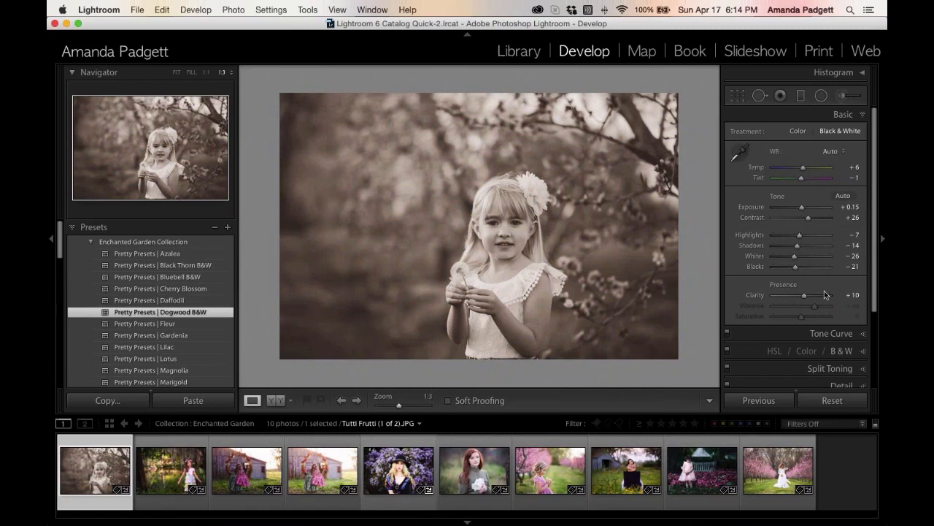
left_click(832, 401)
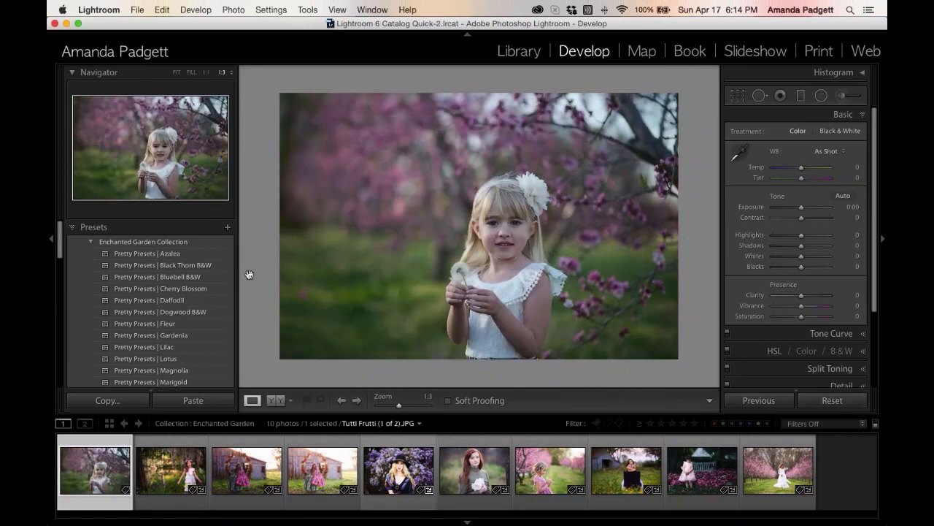
Try the Pretty Presets Pretty Spring + Drama preset on the photo, and reset all its develop settings.
scroll(183, 300, "down", 2)
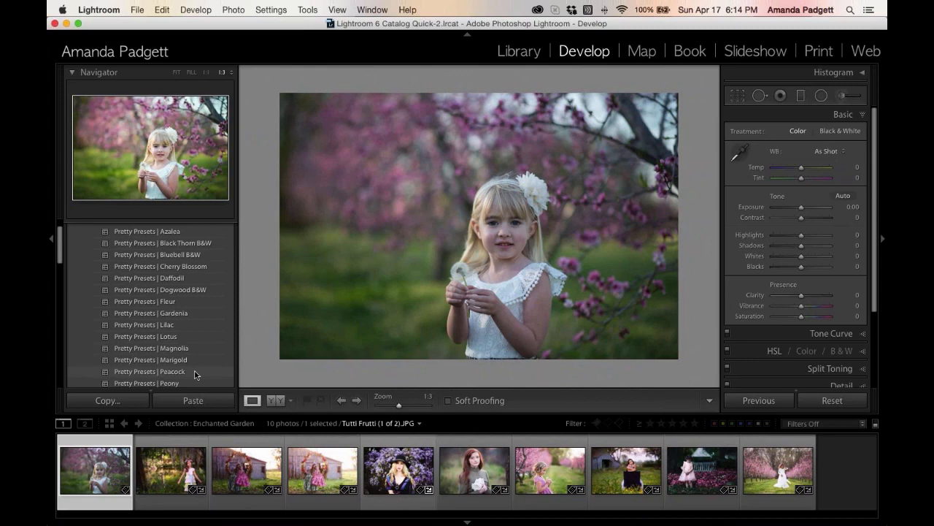
scroll(195, 375, "down", 1)
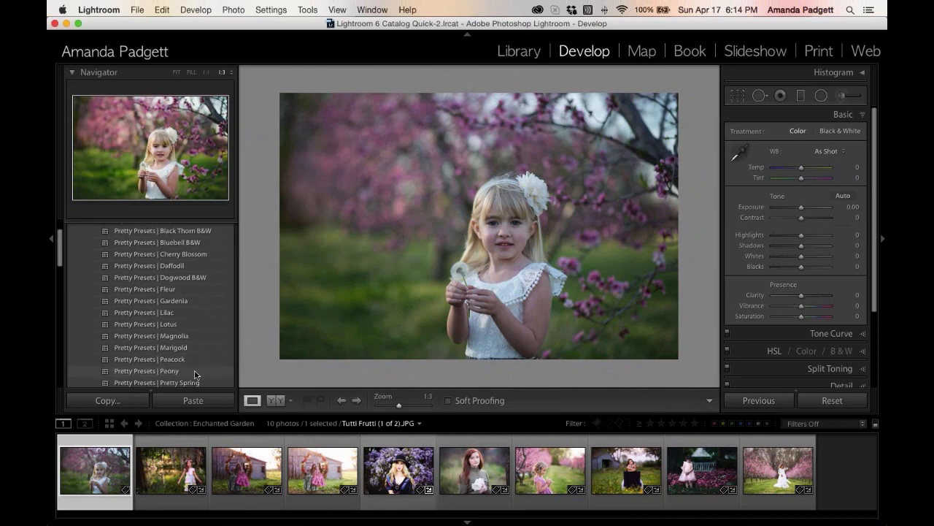
scroll(195, 375, "down", 1)
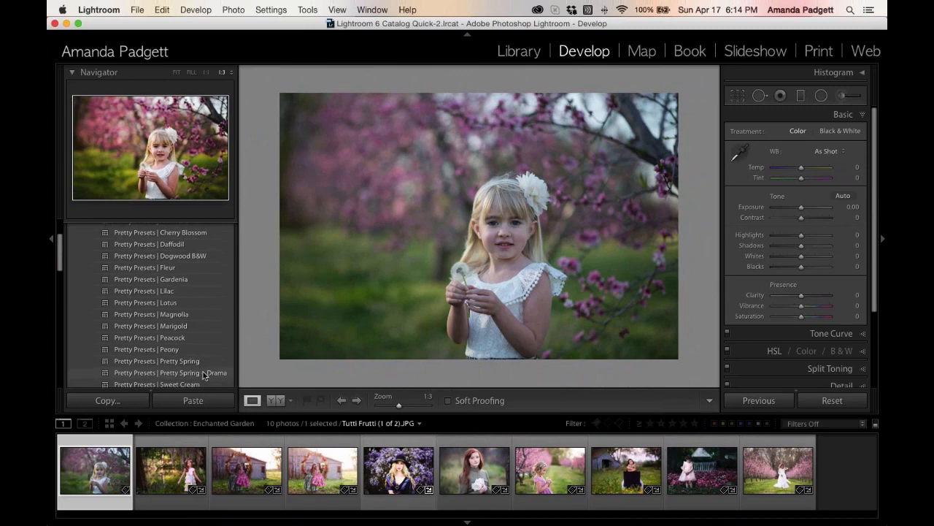
left_click(204, 376)
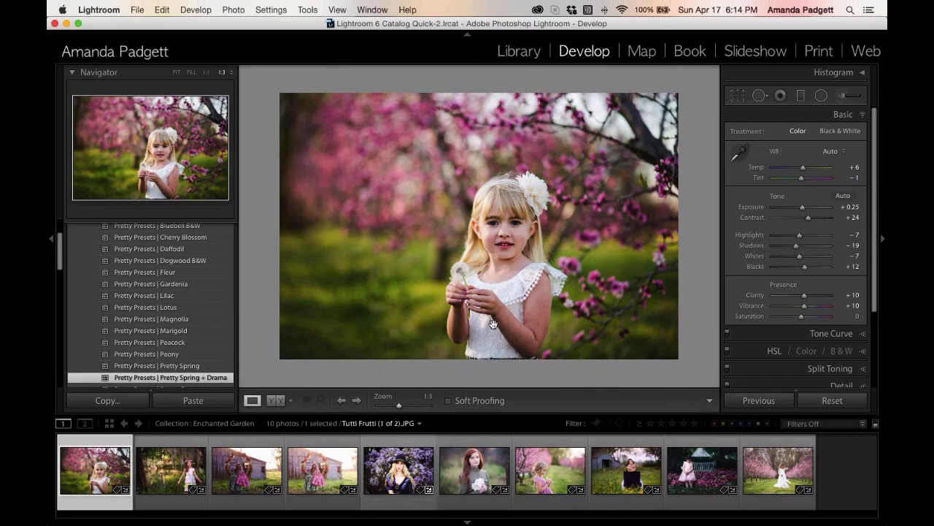
left_click(830, 403)
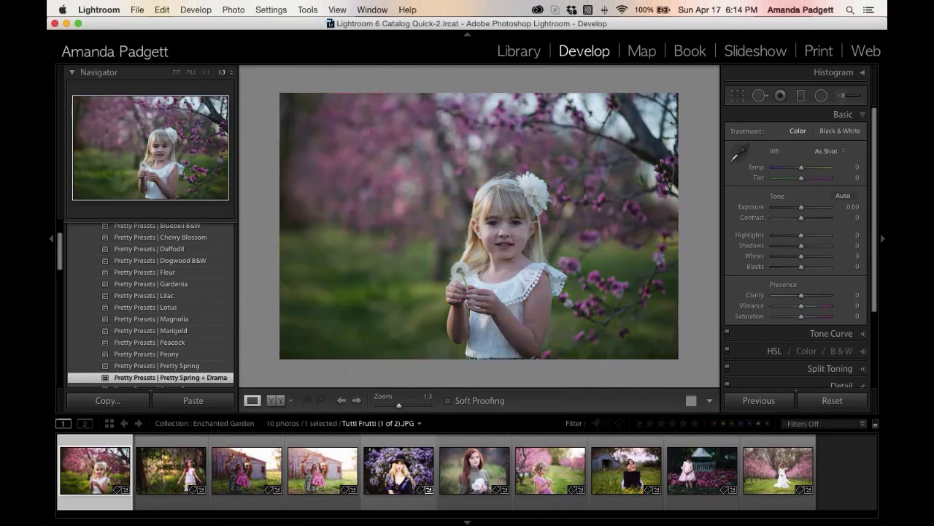
Apply the Pretty Presets Lilac preset to the photo and check the histogram.
scroll(163, 299, "down", 1)
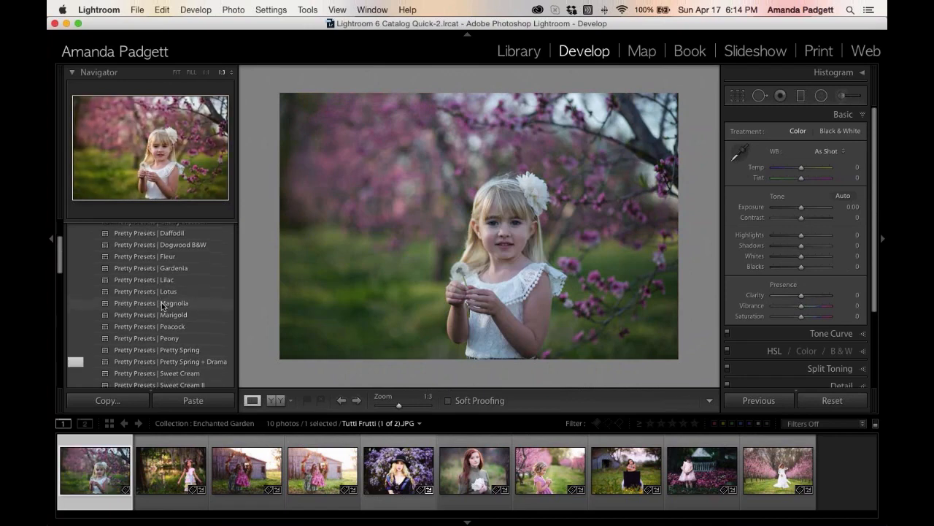
scroll(162, 307, "up", 4)
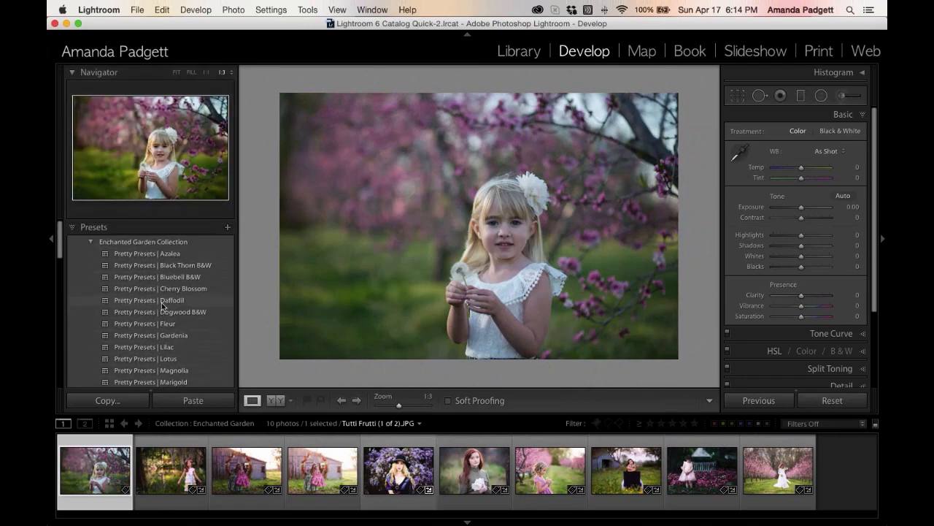
left_click(178, 347)
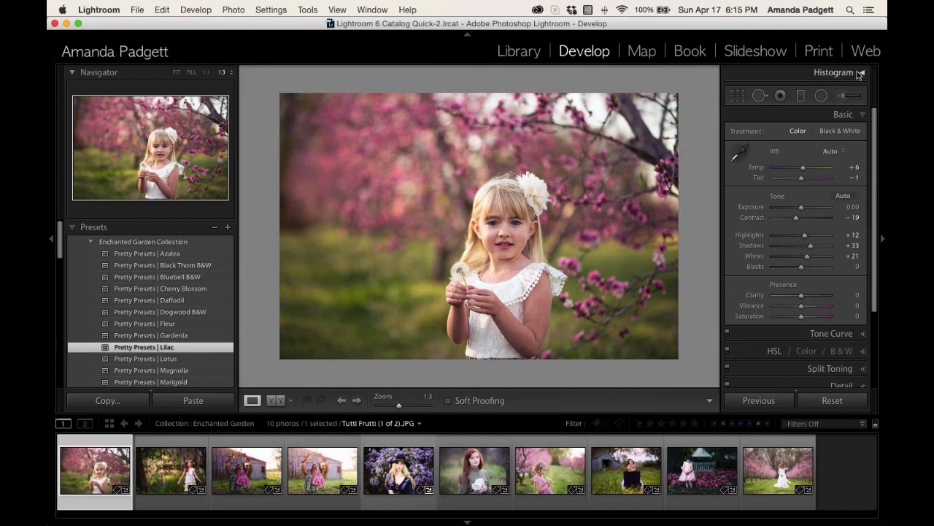
left_click(861, 73)
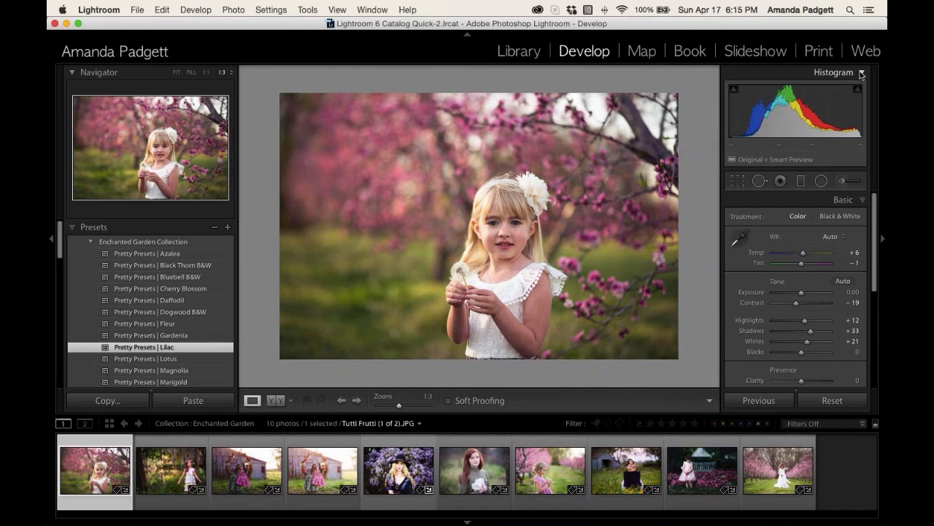
left_click(861, 74)
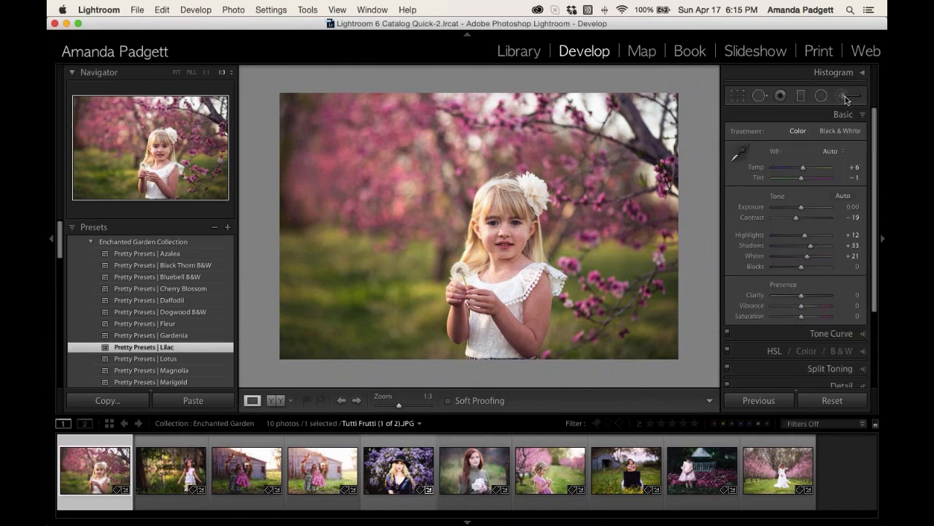
Activate the Adjustment Brush and keep the Enchanted Garden Haze Creamy effect selected.
left_click(844, 98)
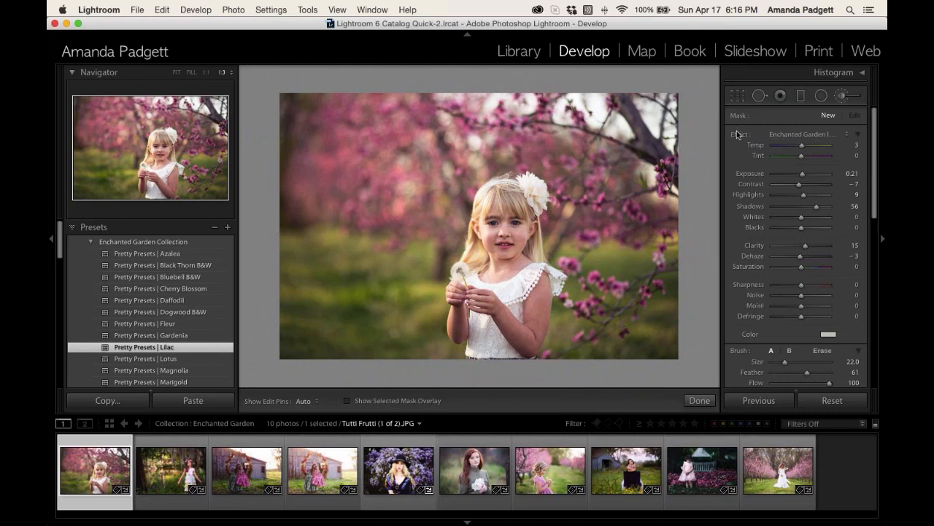
left_click(788, 135)
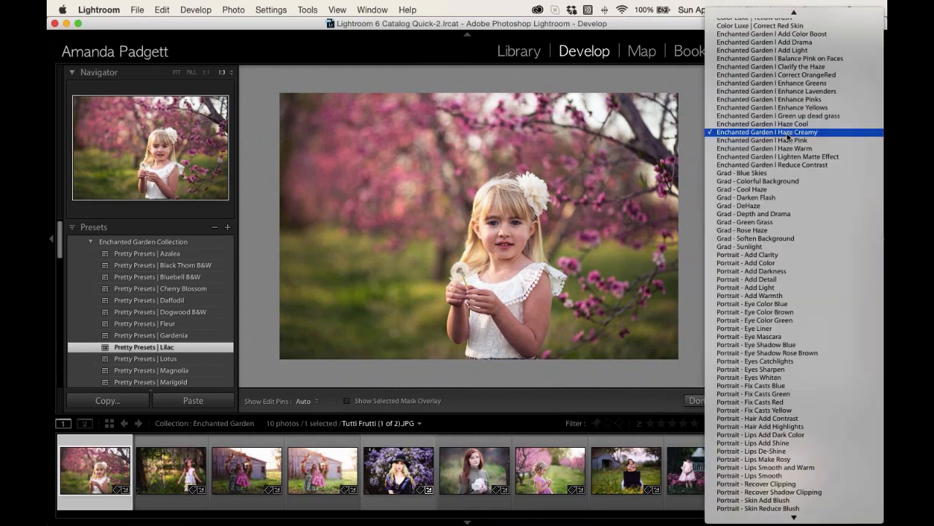
left_click(787, 132)
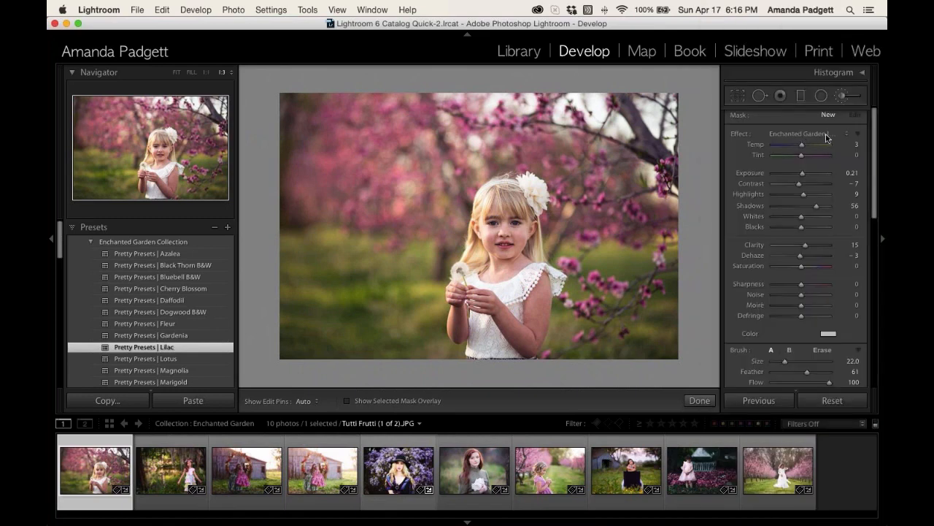
Compare the brush effect's single Amount view with its full set of sliders, and look over the available effects.
left_click(857, 135)
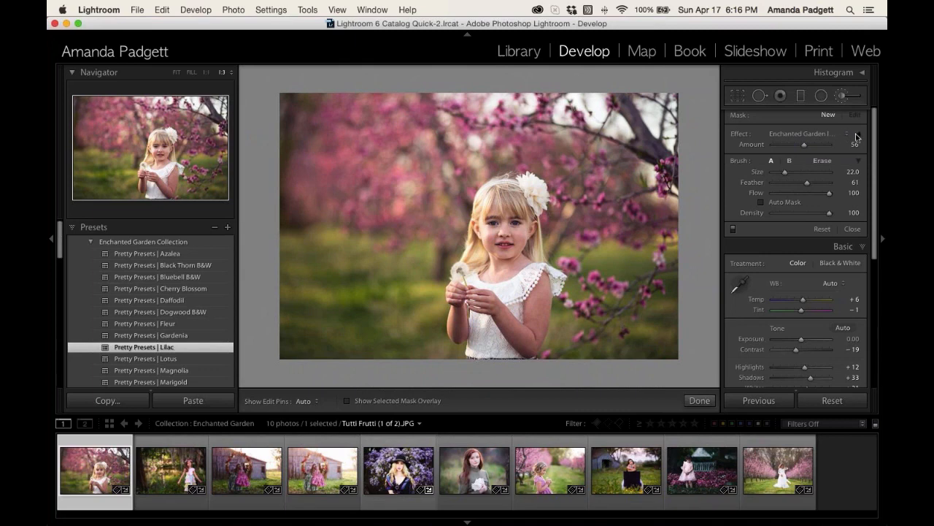
left_click(858, 136)
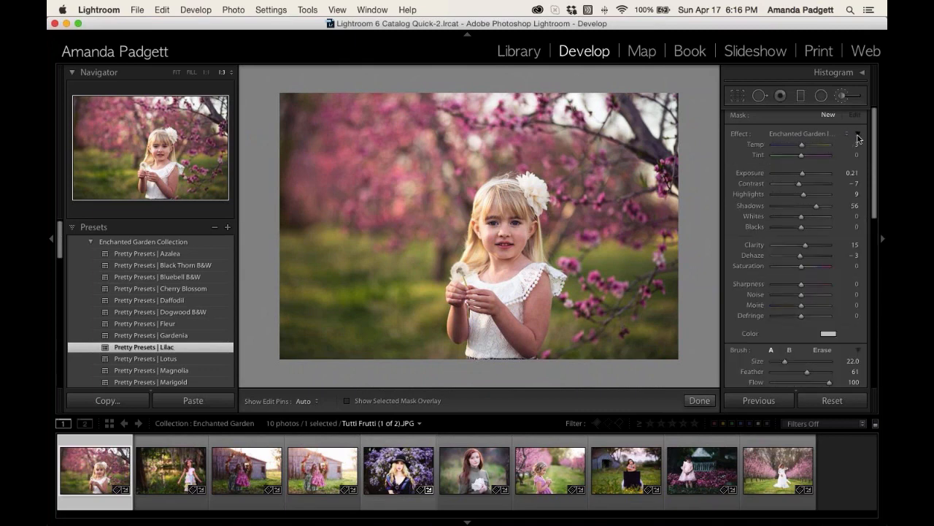
left_click(857, 136)
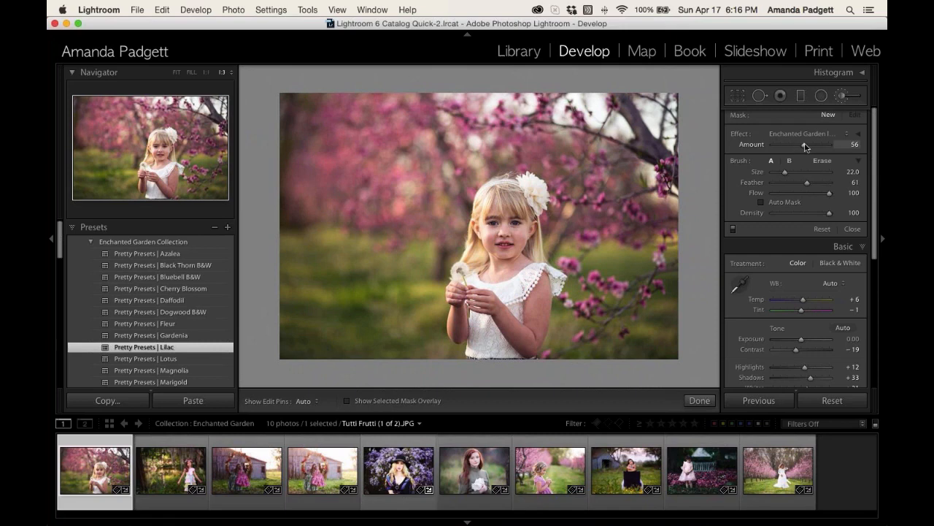
left_click(859, 136)
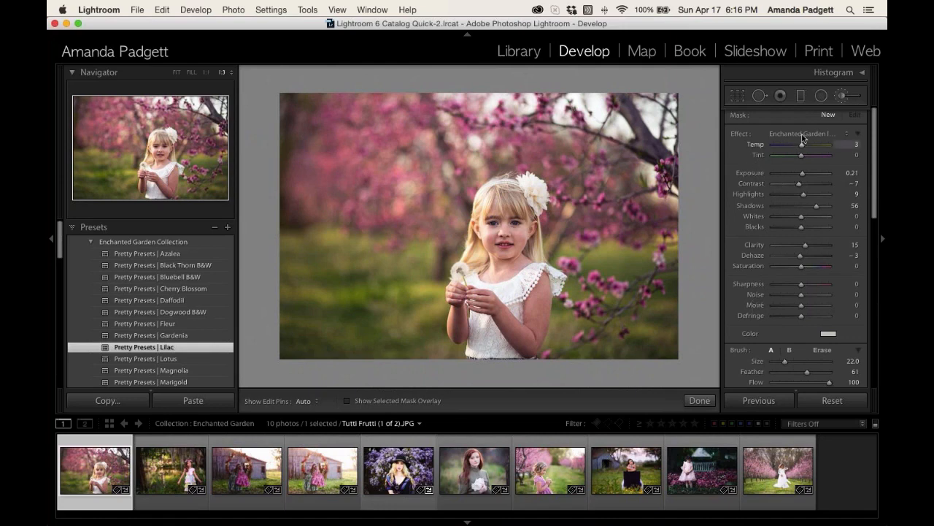
left_click(859, 135)
left_click(794, 135)
left_click(794, 132)
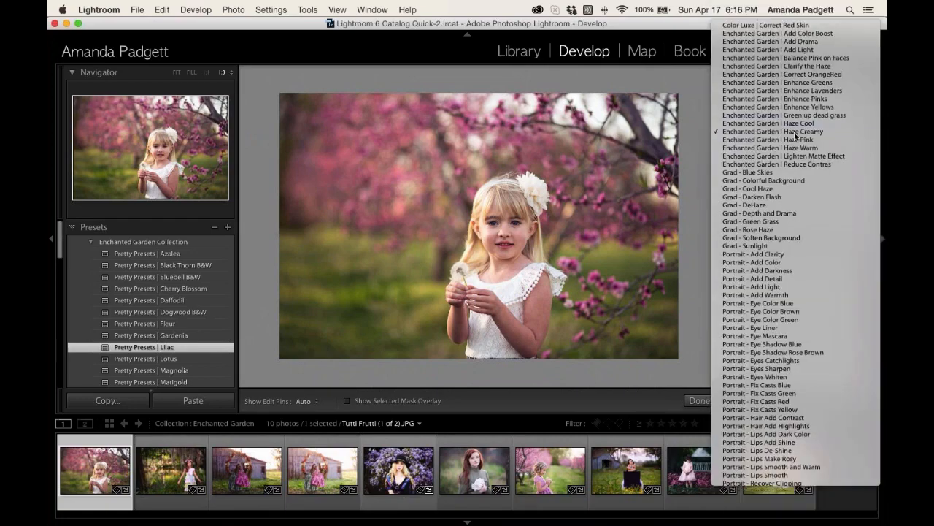
left_click(858, 139)
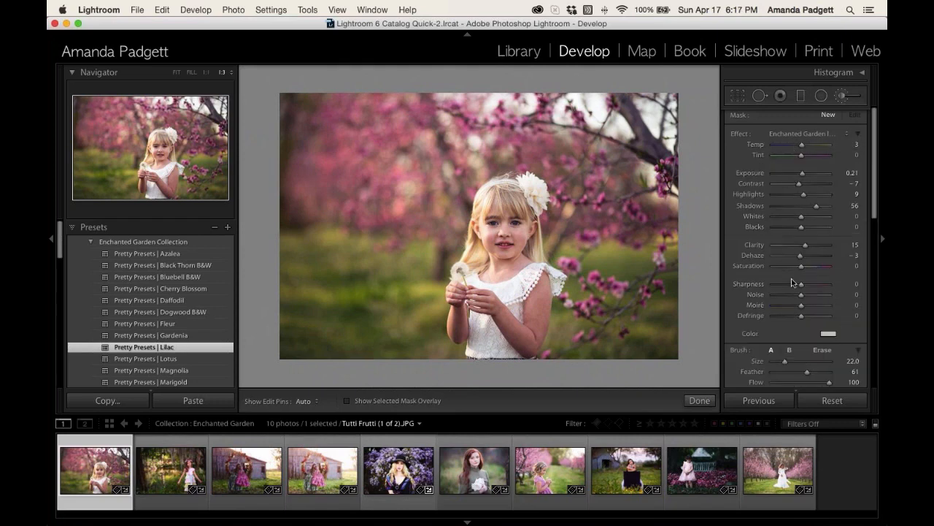
Choose the Enchanted Garden Balance Pink on Faces brush effect and review its slider and brush settings.
left_click(788, 135)
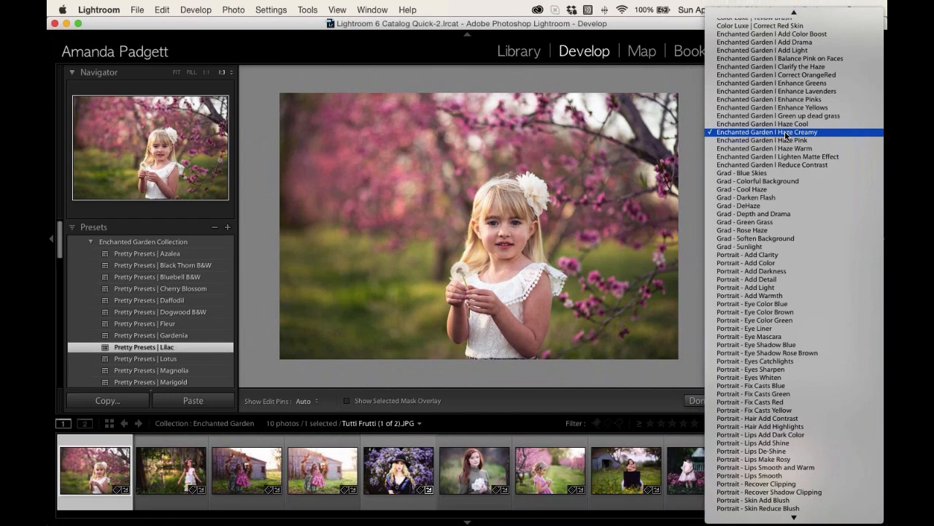
scroll(785, 116, "up", 6)
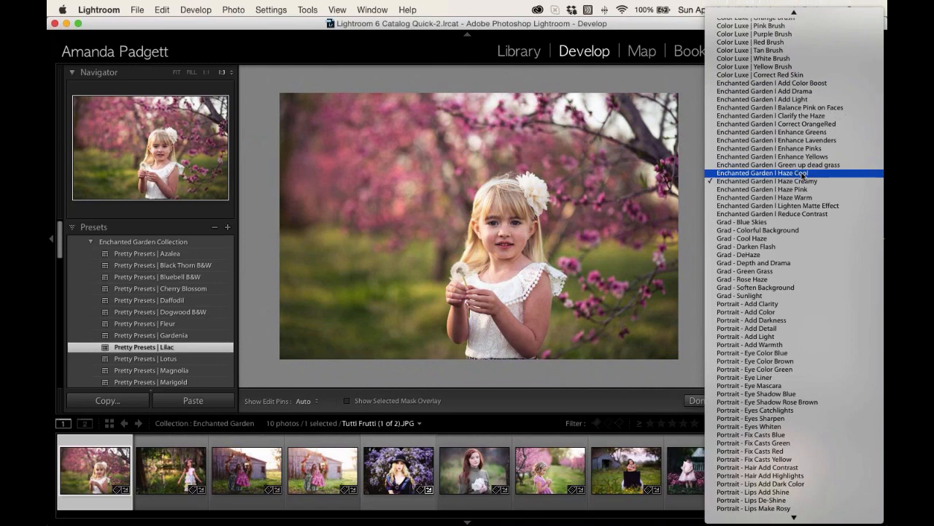
left_click(797, 110)
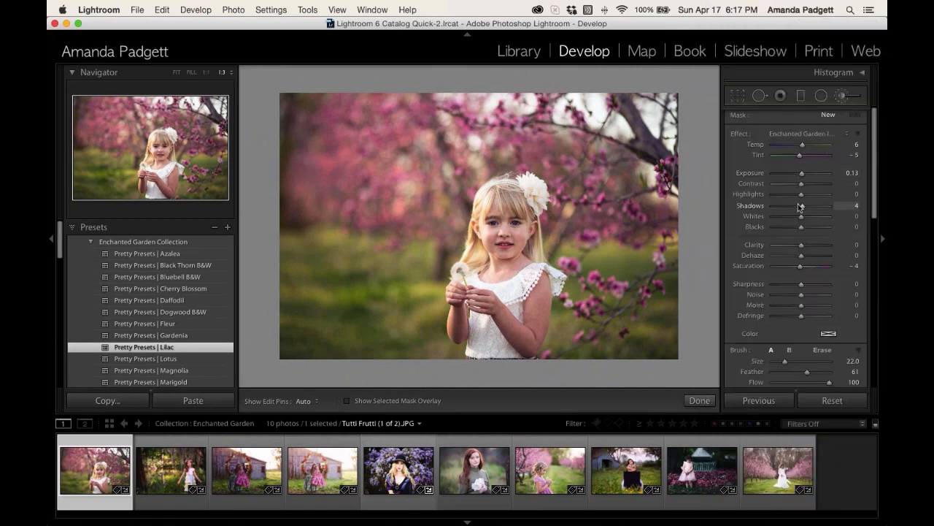
scroll(800, 208, "down", 2)
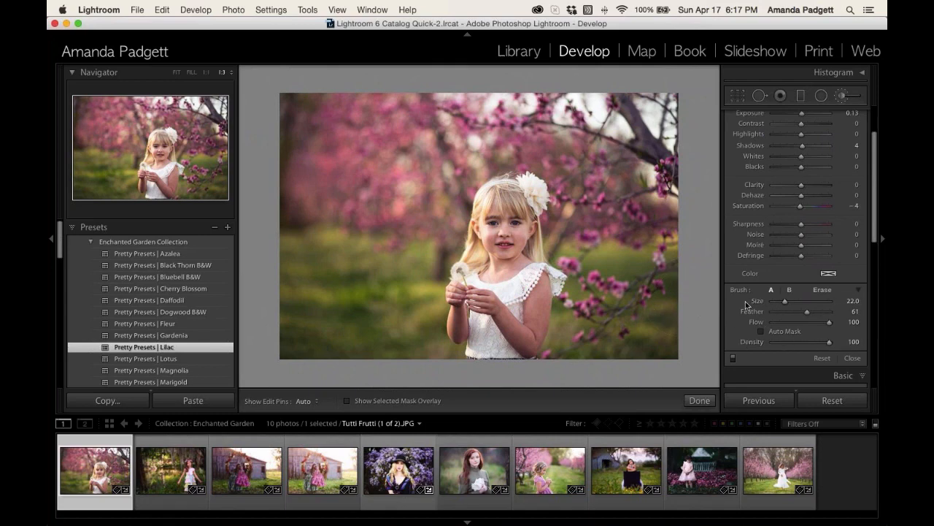
scroll(810, 288, "up", 3)
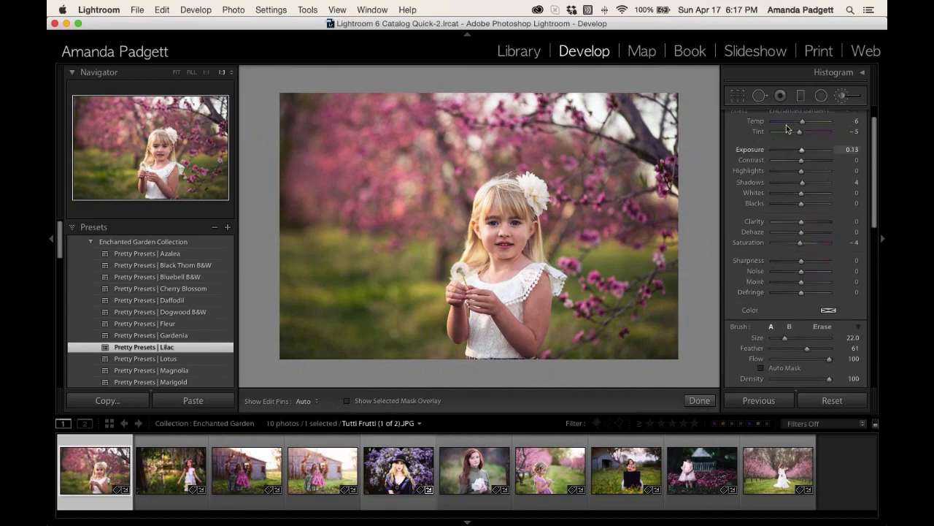
Collapse the effect sliders to a single Amount and set the brush size to 11, feather to 89 and flow to 84.
left_click(858, 137)
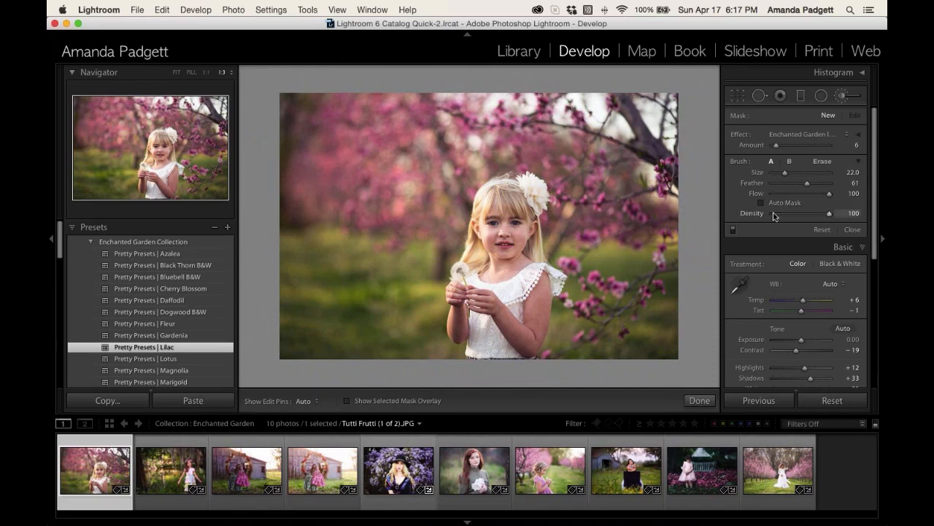
left_click(859, 162)
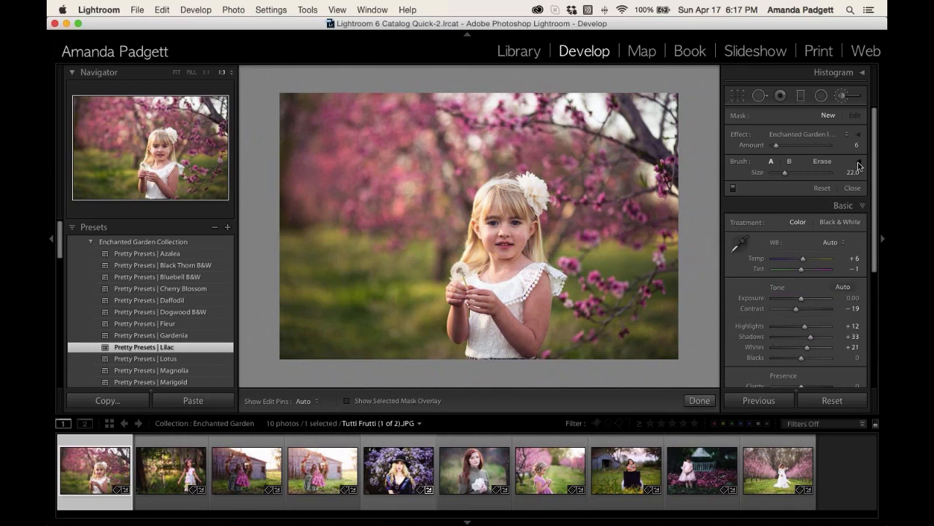
left_click(860, 163)
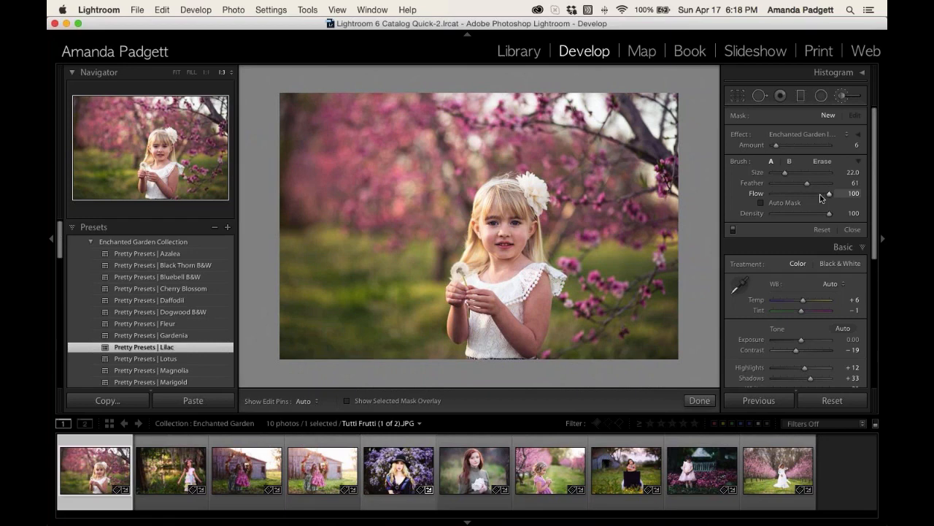
left_click_drag(811, 196, 797, 196)
mouse_move(823, 197)
left_mouse_down()
mouse_move(836, 195)
mouse_move(809, 183)
mouse_move(824, 187)
left_mouse_up()
key("bracketleft")
key("bracketleft")
key("bracketleft")
key("bracketleft")
key("bracketleft")
left_click_drag(829, 193, 823, 196)
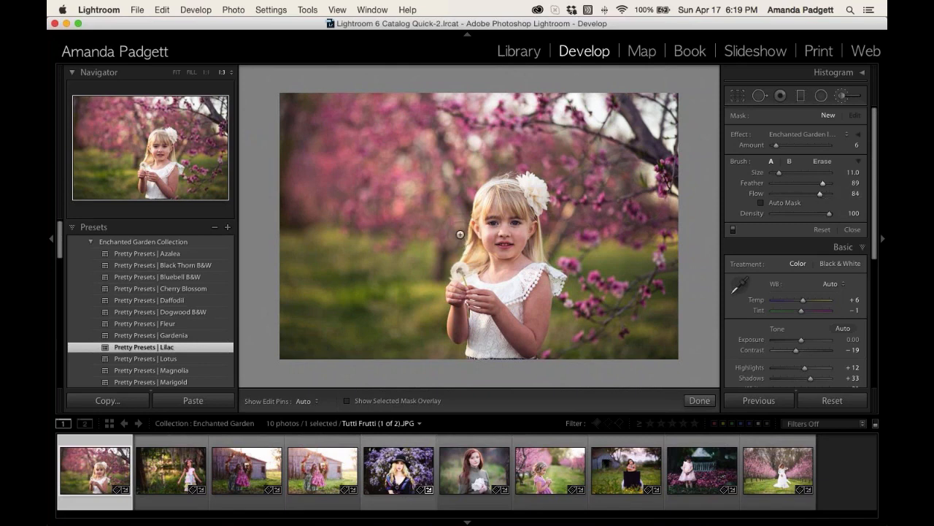
Paint the effect over the girl's face and skin, and compare the photo with the brush adjustment off and on.
mouse_move(522, 235)
left_mouse_down()
mouse_move(488, 231)
mouse_move(519, 269)
mouse_move(537, 316)
mouse_move(460, 298)
mouse_move(493, 283)
mouse_move(498, 254)
mouse_move(524, 236)
mouse_move(534, 303)
mouse_move(484, 323)
mouse_move(466, 311)
mouse_move(480, 333)
left_mouse_up()
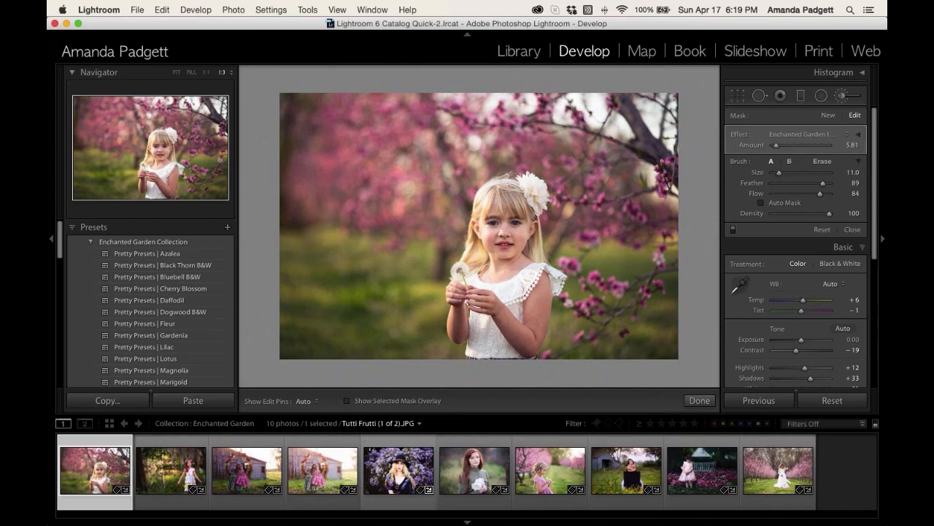
left_click(733, 230)
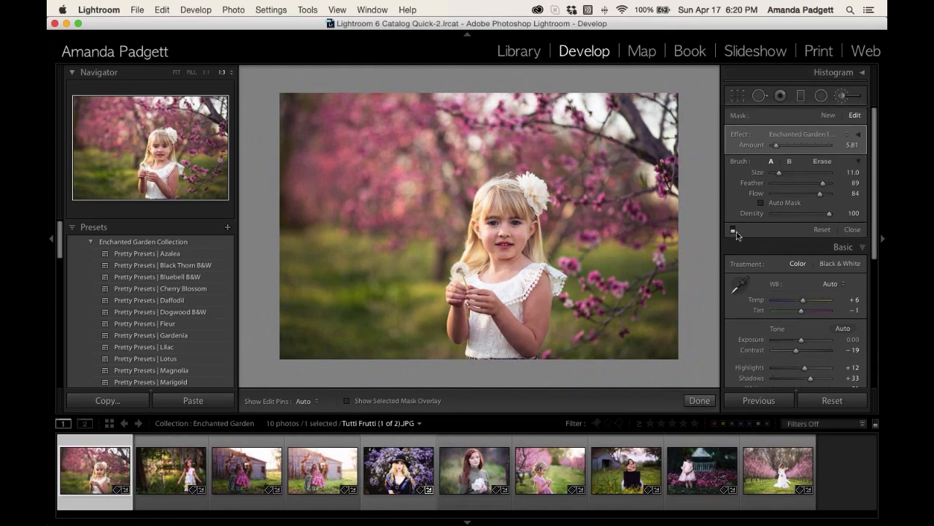
left_click(734, 231)
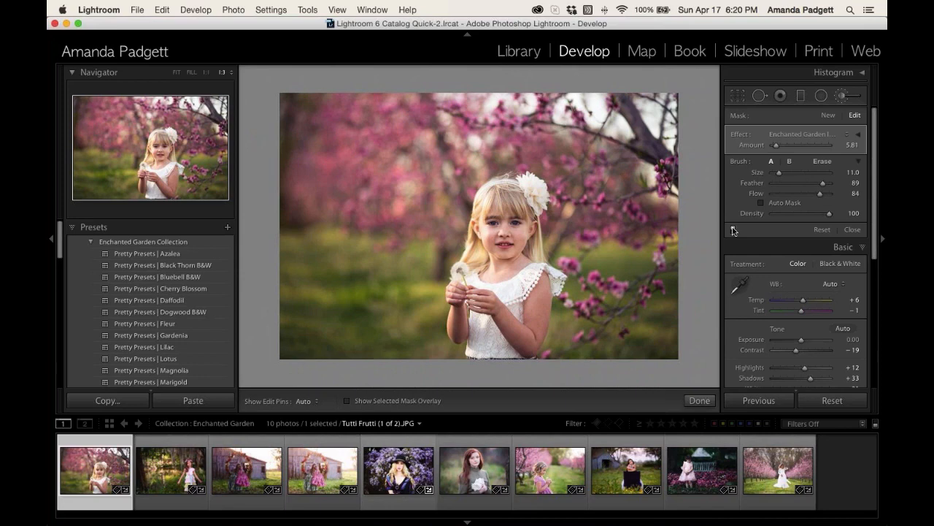
Expand the effect sliders and start a new brush adjustment with the Enchanted Garden Enhance Greens effect.
left_click(859, 135)
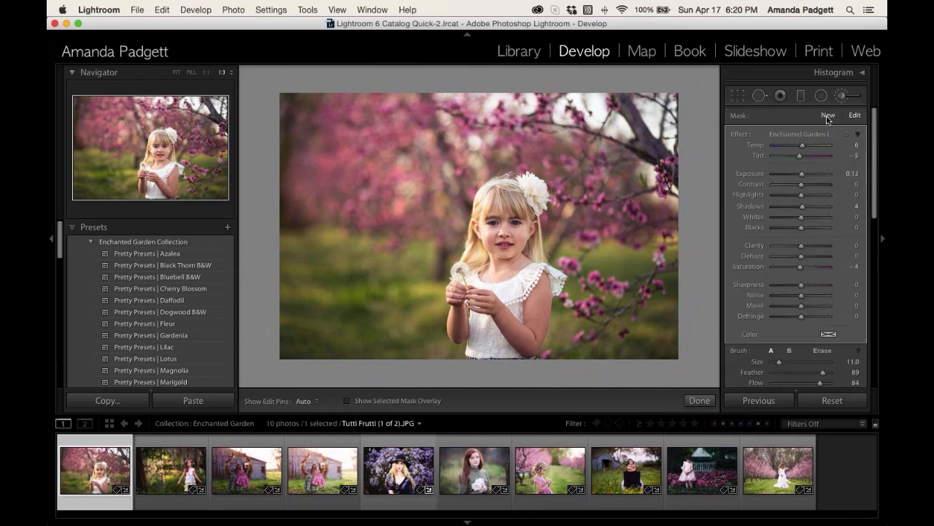
left_click(828, 117)
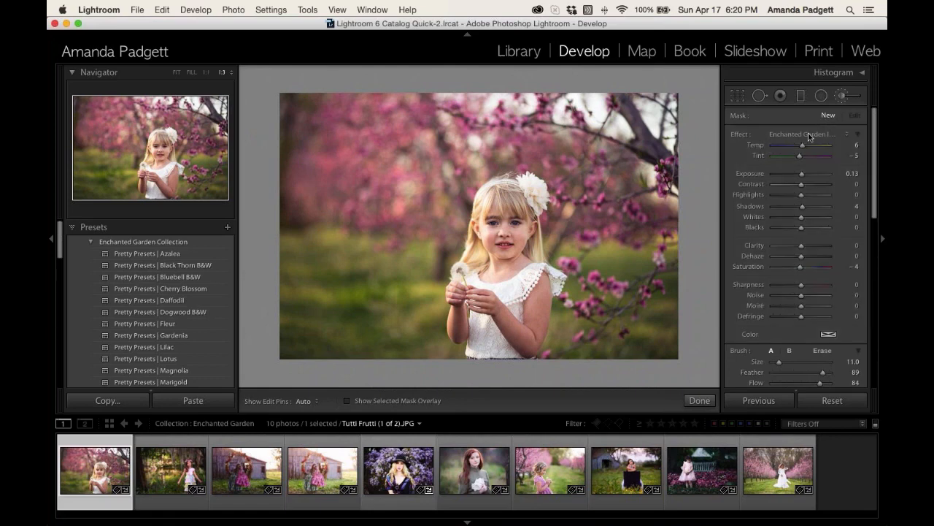
left_click(808, 134)
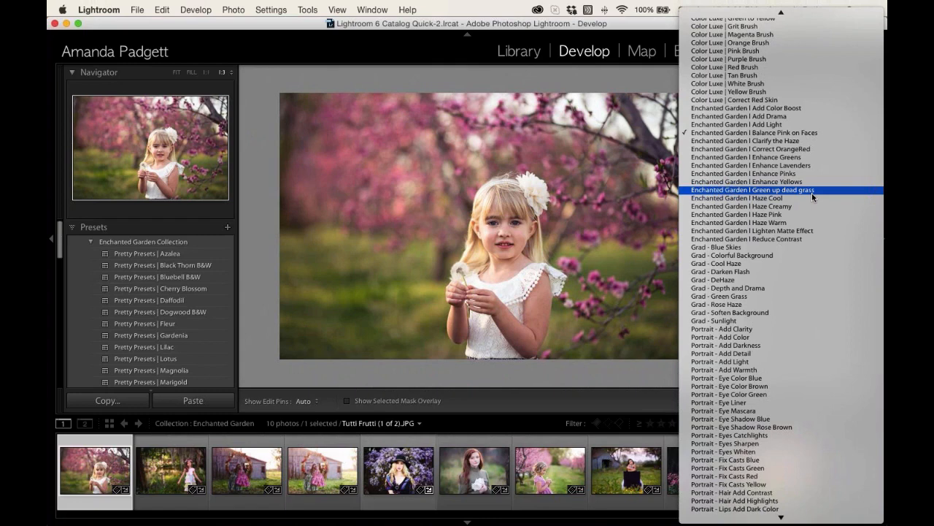
left_click(814, 159)
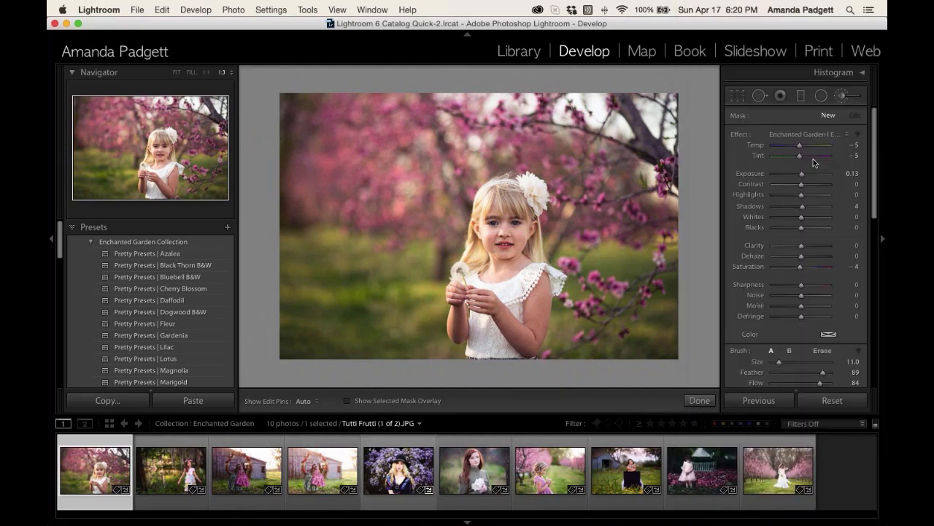
Paint the Enhance Greens effect over the grass beside the girl and raise the brush flow to 100.
key("h")
left_click(424, 263)
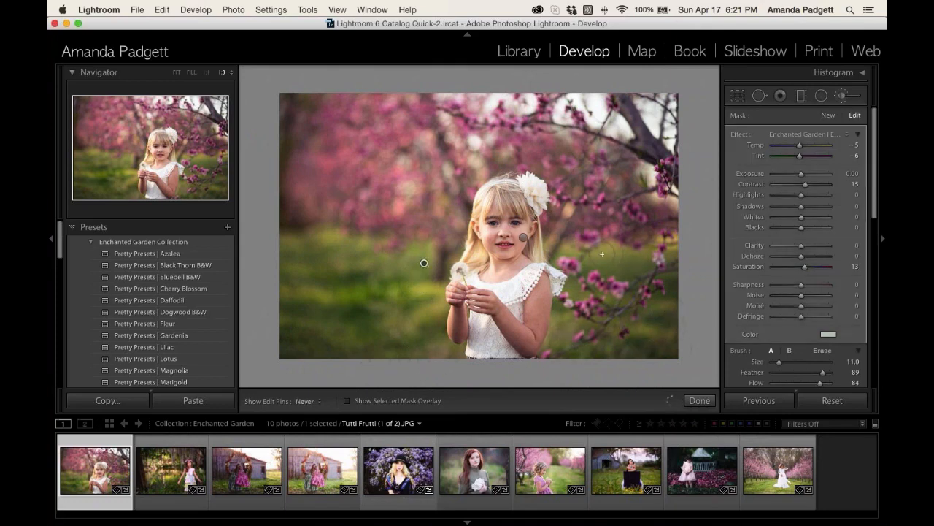
left_click_drag(820, 383, 827, 385)
scroll(827, 324, "down", 3)
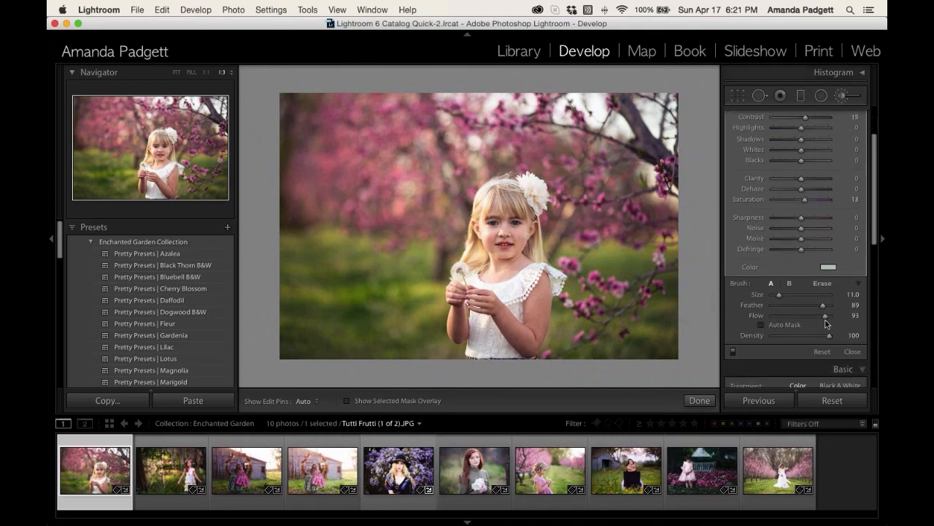
left_click_drag(826, 318, 840, 318)
key("h")
key("h")
key("h")
key("h")
Start another Enhance Greens brush adjustment and paint it over the grass on the opposite side of the girl.
scroll(808, 203, "up", 3)
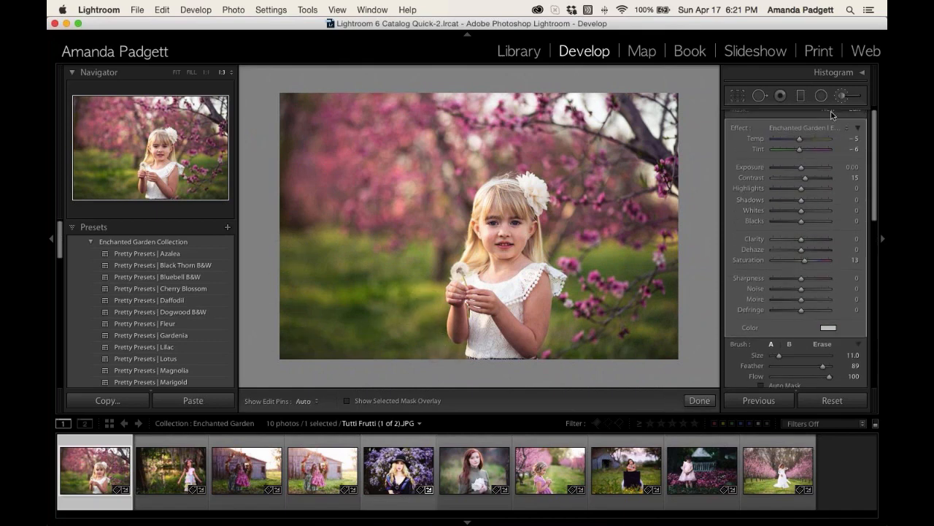
scroll(833, 115, "up", 2)
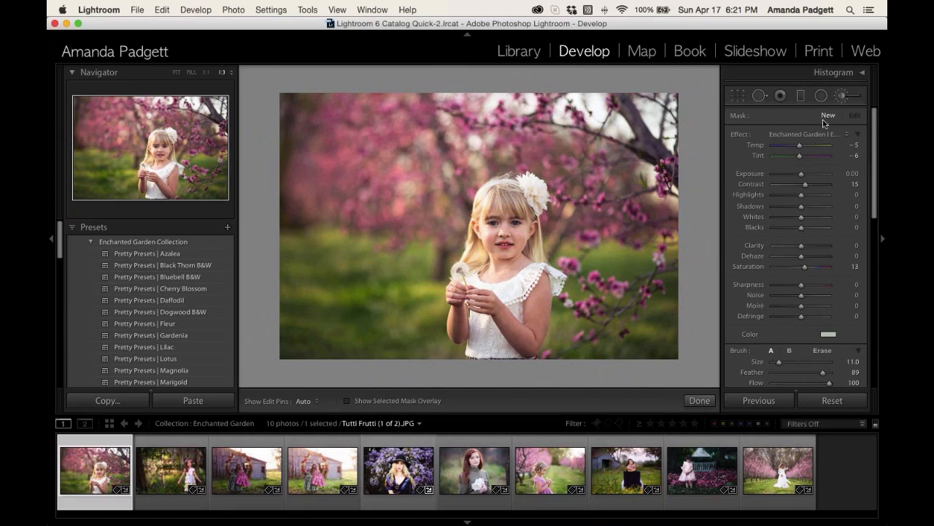
key("h")
left_click(667, 272)
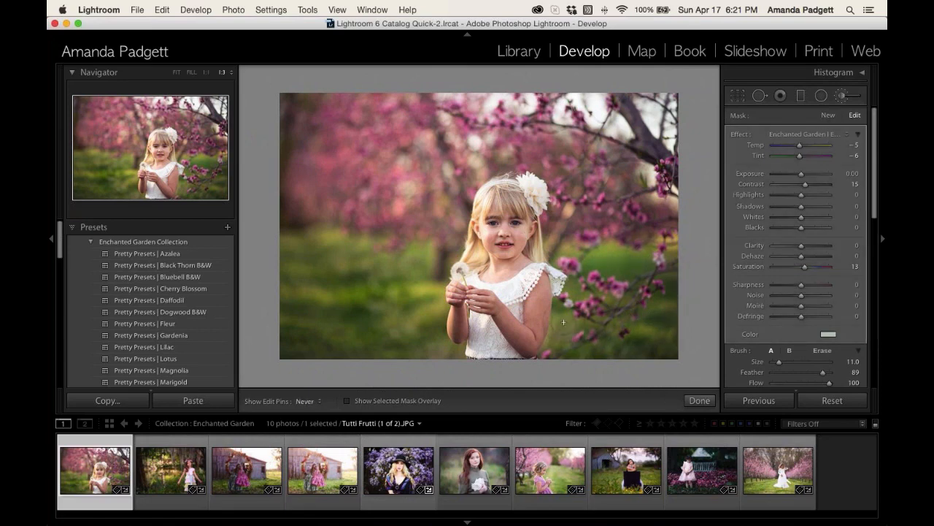
key("h")
key("h")
Compare the photo with the greens brush adjustments off and on.
scroll(774, 347, "down", 3)
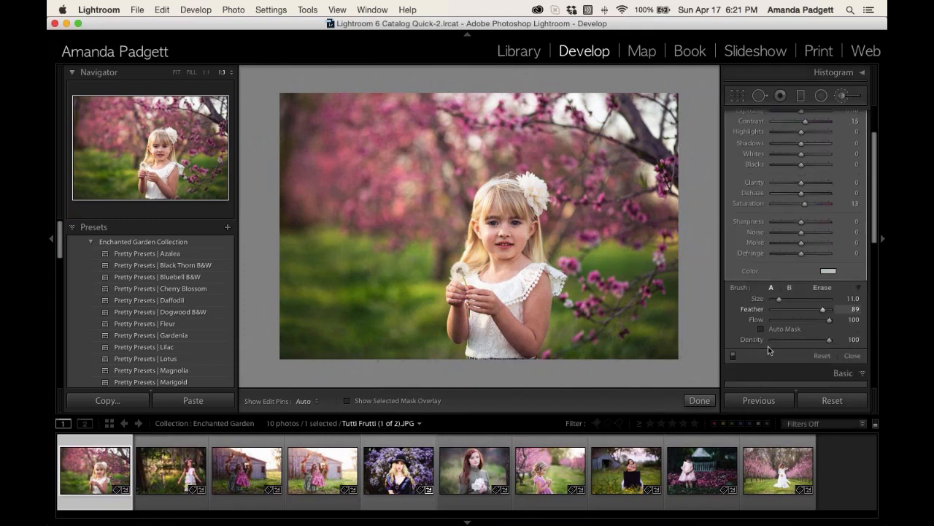
scroll(768, 346, "down", 1)
left_click(733, 334)
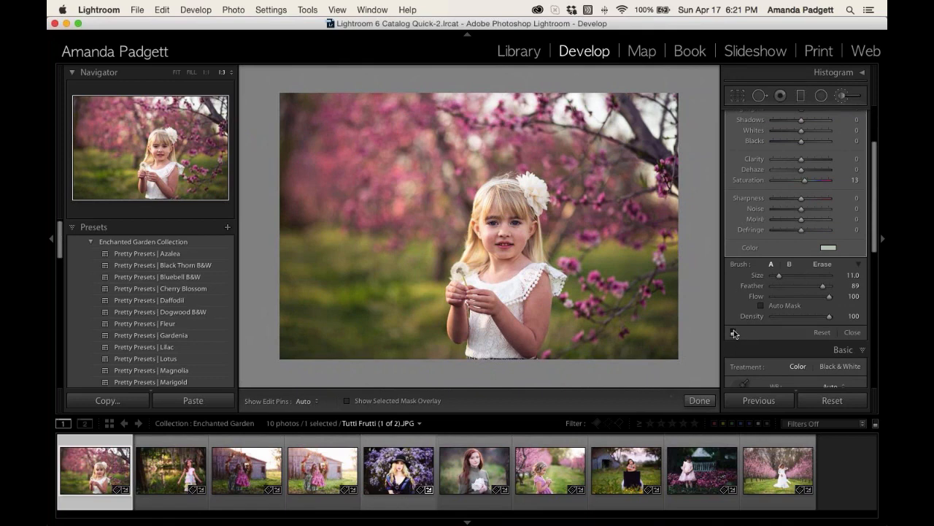
left_click(734, 335)
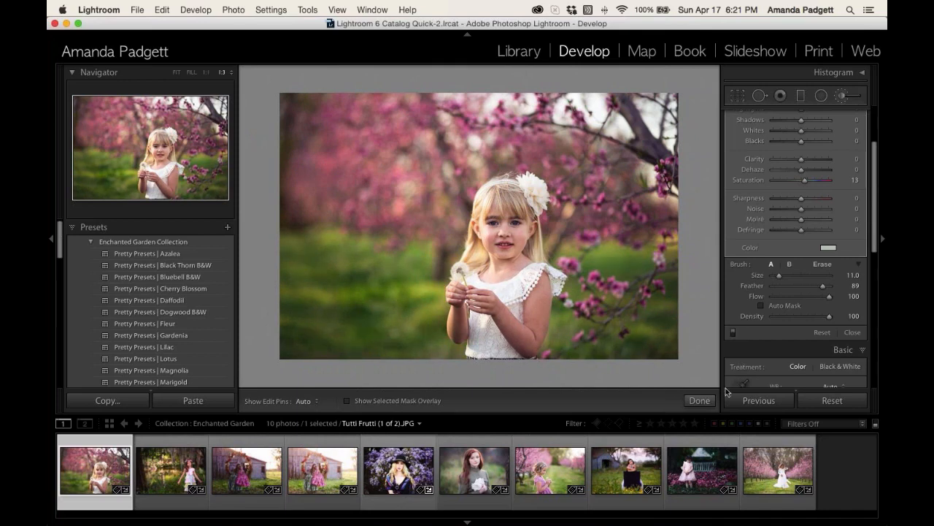
Finish the brush adjustments and view the photo before and after side by side with the side panels hidden.
left_click(700, 401)
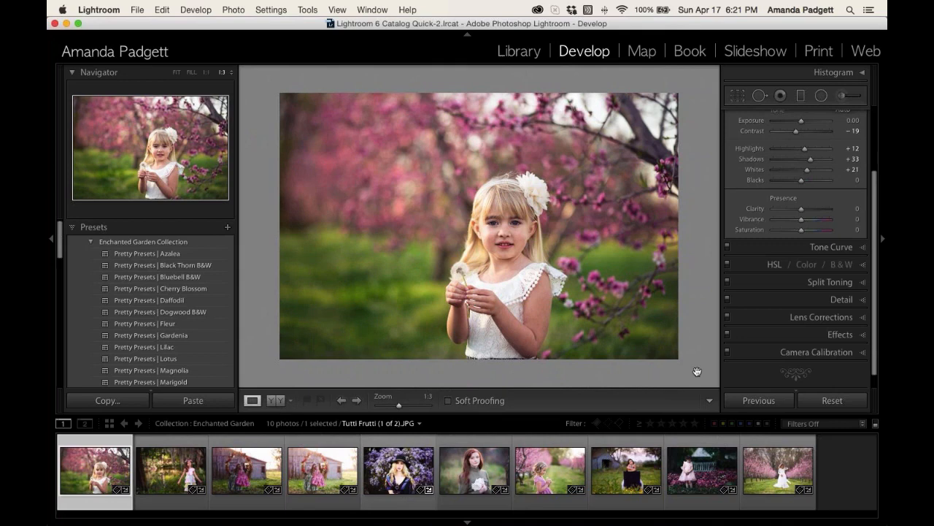
key("Tab")
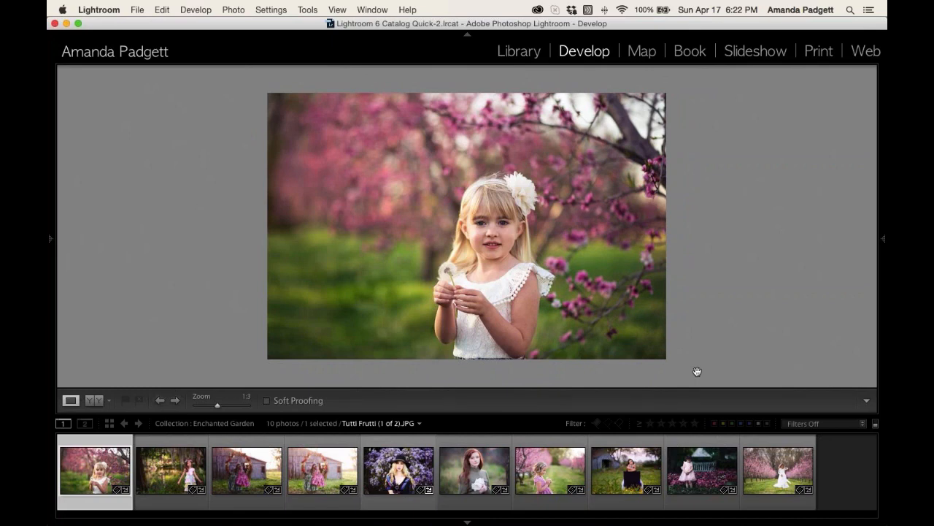
key("y")
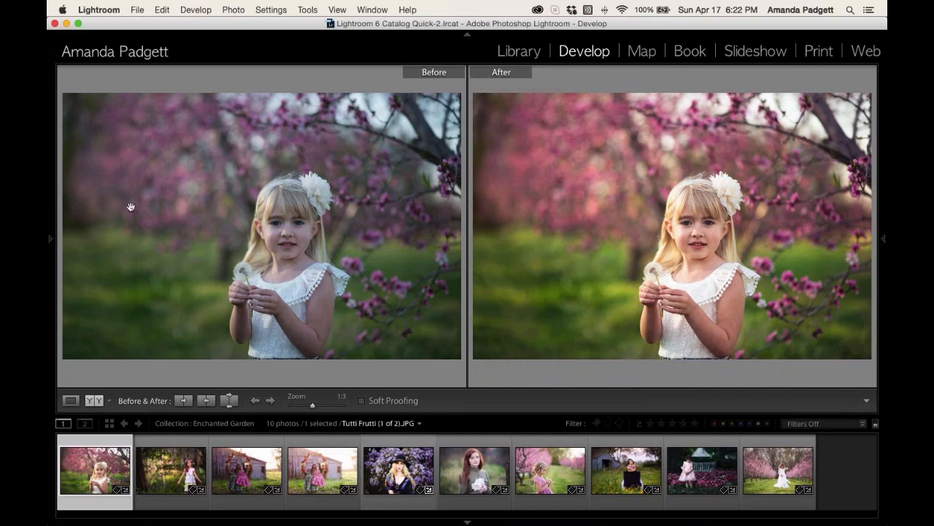
Compare the gardenia and daffodil snapshots with the original photo, leaving the daffodil snapshot applied.
mouse_move(60, 228)
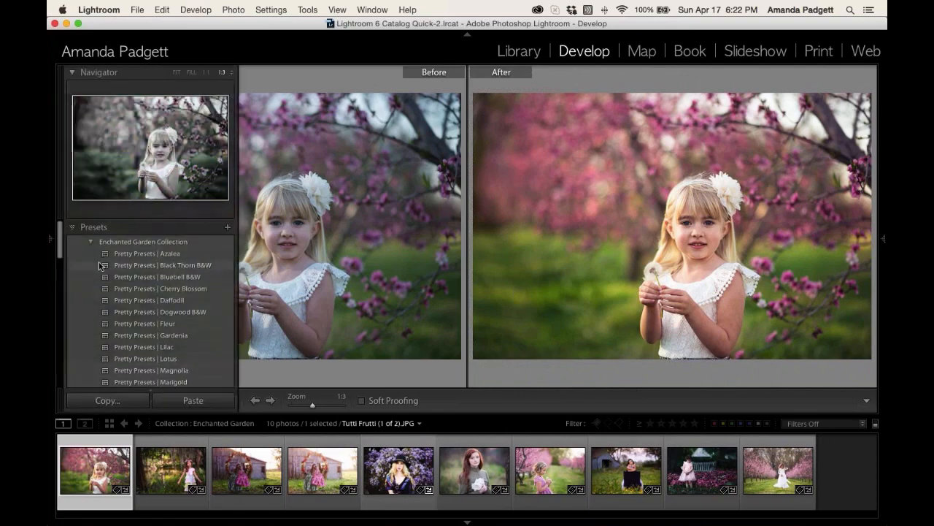
scroll(100, 266, "down", 10)
scroll(100, 266, "down", 8)
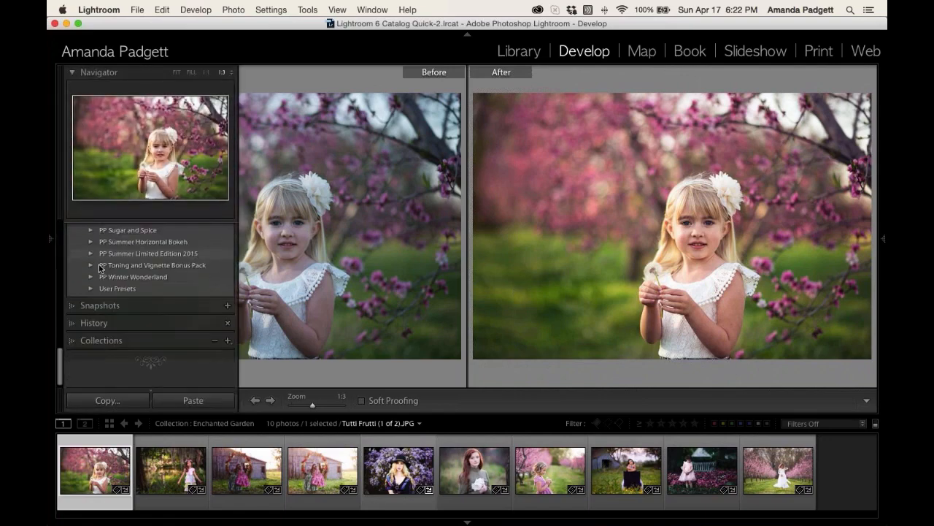
left_click(98, 304)
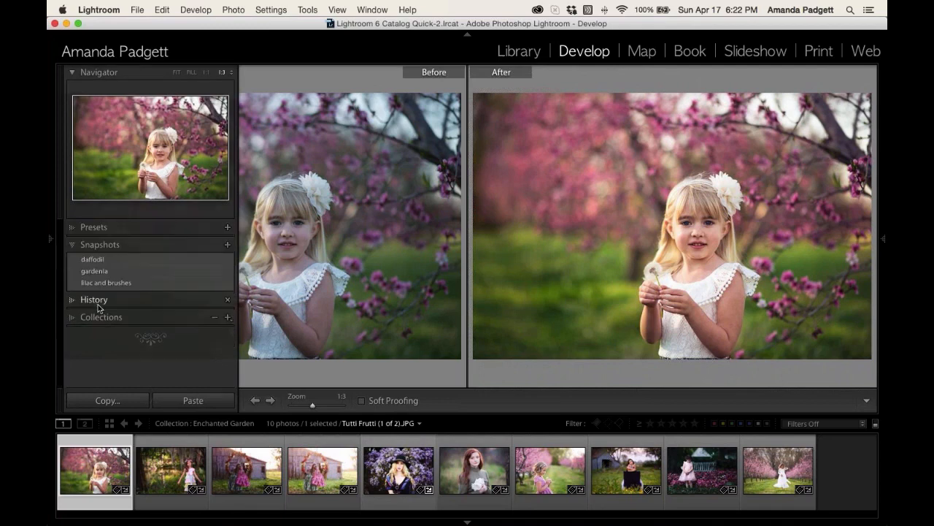
left_click(119, 271)
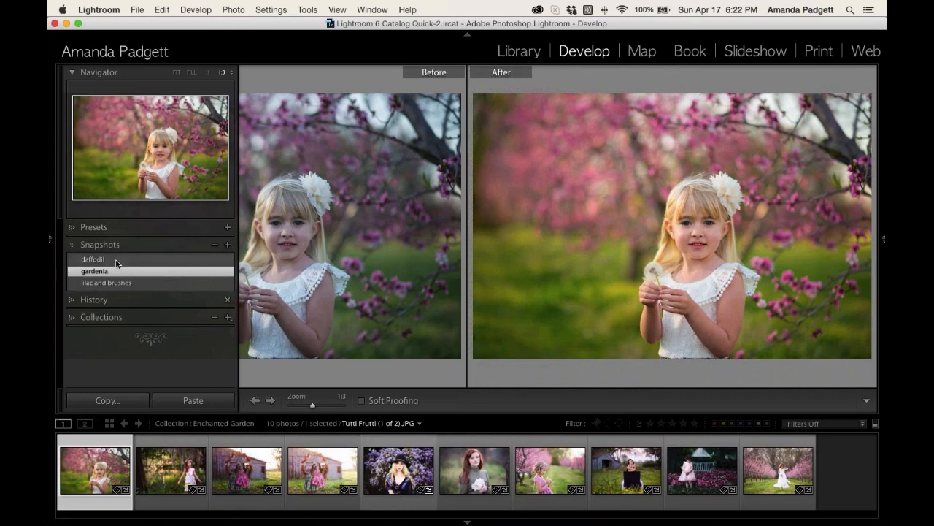
left_click(117, 262)
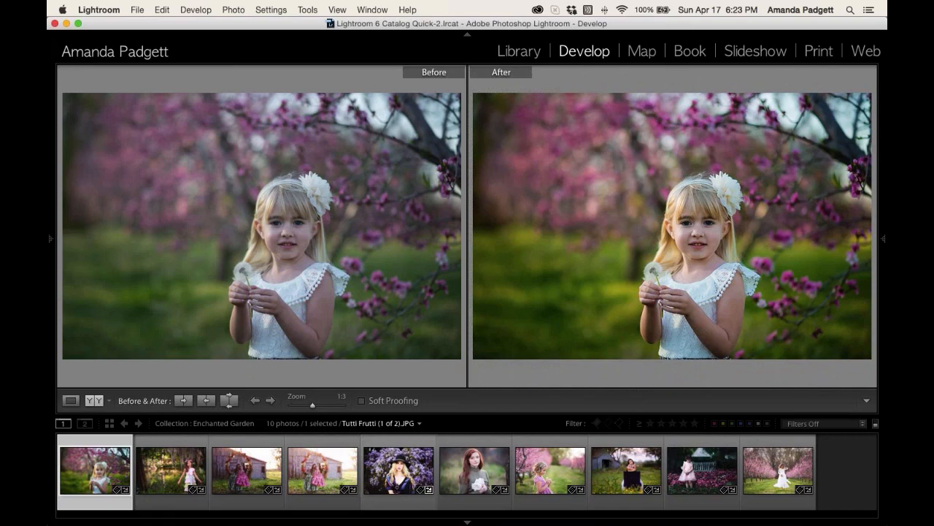
Return to the single-photo view with the presets and snapshots kept in view, and expand the presets list.
mouse_move(51, 216)
left_click(50, 239)
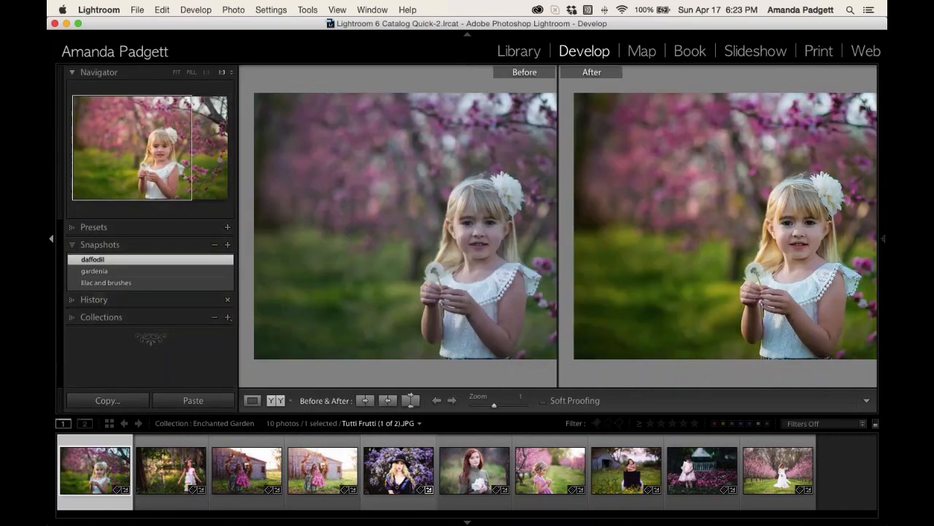
key("y")
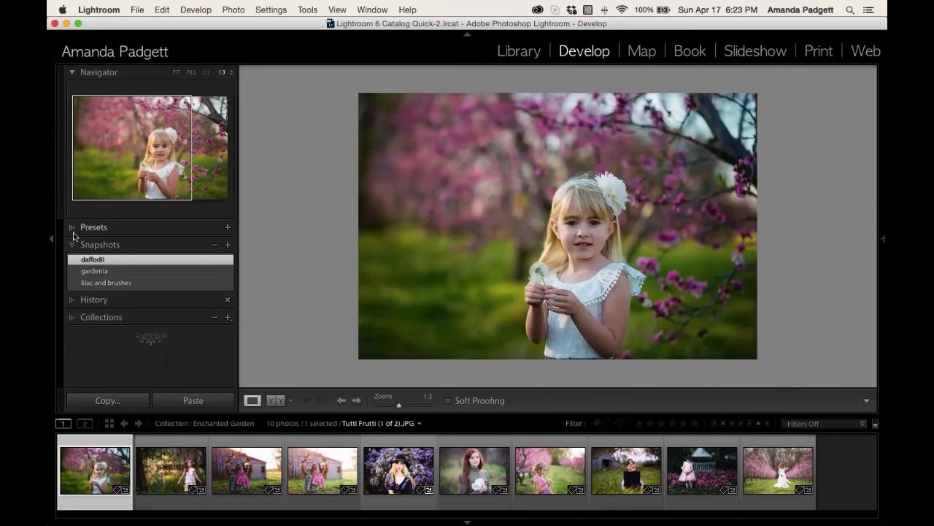
left_click(73, 228)
Try the Pretty Presets Post WB Temp Warmth preset on the daffodil look and undo it.
scroll(103, 263, "down", 10)
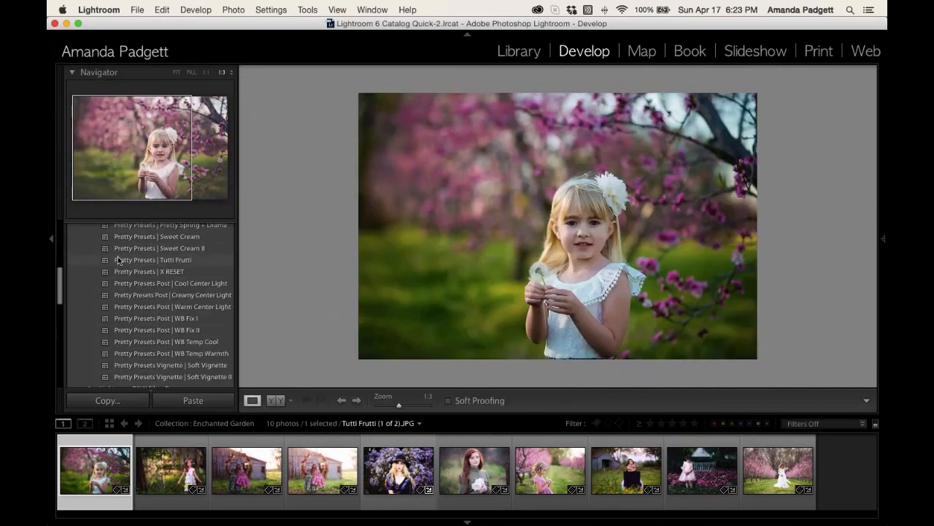
scroll(146, 292, "down", 3)
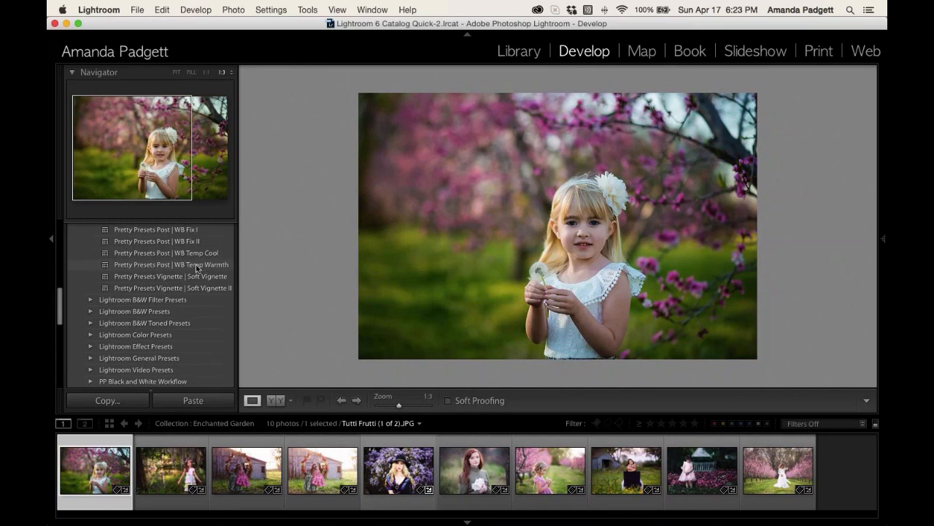
left_click(196, 267)
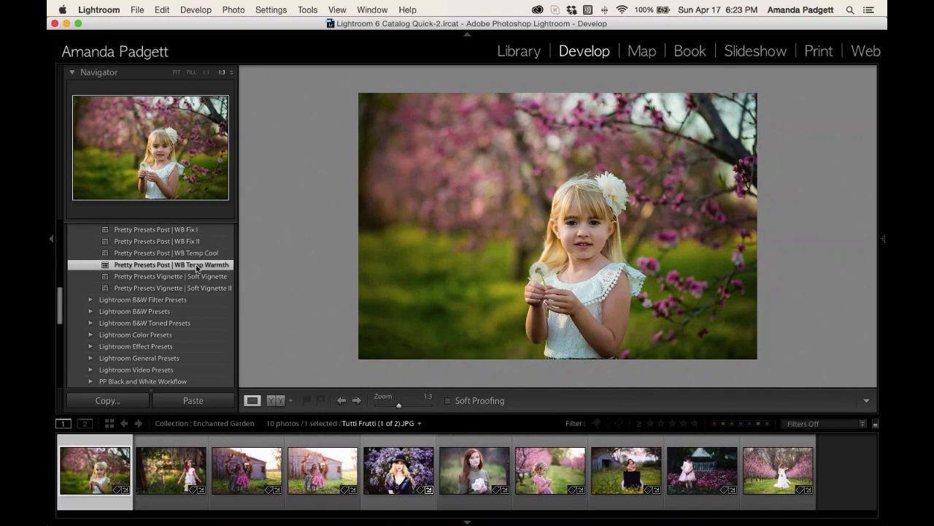
key("super+z")
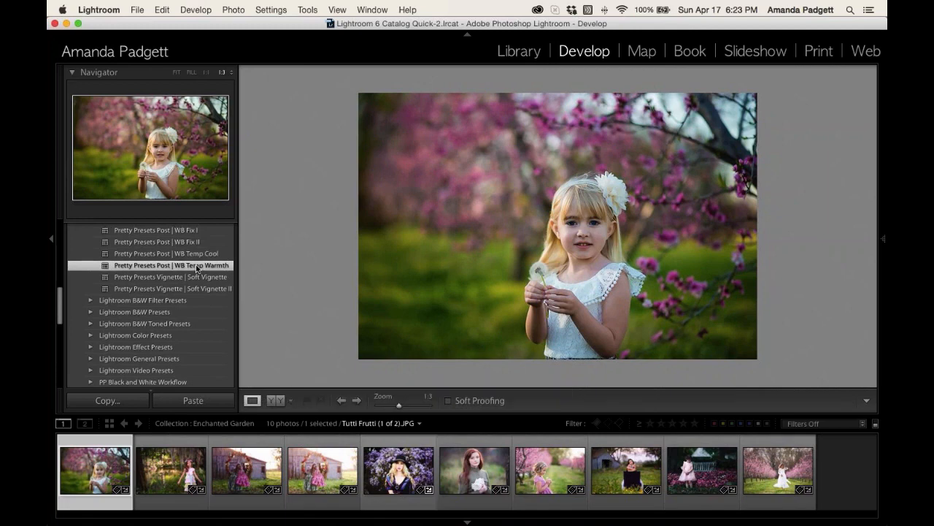
Compare the WB Fix I and WB Fix II presets on the daffodil look and keep WB Fix II applied.
scroll(200, 264, "up", 1)
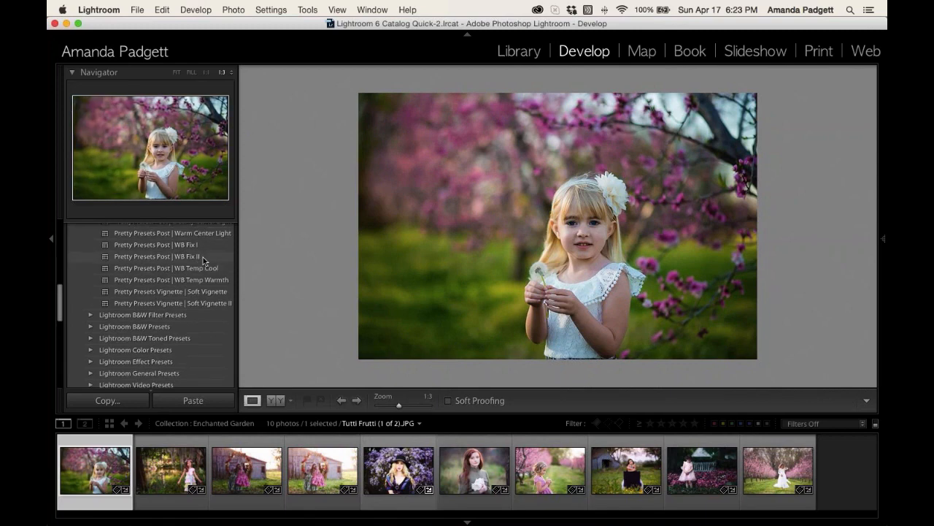
left_click(203, 257)
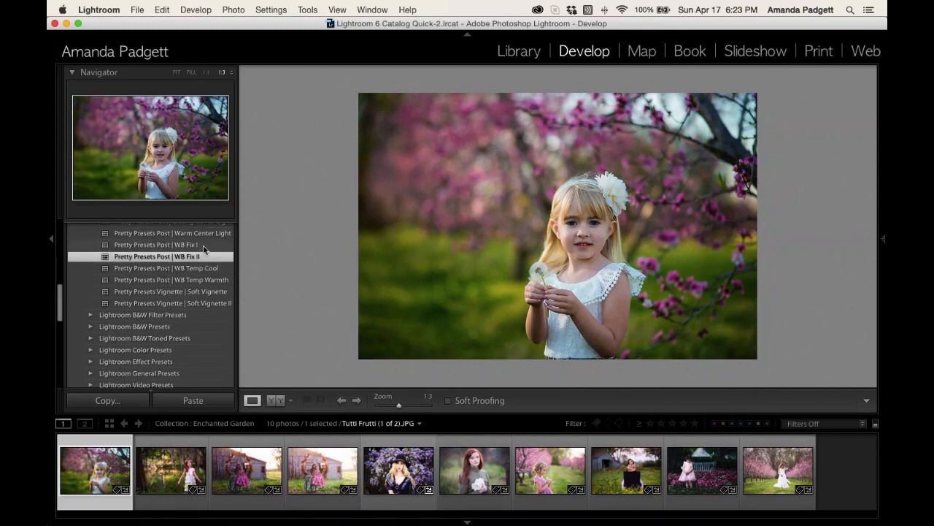
left_click(203, 247)
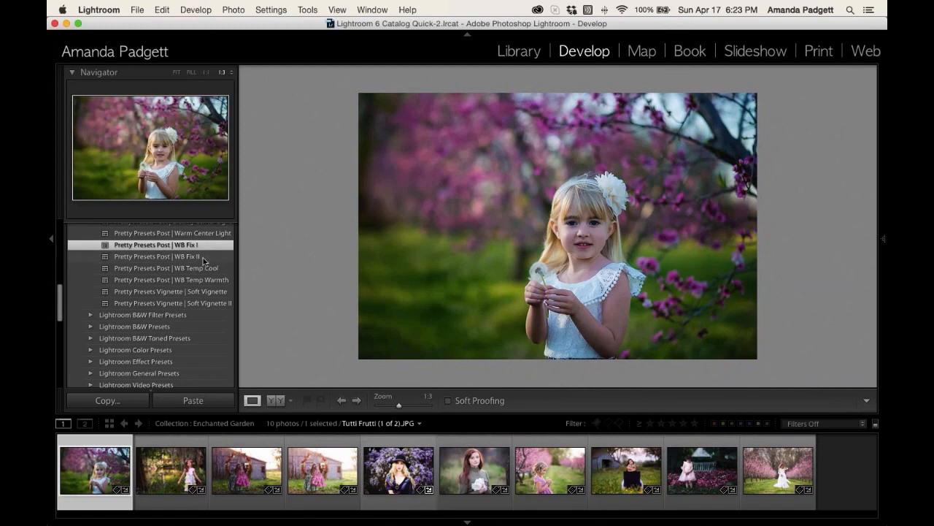
left_click(207, 257)
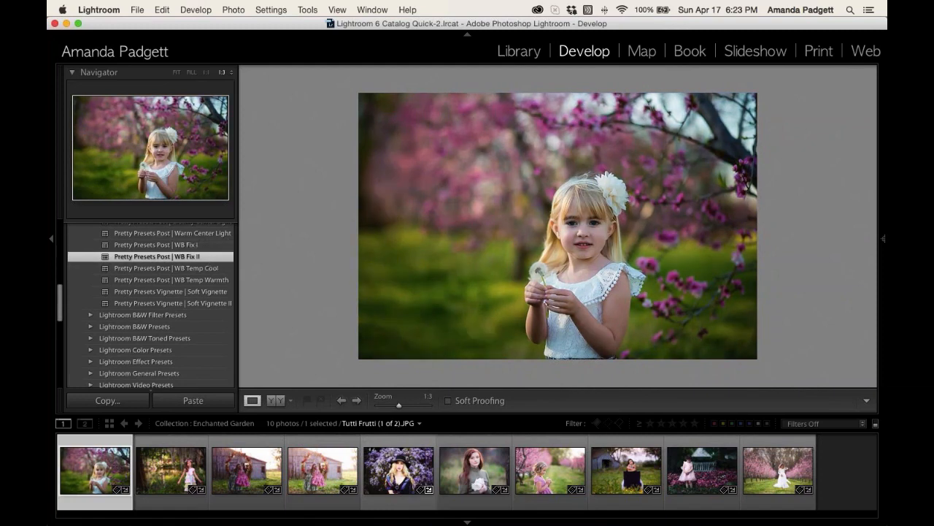
Activate the graduated filter and choose the Enchanted Garden Haze Warm effect.
left_click(884, 238)
scroll(824, 146, "up", 4)
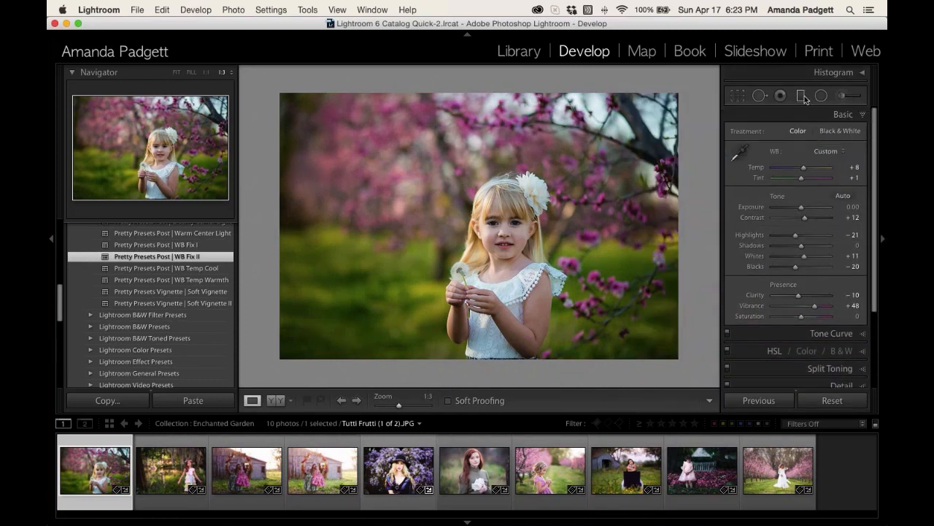
left_click(801, 97)
left_click(803, 132)
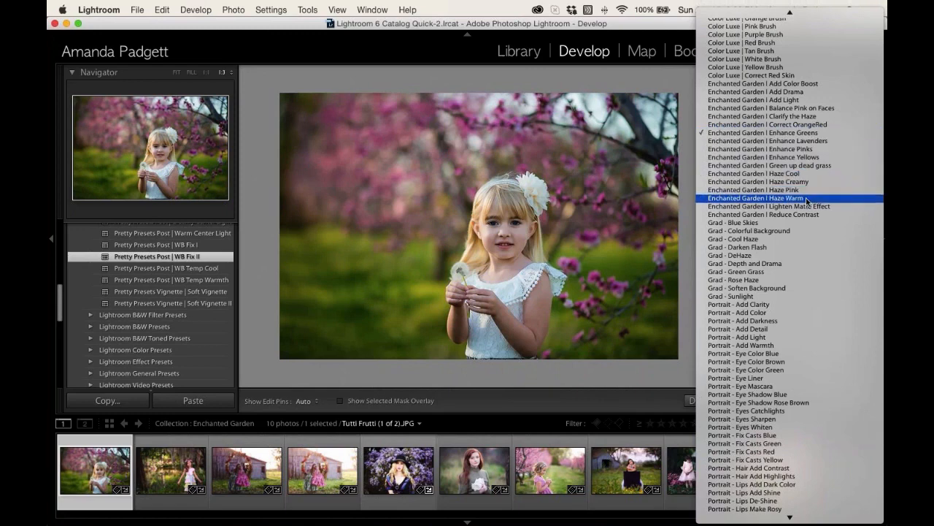
left_click(808, 200)
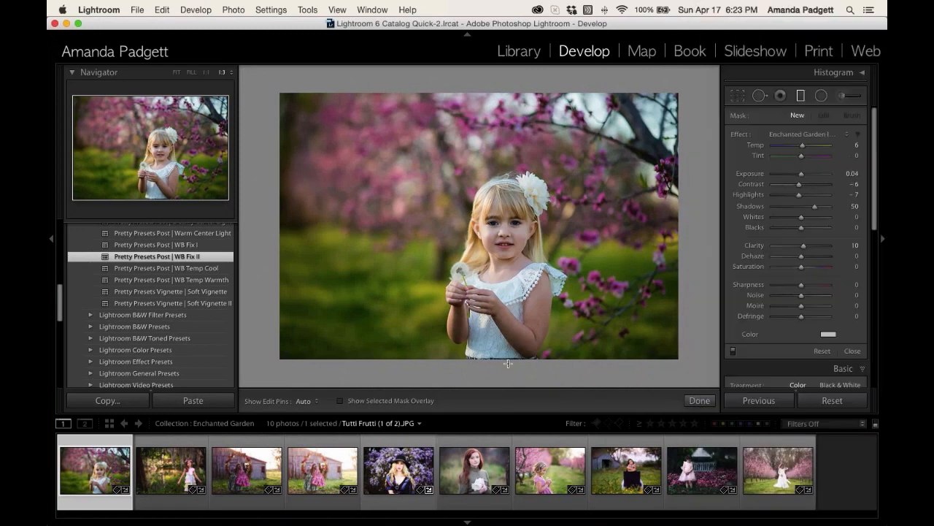
Try a diagonal Haze Warm gradient across the photo, check its mask coverage, and delete the gradient.
left_click_drag(504, 362, 374, 78)
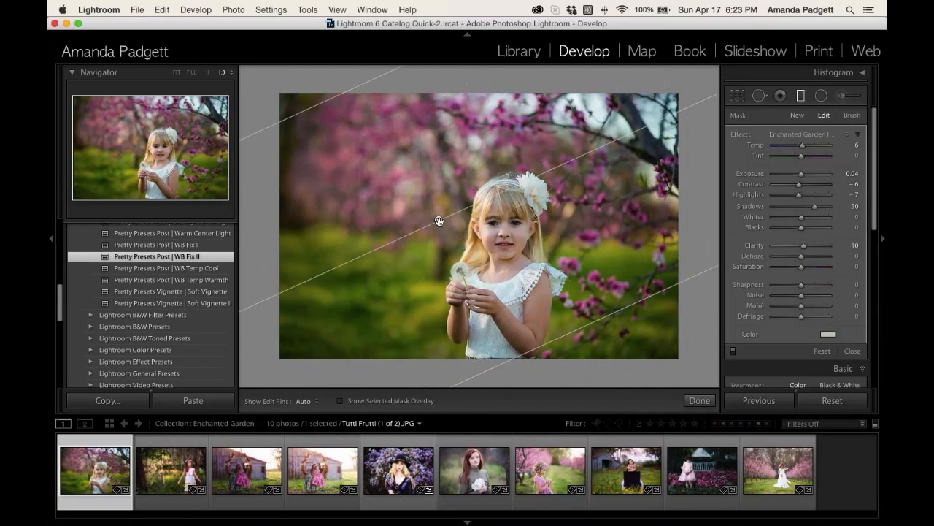
left_click_drag(438, 217, 334, 81)
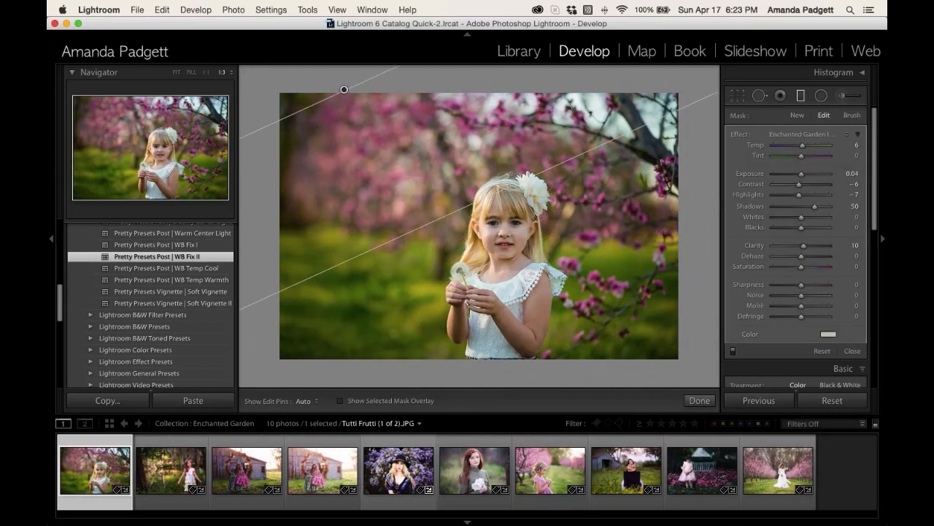
mouse_move(344, 89)
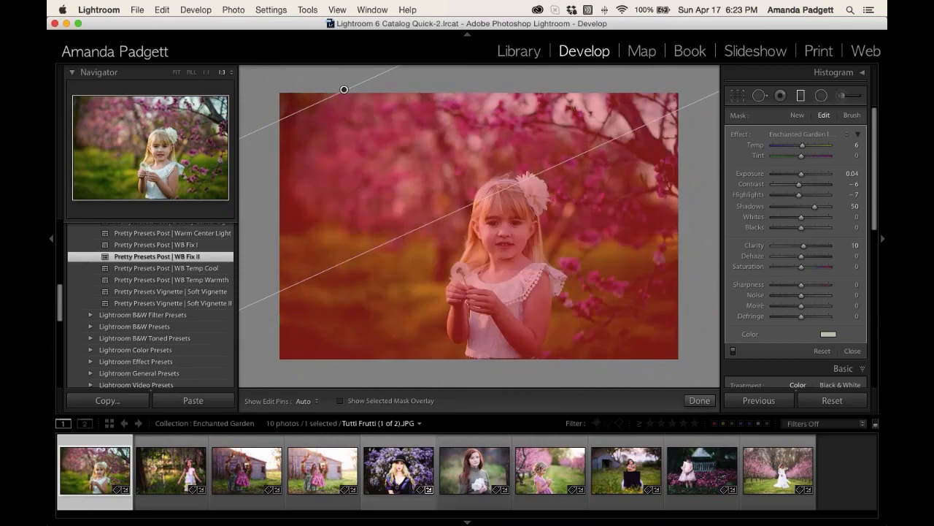
key("o")
key("o")
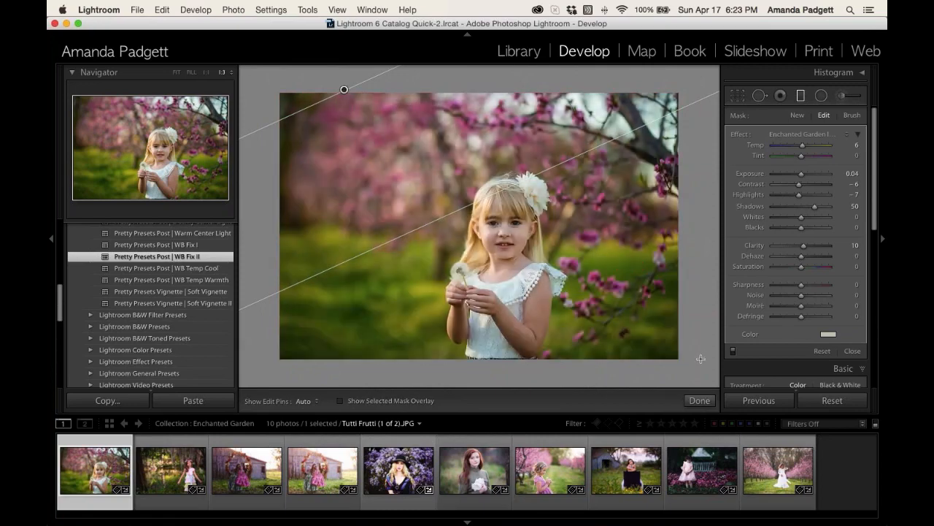
key("Delete")
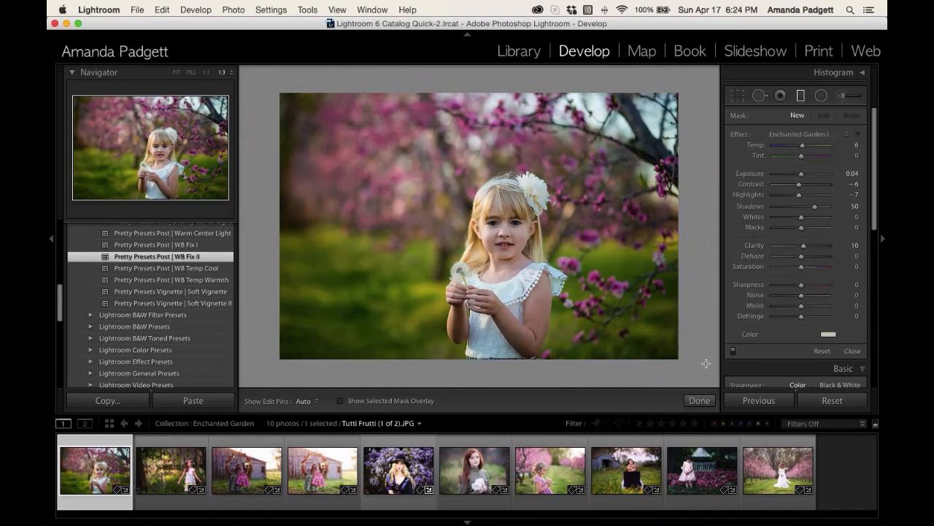
Brush the Enchanted Garden Haze Warm effect onto the daffodil portrait with a size 14 brush, check the edit pins, and finish the adjustment.
left_click(847, 98)
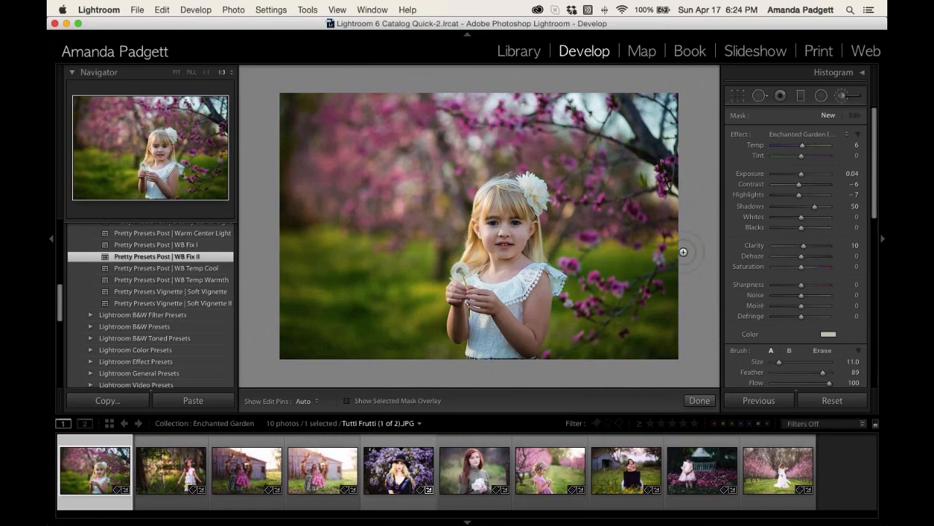
left_click(818, 138)
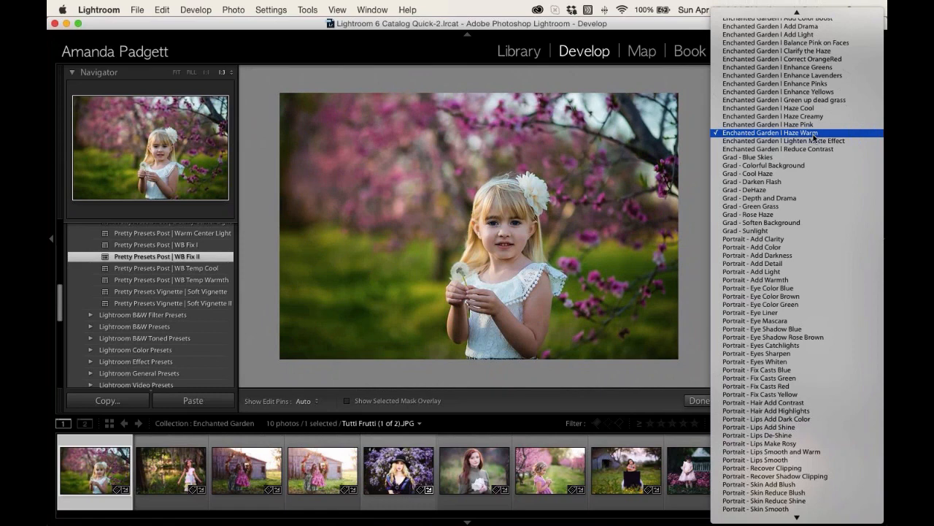
left_click(813, 135)
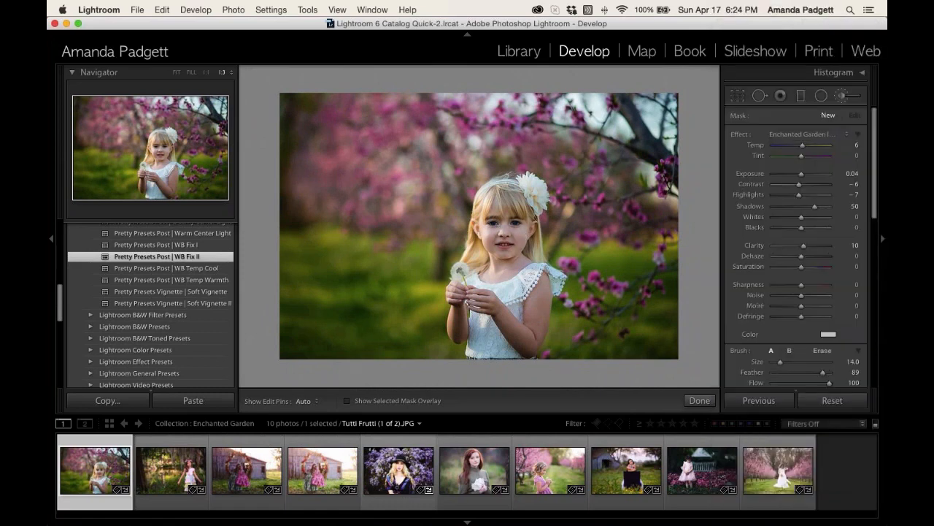
key("h")
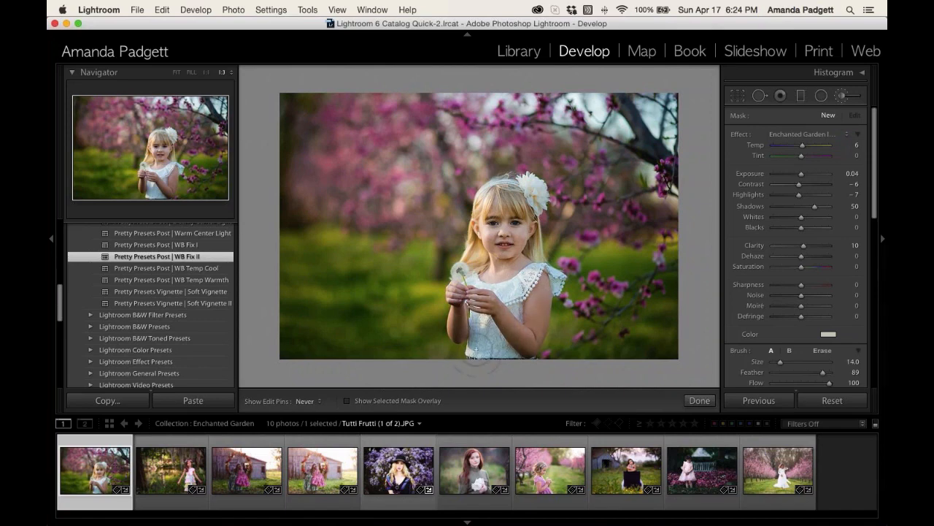
key("h")
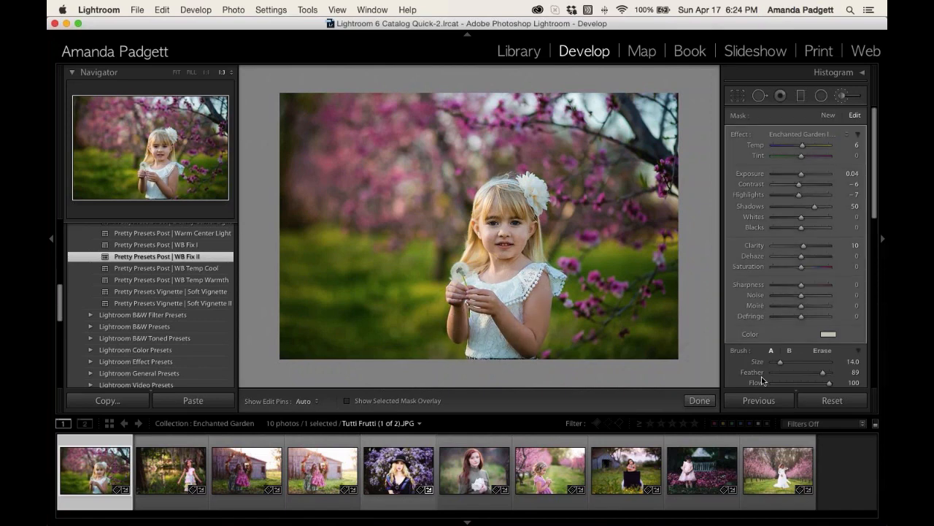
left_click(702, 402)
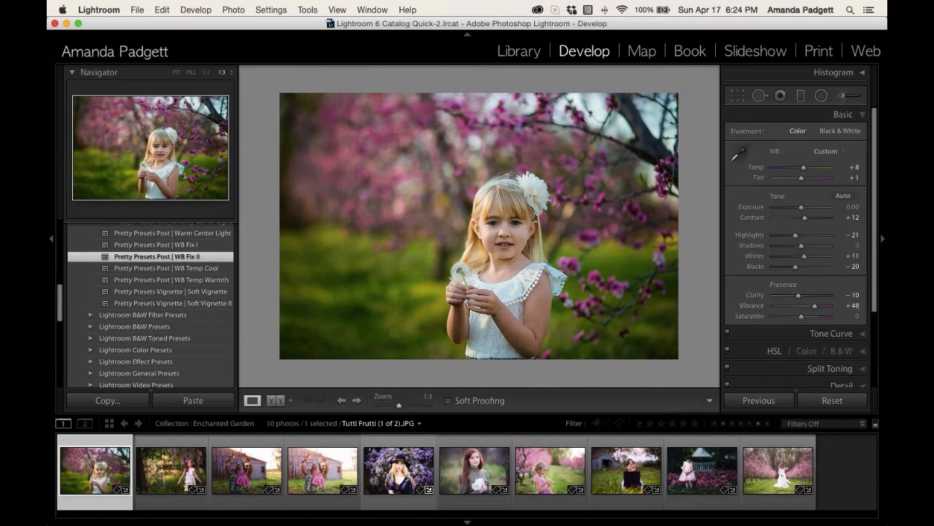
Reset the Marigold + Warm Center barn photo and its exposure-fixed copy, and compare the two unedited versions.
left_click(235, 480)
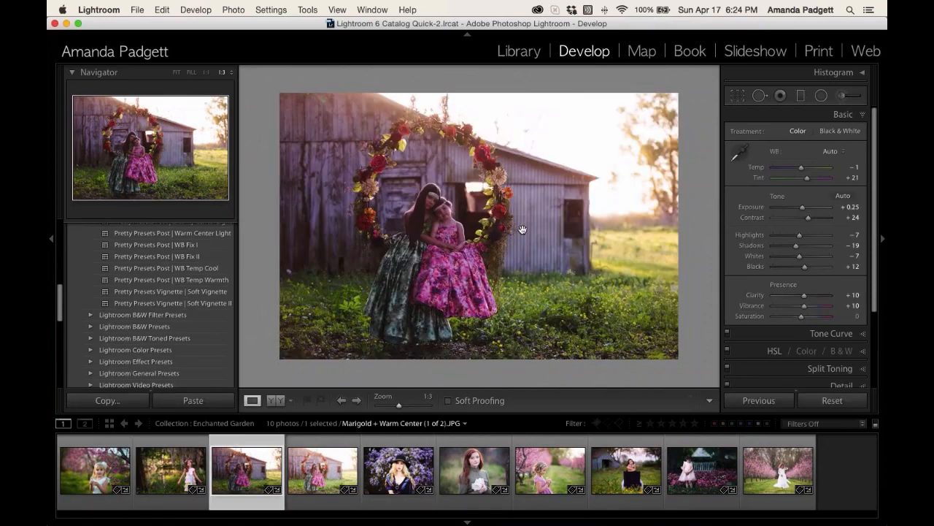
left_click(824, 404)
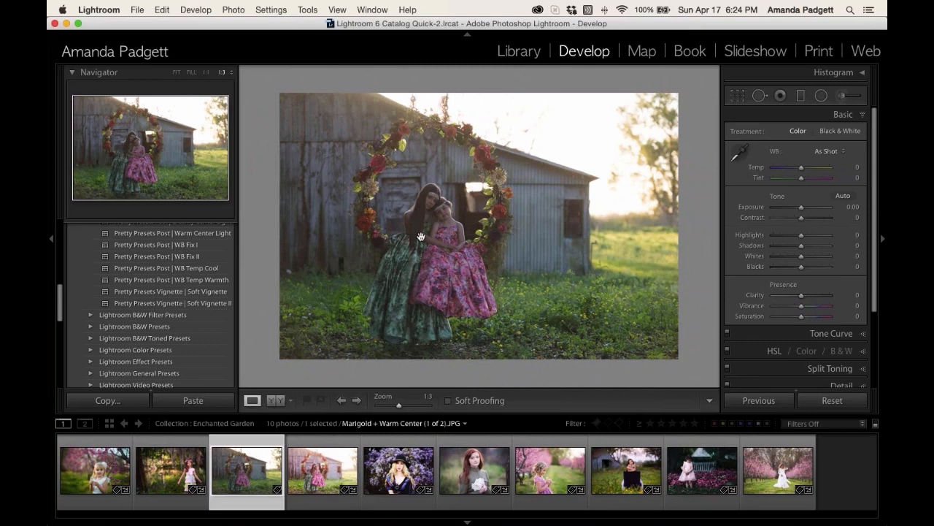
left_click(312, 478)
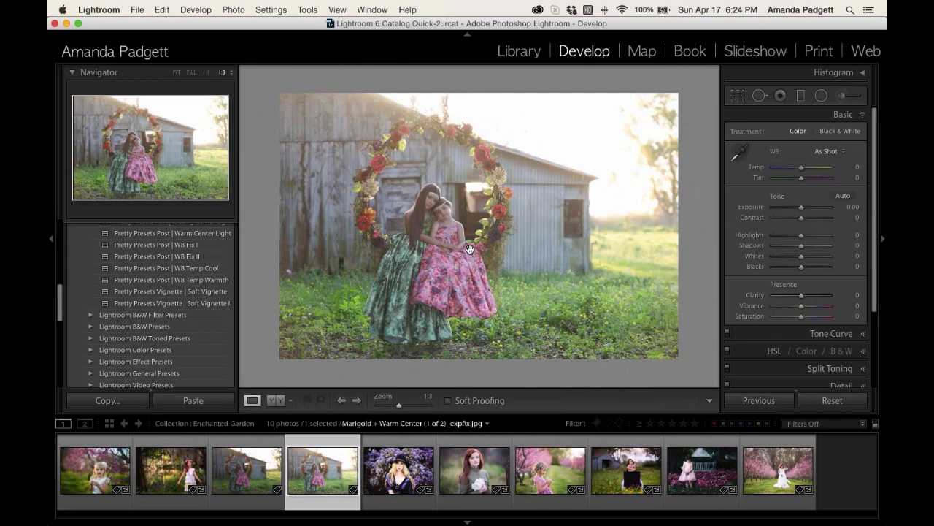
left_click(245, 468)
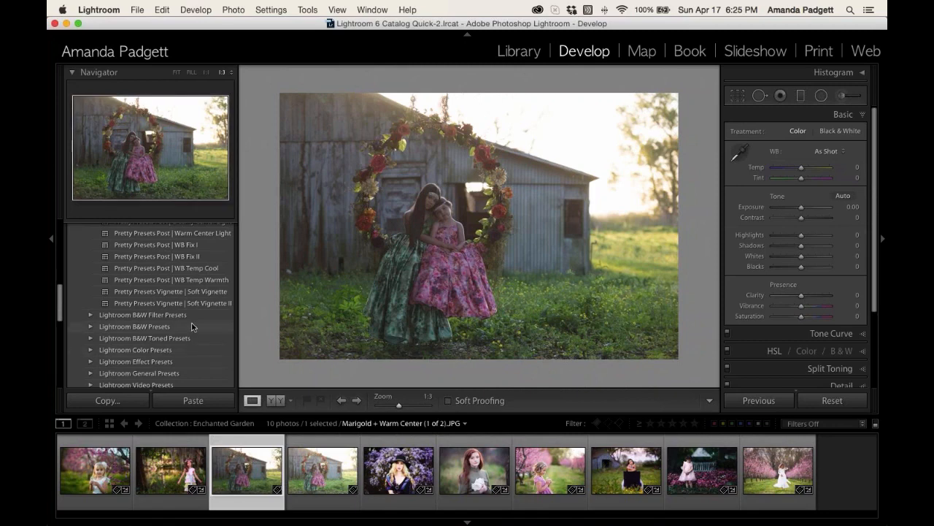
Apply the Pretty Spring + Drama preset to both the original barn photo and its exposure-fixed copy.
scroll(194, 327, "up", 1)
scroll(193, 327, "up", 6)
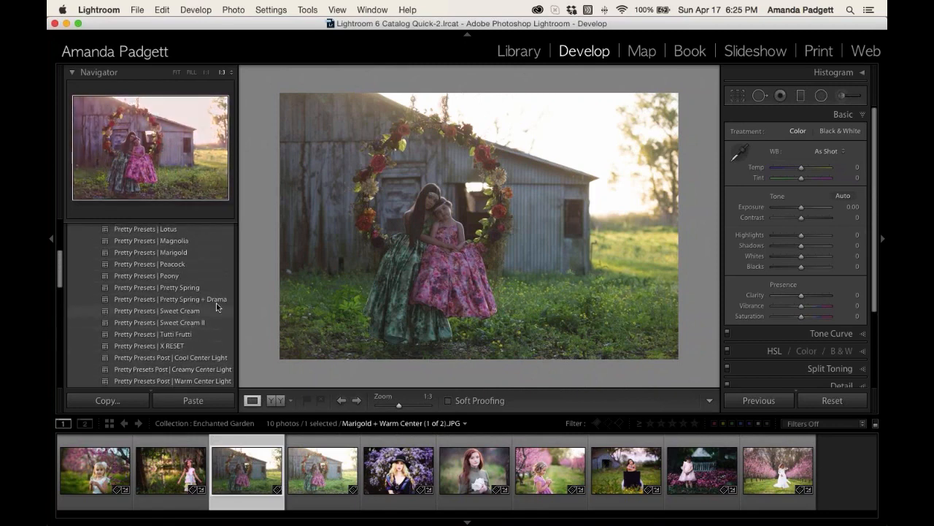
left_click(219, 299)
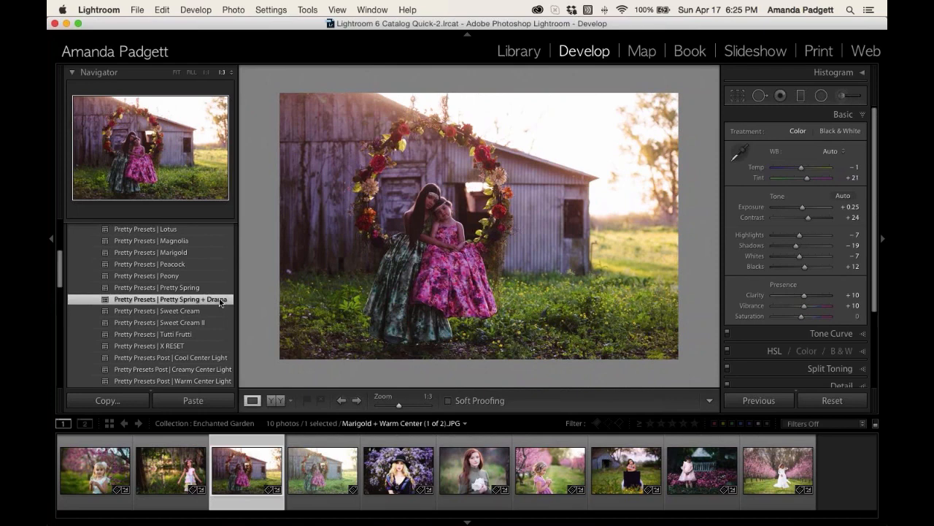
left_click(313, 473)
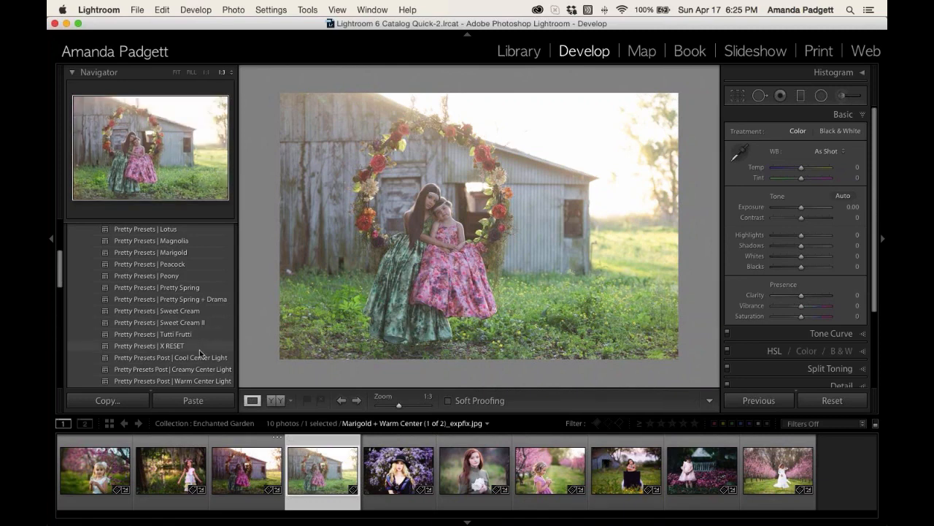
left_click(204, 299)
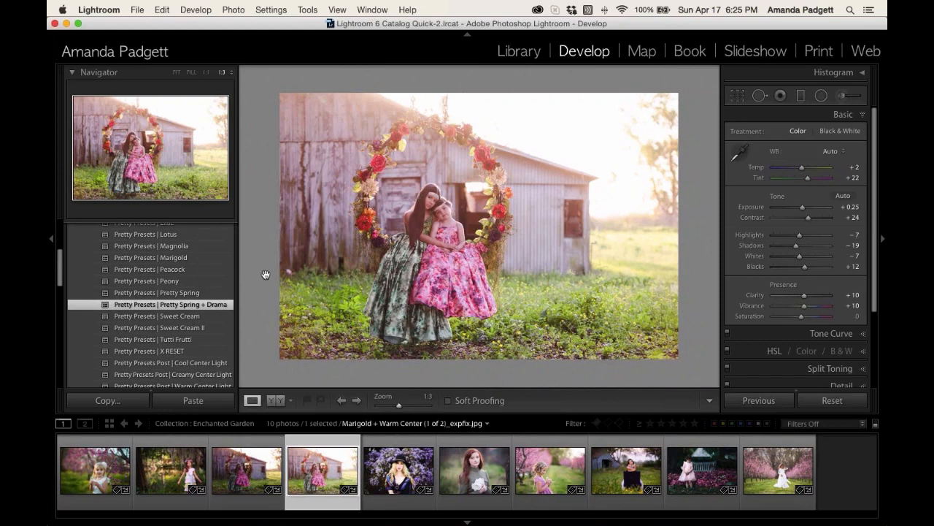
scroll(199, 256, "up", 2)
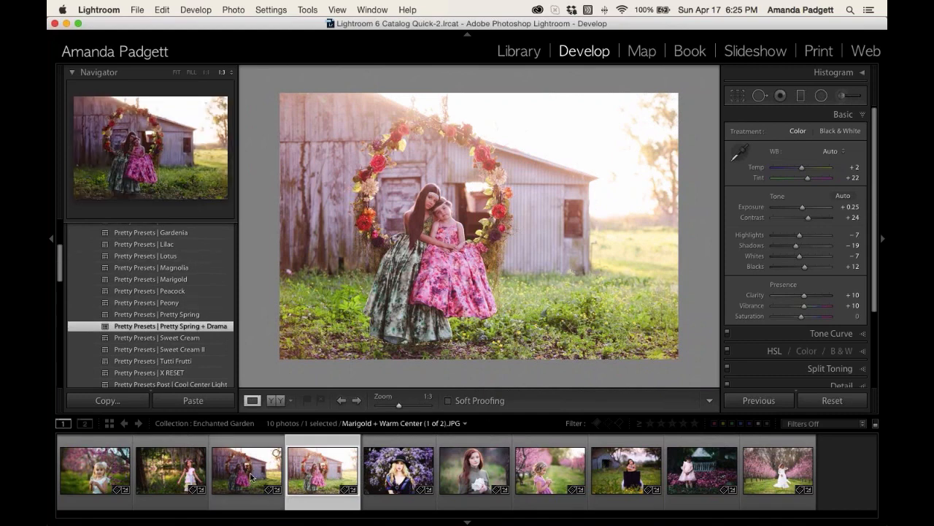
Reset the Lilac + Creamy Center photo, apply the Peony preset, and raise its exposure to +0.50.
left_click(642, 463)
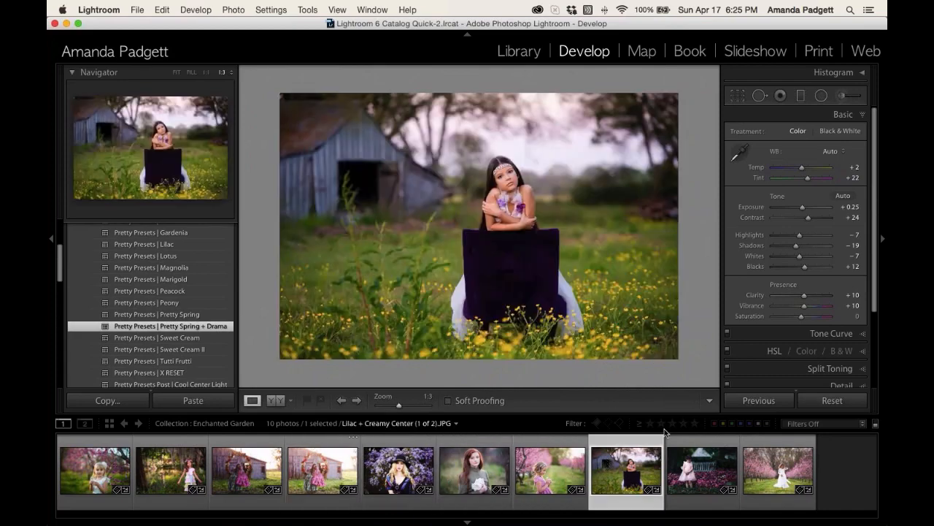
left_click(836, 401)
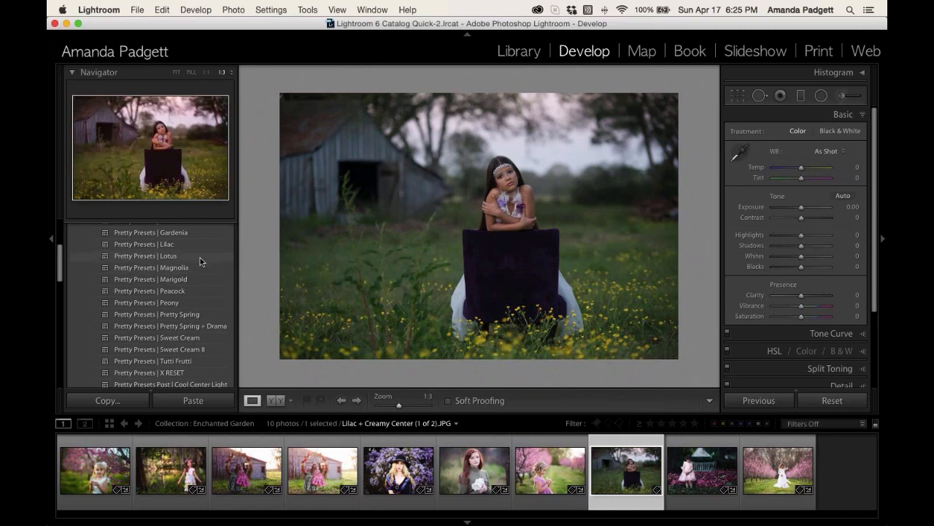
left_click(206, 304)
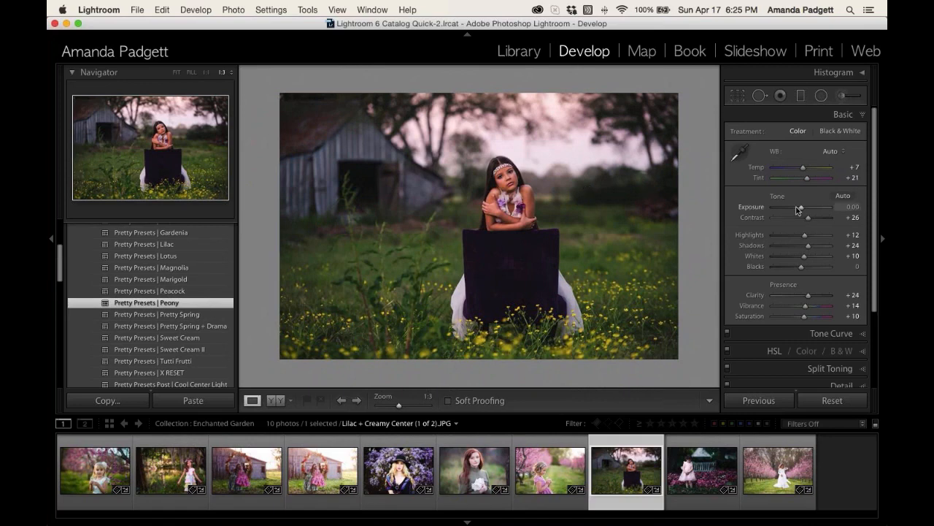
left_click_drag(801, 210, 804, 210)
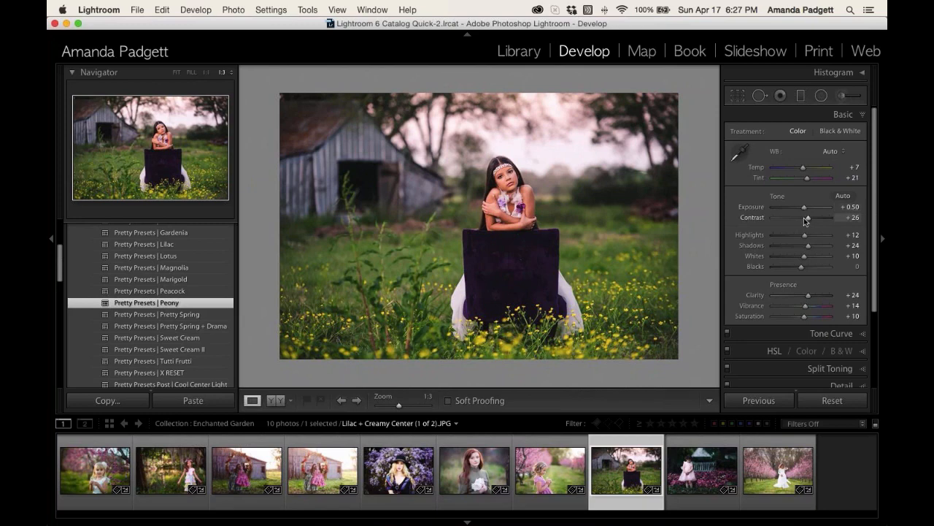
Reset the sweet cream forest photo, show the histogram, and correct the white balance to Temp +10 and Tint -6.
left_click(162, 476)
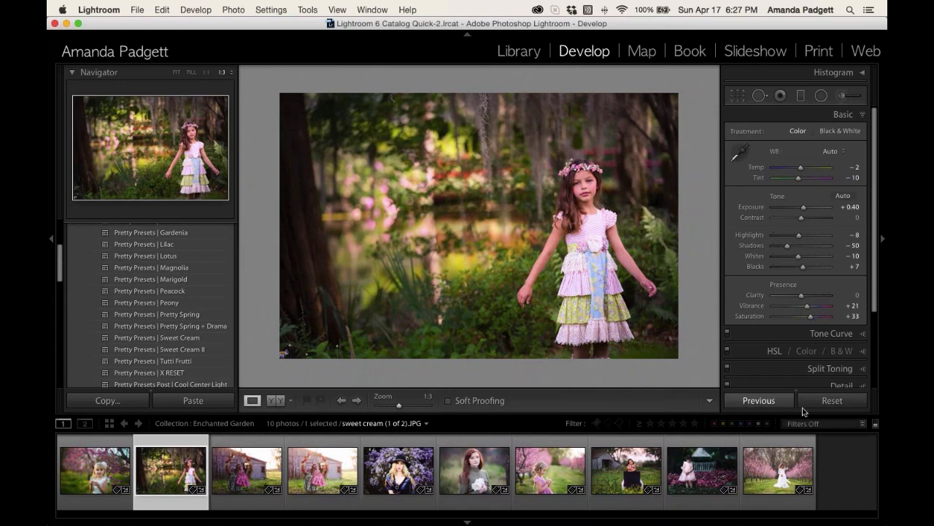
left_click(832, 404)
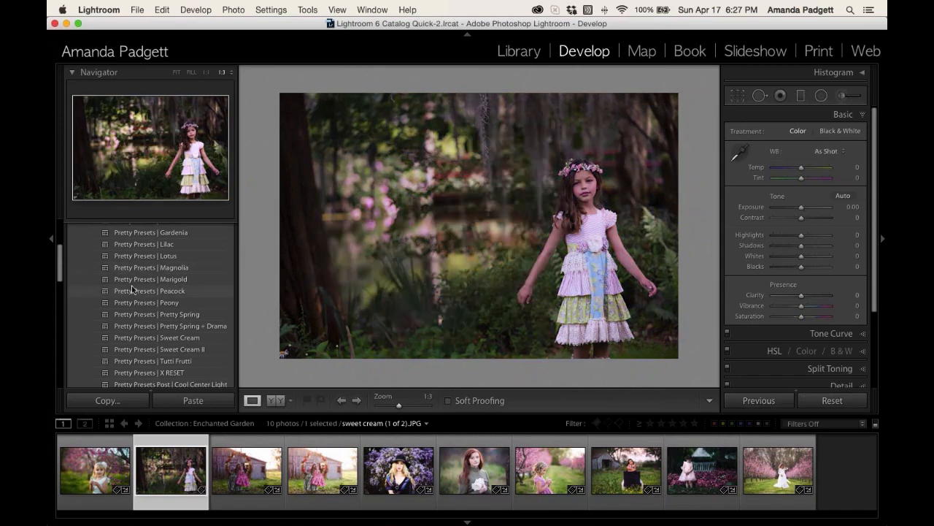
left_click(589, 194)
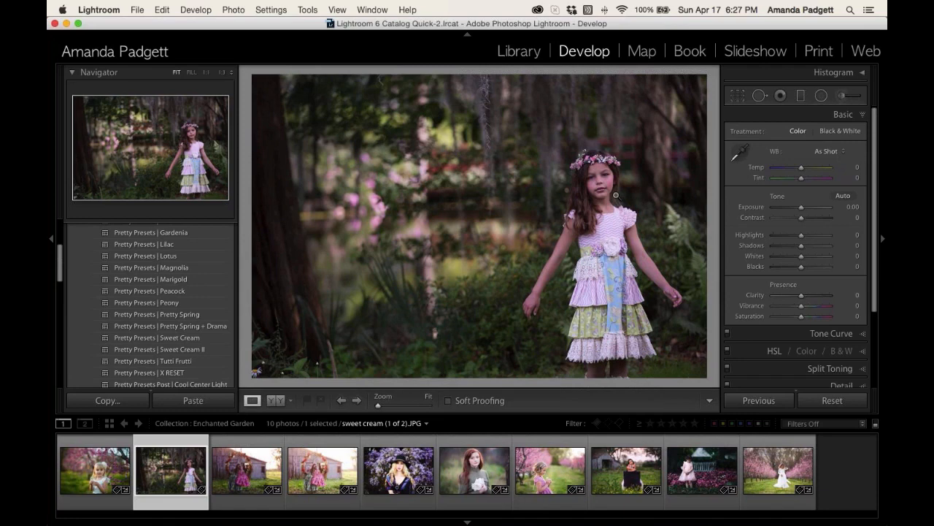
left_click(819, 75)
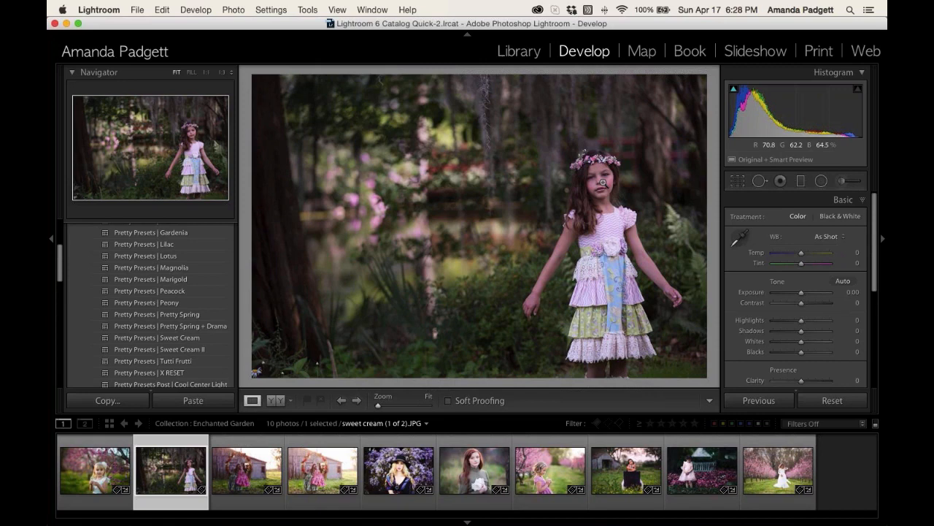
left_click_drag(800, 254, 801, 264)
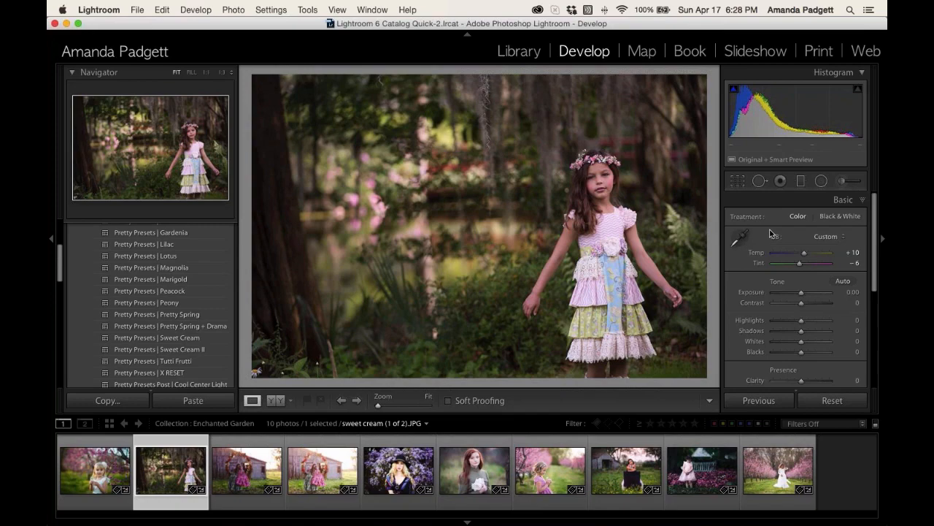
Compare the white balance correction before and after, side by side and in a split view at 1:1 centred on the girl's face.
key("y")
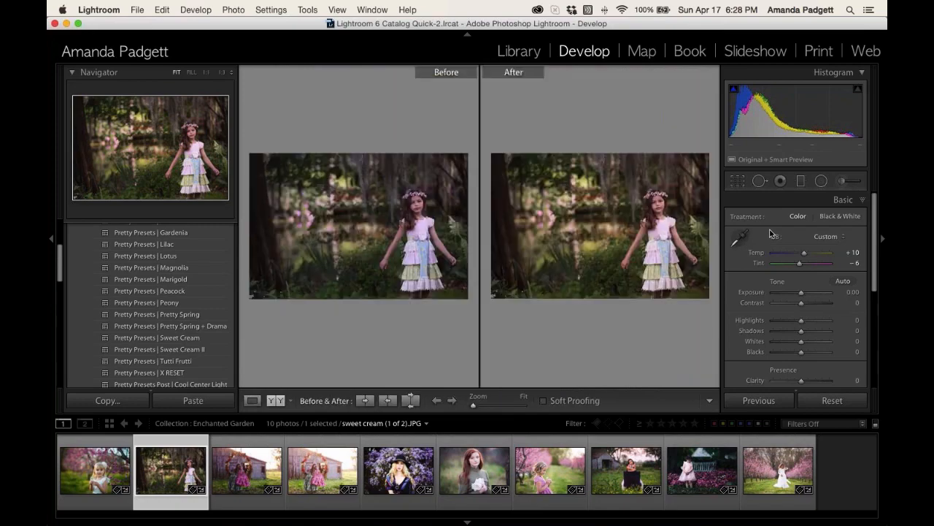
key("Tab")
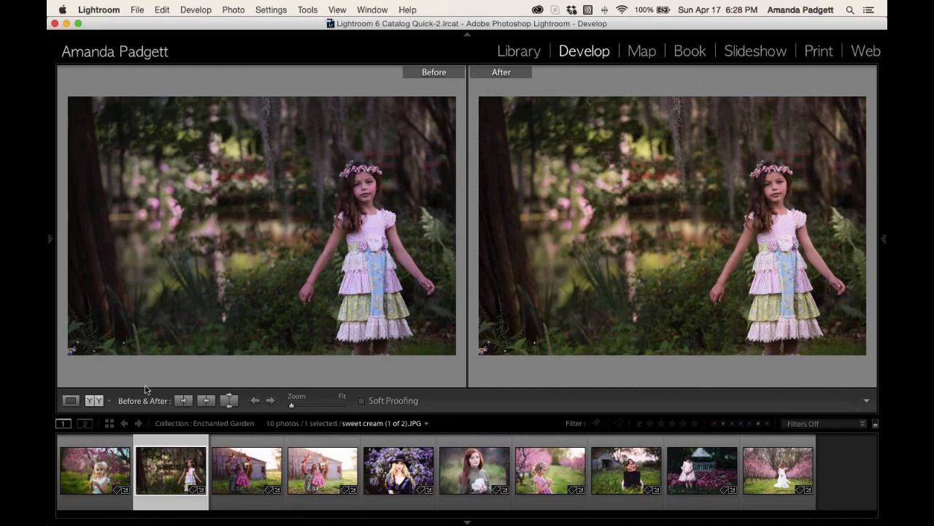
left_click(99, 402)
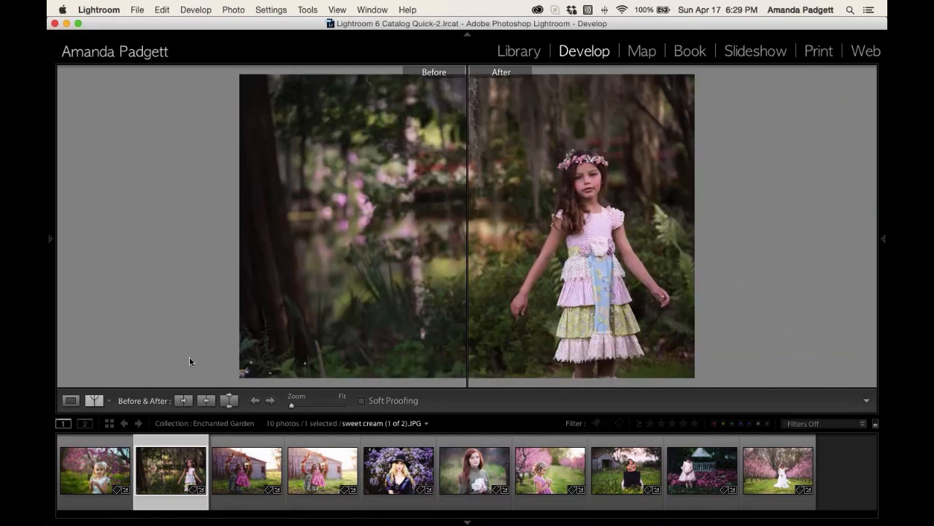
key("super+equal")
key("super+equal")
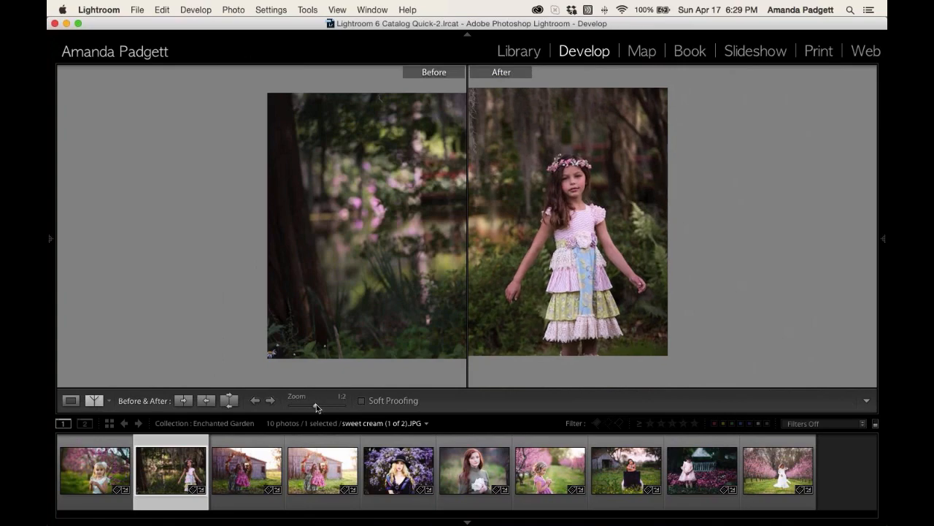
left_click_drag(316, 404, 322, 406)
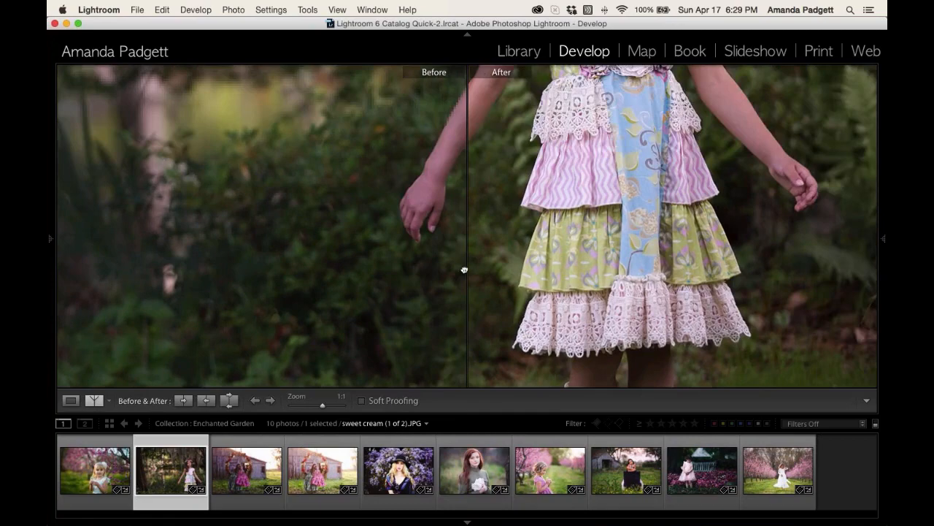
left_click_drag(464, 270, 350, 351)
left_click_drag(611, 75, 607, 263)
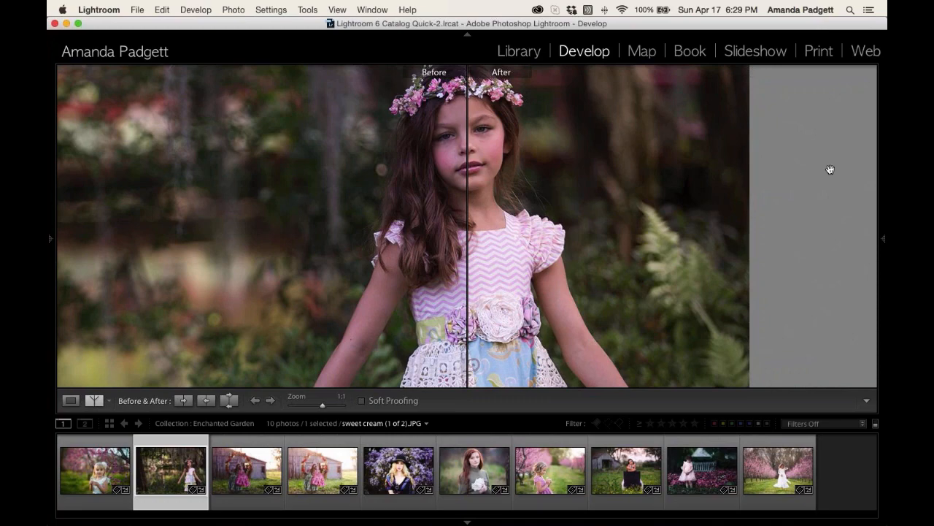
Check the side-by-side comparison once more and return to the single fitted photo with the side panels shown.
key("super+minus")
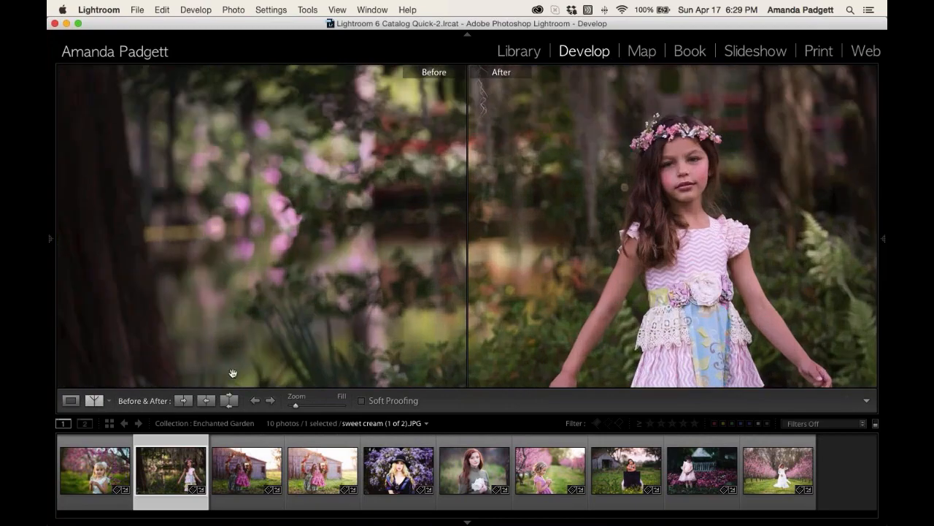
left_click(110, 400)
left_click(128, 412)
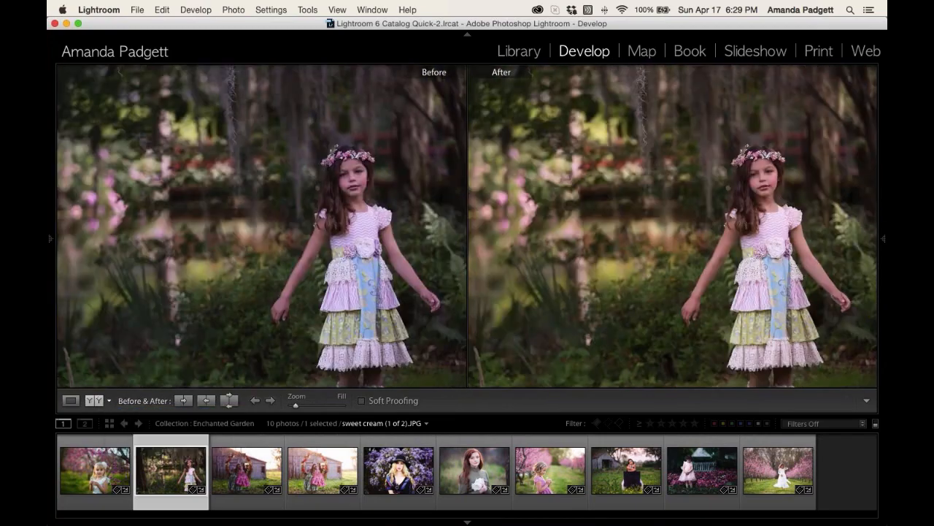
key("y")
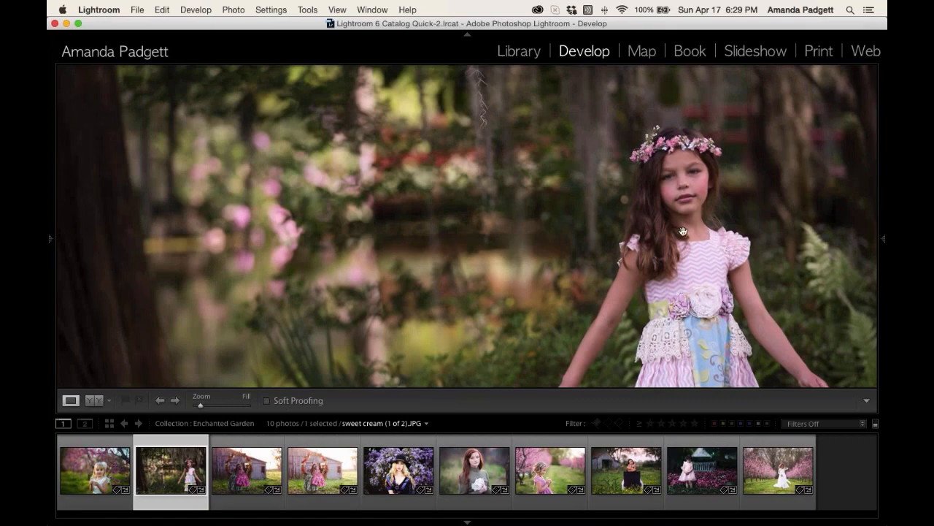
key("super+minus")
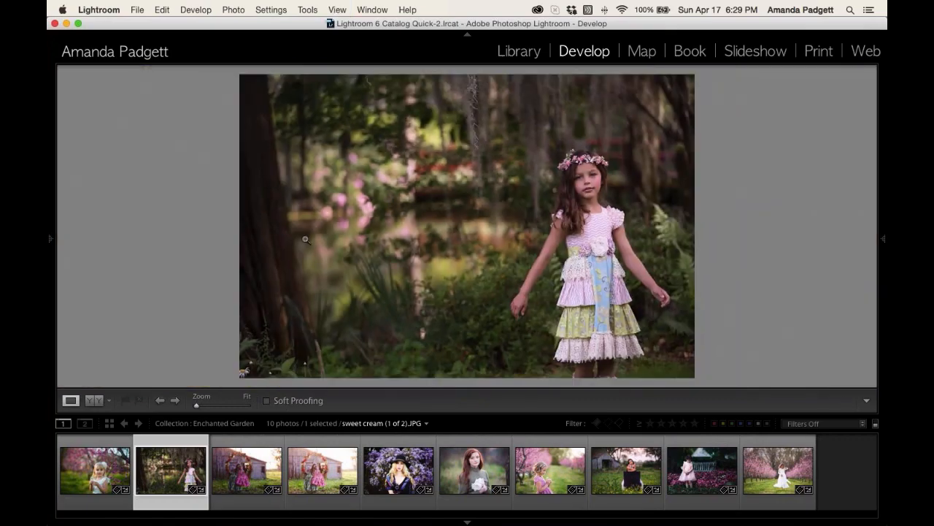
key("Tab")
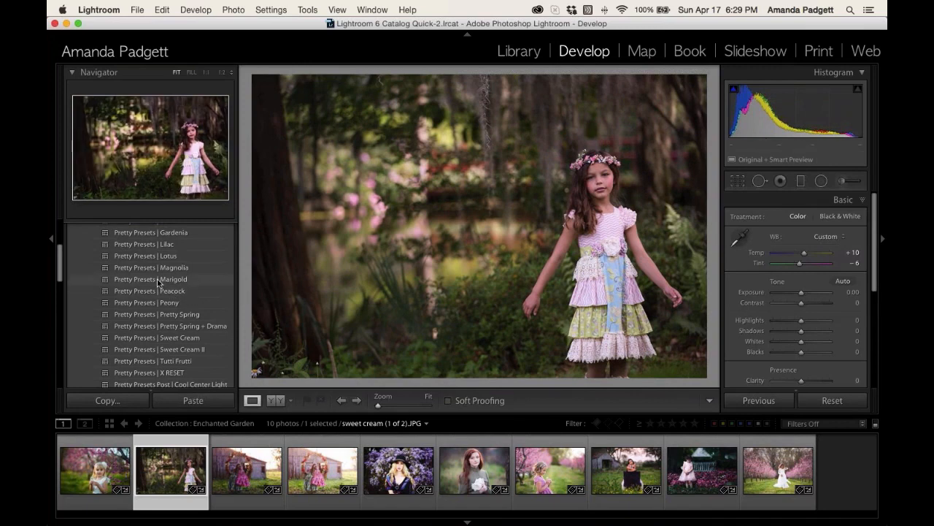
Apply the Azalea preset to the sweet cream forest photo and set a graduated filter to the Enchanted Garden Add Light effect.
scroll(157, 282, "up", 5)
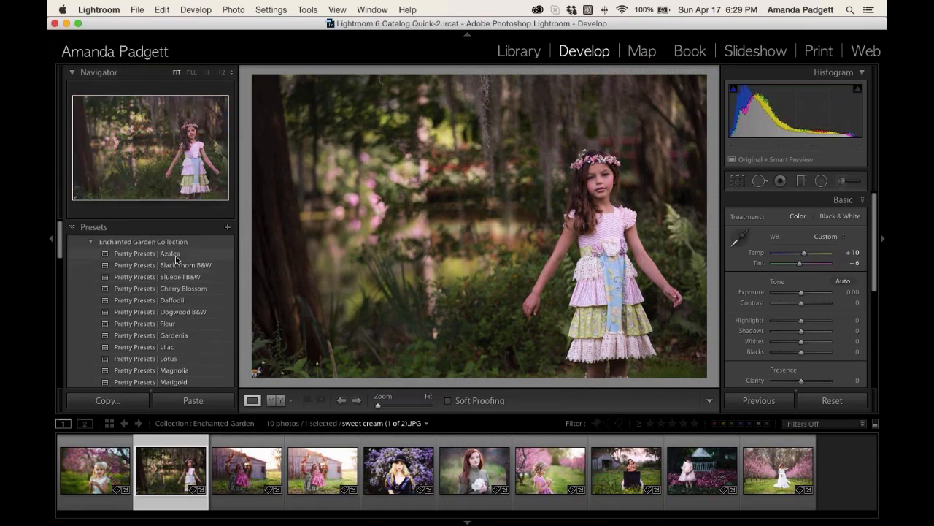
left_click(175, 255)
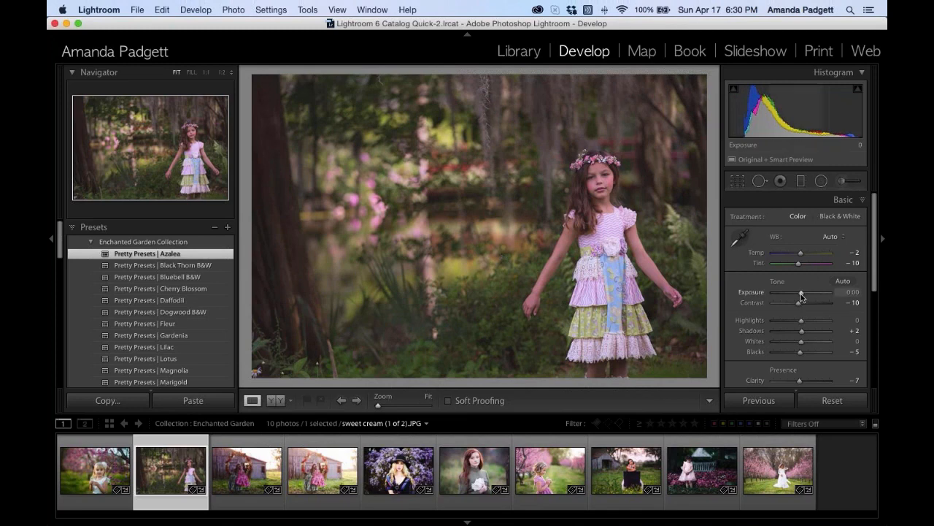
left_click(800, 182)
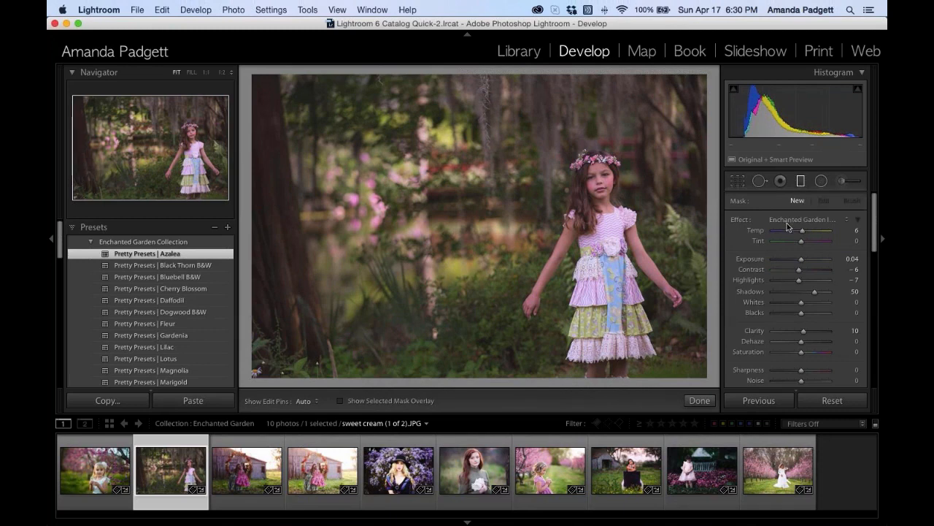
scroll(800, 295, "down", 3)
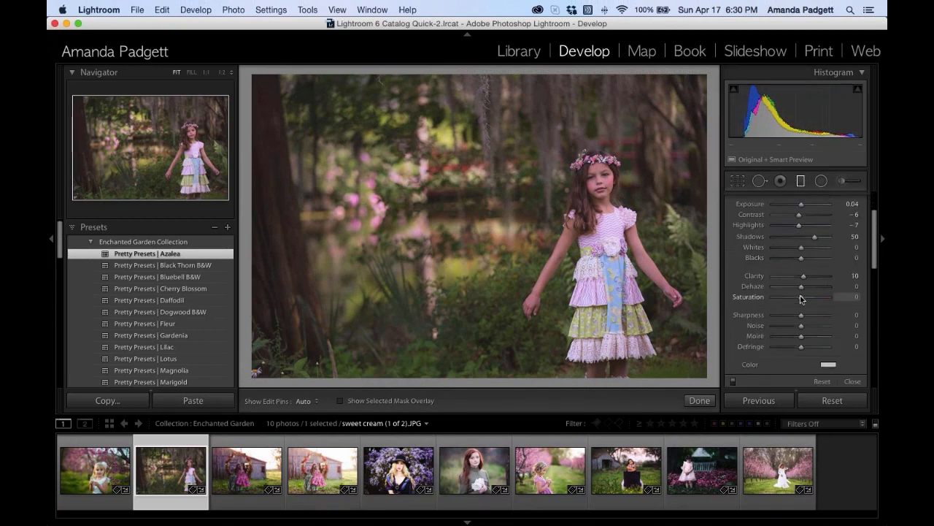
scroll(795, 219, "up", 2)
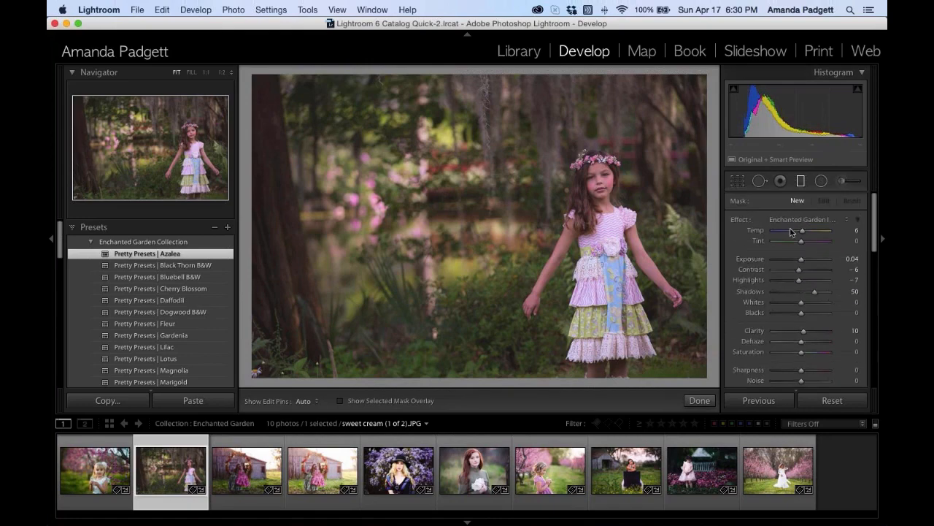
left_click(798, 220)
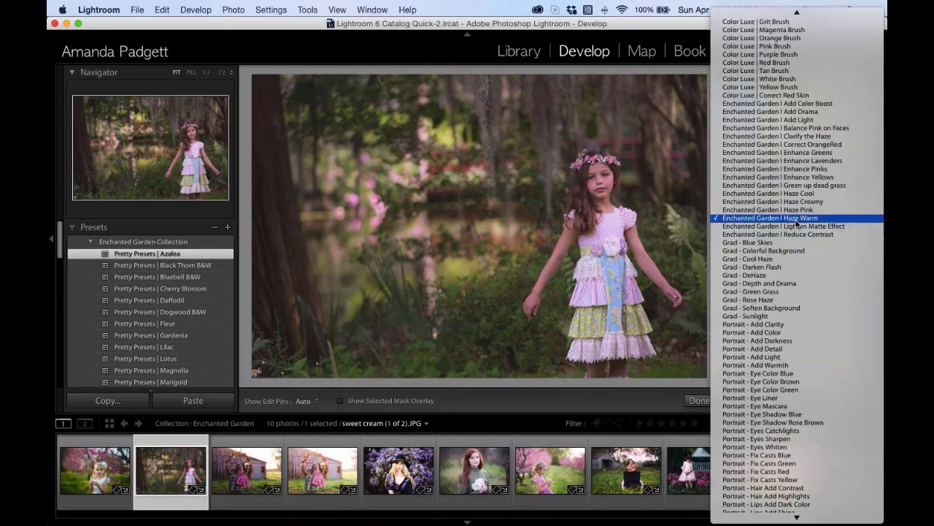
left_click(802, 121)
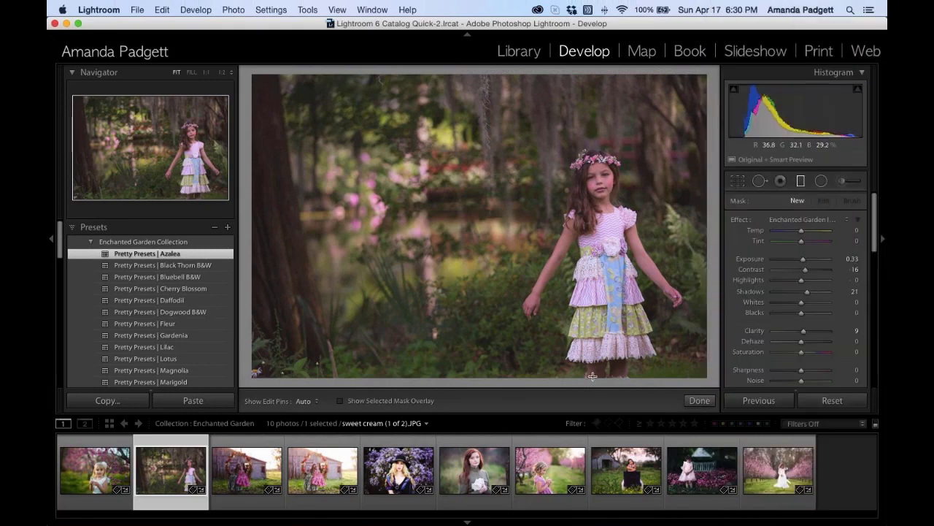
Draw a slanted gradient from the lower part of the photo up towards the trees, shift it further up, and finish the filter.
left_click_drag(571, 306, 469, 80)
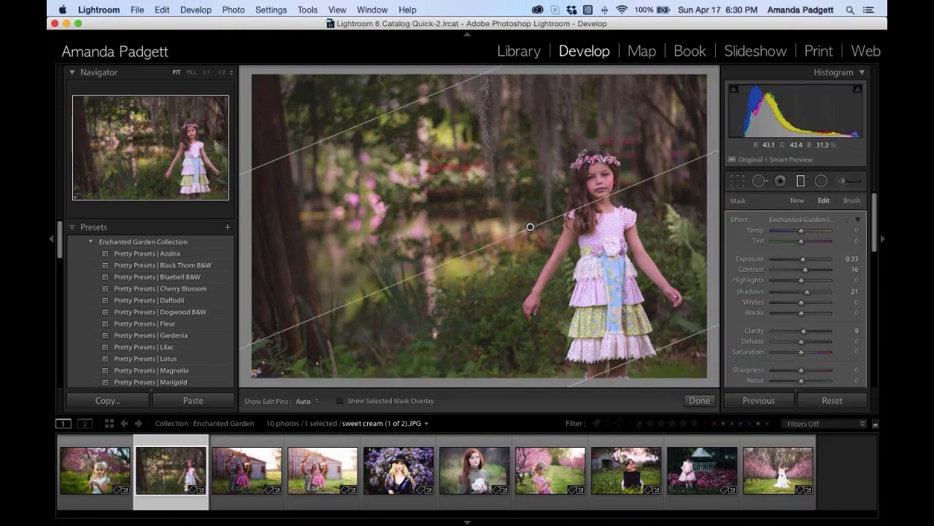
left_click_drag(529, 227, 505, 164)
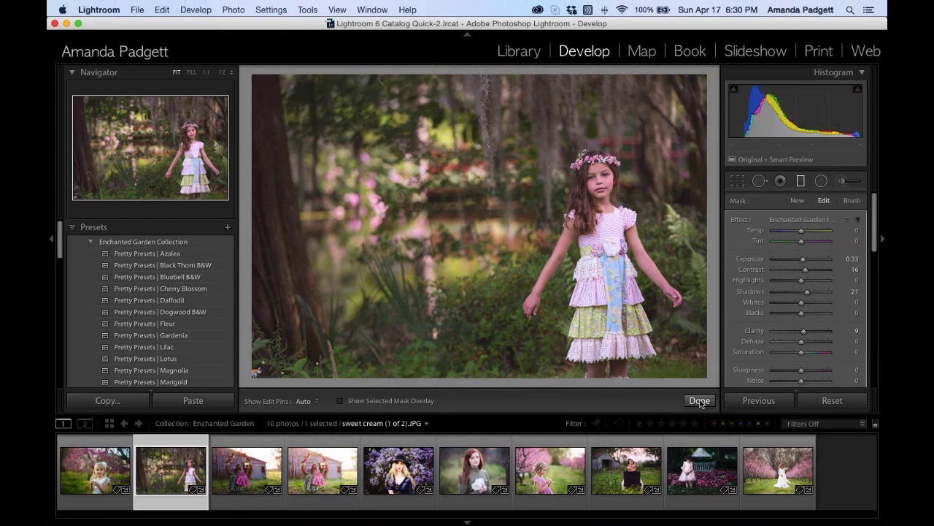
left_click(699, 401)
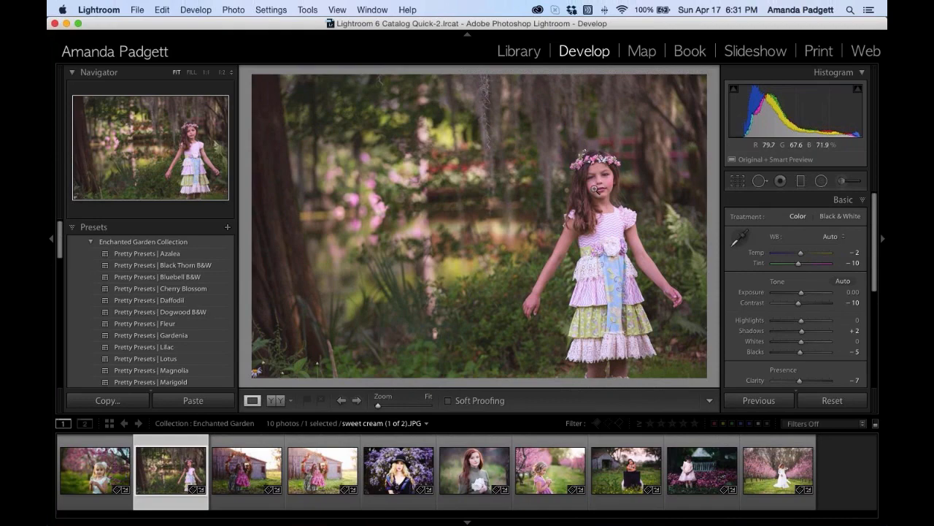
Hide the filmstrip and presets panel, and set up the adjustment brush with the Enchanted Garden Clarify the Haze effect.
left_click(467, 522)
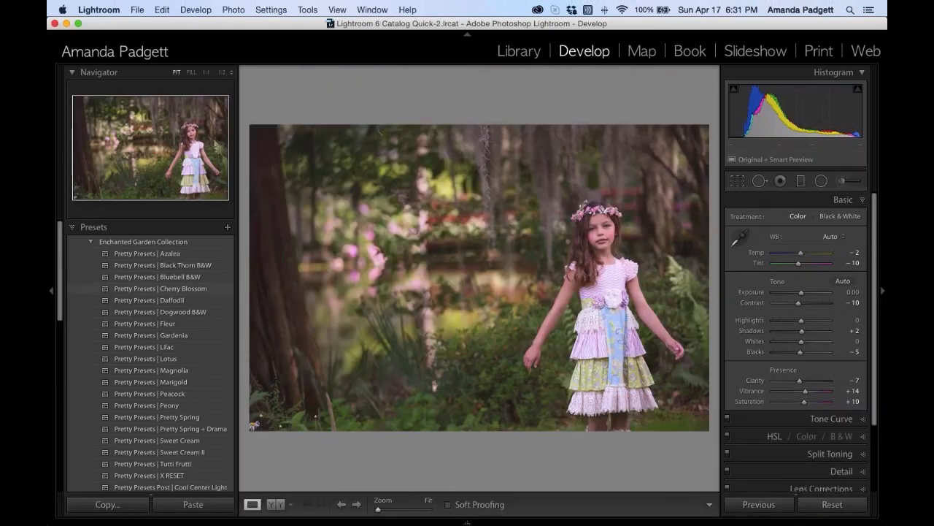
left_click(50, 293)
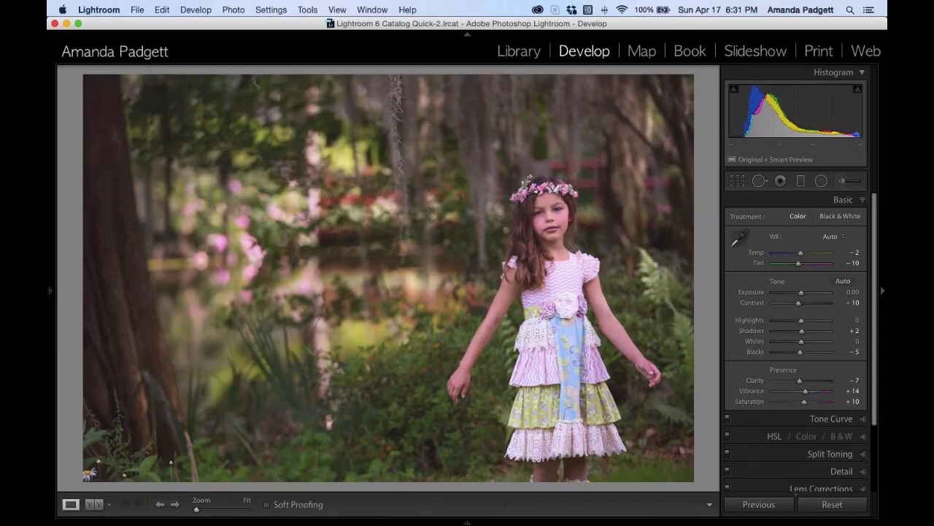
left_click(841, 181)
left_click(816, 218)
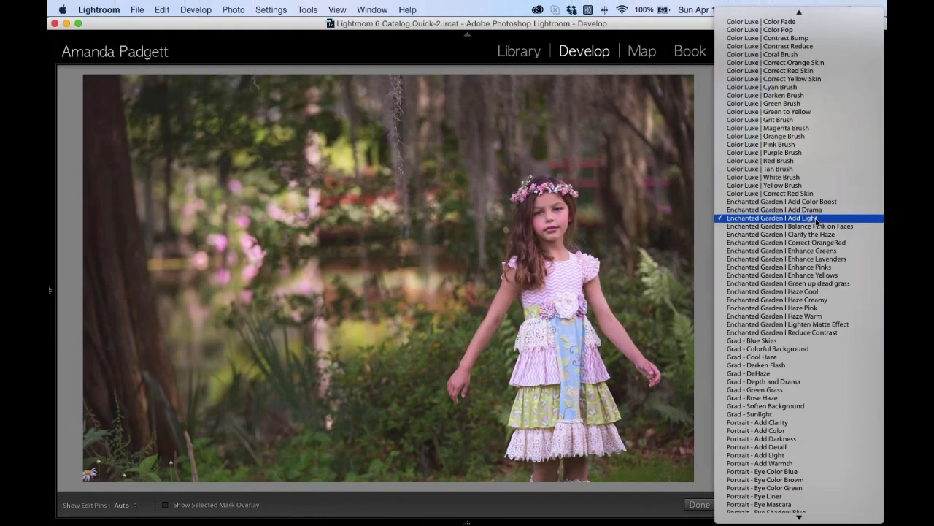
left_click(830, 235)
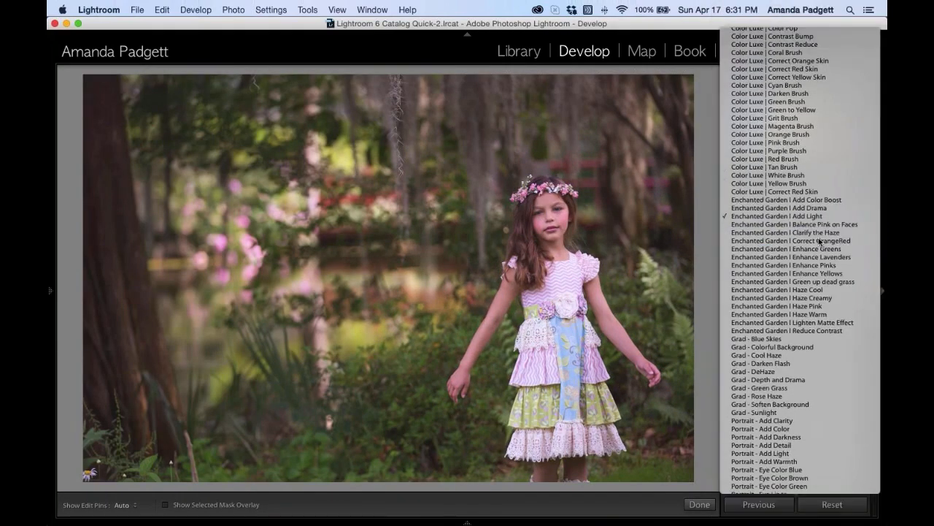
Demonstrate resizing the adjustment brush larger and smaller, ending at a size of 7.0.
key("bracketleft")
key("bracketleft")
key("bracketleft")
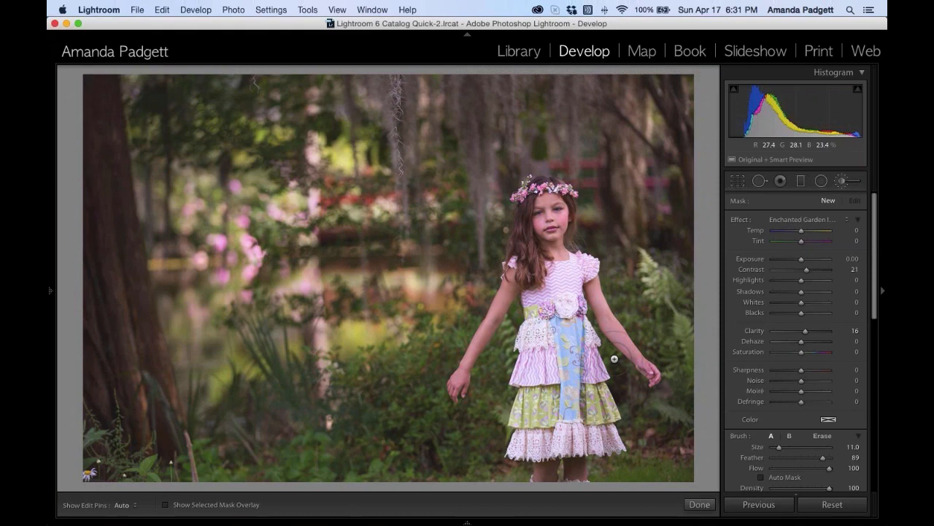
key("bracketright")
key("bracketright")
key("bracketright")
key("bracketright")
key("bracketleft")
key("bracketleft")
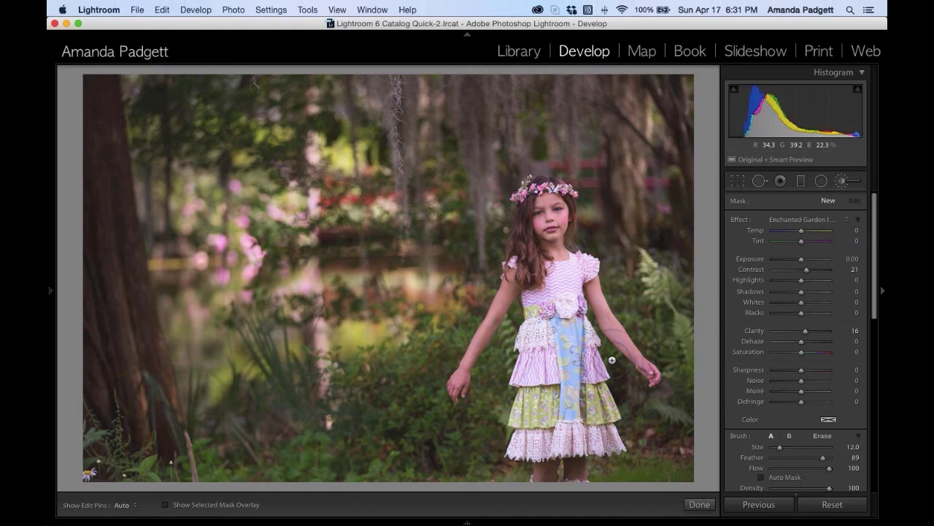
key("bracketright")
key("bracketright")
key("bracketleft")
key("bracketleft")
key("bracketleft")
key("bracketleft")
key("bracketleft")
key("bracketright")
key("bracketright")
key("bracketright")
key("bracketright")
key("bracketleft")
key("bracketleft")
key("bracketleft")
key("bracketleft")
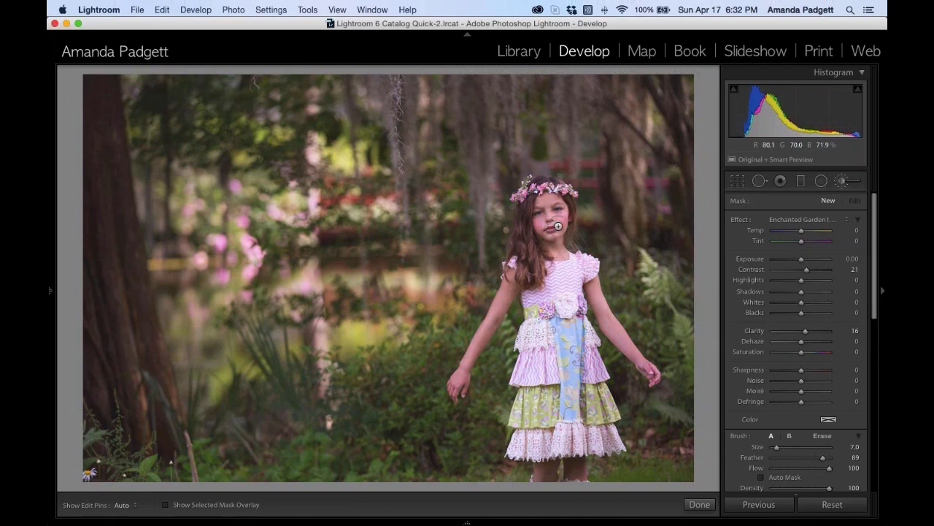
Toggle the edit pins and brush Clarify the Haze over the girl, starting on her face.
key("h")
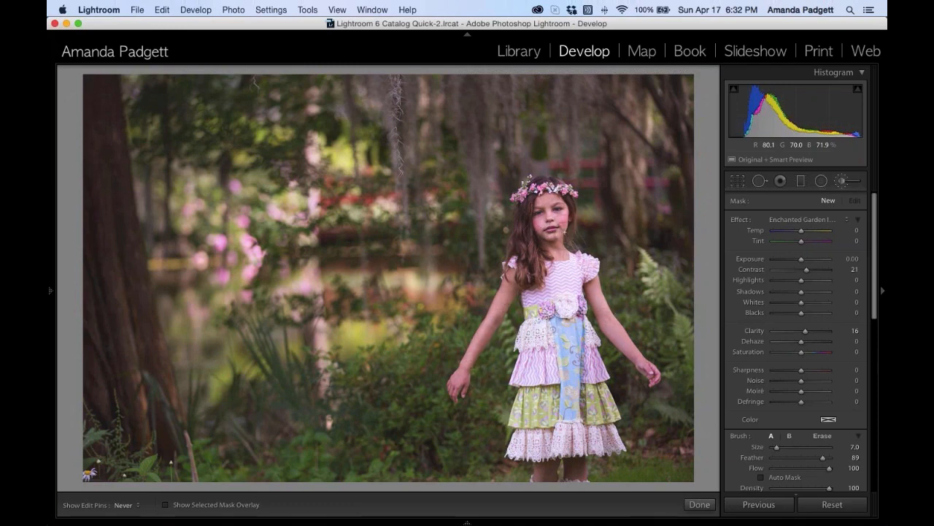
left_click(544, 288)
left_click(557, 219)
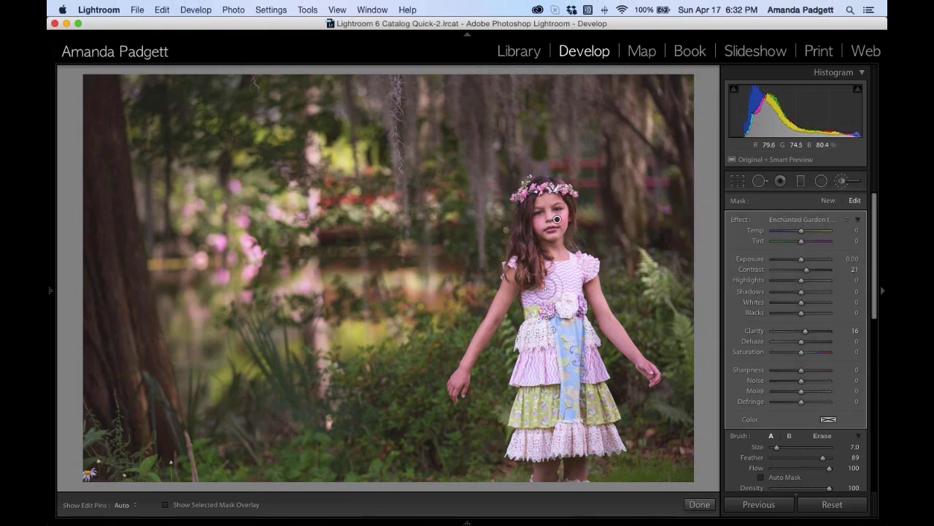
Start a new brush mask with the flow lowered to 45 and paint Clarify the Haze over the girl's hair.
left_click(827, 200)
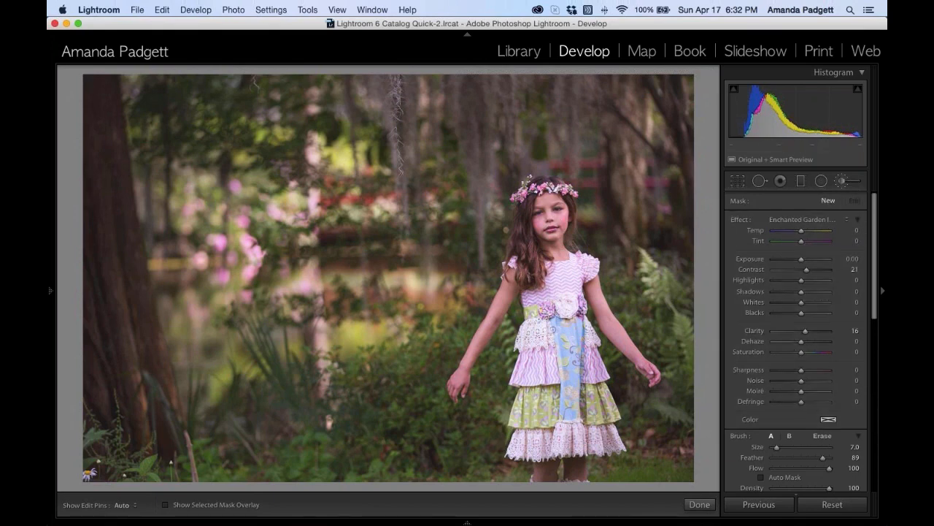
left_click_drag(829, 468, 799, 467)
key("h")
key("h")
left_click_drag(557, 219, 532, 263)
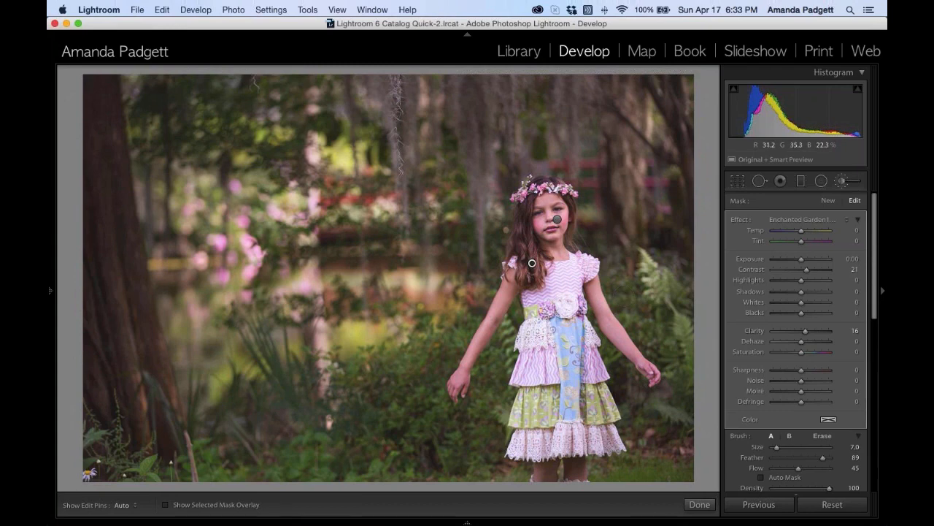
Start a new brush mask with the Enchanted Garden Balance Pink on Faces effect, using size 4.0, feather 71 and flow 90.
left_click(828, 202)
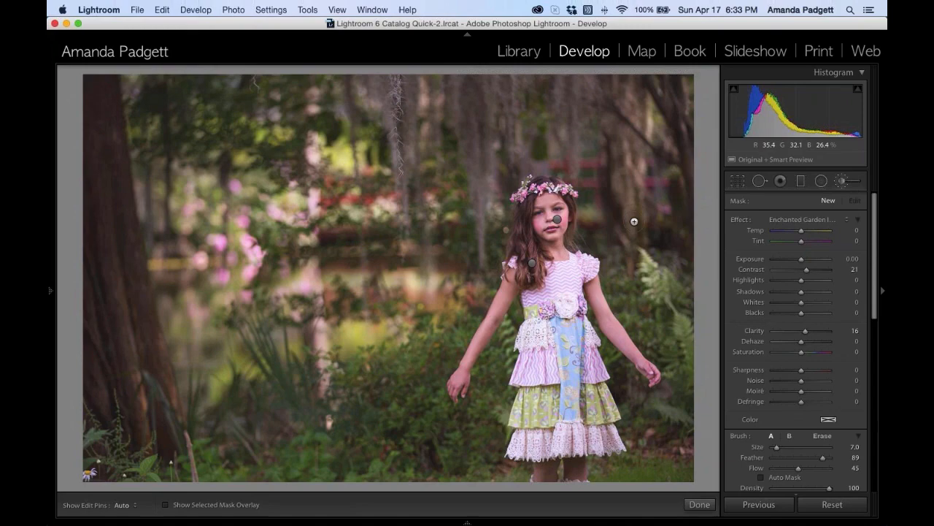
left_click(808, 219)
left_click(803, 211)
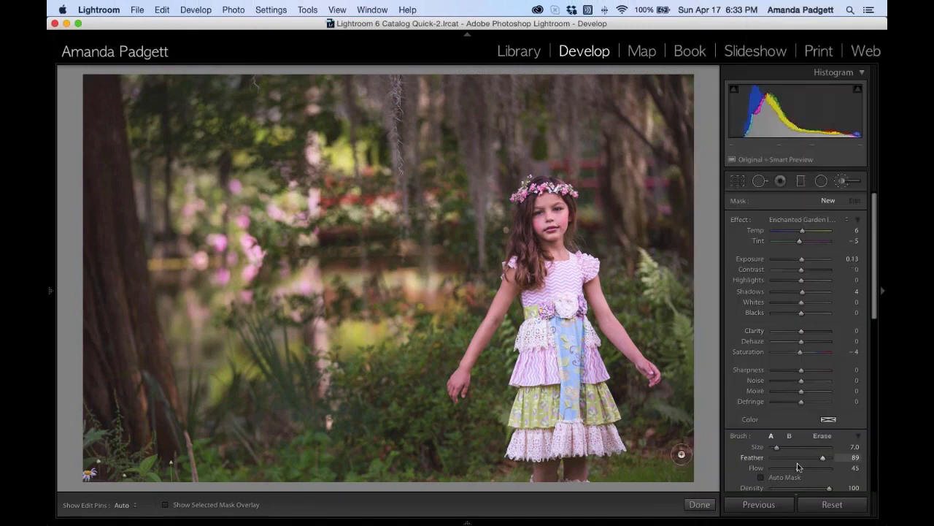
left_click_drag(798, 468, 824, 468)
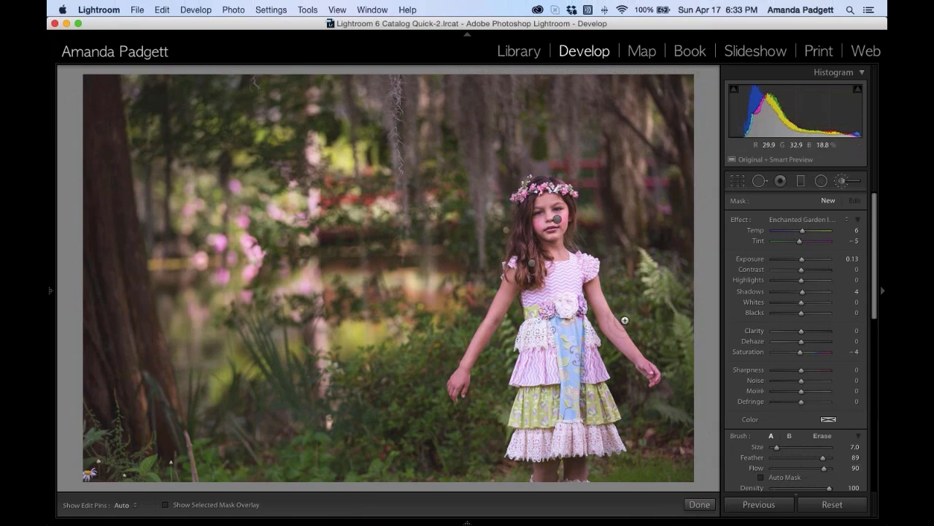
key("bracketleft")
key("bracketleft")
key("bracketleft")
left_click_drag(822, 458, 813, 458)
Paint Balance Pink on Faces over the girl's face, neck and the arm nearer the pond, and show the mask overlay.
key("h")
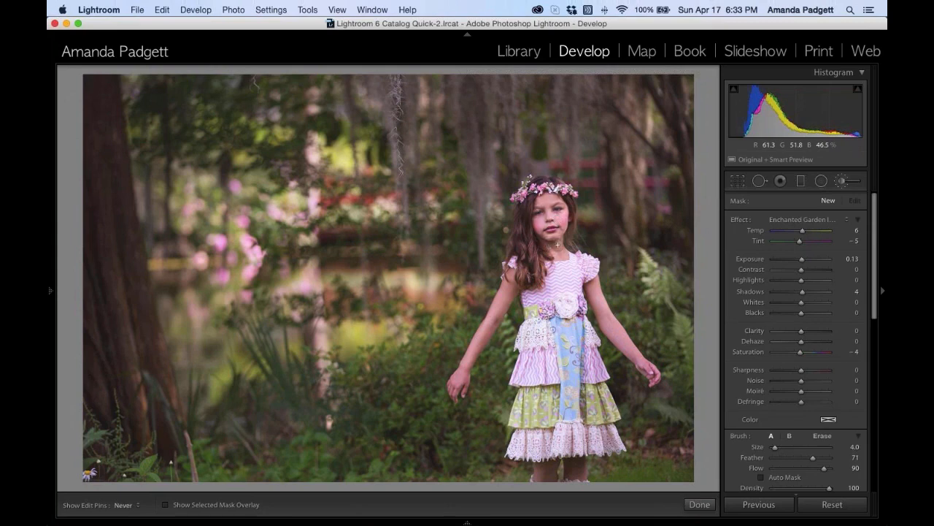
key("h")
left_click_drag(510, 287, 465, 364)
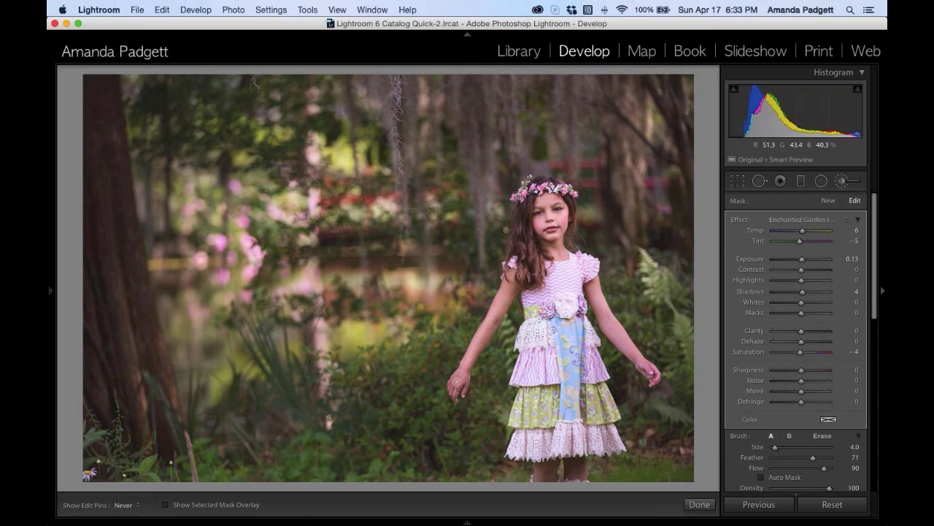
key("h")
key("o")
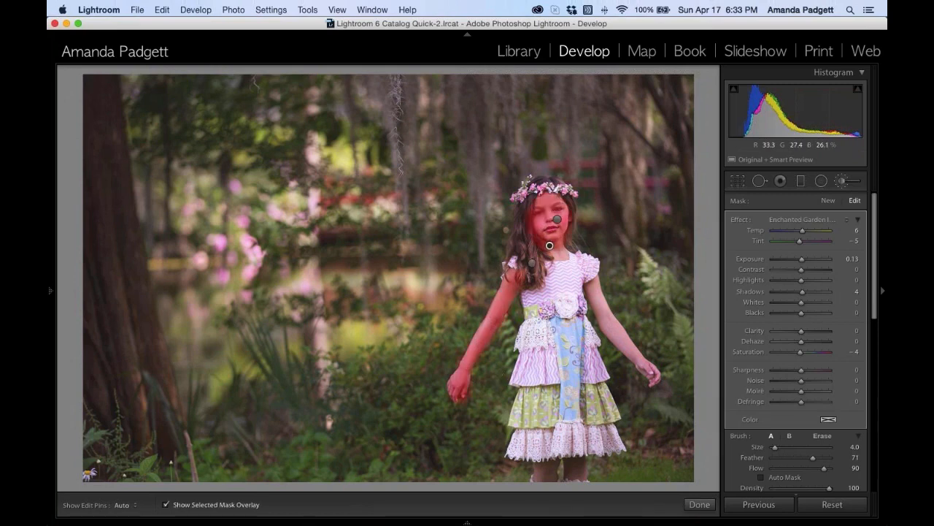
Extend the Balance Pink on Faces mask over the girl's other arm and hand, and hide the mask overlay.
key("h")
left_click_drag(591, 293, 654, 375)
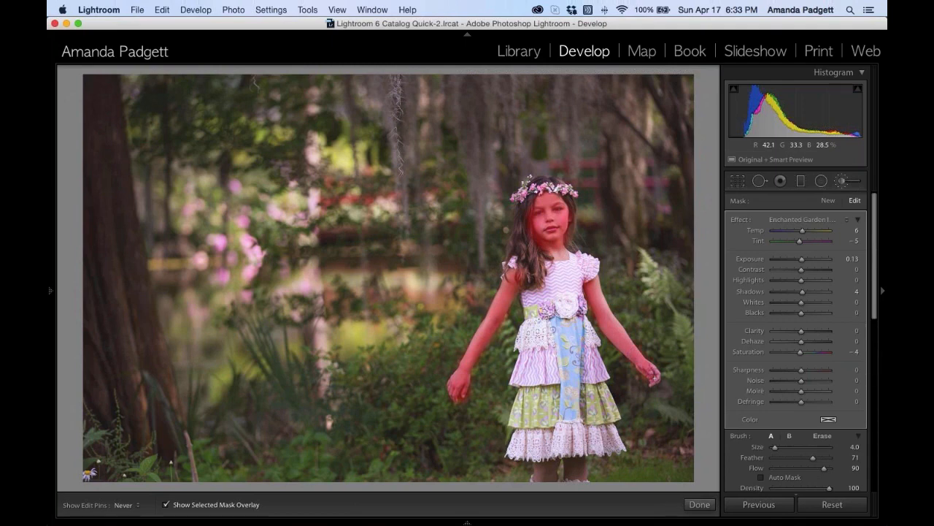
key("h")
key("o")
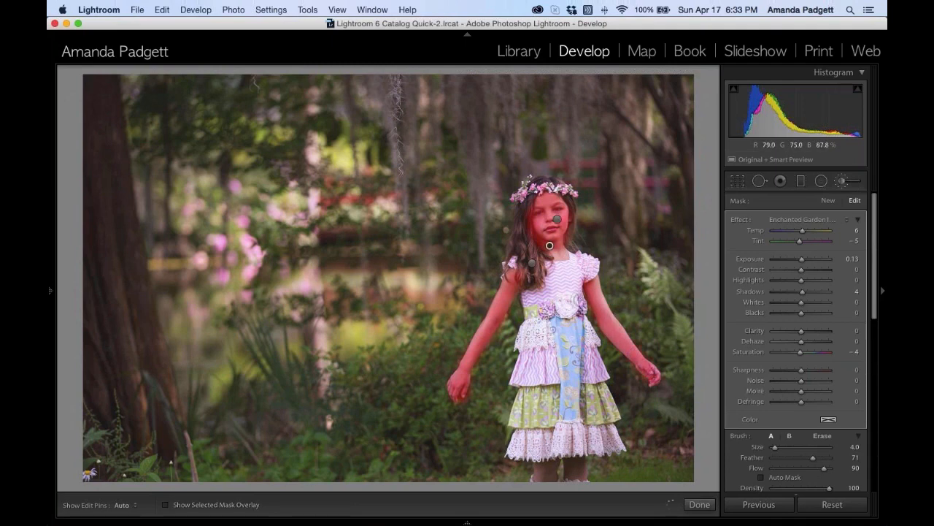
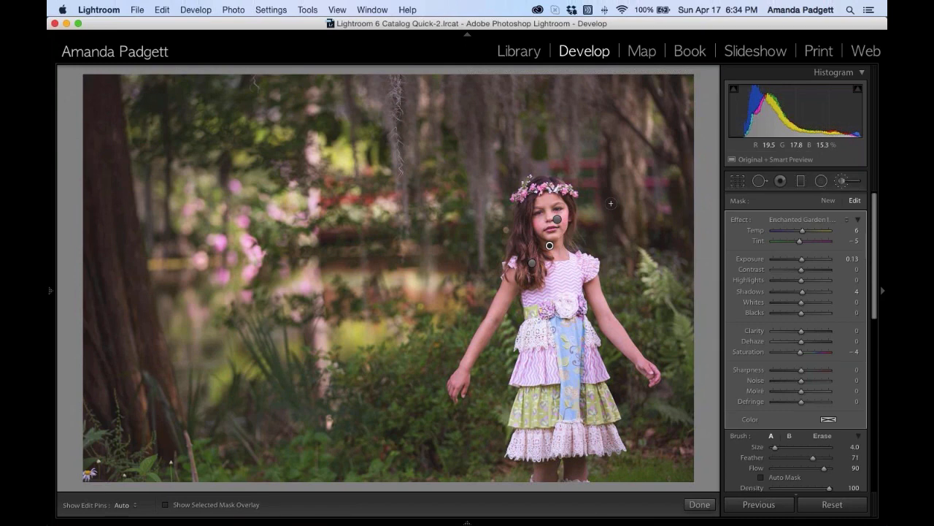
Check the Balance Pink on Faces mask by showing and hiding its overlay, and view the display options for the edit pins.
key("o")
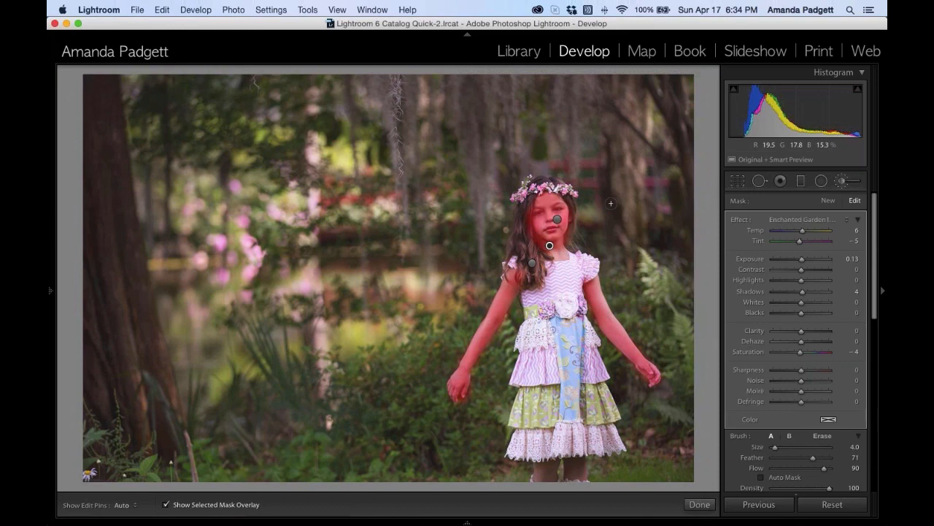
key("o")
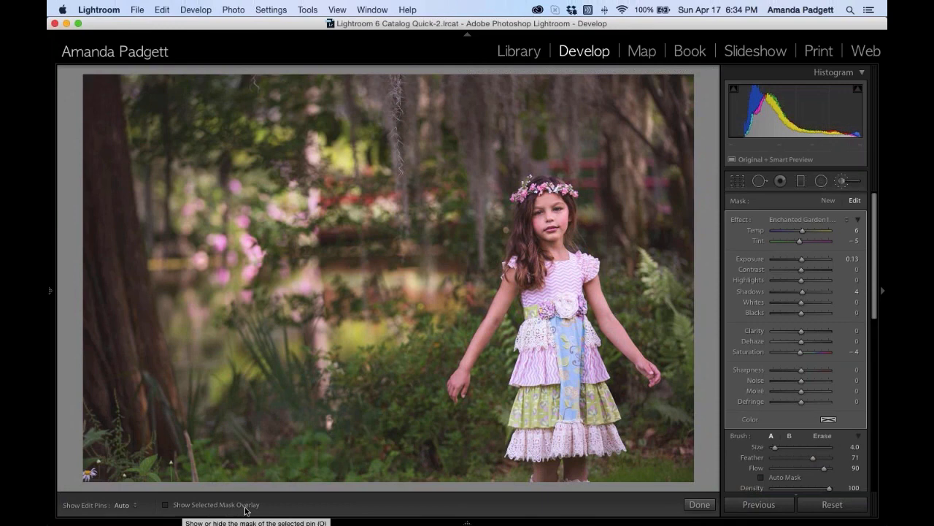
left_click(166, 505)
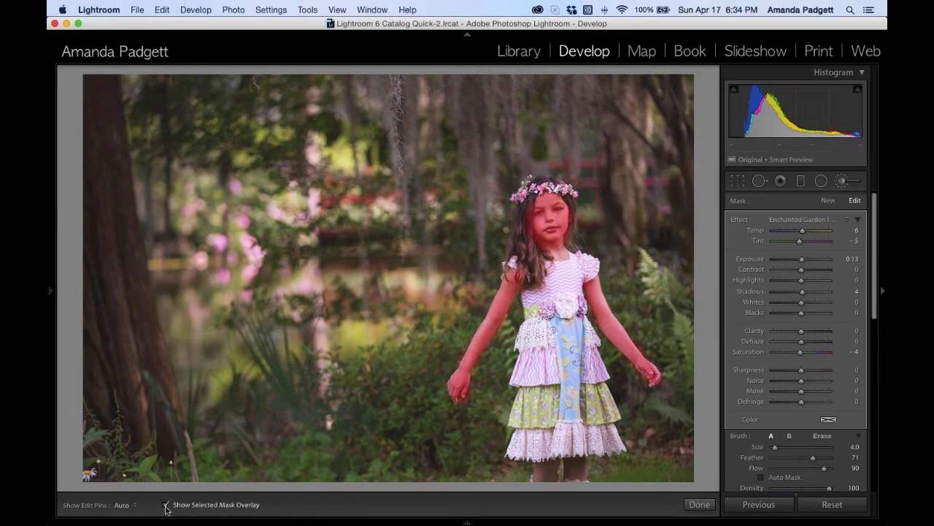
left_click(216, 507)
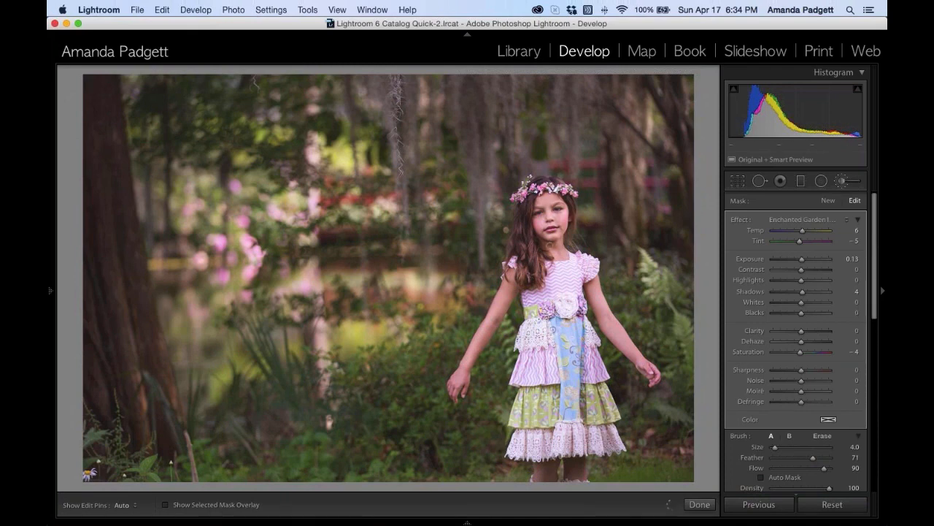
key("]")
key("bracketleft")
left_click(125, 504)
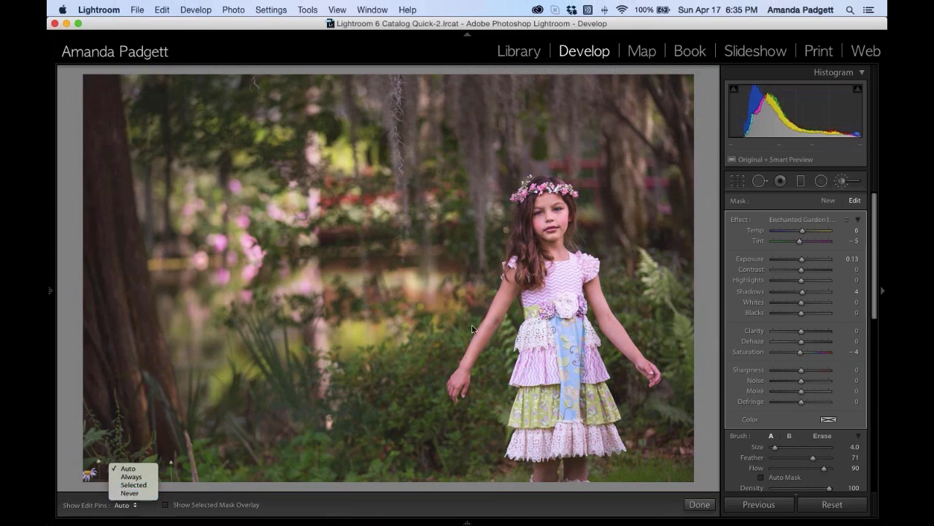
left_click(475, 492)
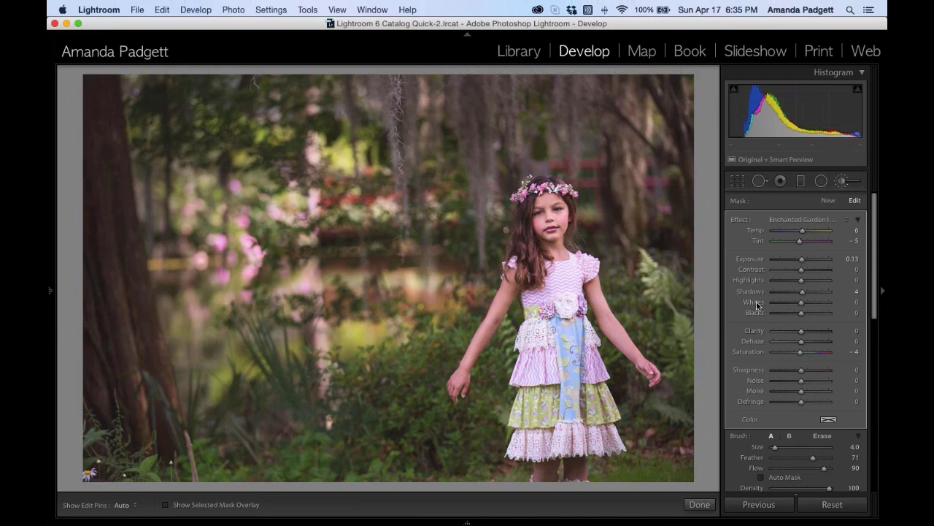
Start a new brush mask with the Enchanted Garden Add Drama effect and enlarge the brush to size 20.0.
left_click(557, 220)
left_click(828, 201)
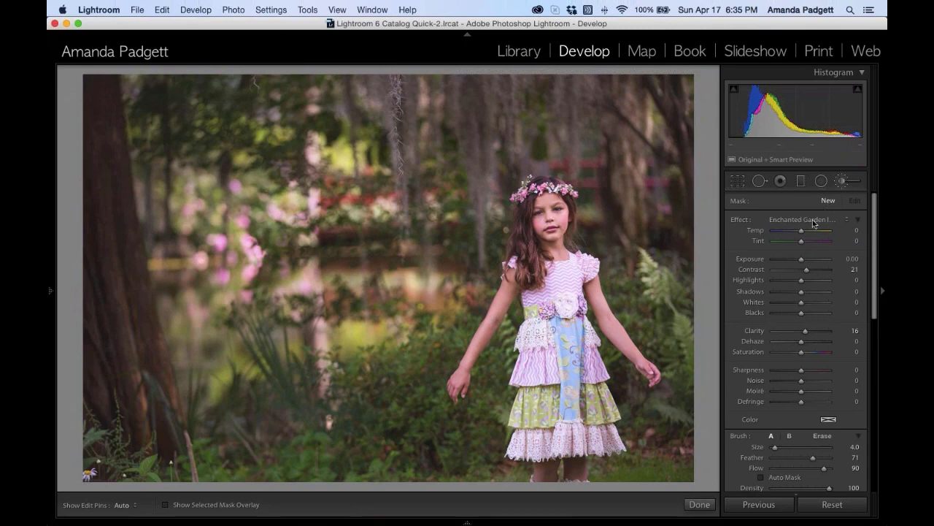
left_click(814, 222)
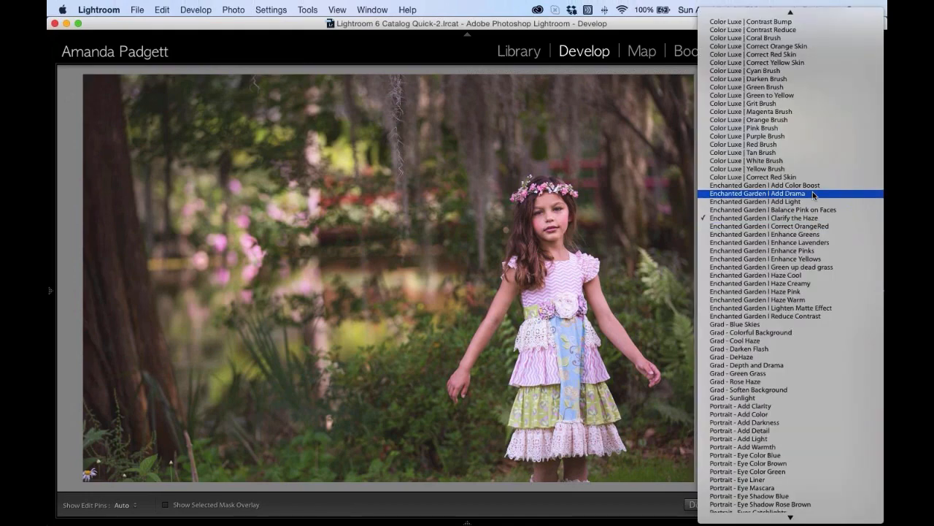
left_click(813, 193)
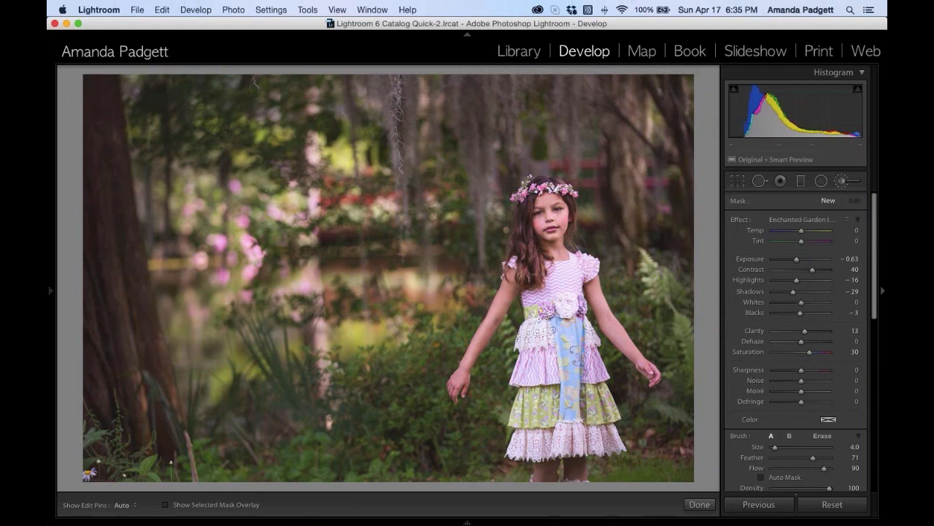
scroll(627, 118, "up", 5)
key("h")
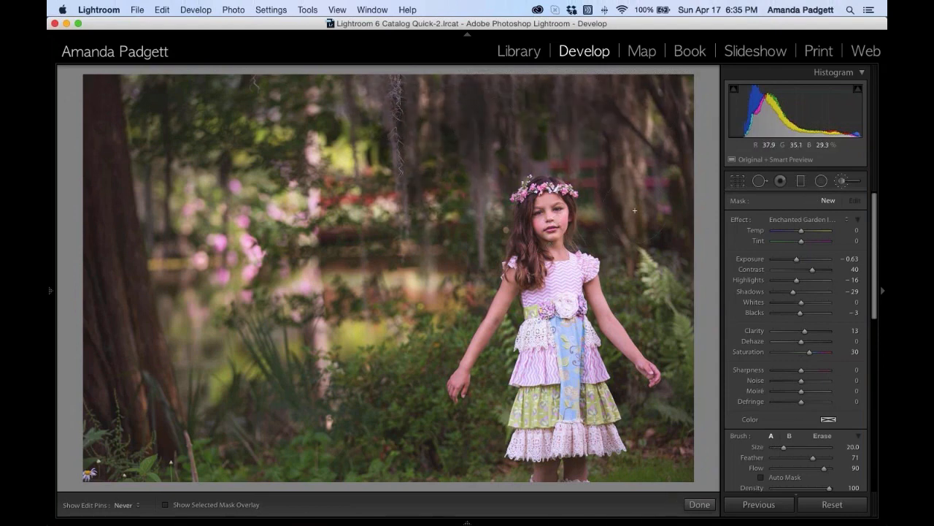
Try painting Add Drama at flow 90 over the trees and shrubs around the girl, and delete that mask.
left_click_drag(677, 268, 683, 330)
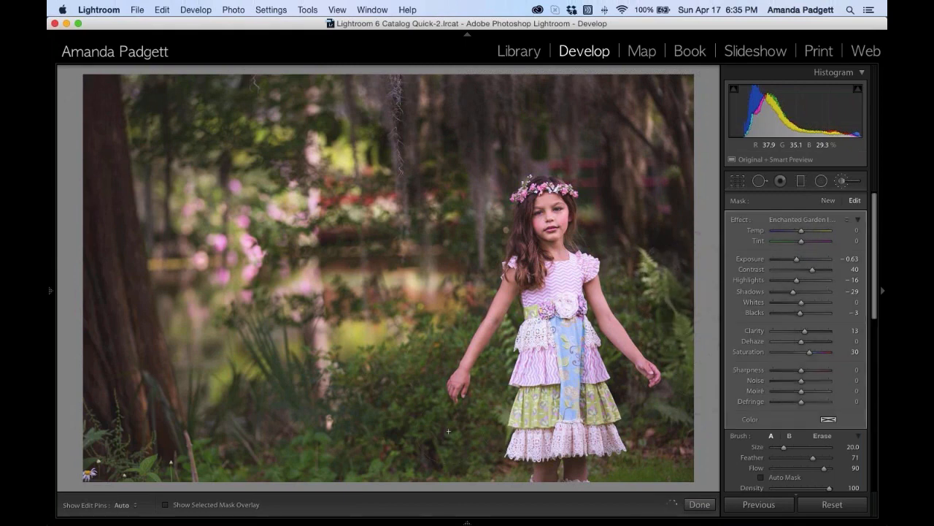
mouse_move(364, 422)
left_mouse_down()
mouse_move(323, 459)
mouse_move(297, 438)
mouse_move(286, 363)
mouse_move(275, 437)
mouse_move(192, 436)
mouse_move(159, 449)
mouse_move(279, 471)
left_mouse_up()
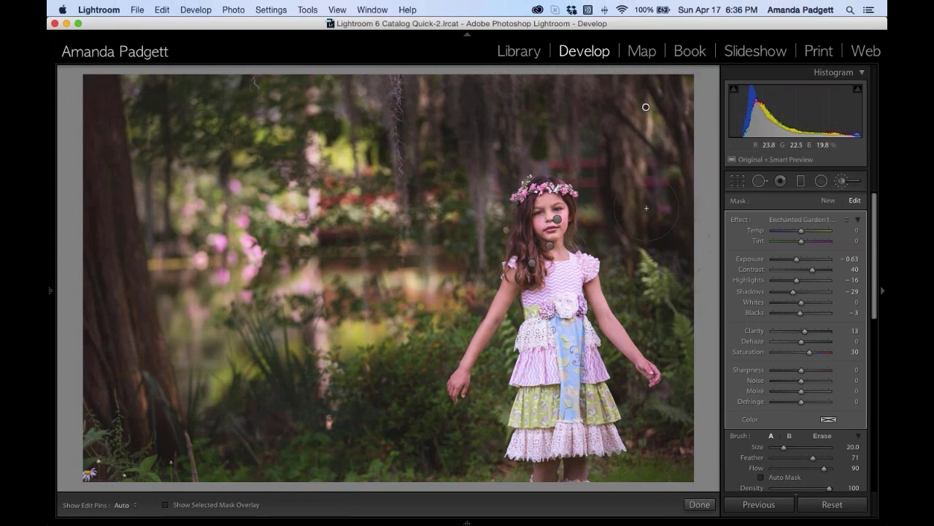
key("Delete")
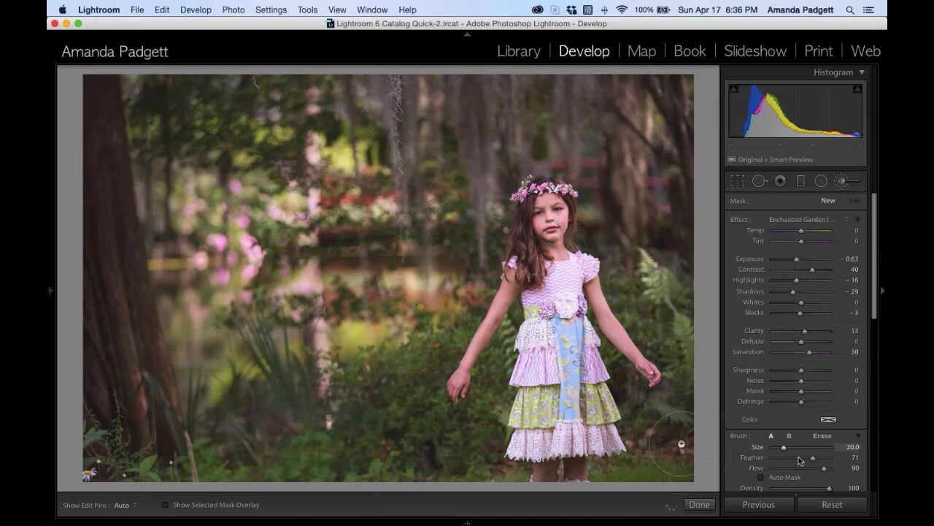
Lower the brush flow to 50 and paint Add Drama over the trees and shrubs around the girl.
left_click_drag(823, 470, 806, 471)
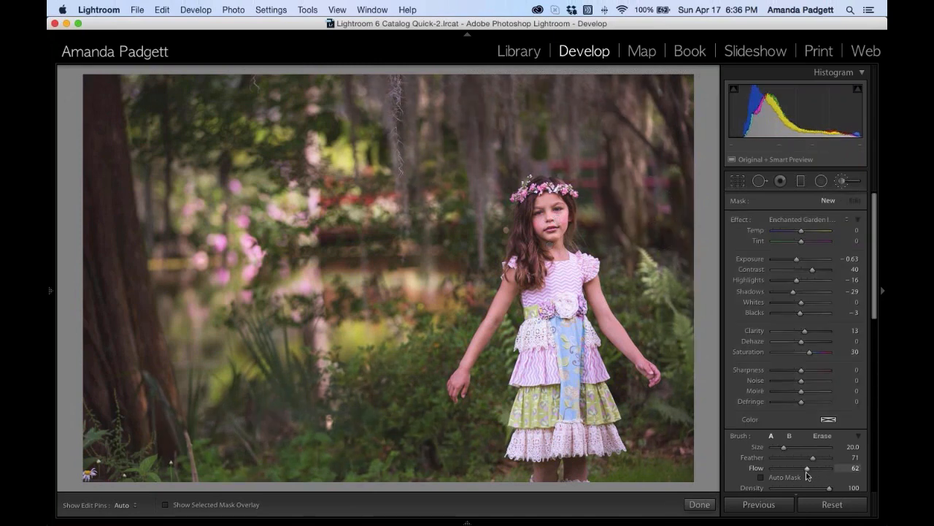
key("h")
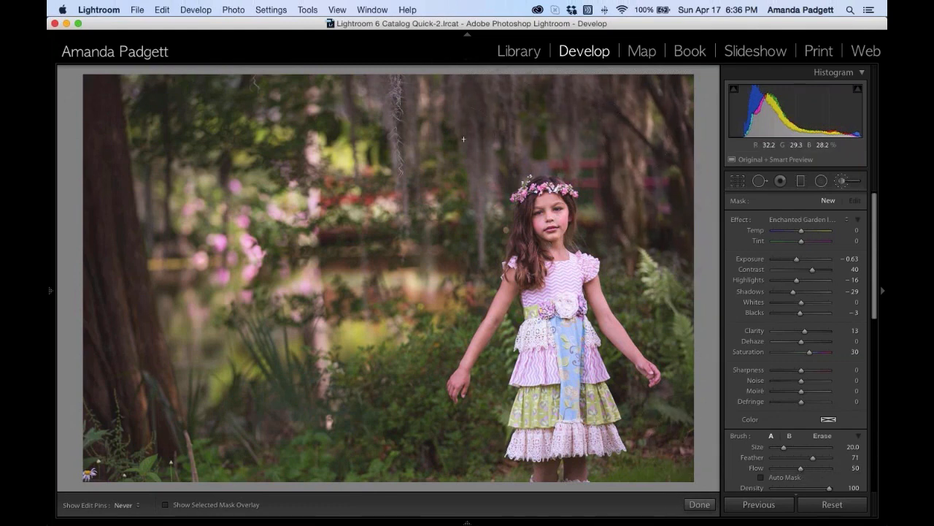
mouse_move(684, 254)
left_mouse_down()
mouse_move(667, 285)
mouse_move(660, 460)
left_mouse_up()
key("h")
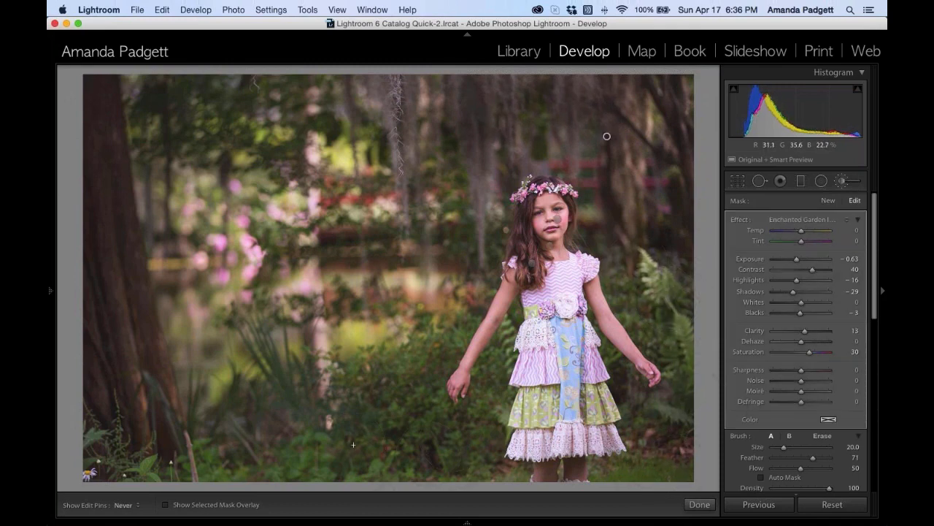
mouse_move(368, 434)
left_mouse_down()
mouse_move(292, 424)
mouse_move(268, 378)
mouse_move(246, 437)
left_mouse_up()
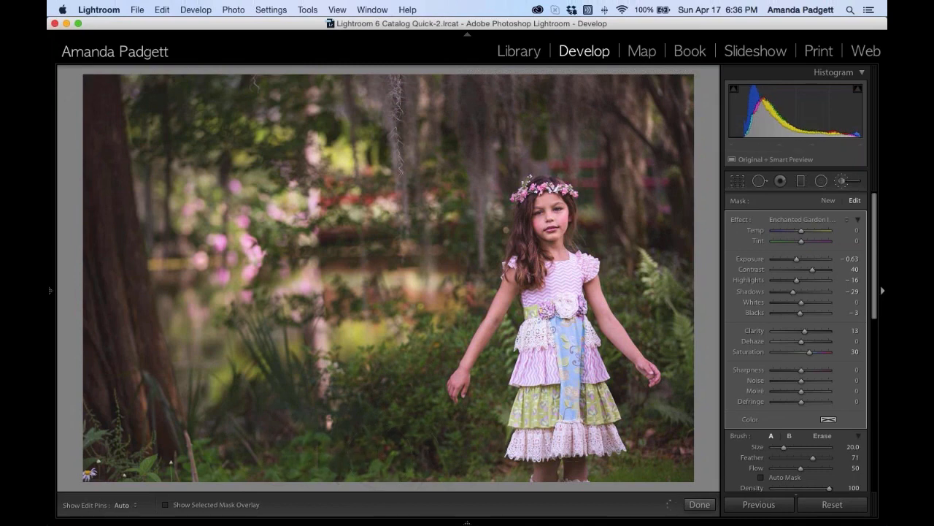
Scale down the Add Drama mask's overall amount to exposure −0.47 and contrast 30, and finish the brush adjustments.
left_click(858, 220)
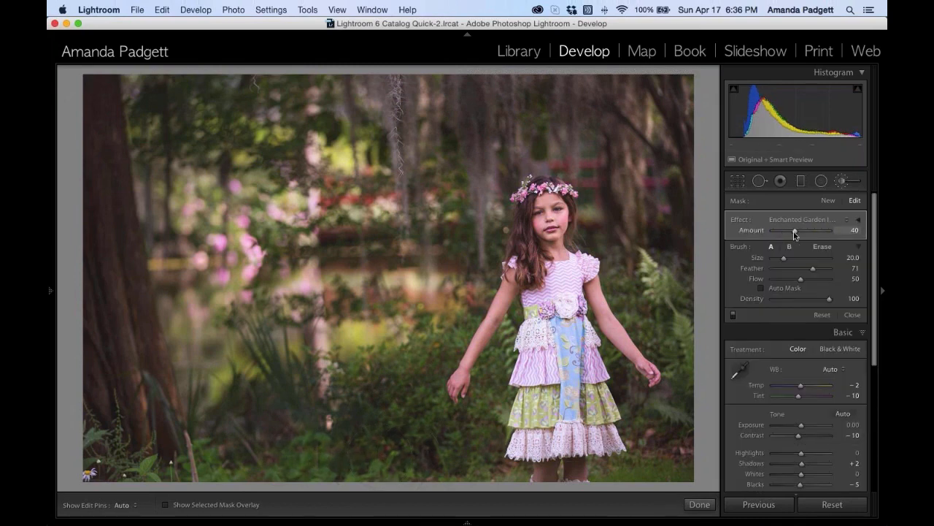
left_click_drag(794, 232, 786, 232)
left_click(796, 231)
left_click(808, 230)
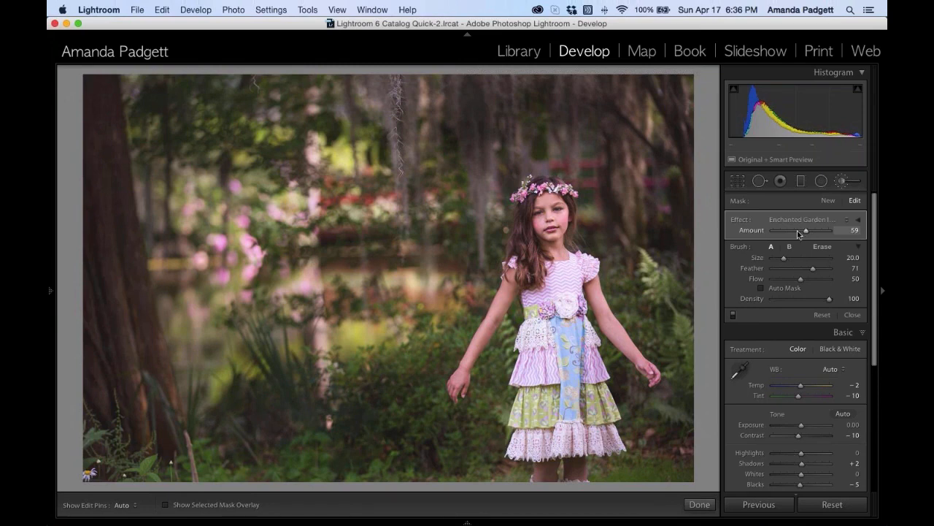
left_click(791, 232)
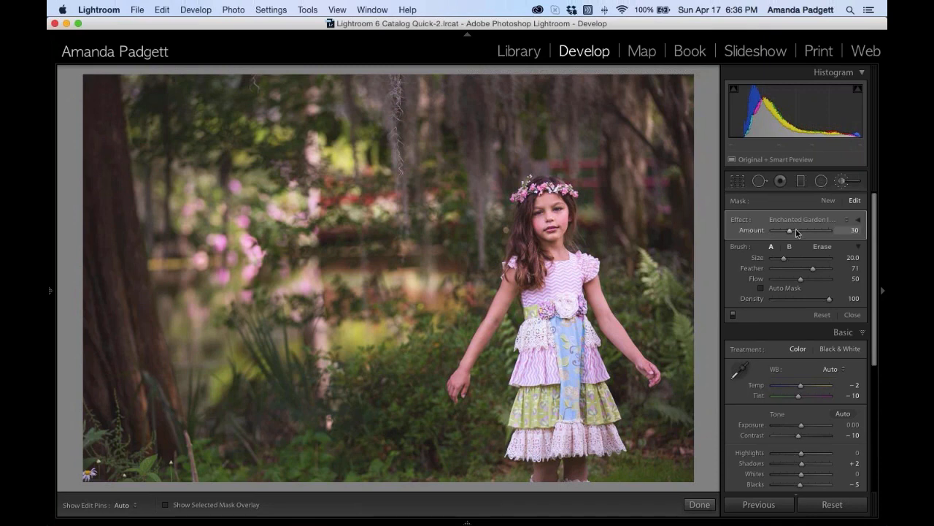
left_click(858, 219)
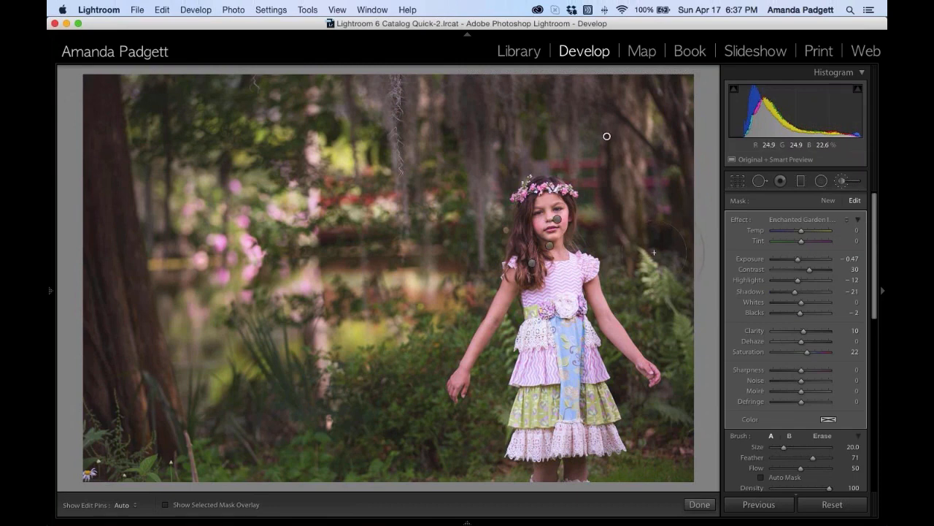
scroll(710, 403, "down", 3)
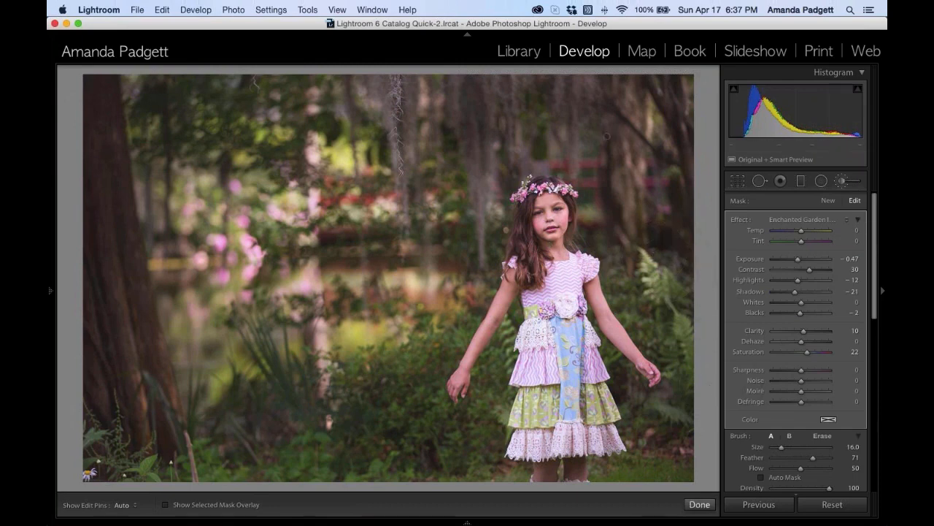
left_click(699, 505)
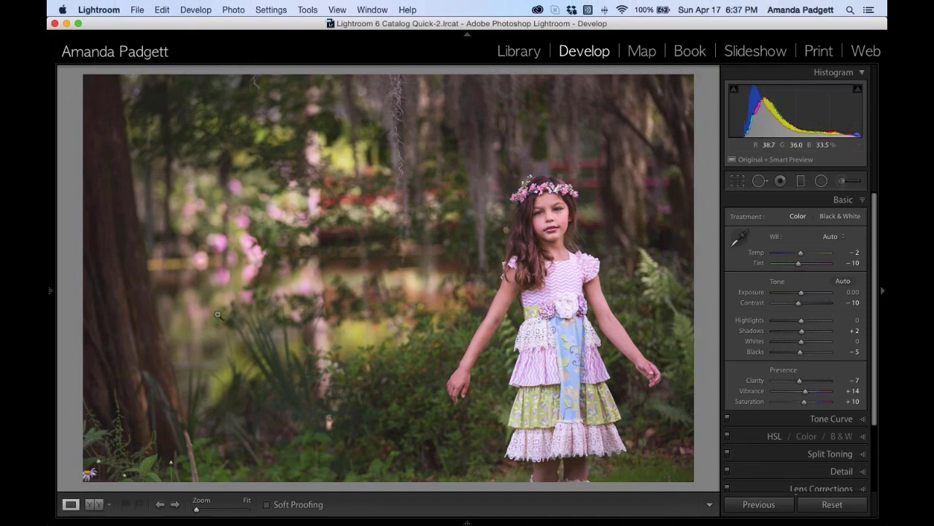
Try the Enchanted Garden Soft Vignette, Warm Center Light, Creamy Center Light and Cool Center Light presets on the photo.
left_click(51, 290)
scroll(150, 343, "down", 8)
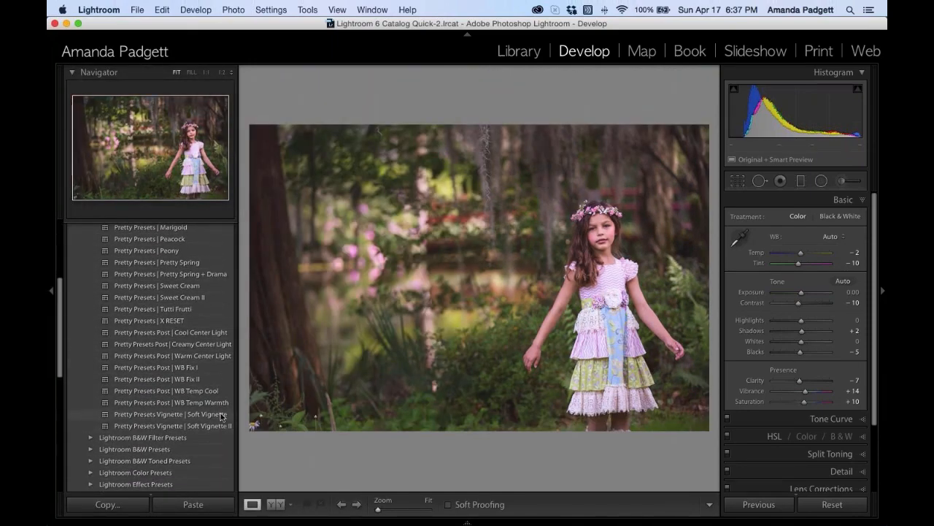
left_click(222, 414)
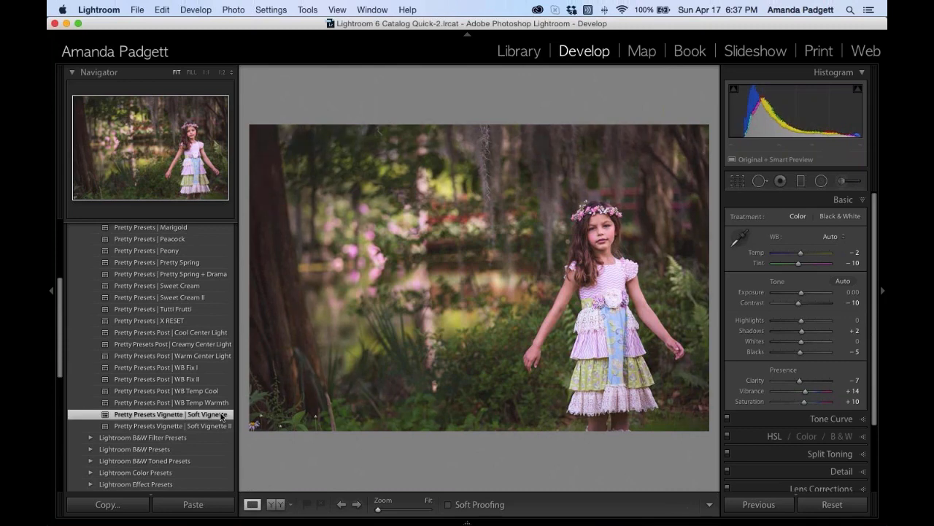
left_click(213, 359)
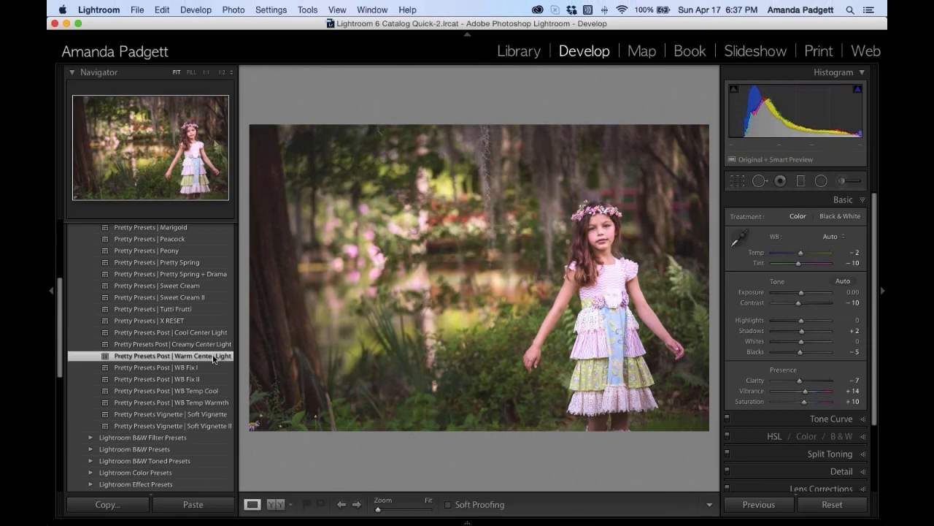
left_click(214, 346)
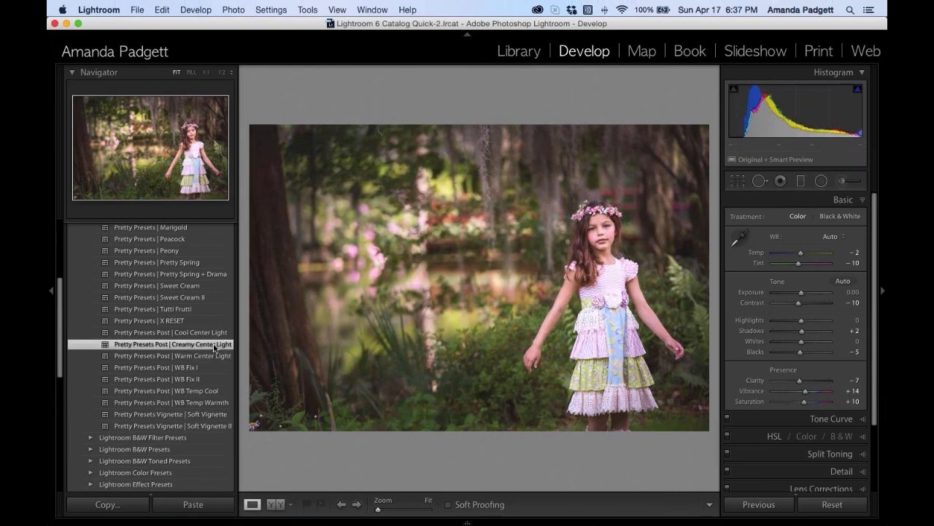
left_click(215, 334)
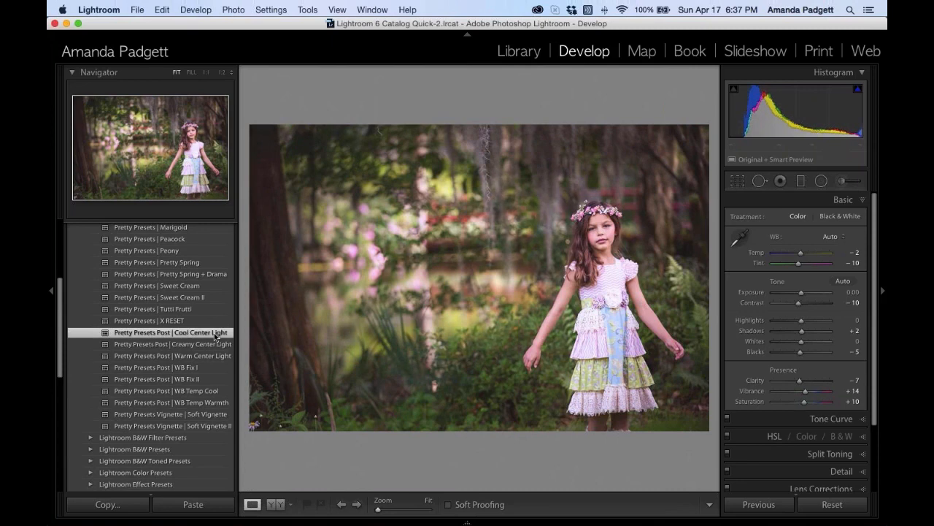
Undo the Center Light and Soft Vignette presets applied to the photo.
key("super+z")
key("super+z")
key("super+z")
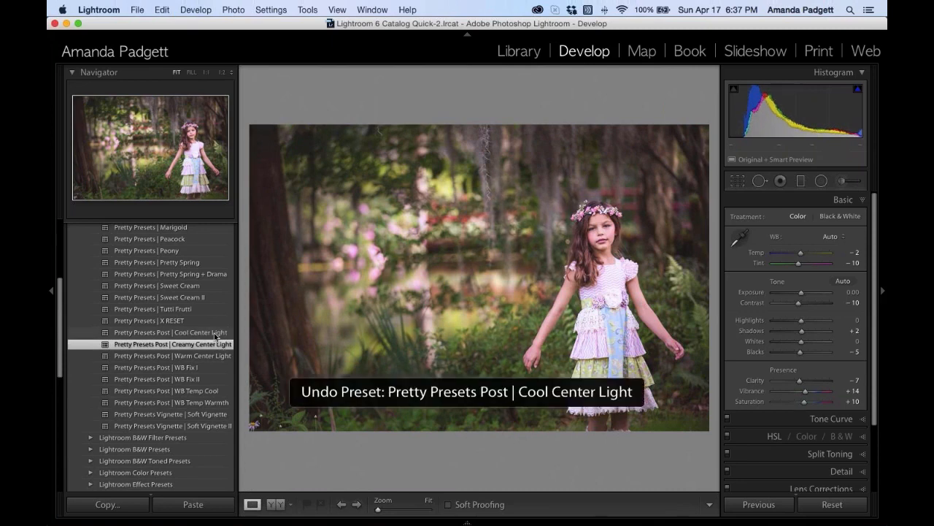
key("super+z")
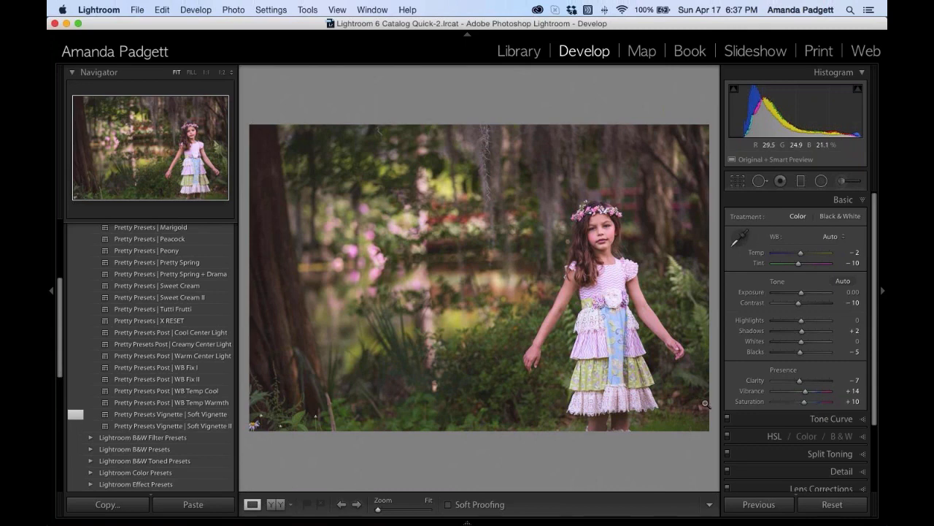
Reset all develop adjustments on the photo and return to the start of the Enchanted Garden Collection presets.
scroll(194, 341, "down", 5)
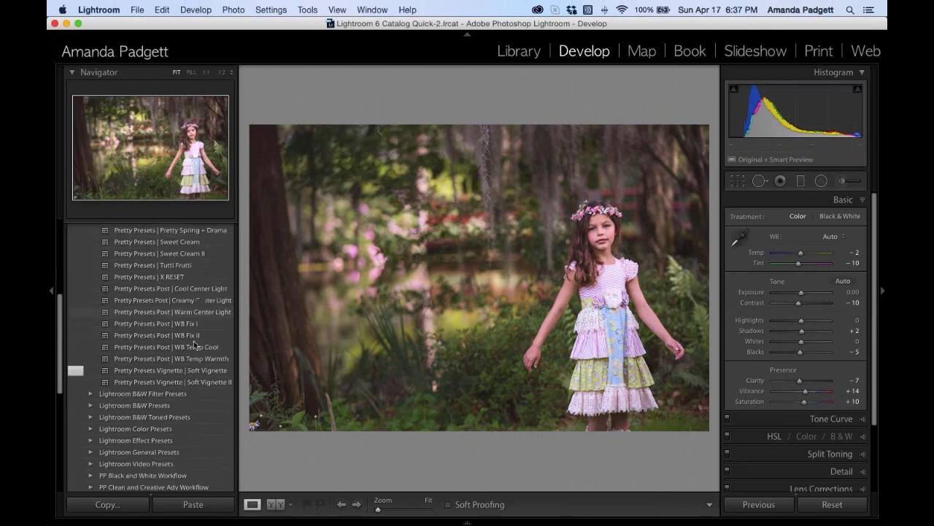
scroll(198, 362, "down", 8)
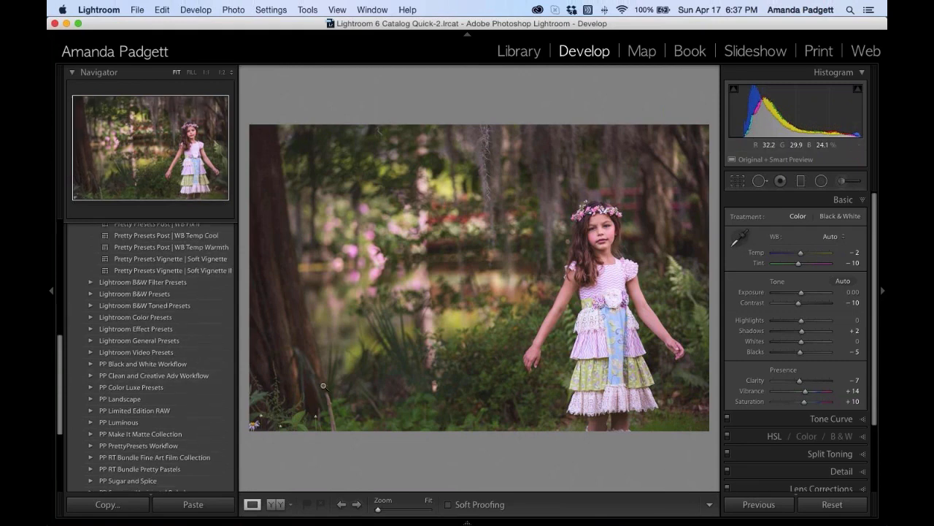
scroll(217, 381, "down", 1)
scroll(218, 382, "down", 5)
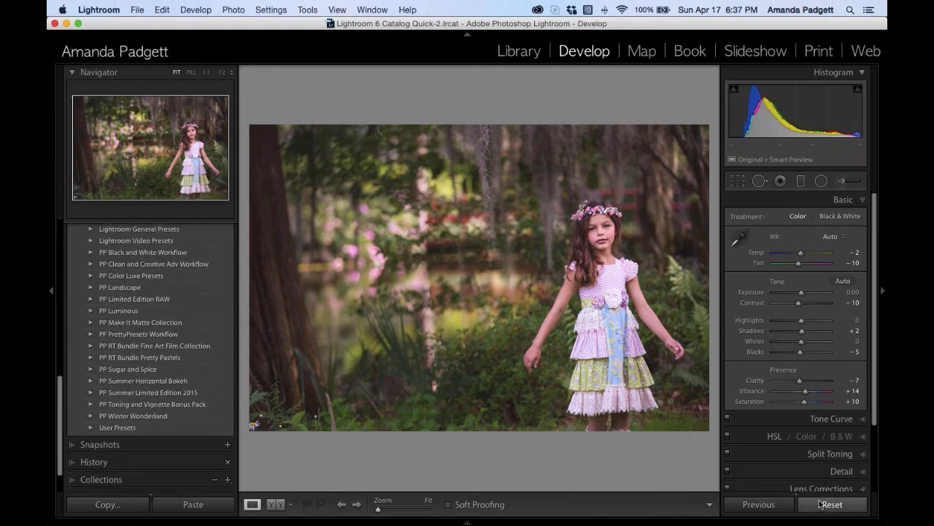
left_click(832, 503)
scroll(132, 286, "up", 15)
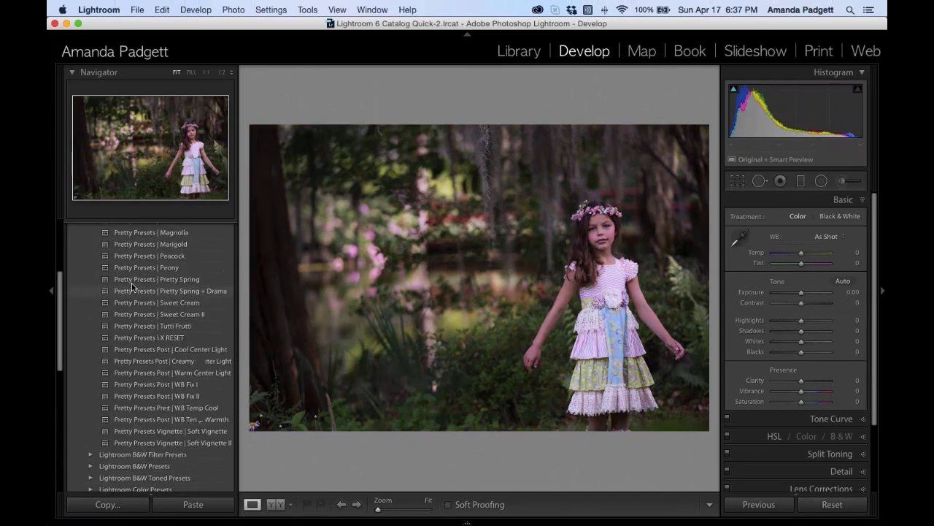
scroll(133, 286, "down", 1)
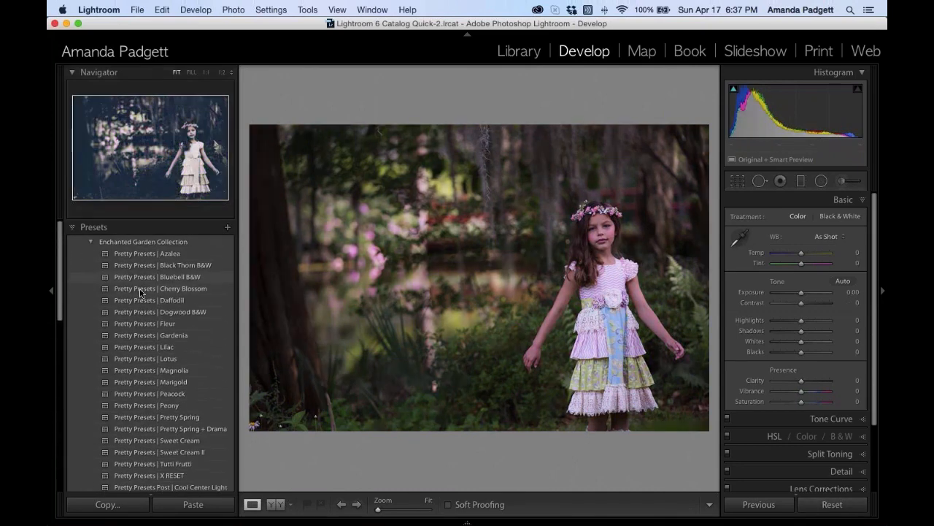
Apply the Gardenia preset from the Enchanted Garden Collection to the photo of the girl in the garden.
left_click(196, 336)
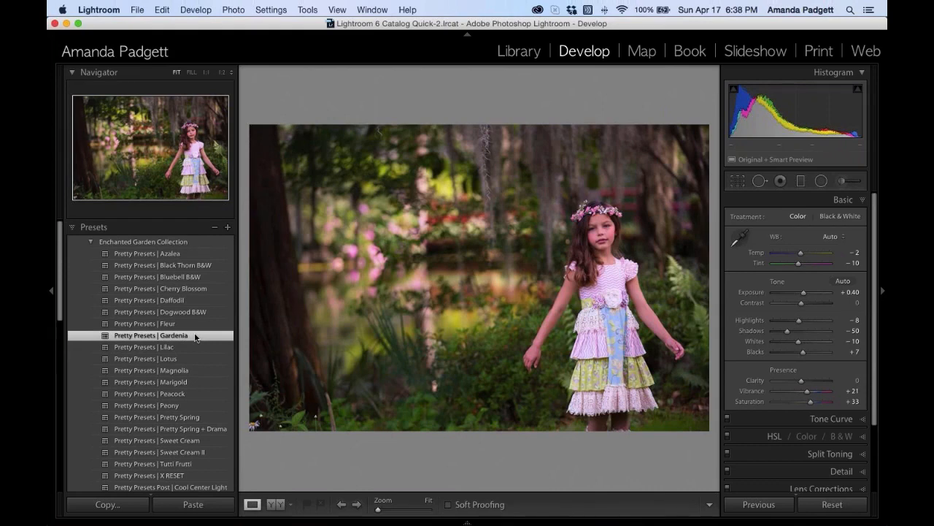
scroll(196, 336, "down", 2)
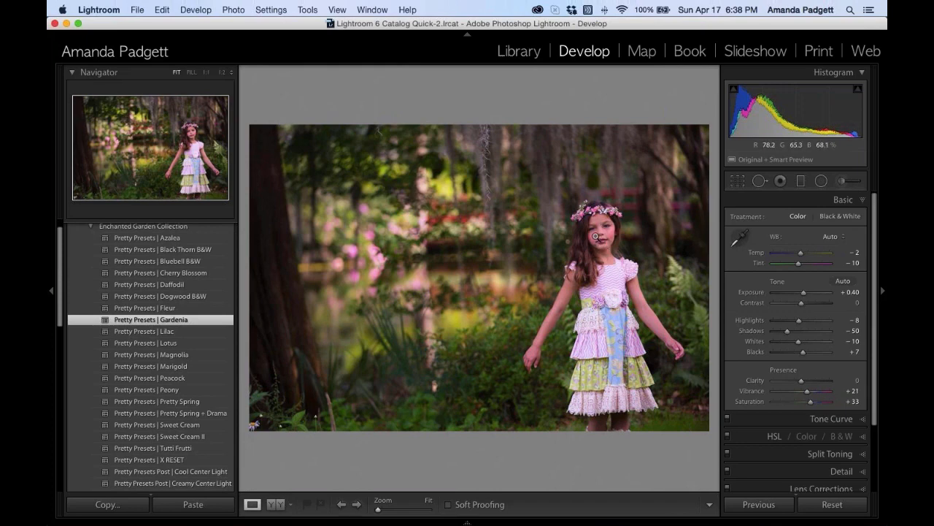
Try the WB Fix I and WB Fix II presets on the photo, then undo both.
scroll(168, 356, "down", 5)
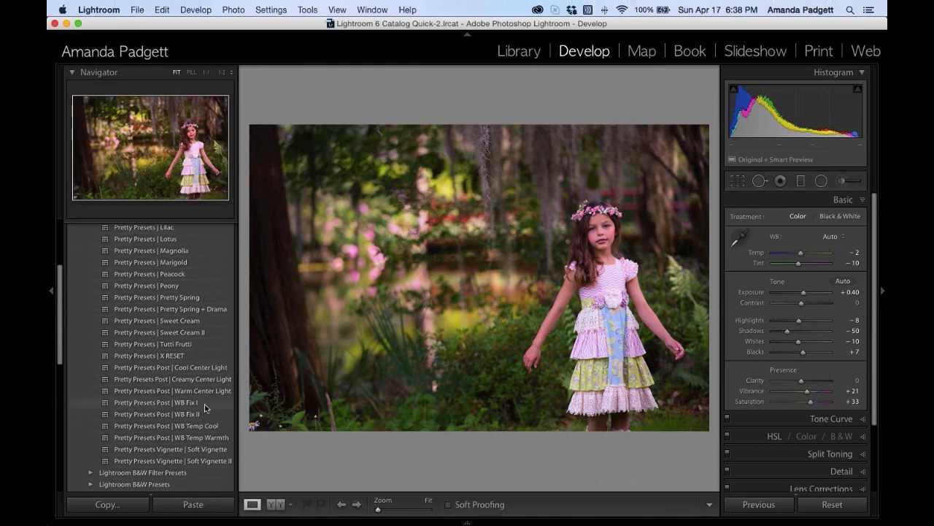
left_click(205, 403)
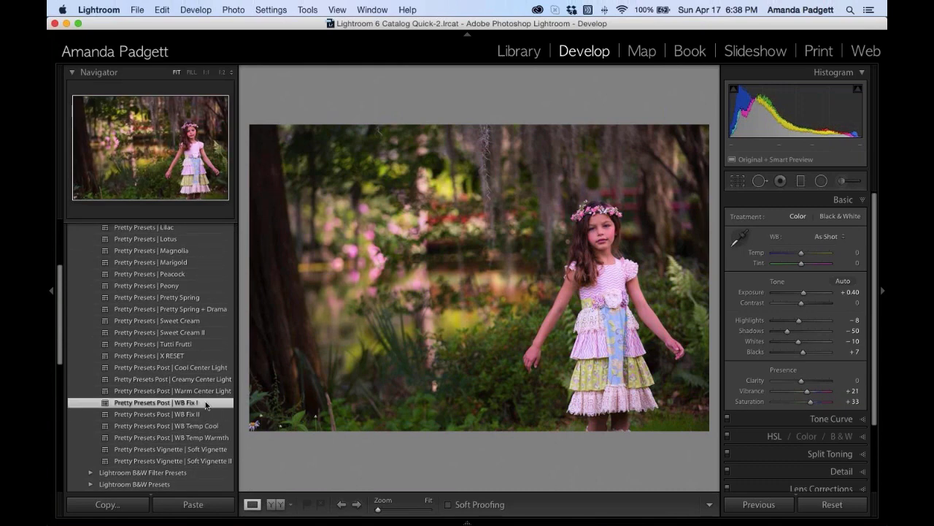
left_click(207, 414)
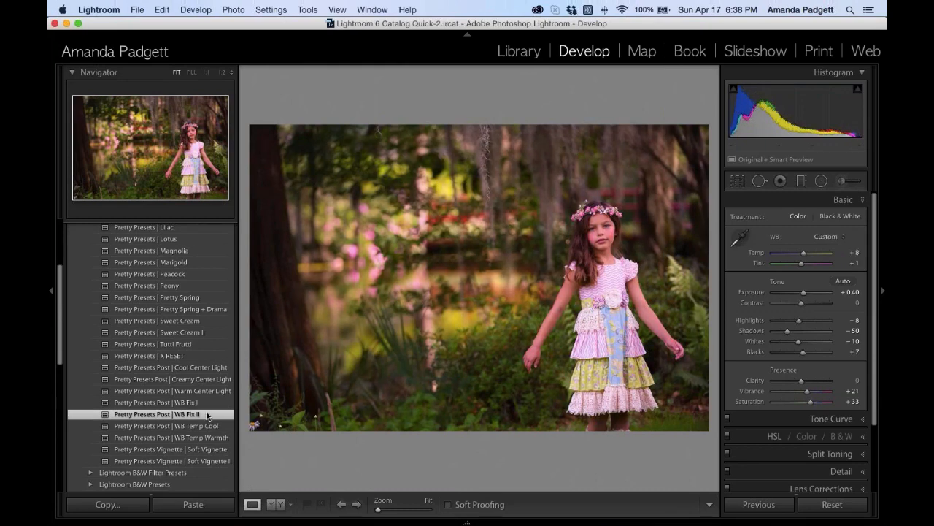
scroll(212, 423, "down", 1)
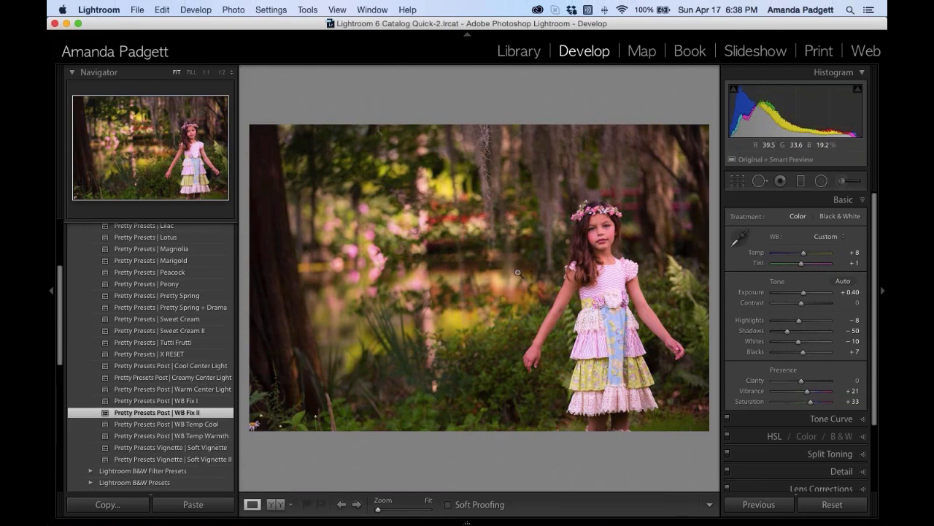
key("super+z")
key("super+z")
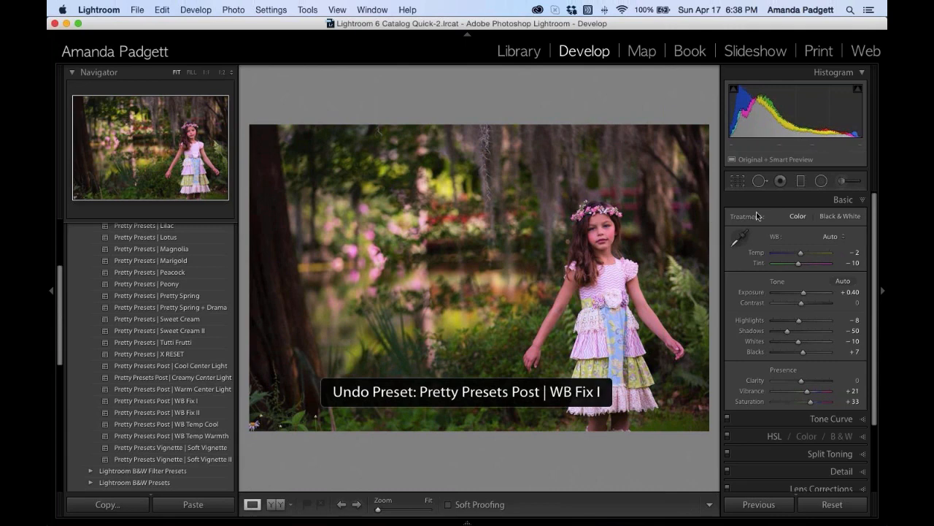
Brush the Enchanted Garden Balance Pink on Faces effect over the girl's face and finish the brush adjustments.
left_click(848, 184)
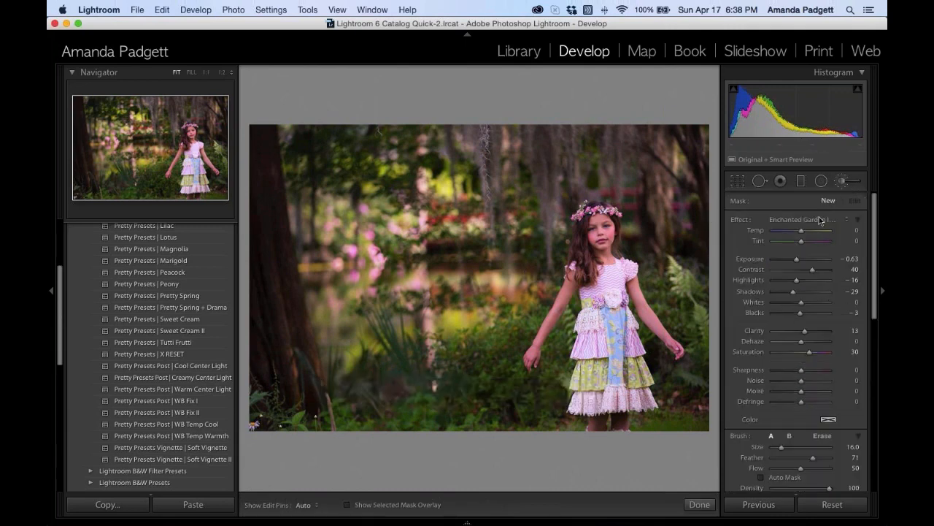
left_click(806, 221)
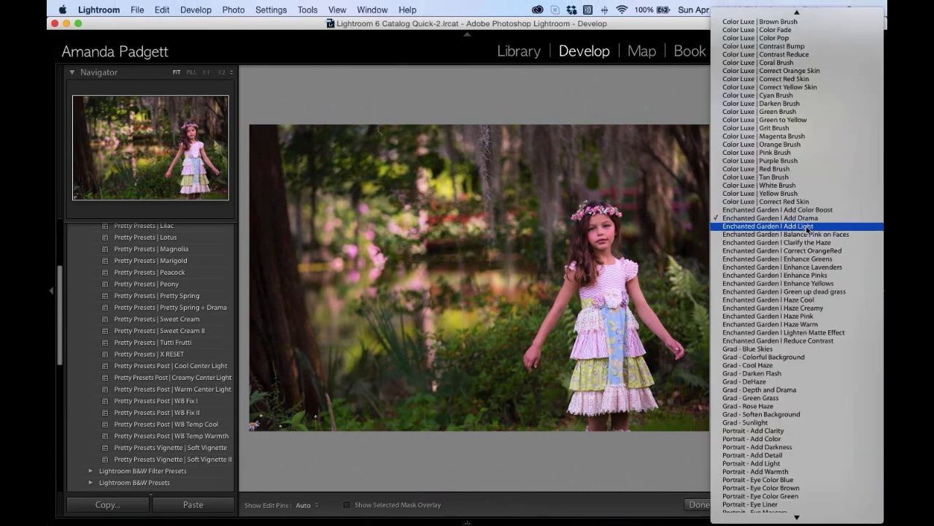
left_click(655, 245)
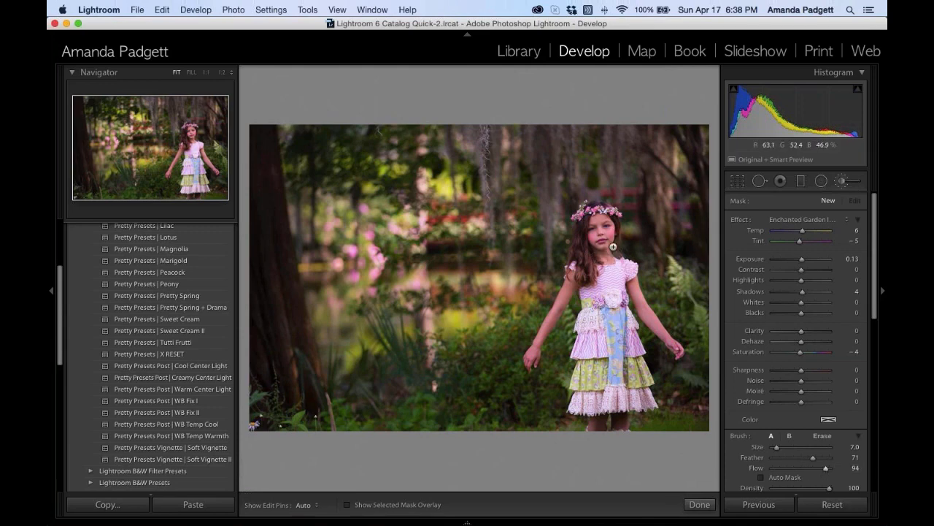
key("h")
left_click(605, 253)
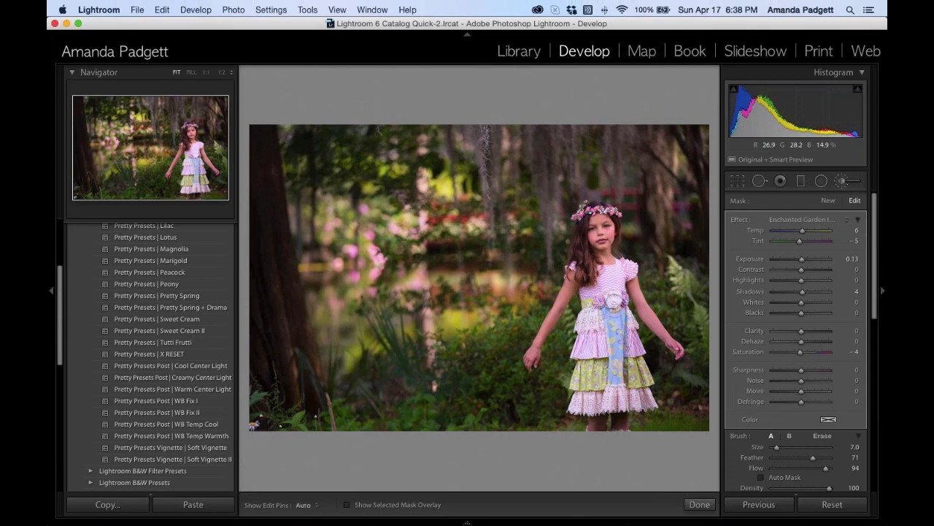
key("h")
key("bracketleft")
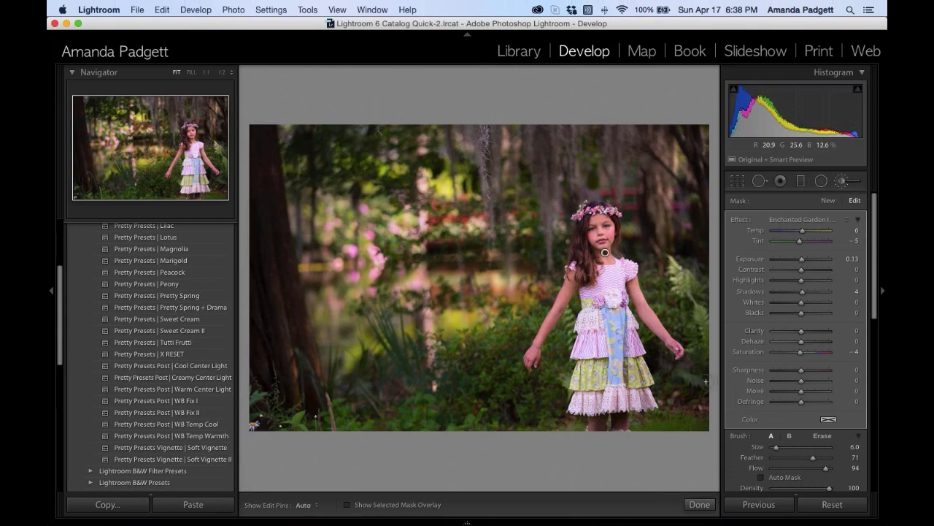
left_click(701, 504)
Create a snapshot of the edit named "gardenia n balance pink brush".
key("super+n")
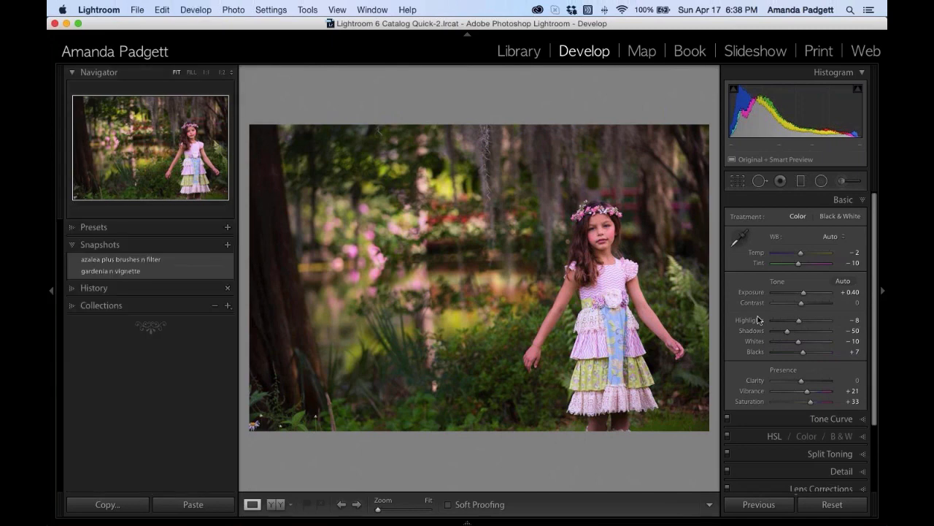
type("garden")
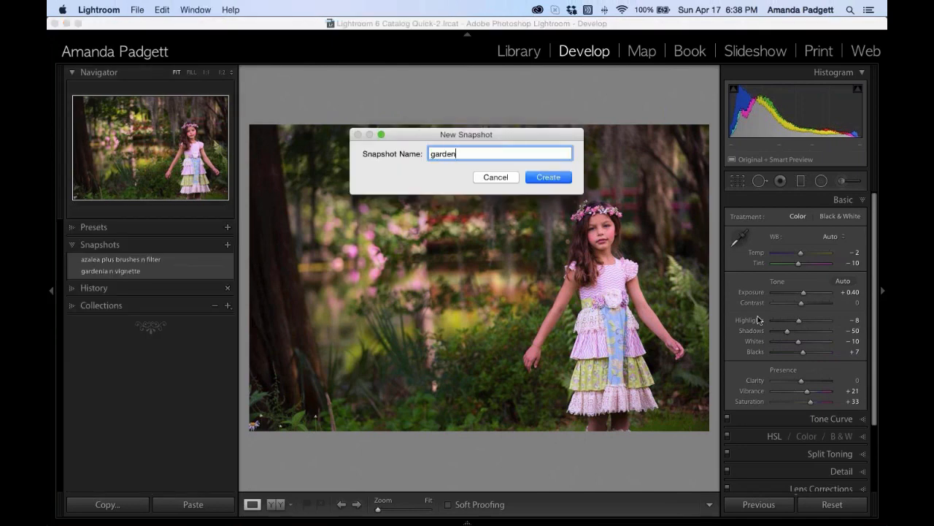
type("ia n balance pink brush")
key("Return")
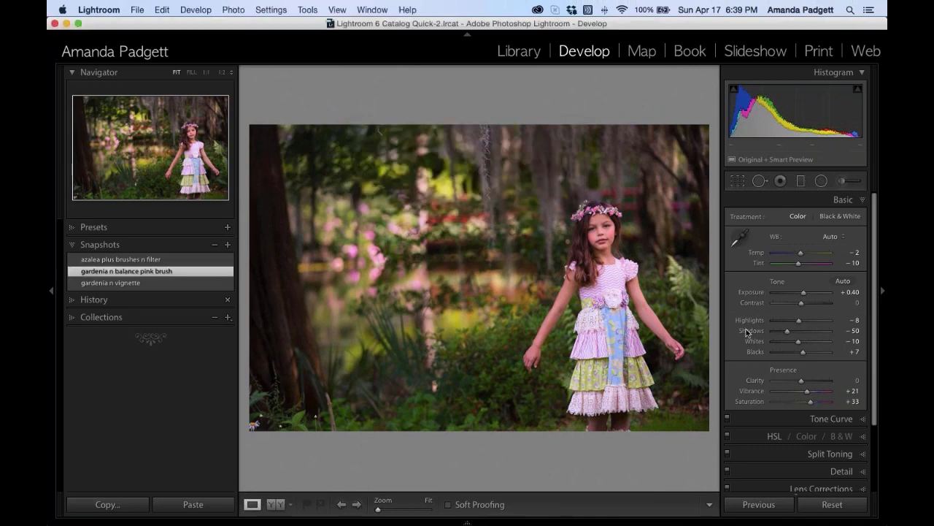
Compare the before and after versions side by side, including a closer view of the girl, and return to the single view.
key("Tab")
key("y")
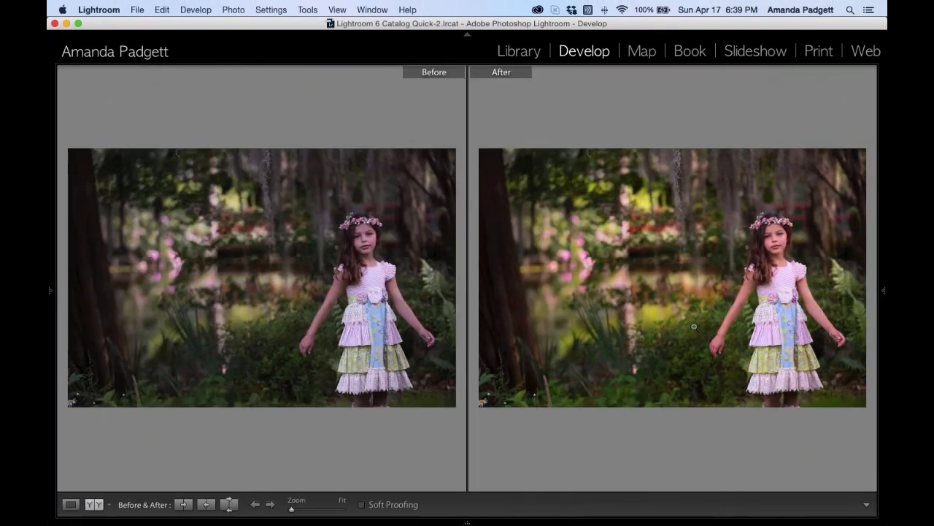
key("super+equal")
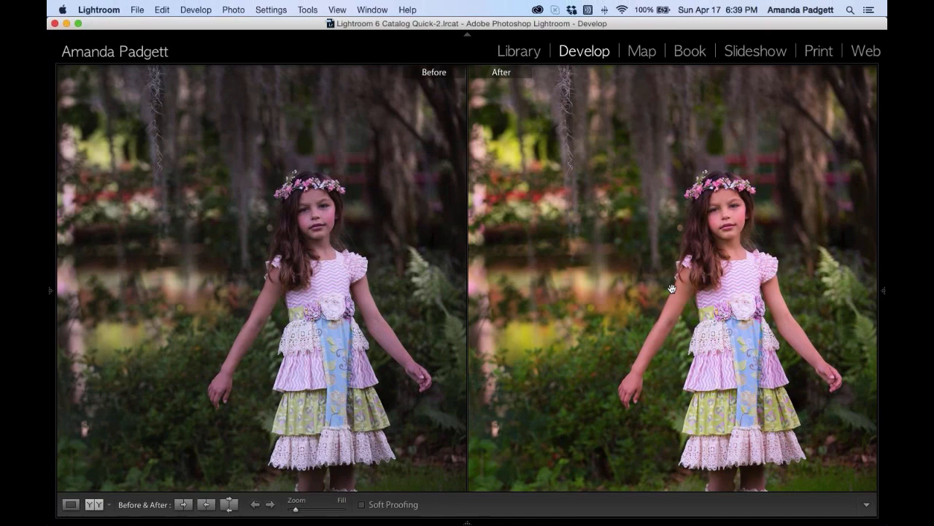
key("z")
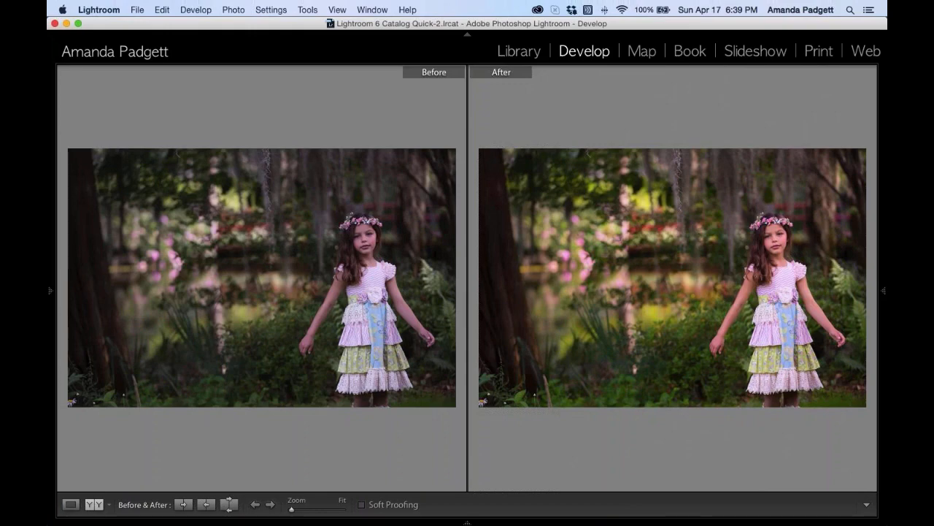
key("y")
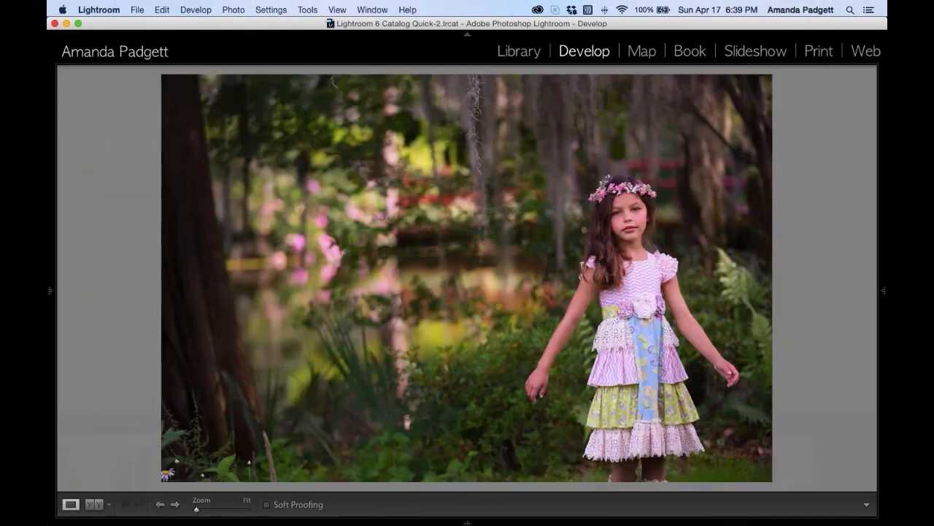
Open the photo of the blonde woman in the black hat and reset all its develop adjustments.
left_click(884, 292)
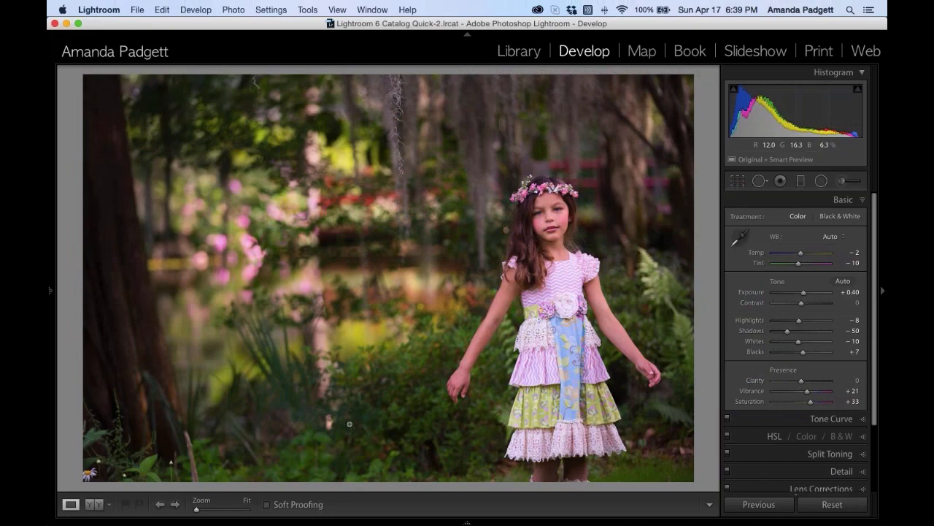
mouse_move(50, 384)
mouse_move(431, 514)
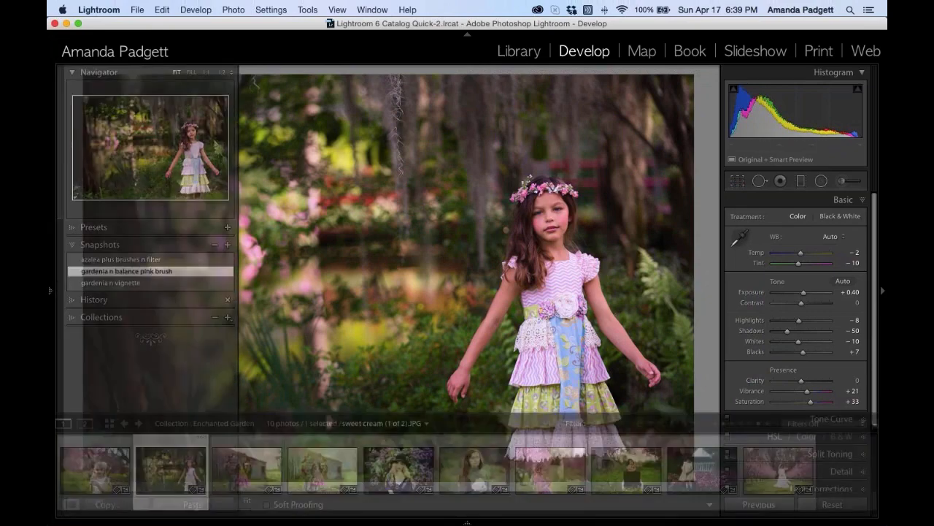
left_click(392, 480)
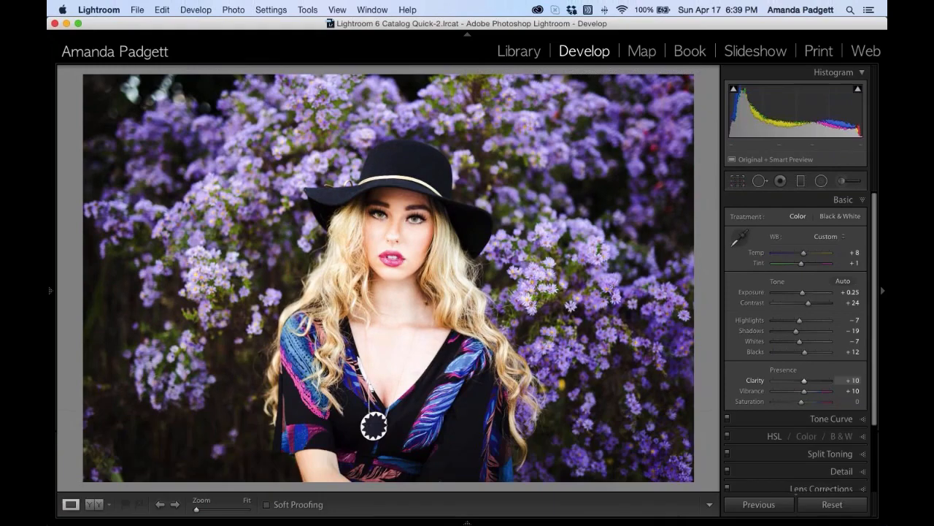
left_click(832, 504)
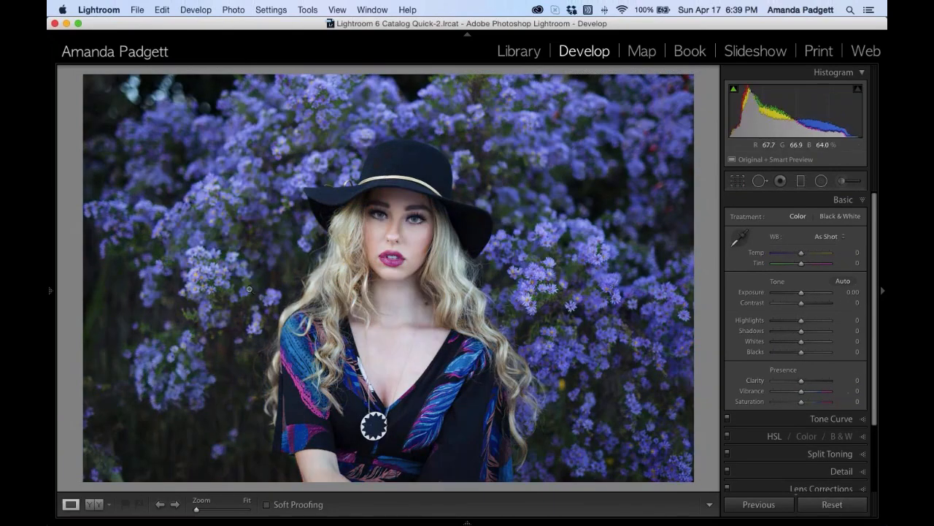
Try the Tutti Frutti preset with WB Fix II on the photo, then reset the adjustments.
mouse_move(50, 291)
left_click(73, 227)
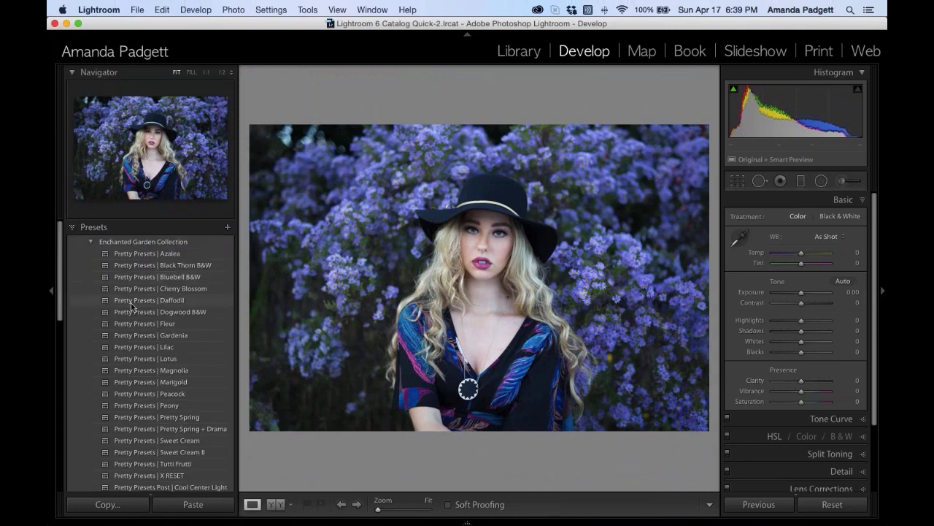
scroll(132, 307, "down", 3)
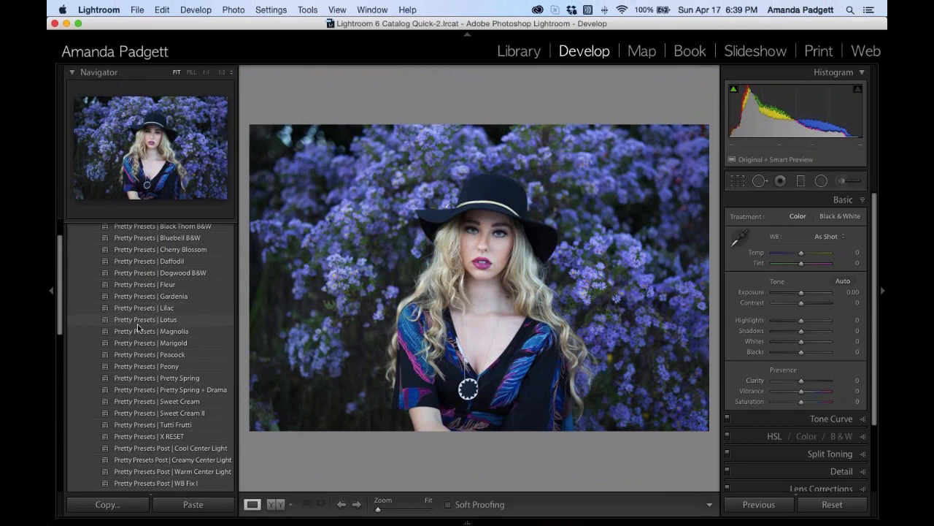
left_click(196, 422)
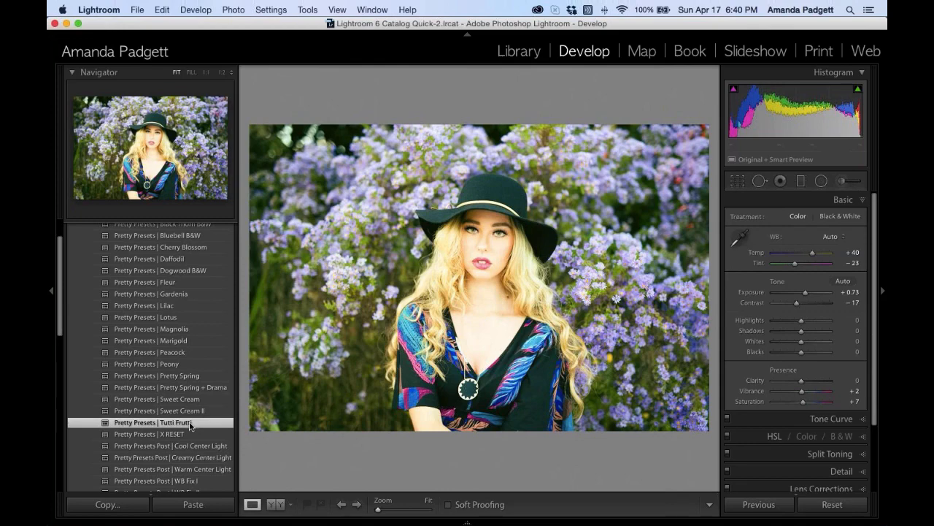
scroll(196, 425, "down", 3)
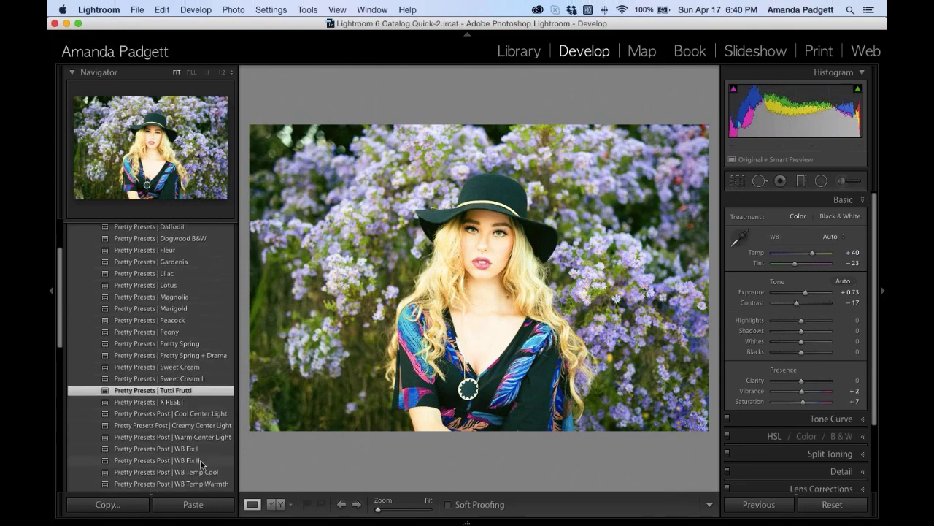
scroll(203, 464, "up", 1)
left_click(205, 465)
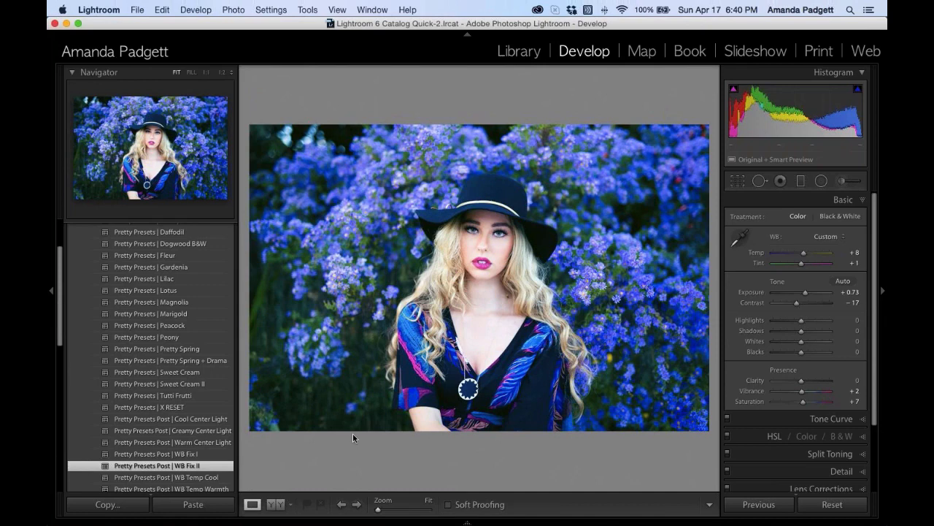
scroll(163, 350, "up", 3)
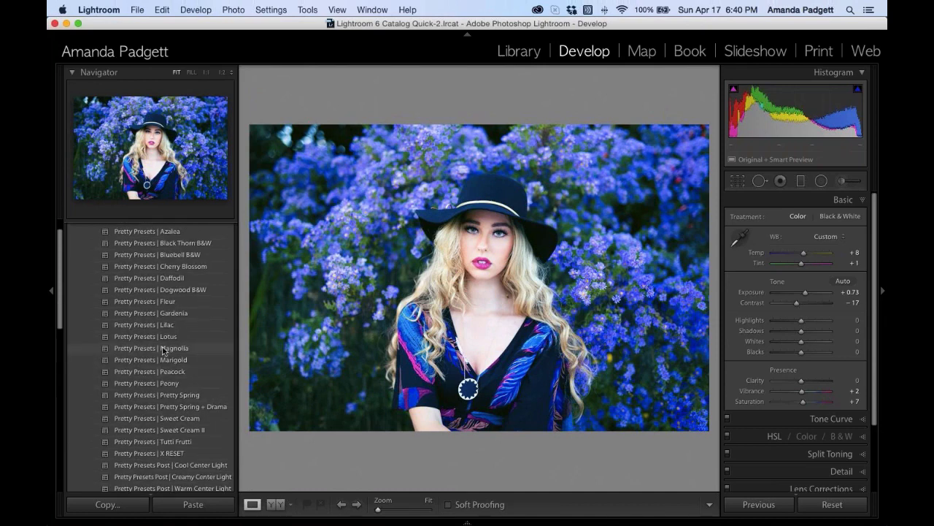
left_click(833, 505)
Apply the Tutti Frutti preset followed by the WB Fix II preset and enlarge the photo view by hiding the side panels.
left_click(202, 442)
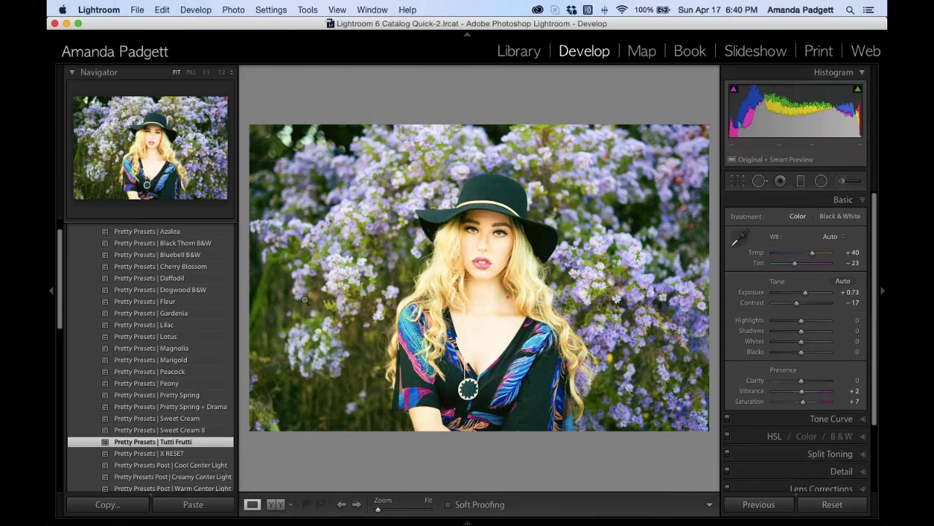
scroll(156, 321, "down", 1)
scroll(156, 322, "down", 4)
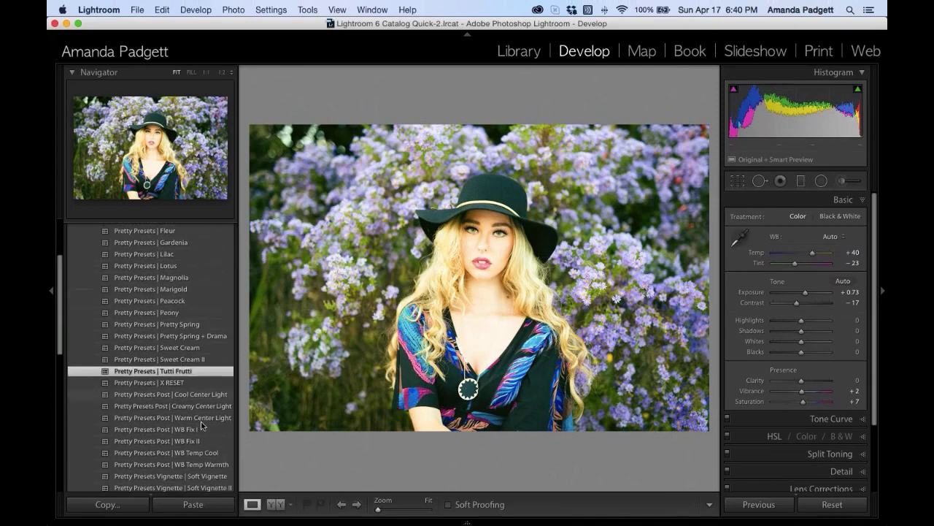
left_click(205, 440)
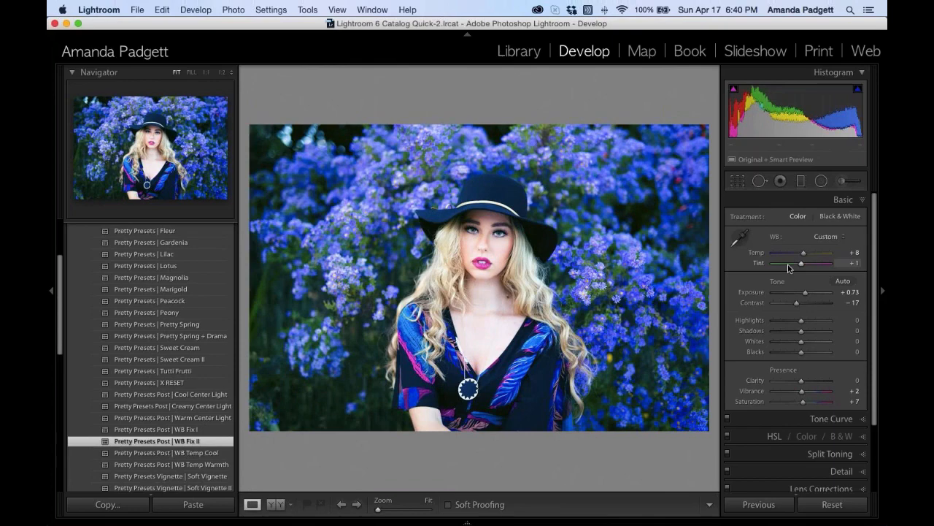
key("Tab")
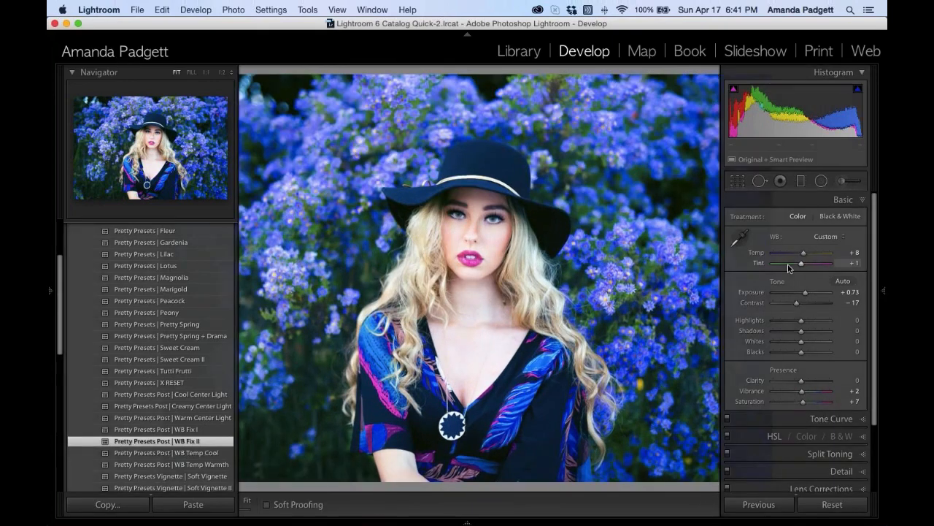
In side-by-side before/after view, reset the woman's photo with the X RESET preset and apply the Pretty Spring + Drama preset.
key("y")
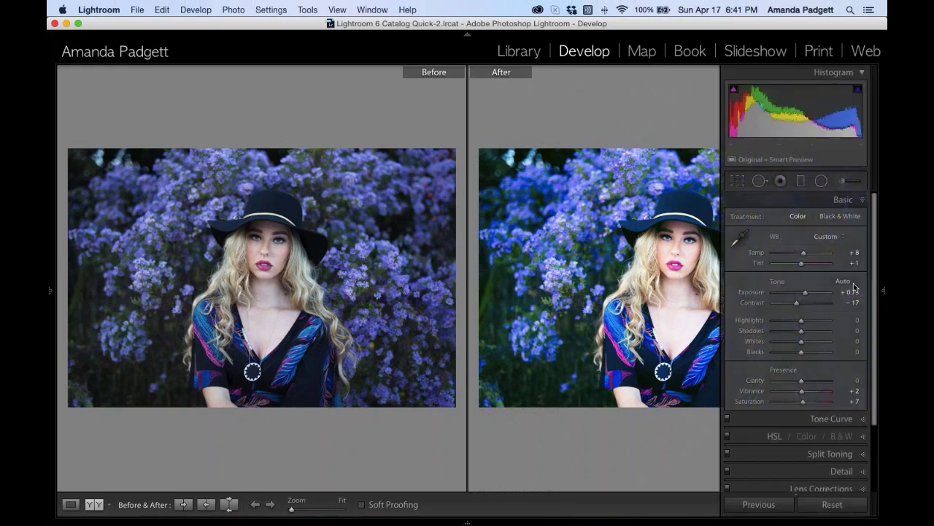
mouse_move(48, 290)
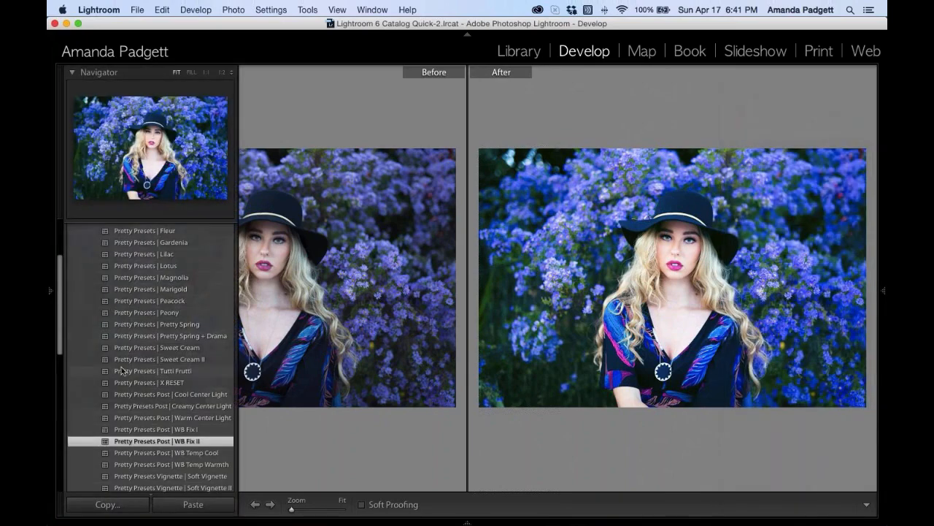
left_click(174, 386)
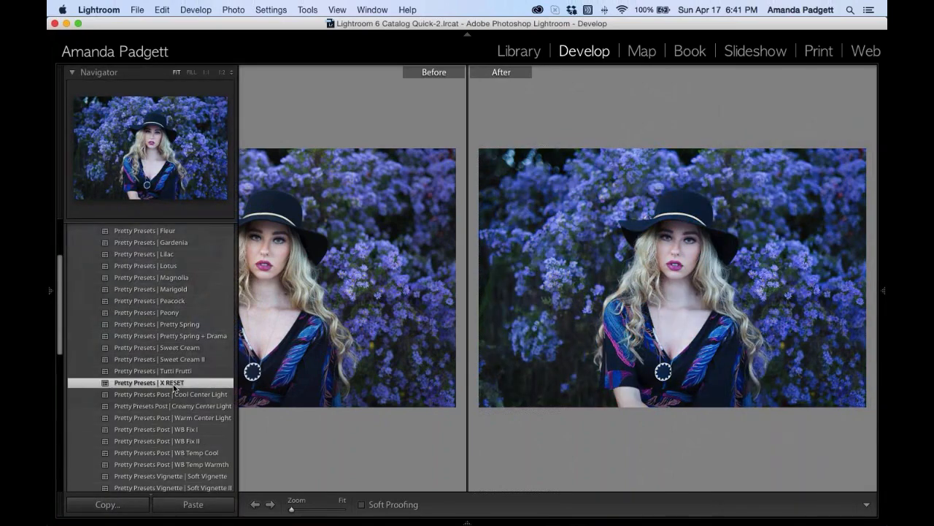
left_click(186, 338)
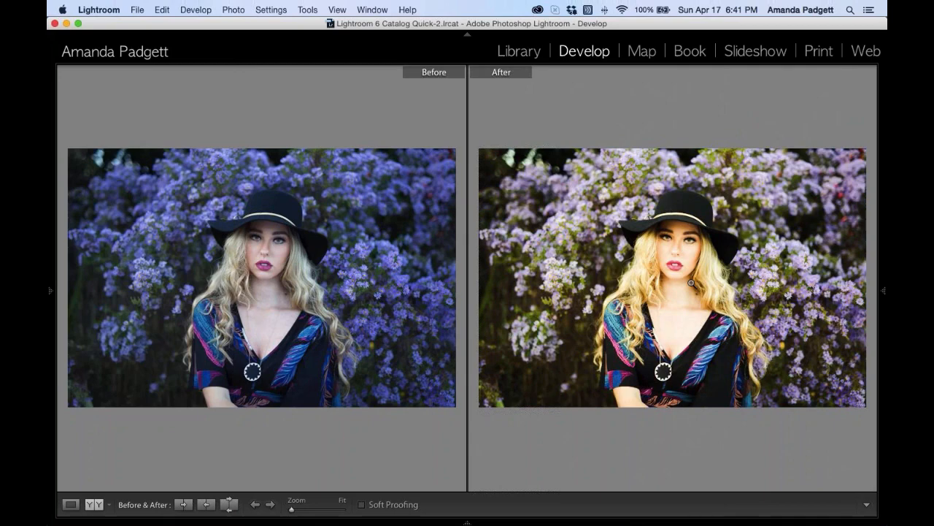
Add the WB Fix II and Creamy Center Light presets to the woman's photo and hide the side panels.
mouse_move(53, 313)
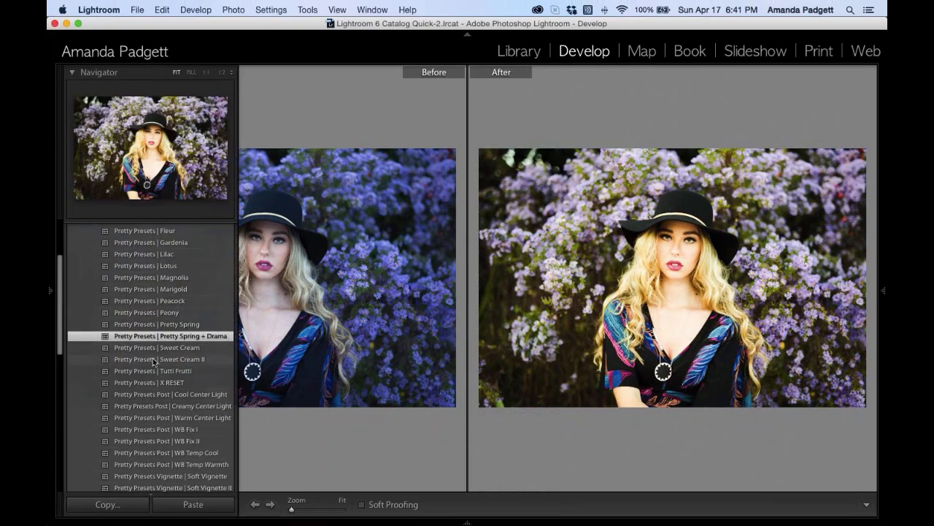
left_click(212, 442)
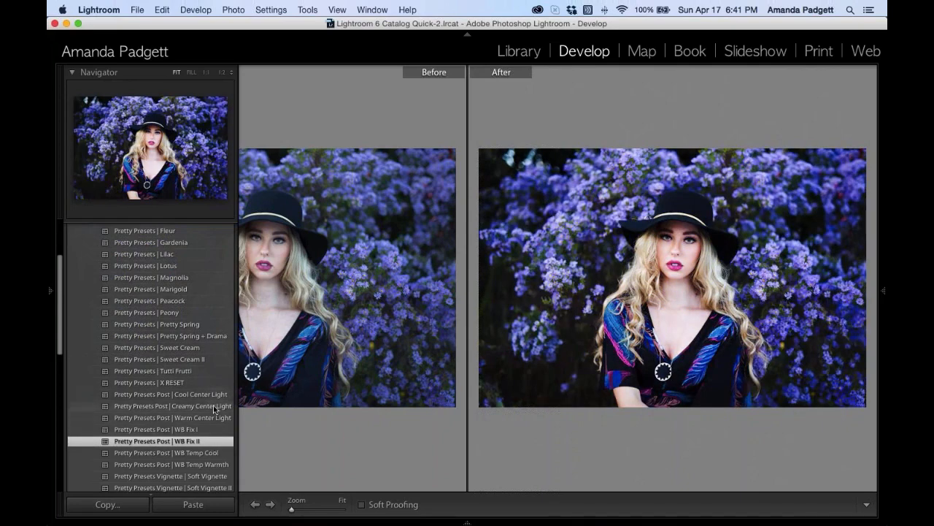
left_click(215, 409)
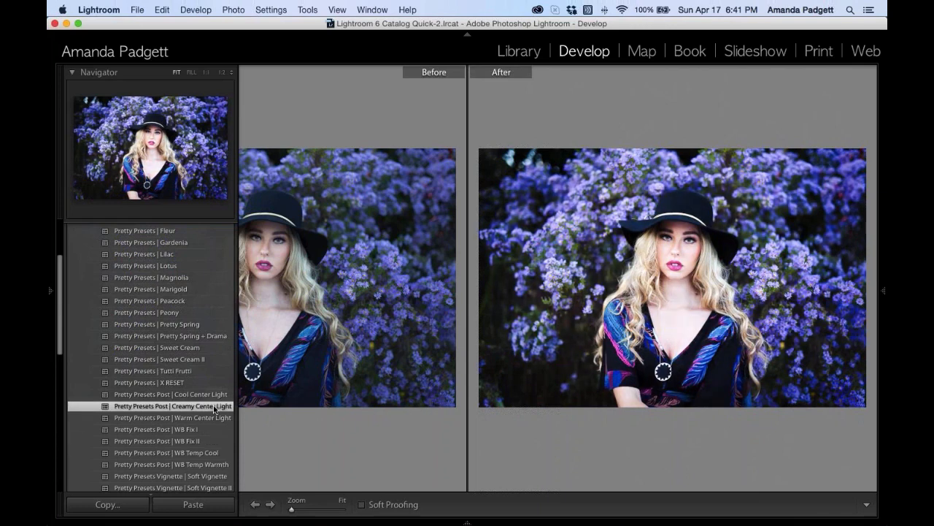
key("Tab")
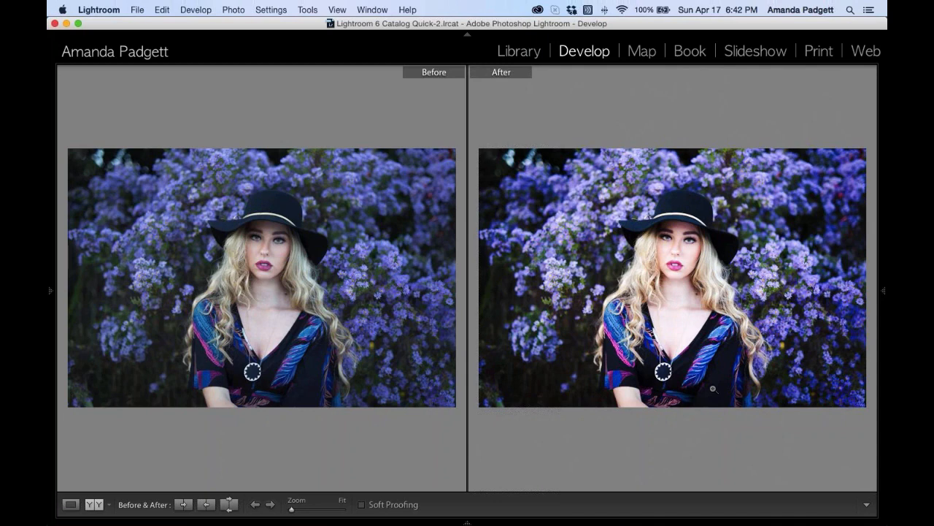
Open the photo Gardenia (1 of 2).JPG in single-image view and reset its edits.
mouse_move(467, 522)
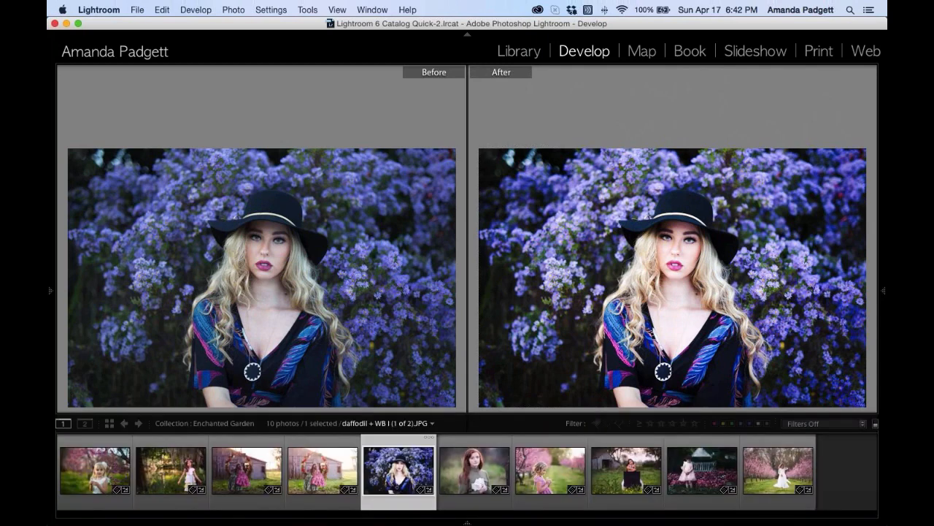
left_click(541, 474)
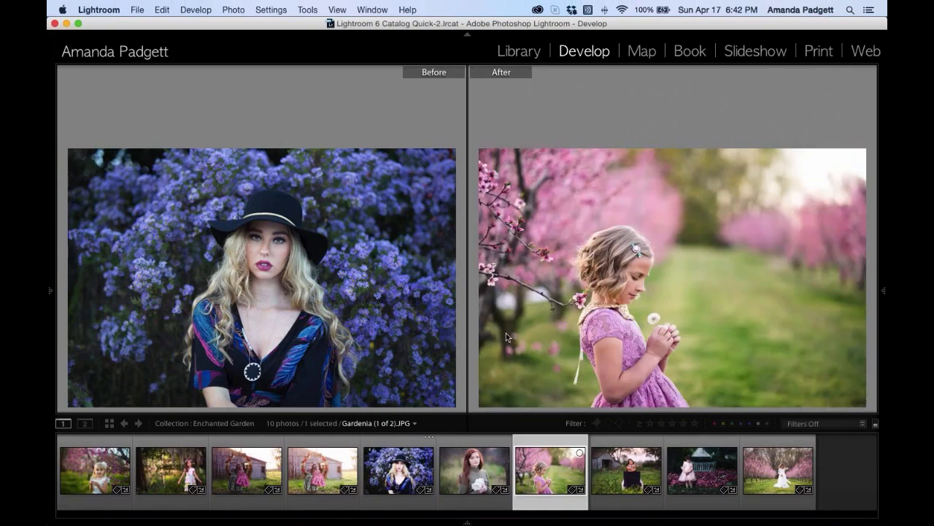
key("y")
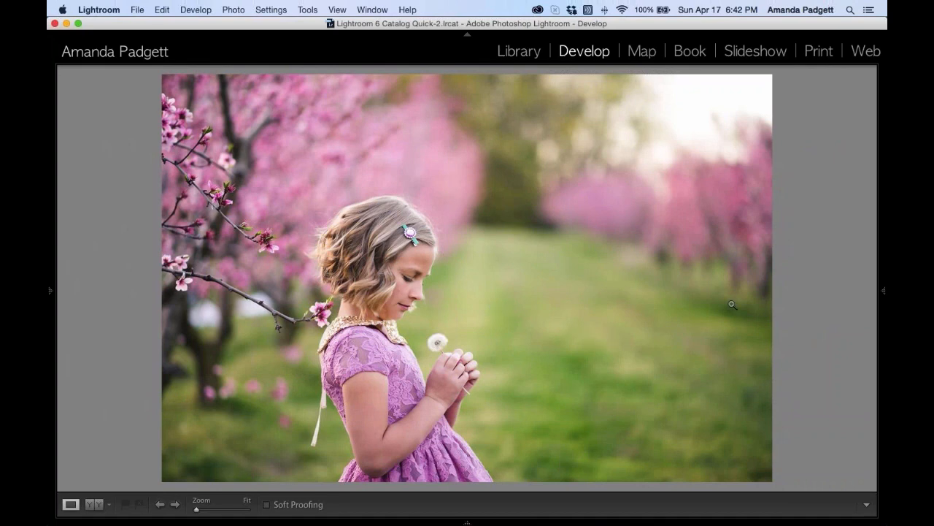
mouse_move(882, 291)
left_click(845, 506)
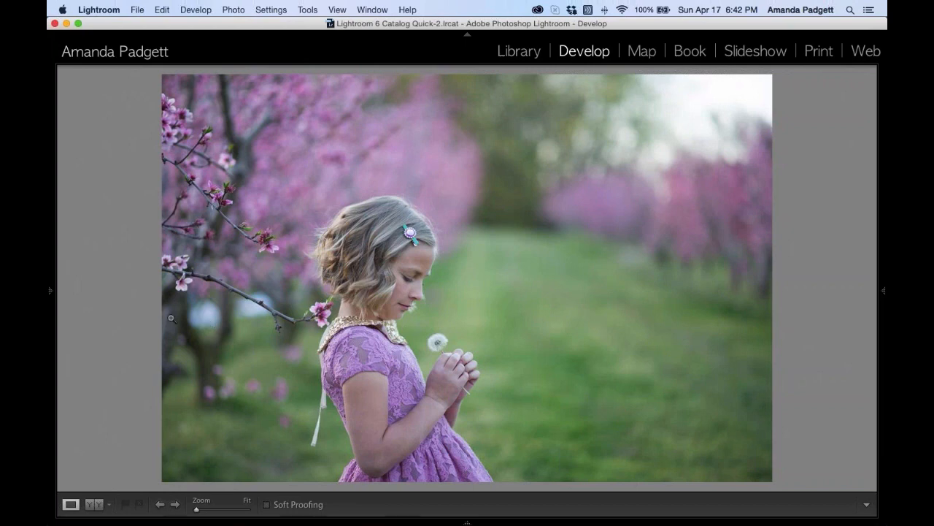
Try the Peony and Tutti Frutti presets on the girl's photo and compare the latter with the original side by side.
mouse_move(51, 310)
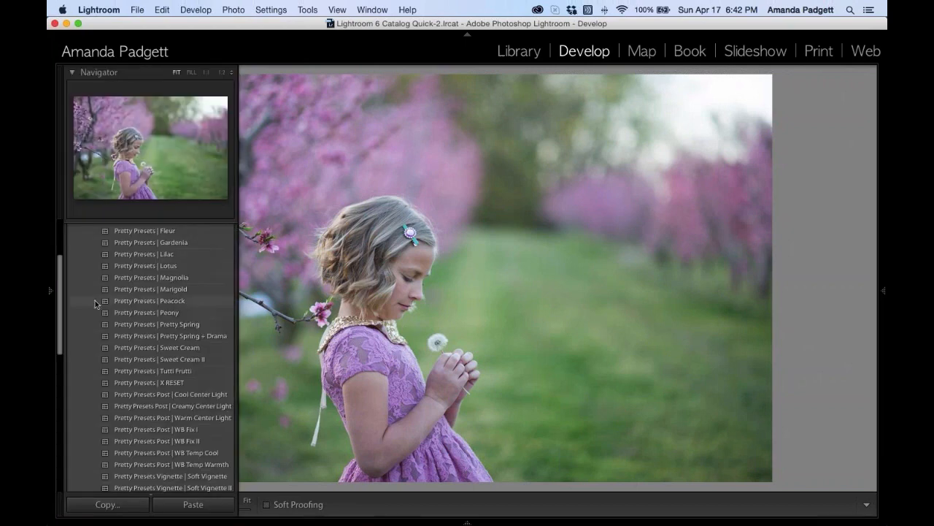
left_click(168, 313)
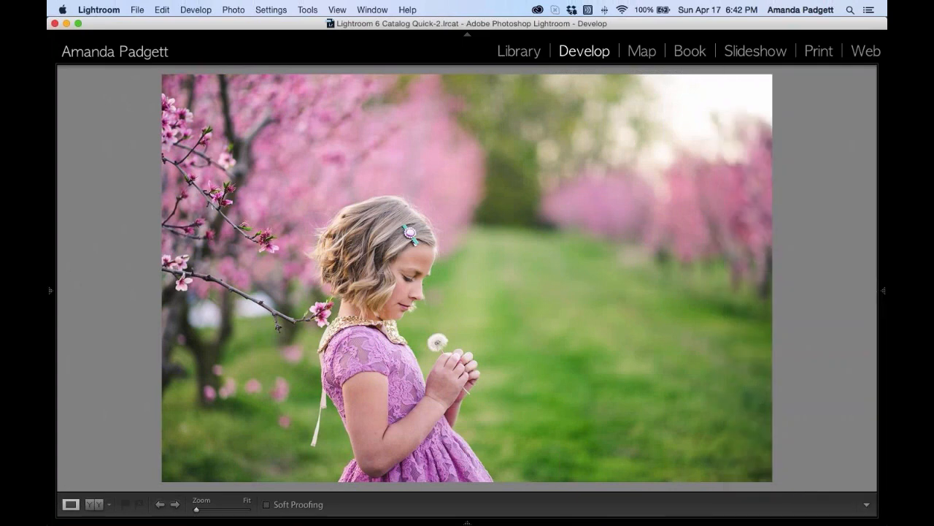
mouse_move(50, 290)
scroll(147, 300, "up", 5)
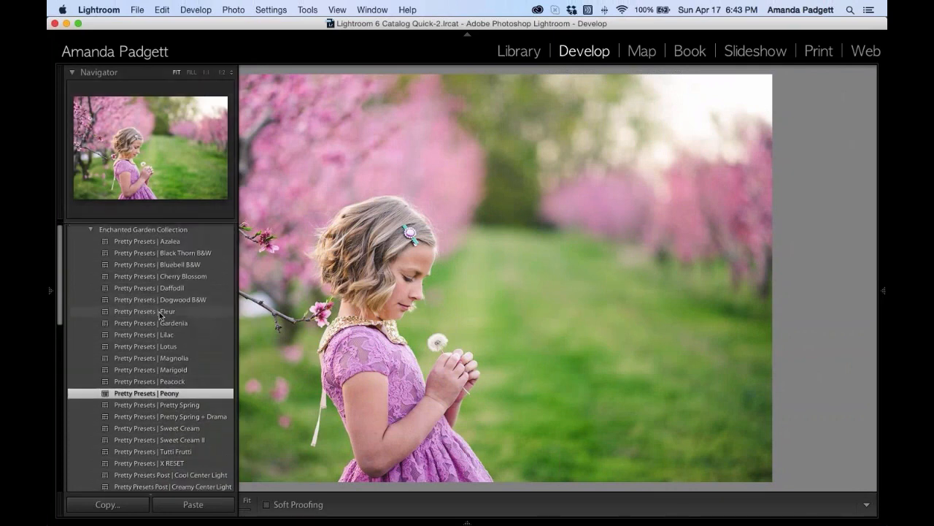
scroll(146, 379, "up", 1)
left_click(184, 458)
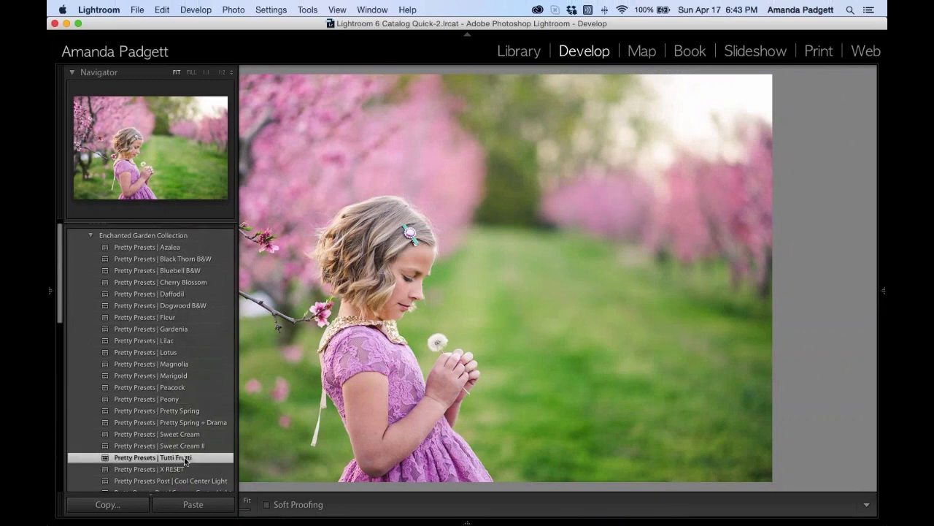
key("Tab")
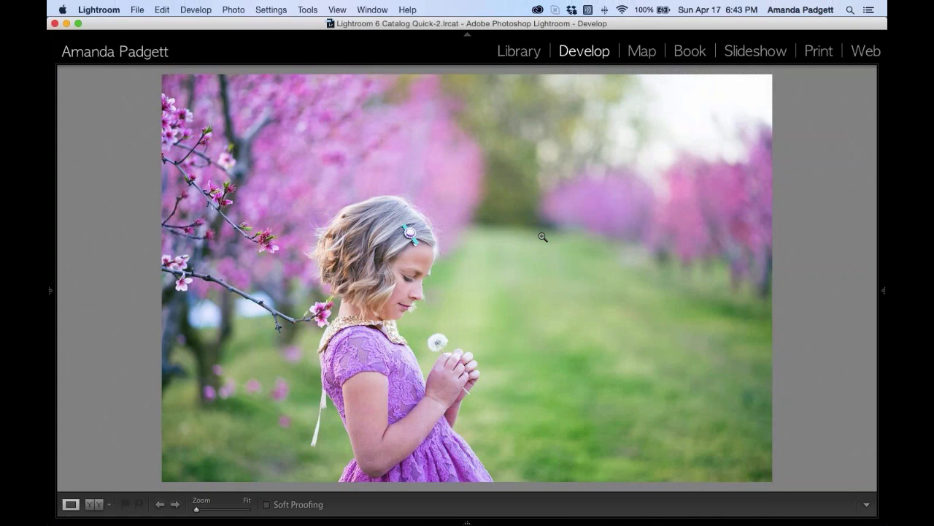
key("y")
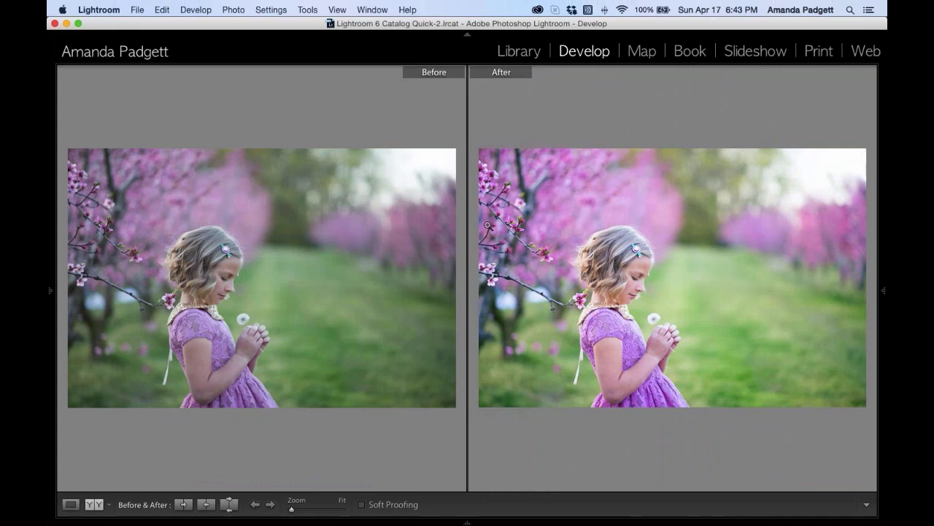
Apply the Azalea preset to the girl's photo and return to the single-image view.
mouse_move(50, 264)
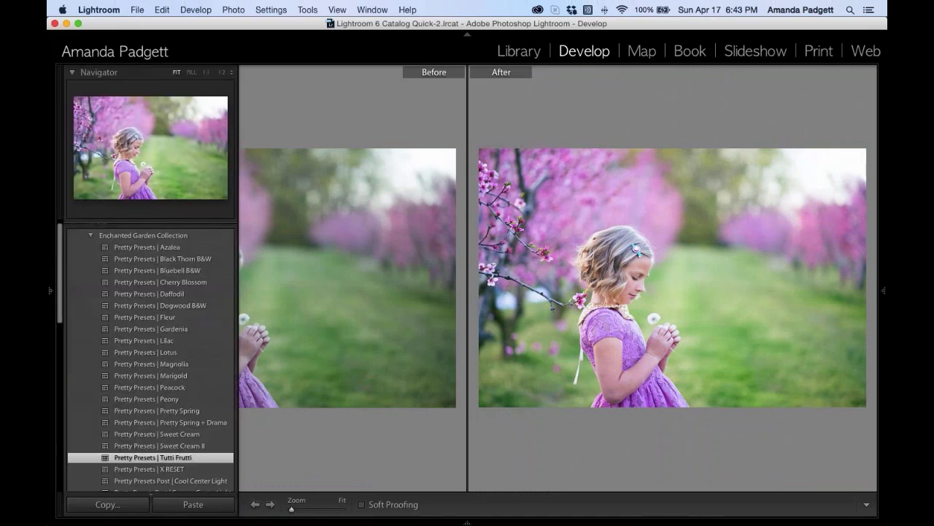
left_click(178, 250)
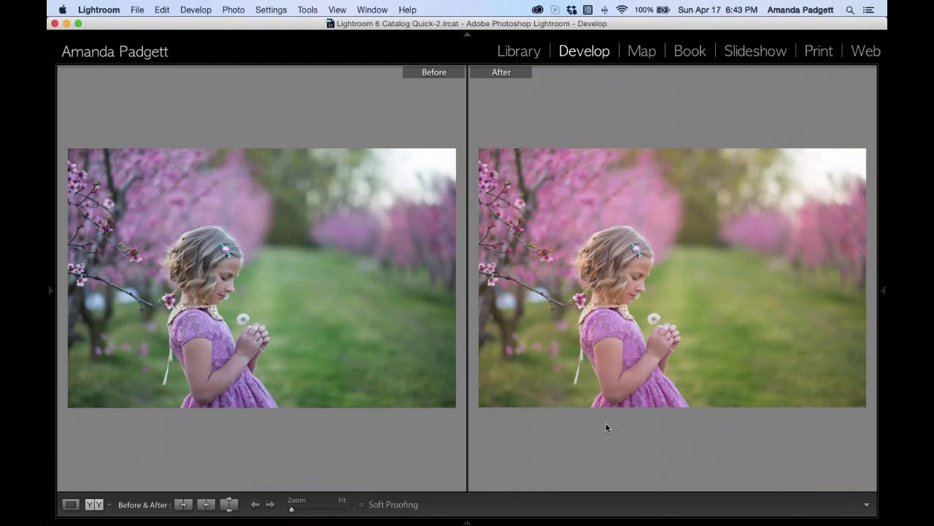
key("y")
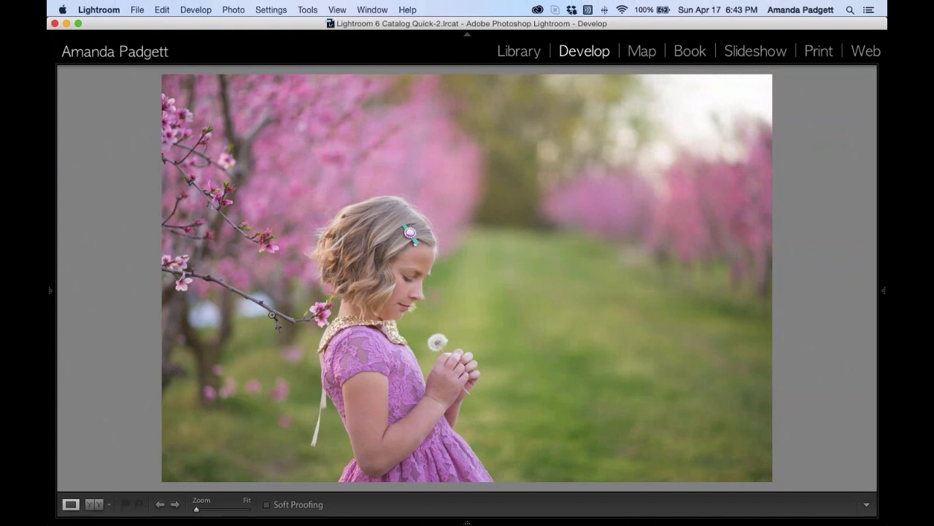
Add the Creamy Center Light post preset to the girl's photo.
mouse_move(50, 305)
scroll(121, 336, "down", 5)
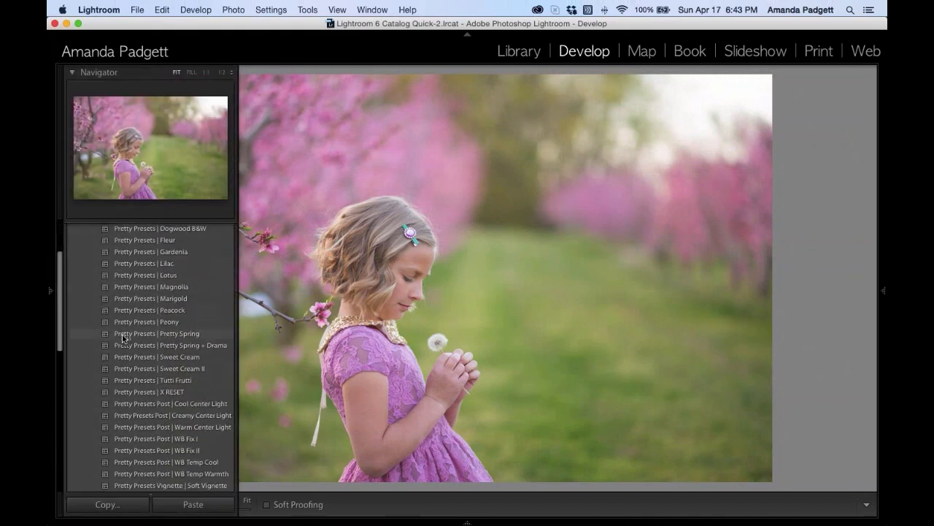
scroll(122, 338, "down", 2)
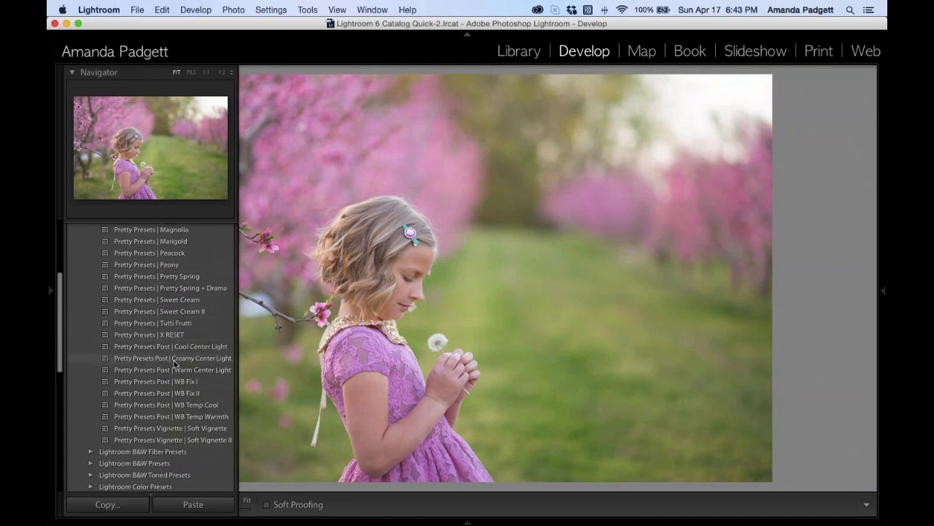
left_click(175, 359)
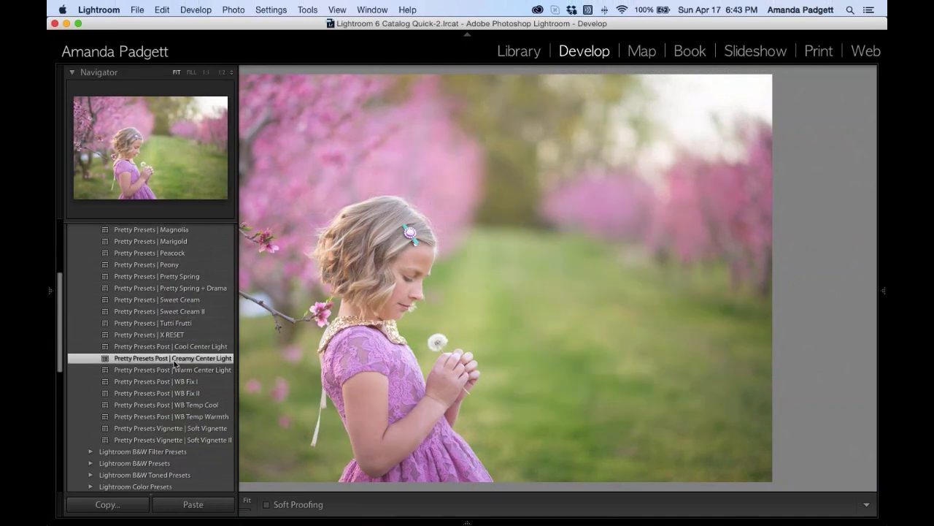
Brush the Enchanted Garden Clarify the Haze effect onto the girl's face with the Adjustment Brush, temporarily hiding the edit pins.
mouse_move(885, 339)
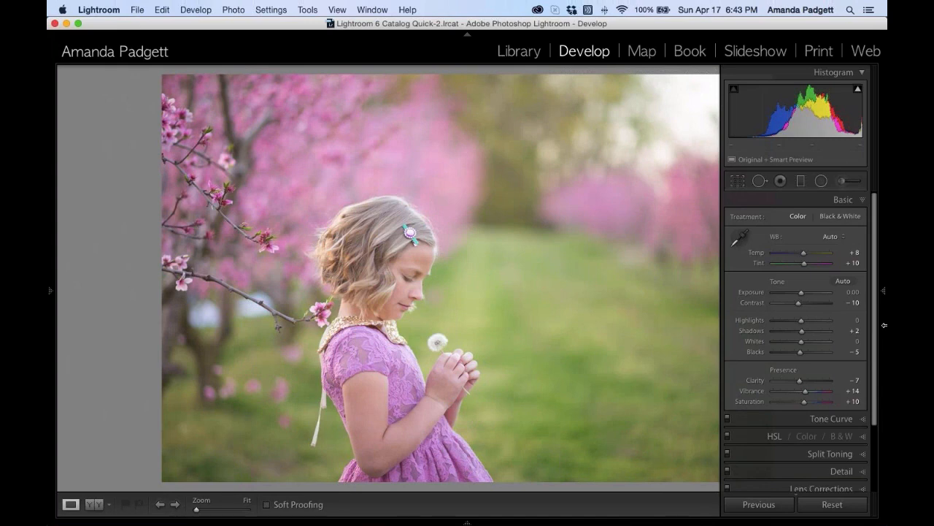
left_click(843, 181)
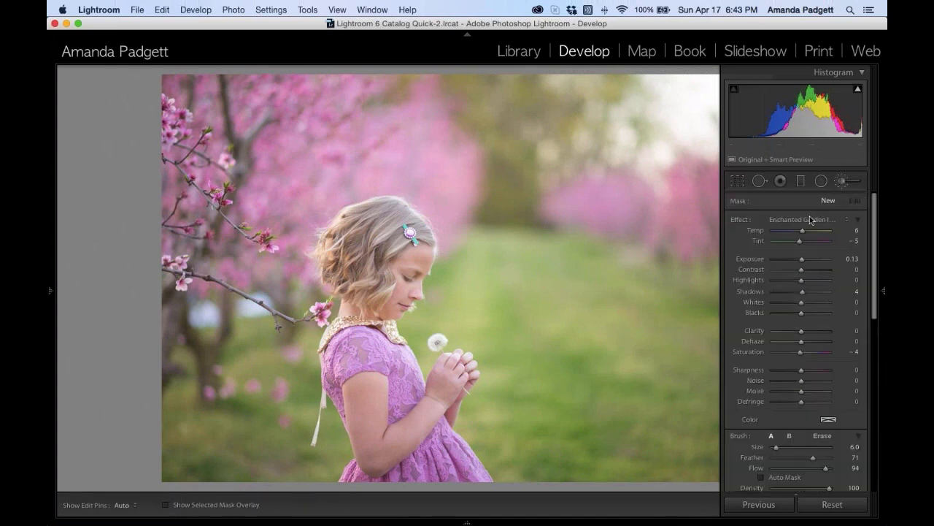
left_click(803, 219)
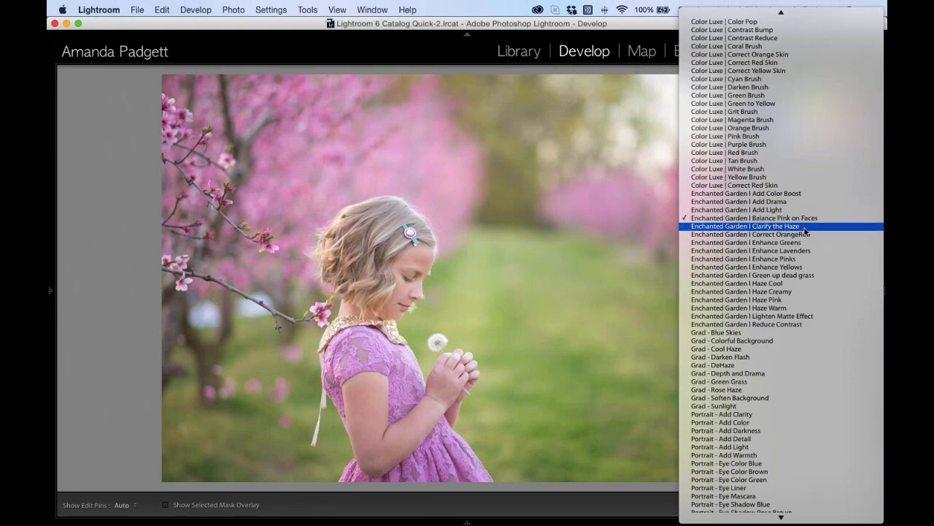
left_click(803, 228)
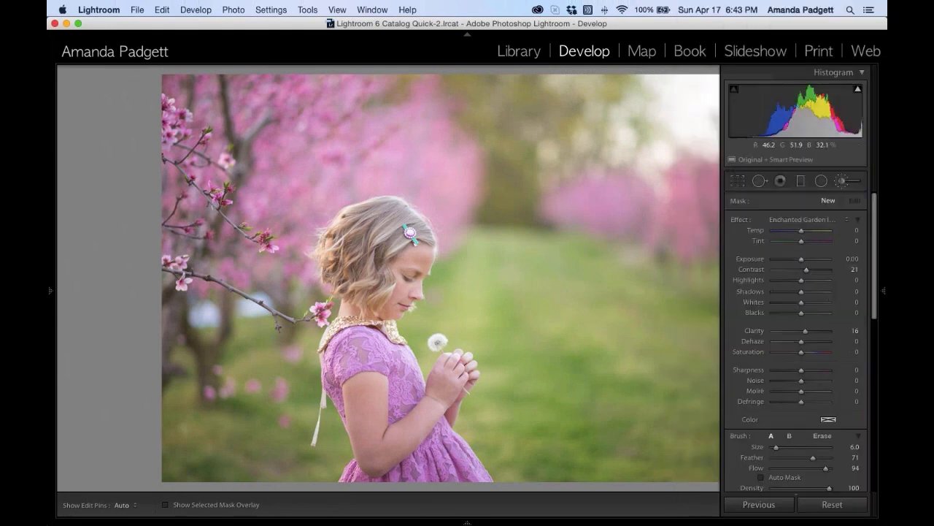
key("Tab")
key("h")
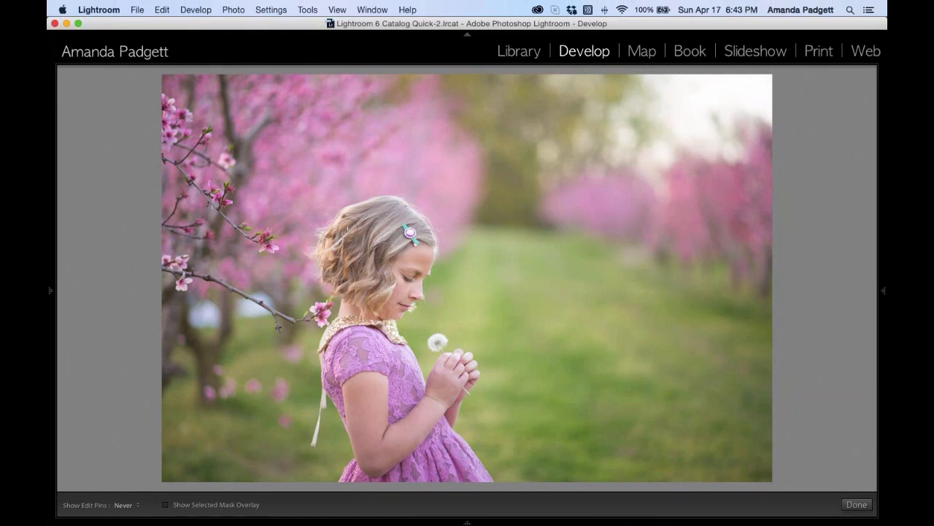
key("h")
Start a second Clarify the Haze brush mask and paint on the girl's lower face with the edit pins temporarily hidden.
mouse_move(884, 292)
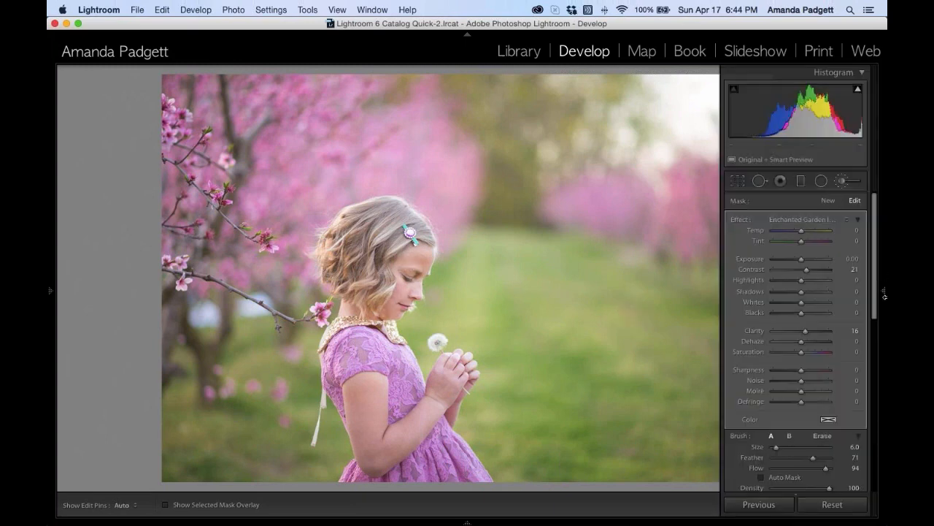
left_click(828, 202)
key("h")
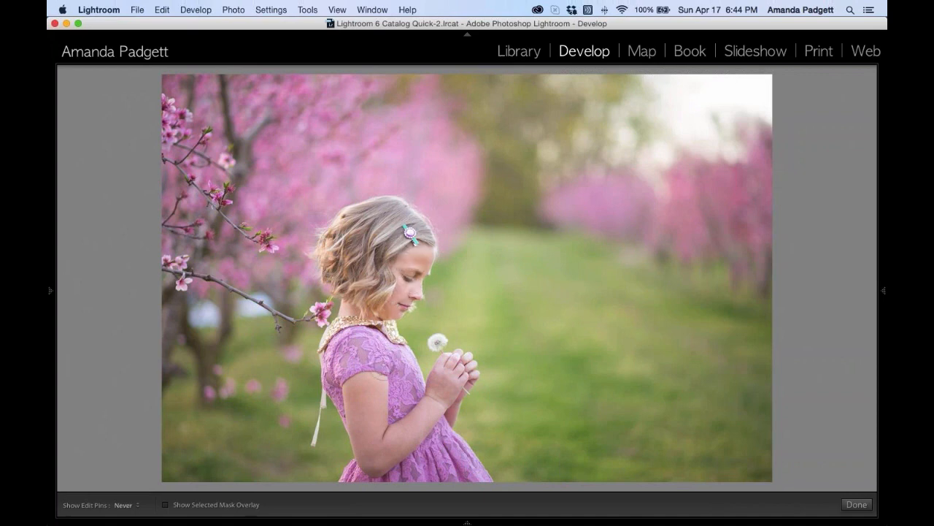
key("h")
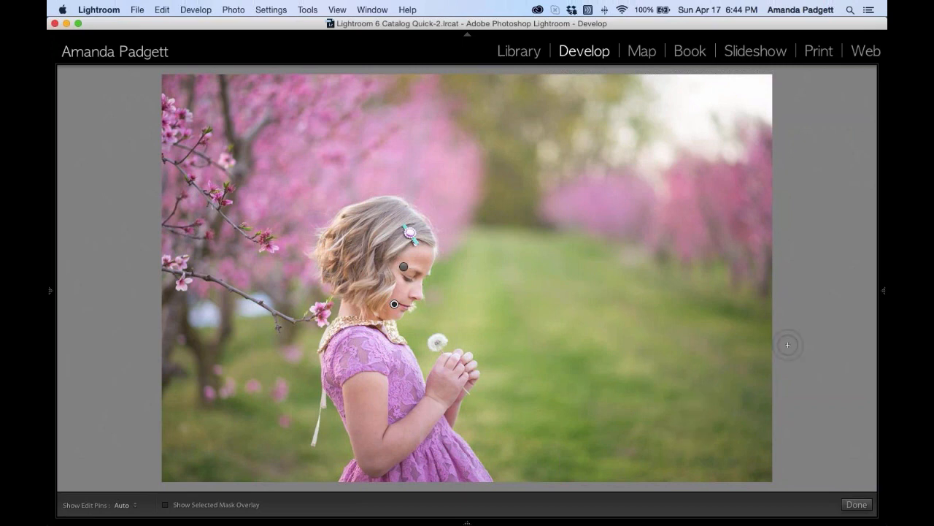
Start a new brush mask with the Enchanted Garden Enhance Lavenders effect and paint the girl's dress with the edit pins temporarily hidden.
mouse_move(884, 293)
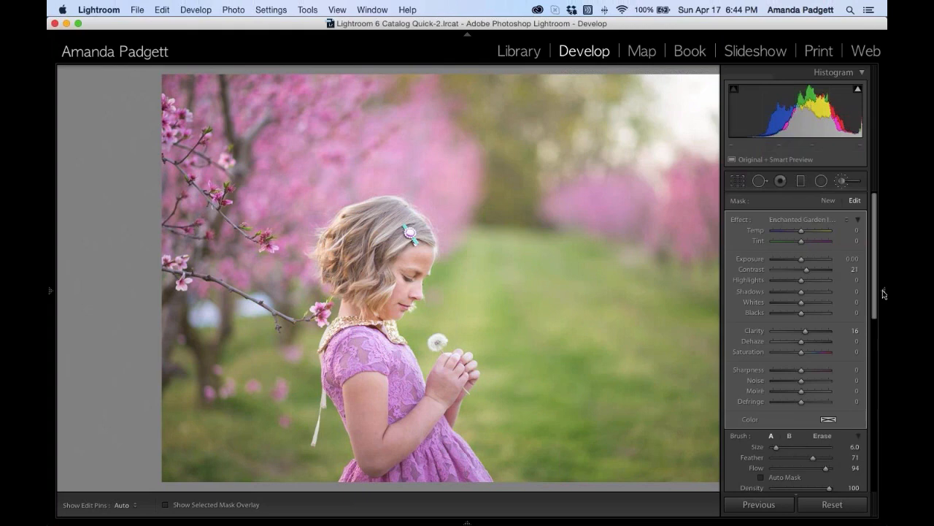
left_click(828, 200)
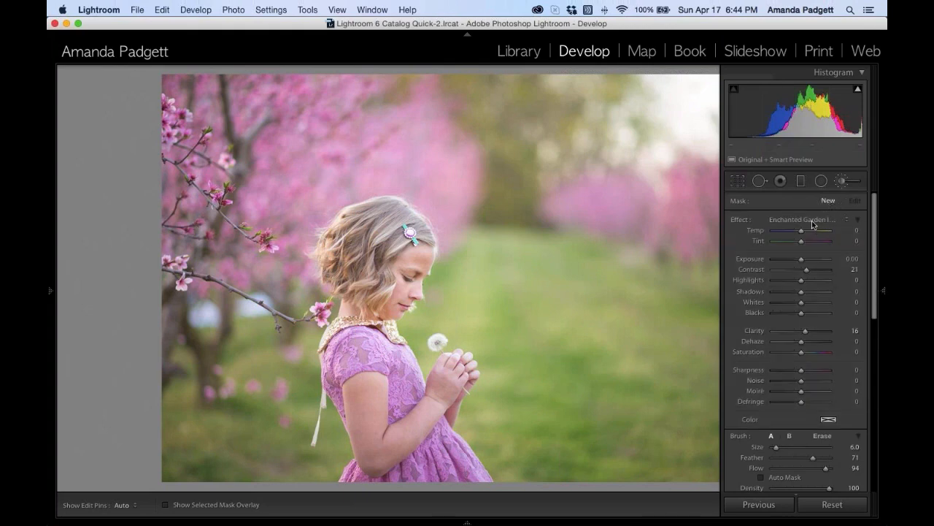
left_click(816, 221)
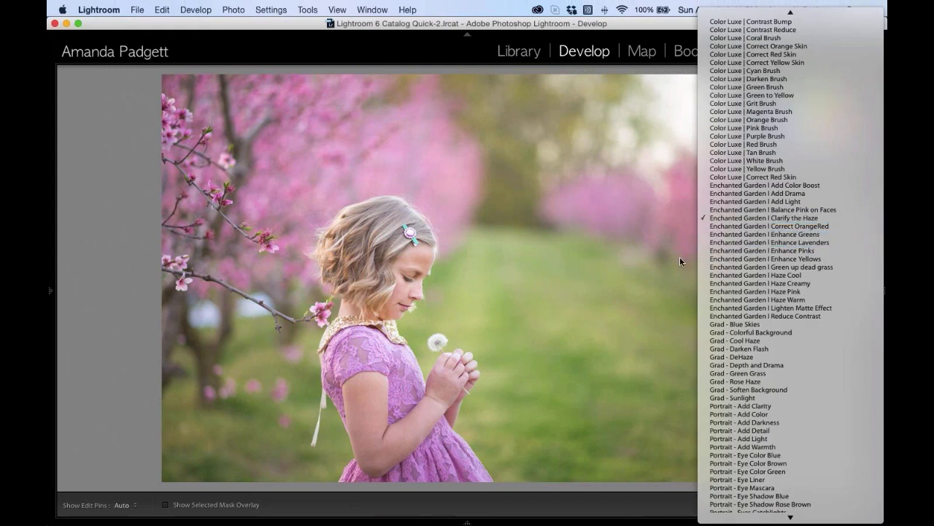
left_click(796, 242)
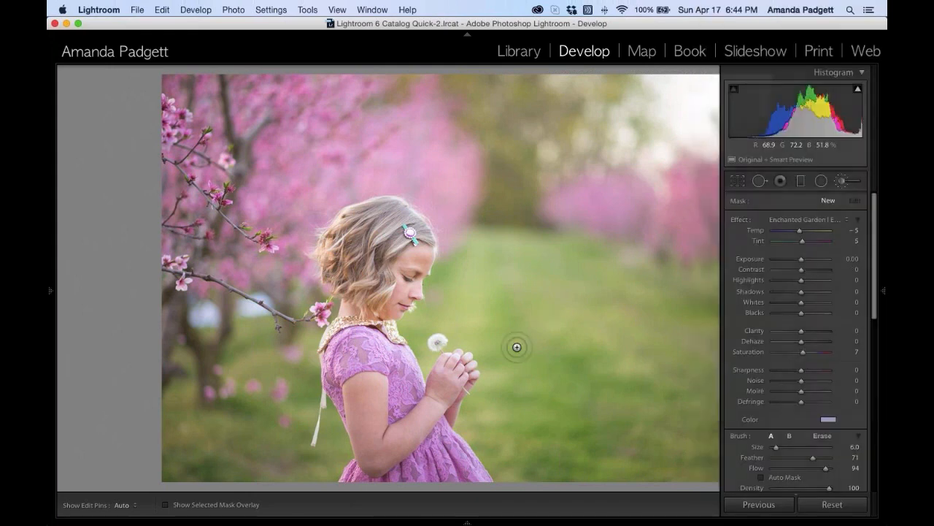
key("Tab")
key("h")
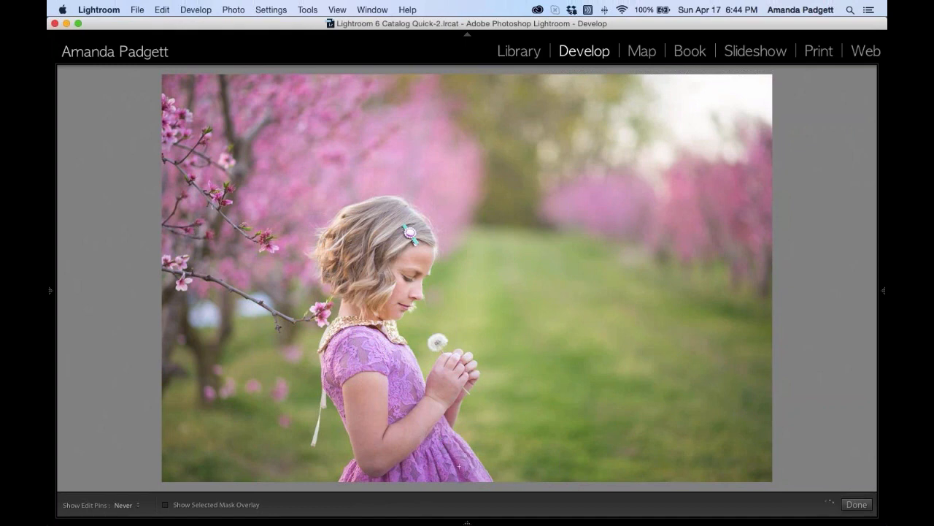
key("h")
key("h")
key("h")
Try the Enchanted Garden Add Drama brush on the pink blossom trees, toggling the edit pins, and delete that mask.
mouse_move(884, 292)
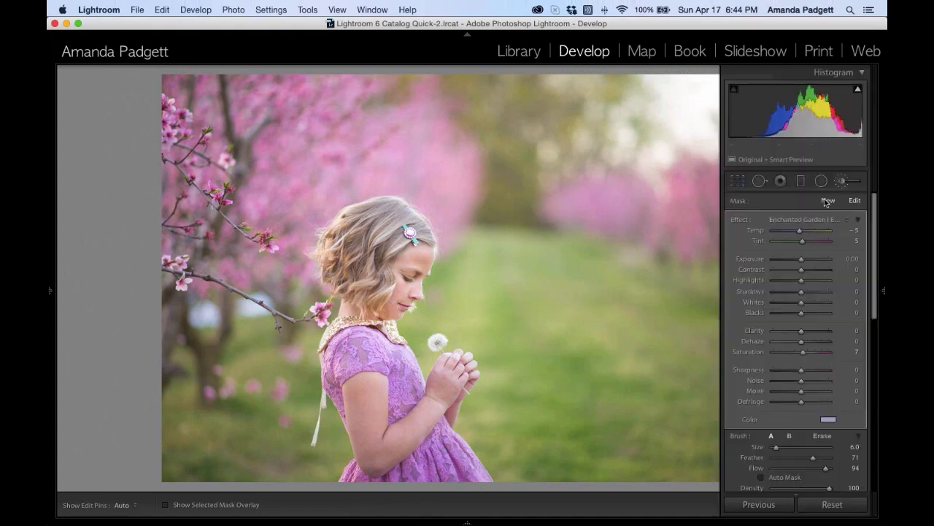
left_click(814, 221)
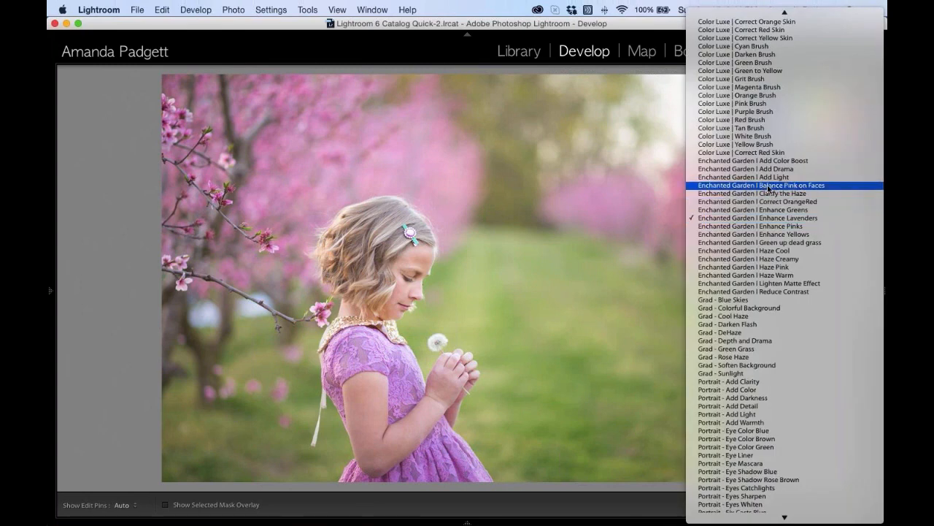
left_click(802, 170)
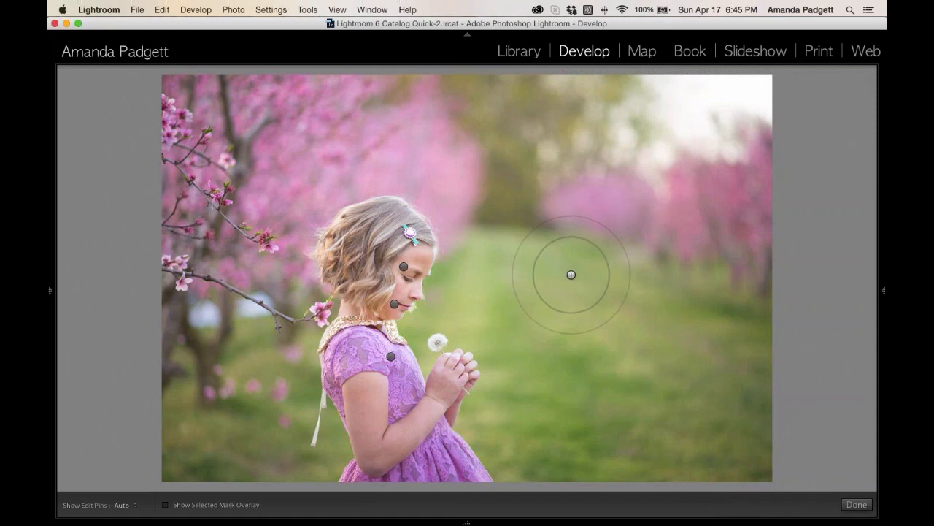
key("h")
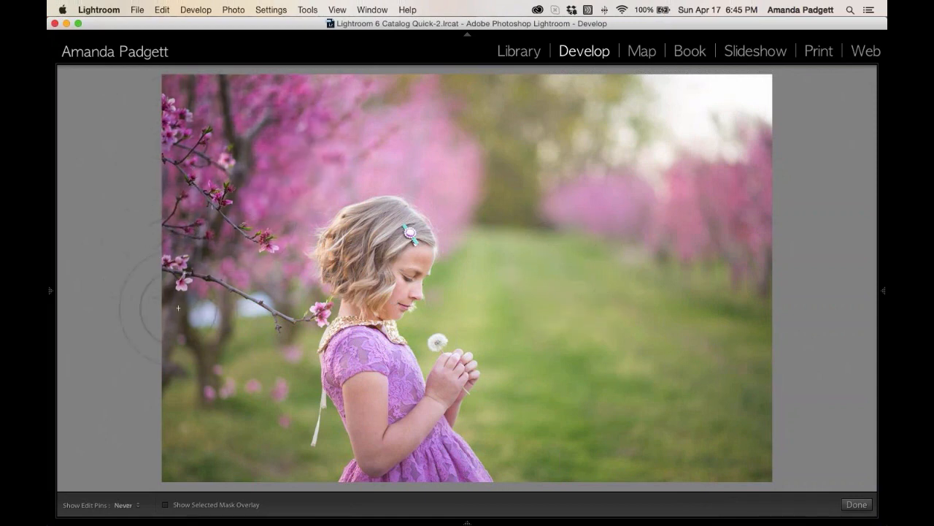
key("h")
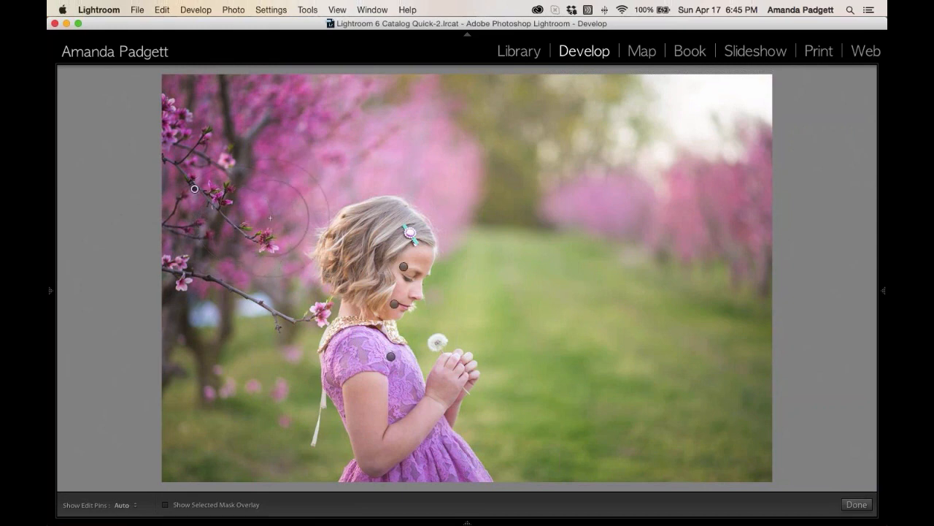
key("h")
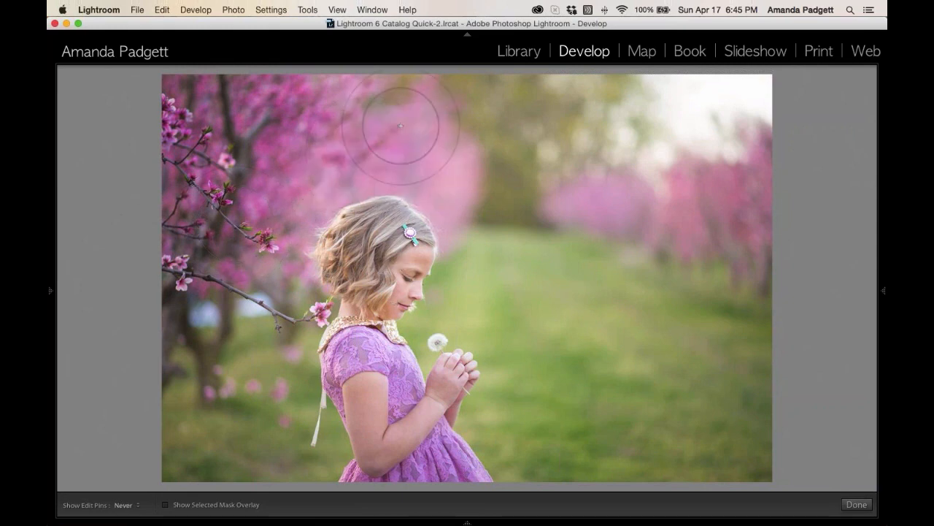
key("h")
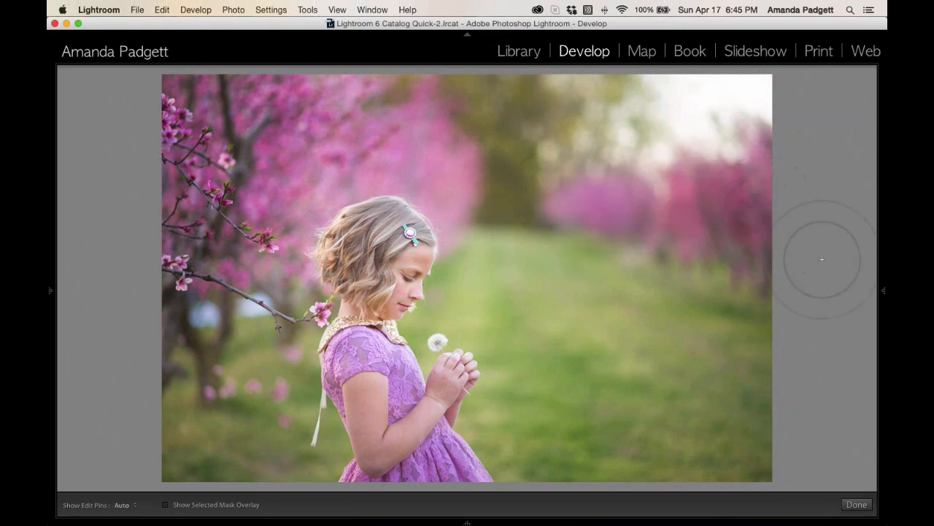
key("h")
key("Delete")
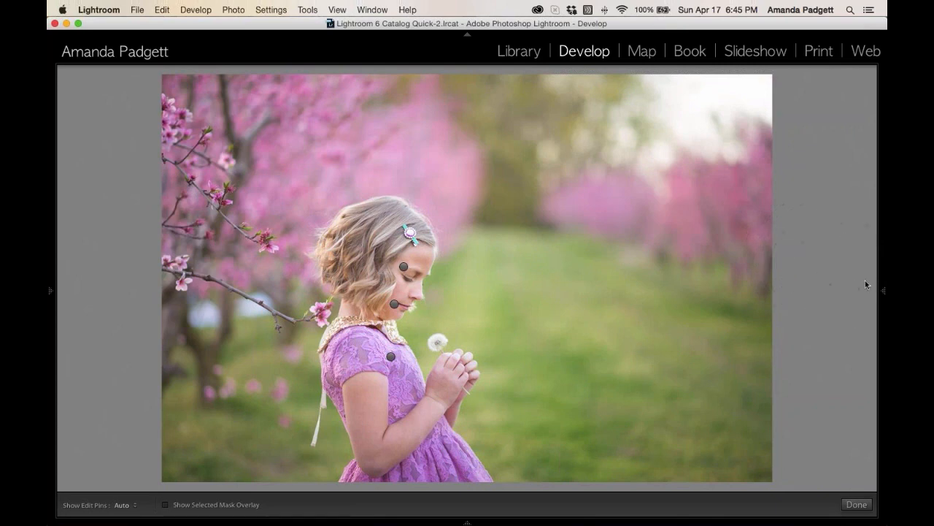
Activate the Graduated Filter tool and hide the side panels to view the girl's photo at full width.
mouse_move(879, 289)
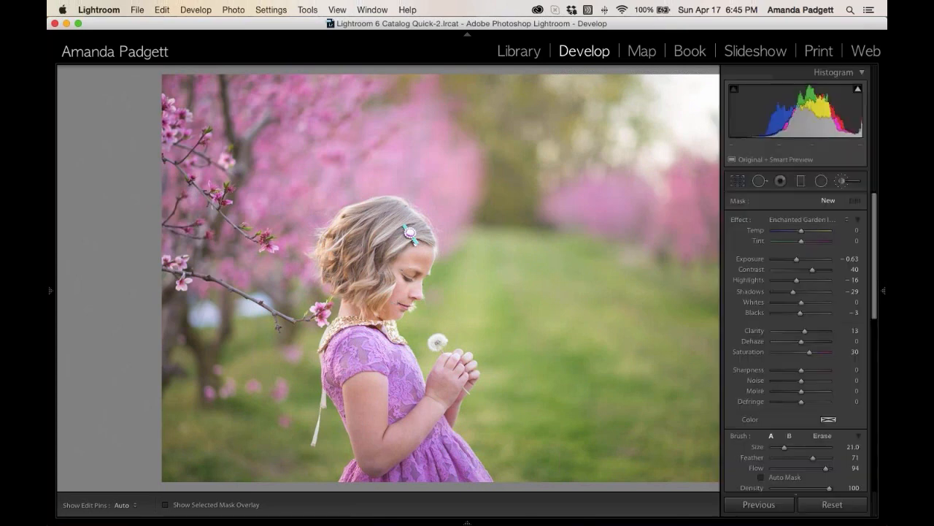
left_click(805, 186)
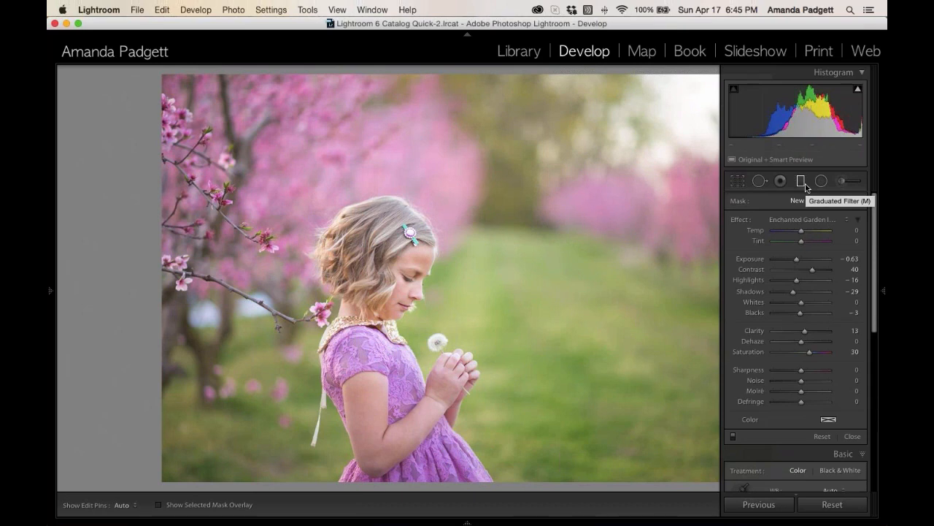
key("Tab")
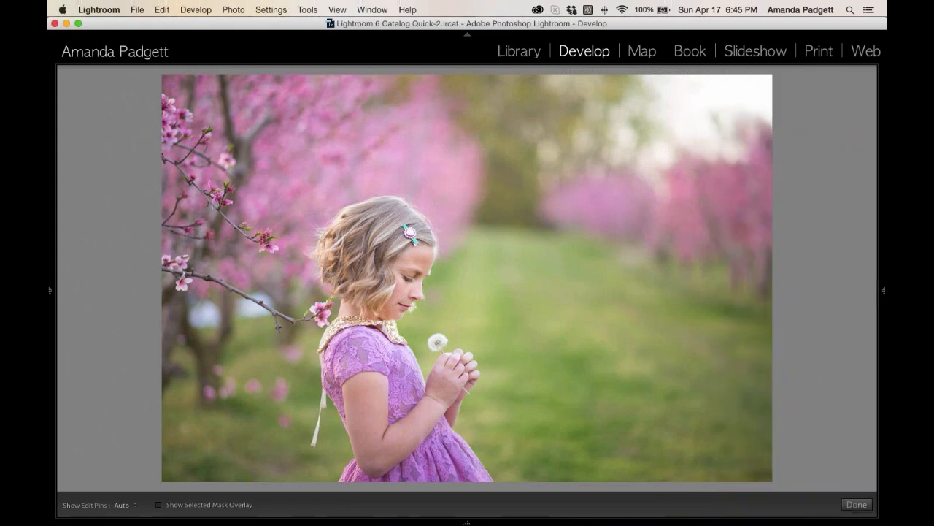
Open the photo of the girl leaning on the dark chair by the barn and reset its develop settings.
mouse_move(466, 522)
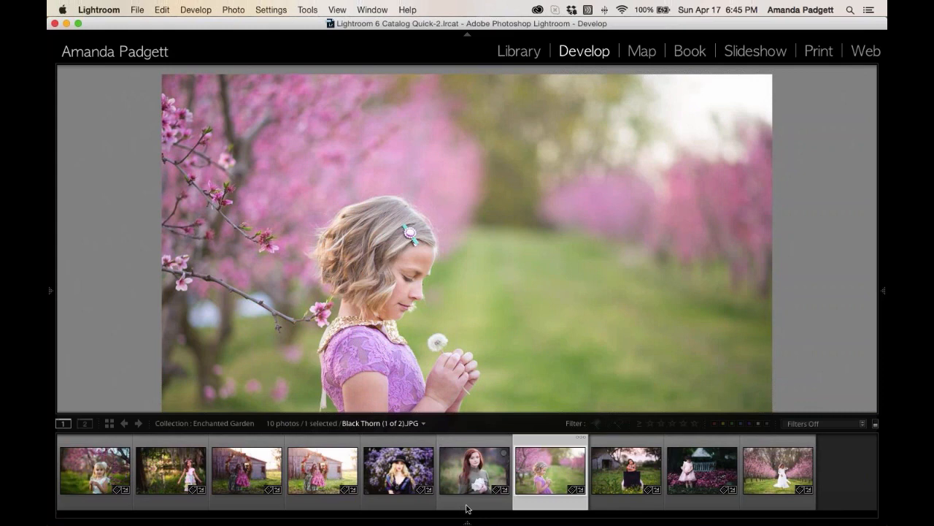
left_click(619, 476)
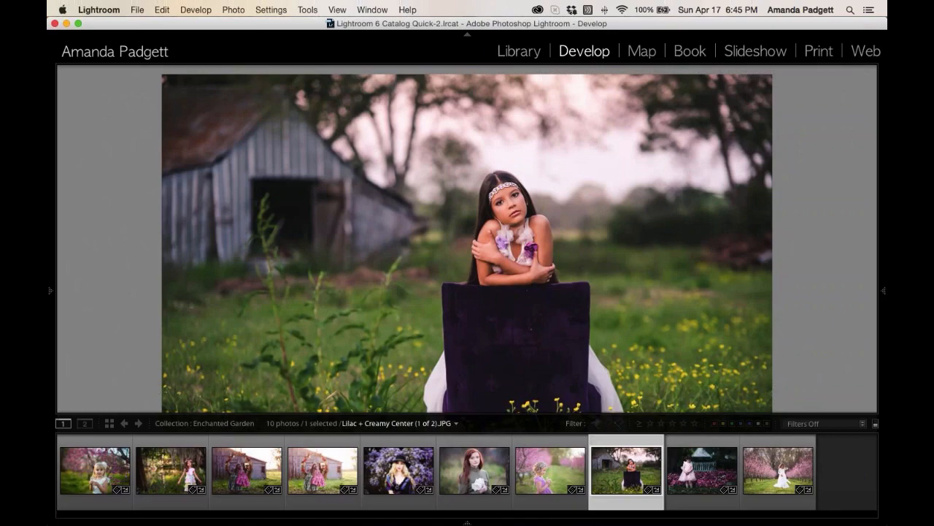
mouse_move(882, 289)
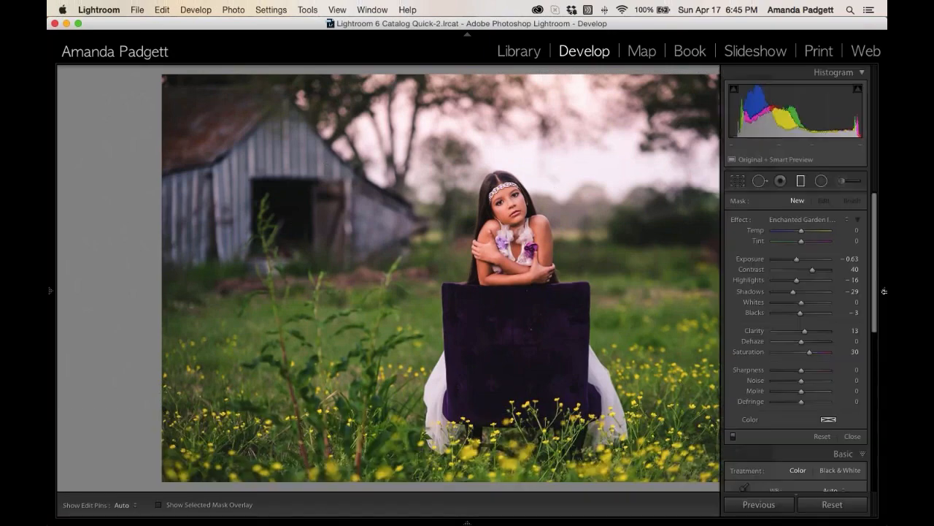
left_click(833, 507)
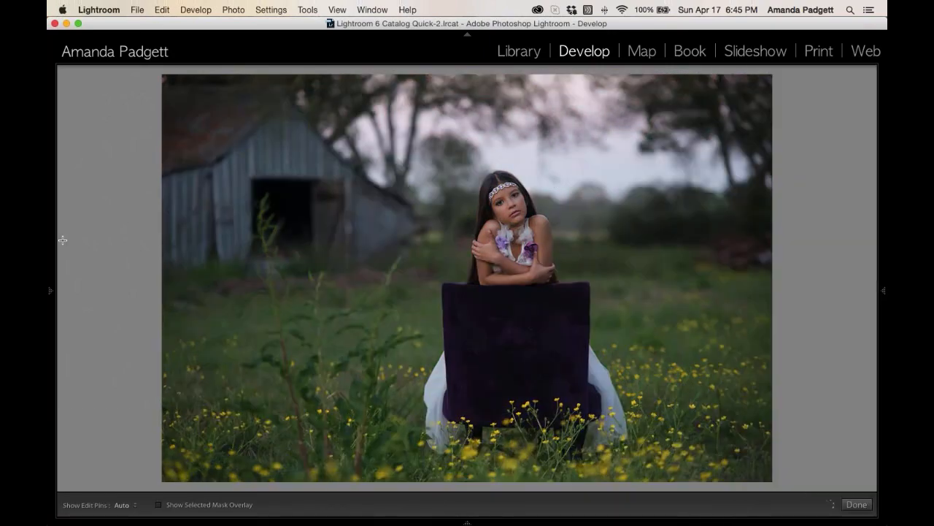
Apply the Azalea preset from the Enchanted Garden Collection to the barn photo.
mouse_move(63, 240)
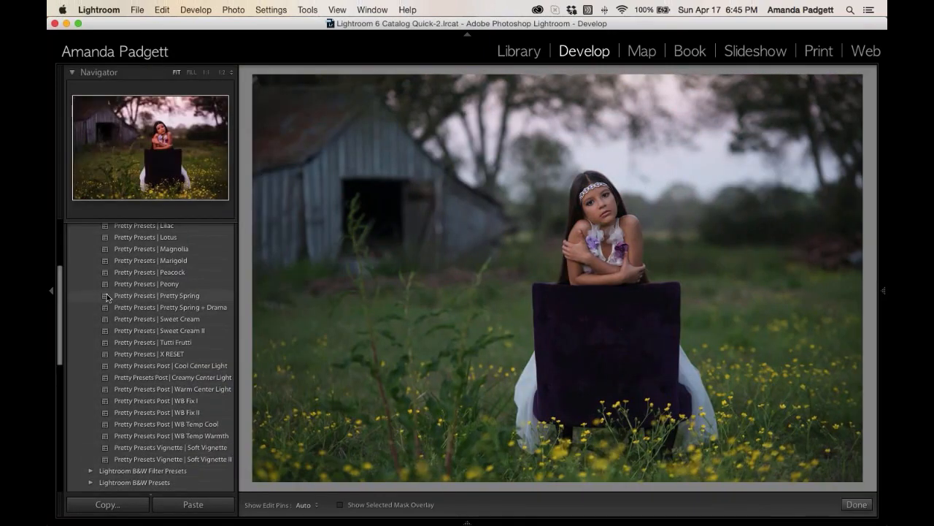
scroll(106, 294, "up", 5)
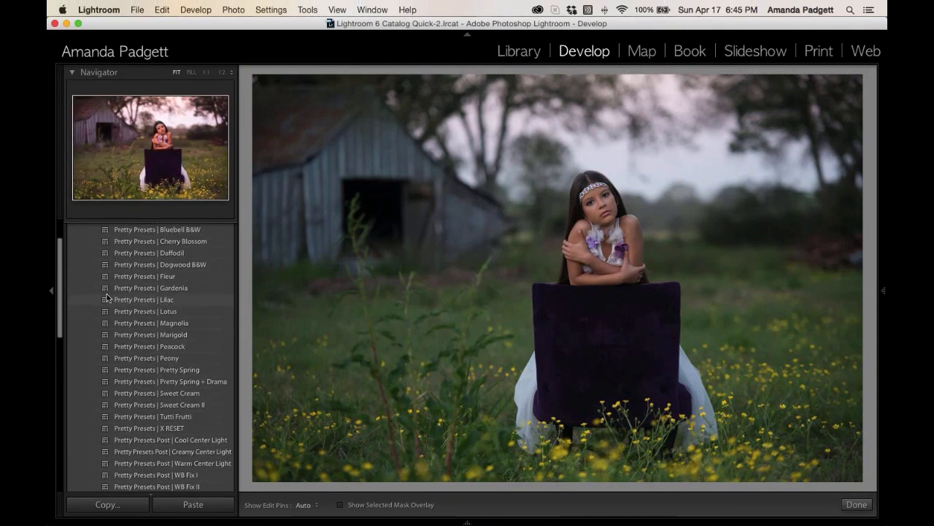
scroll(106, 295, "up", 3)
scroll(106, 294, "up", 1)
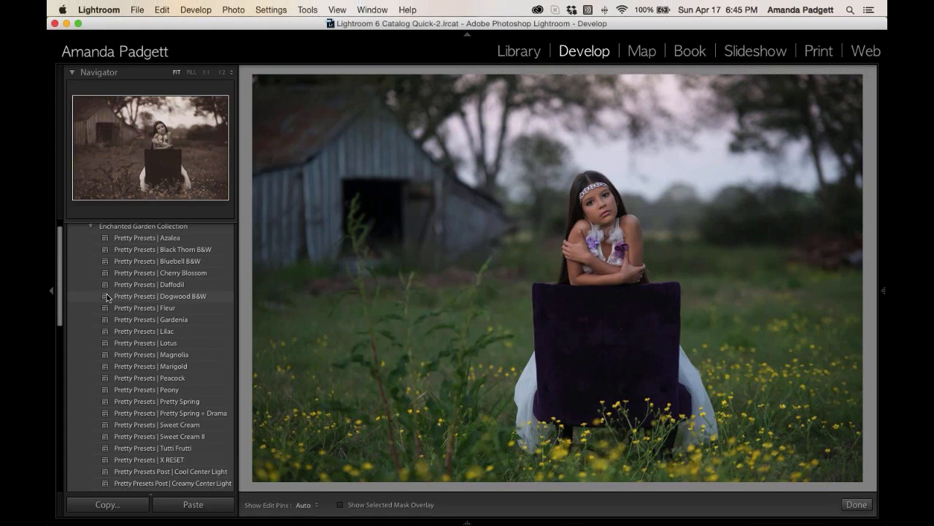
left_click(135, 238)
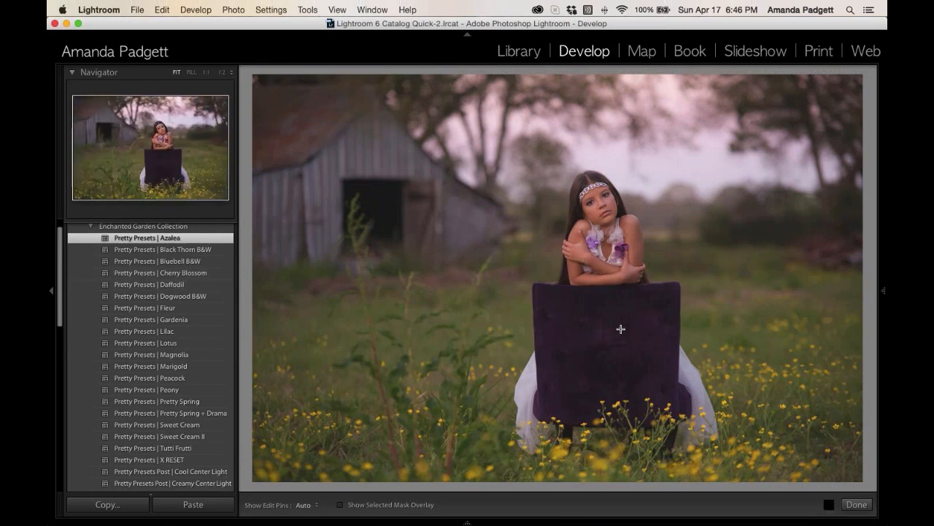
Close the Graduated Filter settings and raise the barn photo's overall exposure to +0.55.
left_click(882, 292)
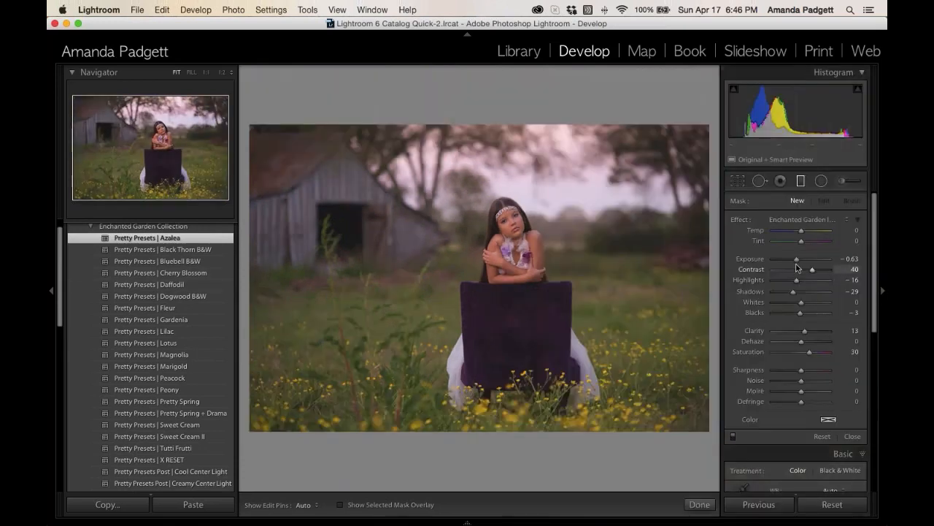
left_click_drag(796, 264, 803, 264)
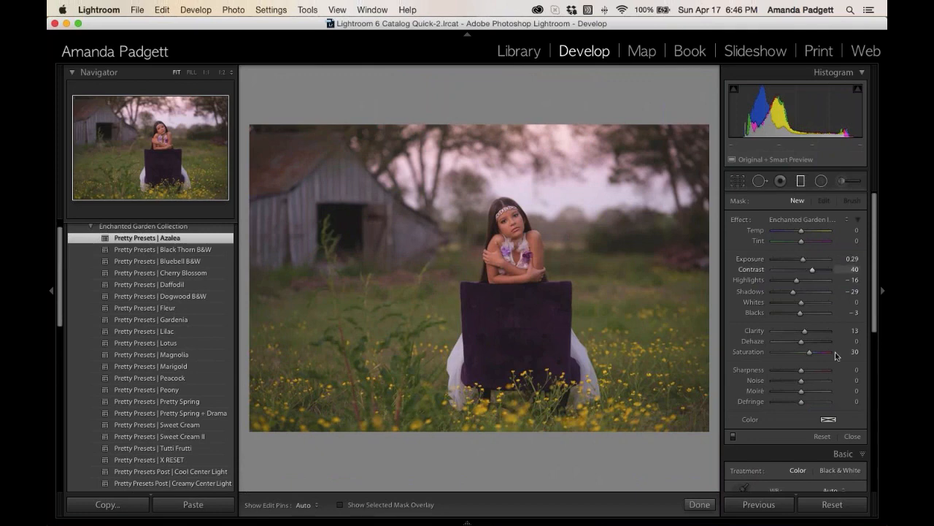
left_click(853, 436)
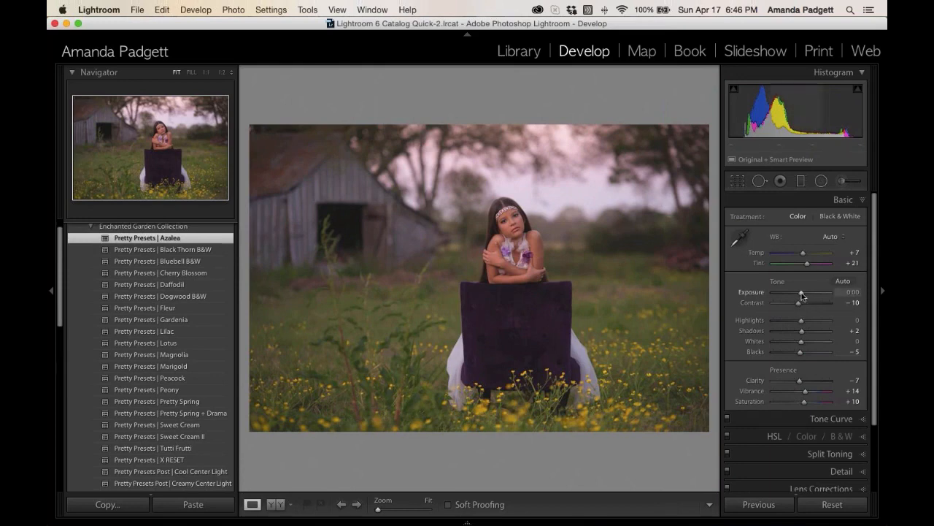
left_click_drag(801, 295, 805, 296)
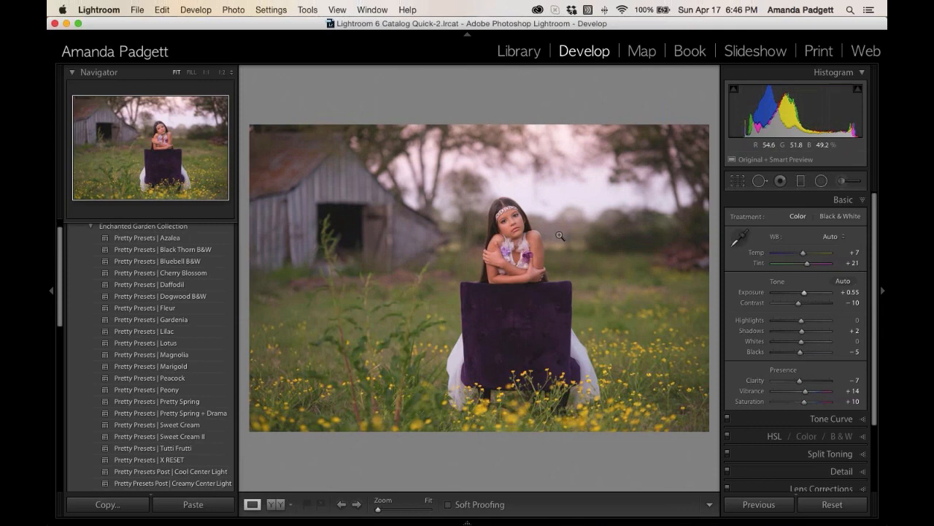
Apply the Bluebell B&W preset to the barn photo, view it without side panels, and set the exposure to +0.40.
left_click(192, 262)
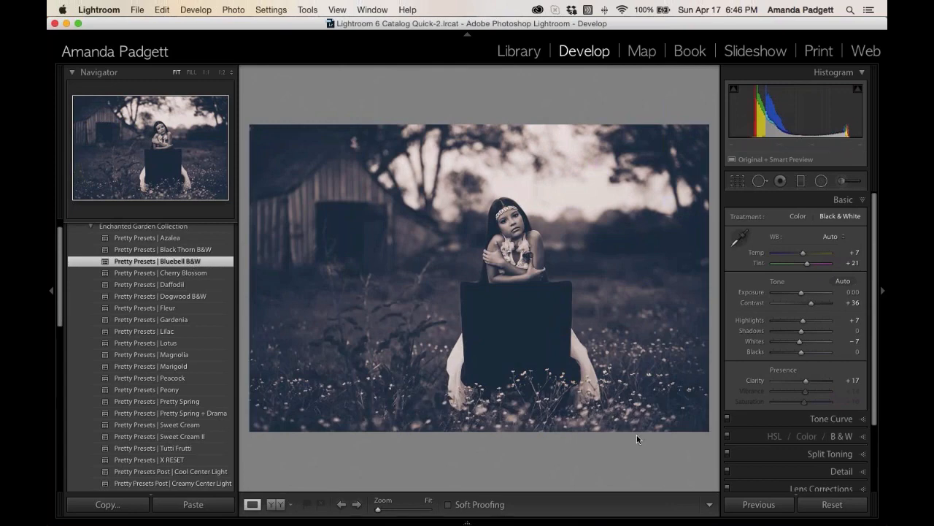
key("Tab")
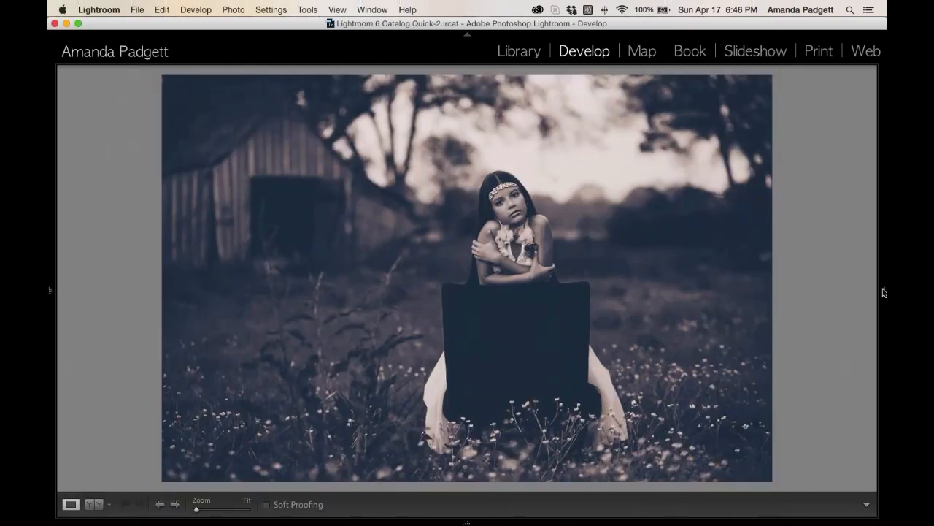
left_click(883, 292)
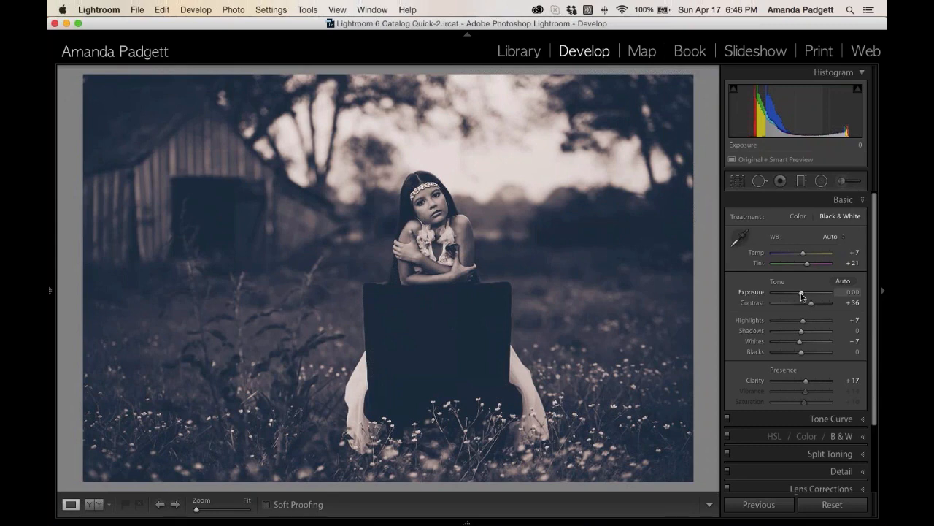
left_click_drag(800, 293, 802, 292)
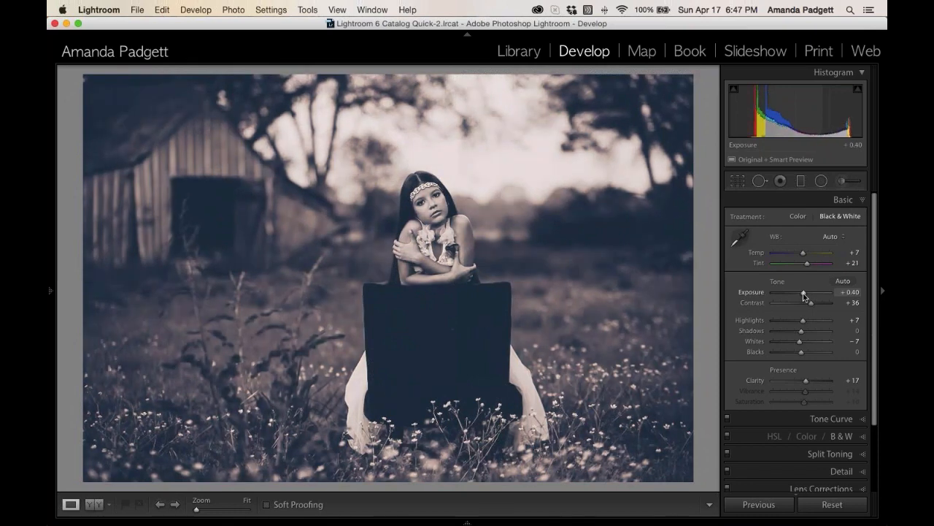
Paint the Enchanted Garden Lighten Matte Effect brush at size 10 over the dark chair and the shadows near the barn.
left_click(847, 182)
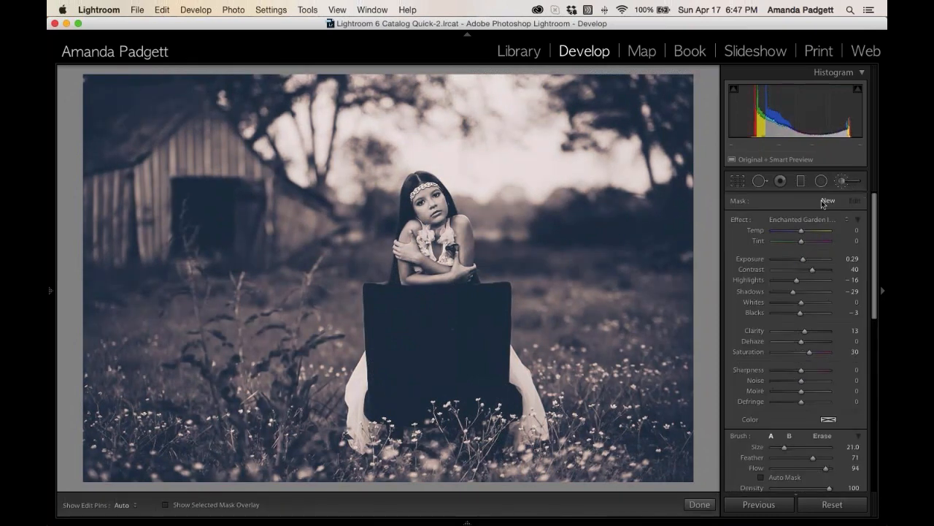
left_click(811, 222)
scroll(784, 361, "down", 10)
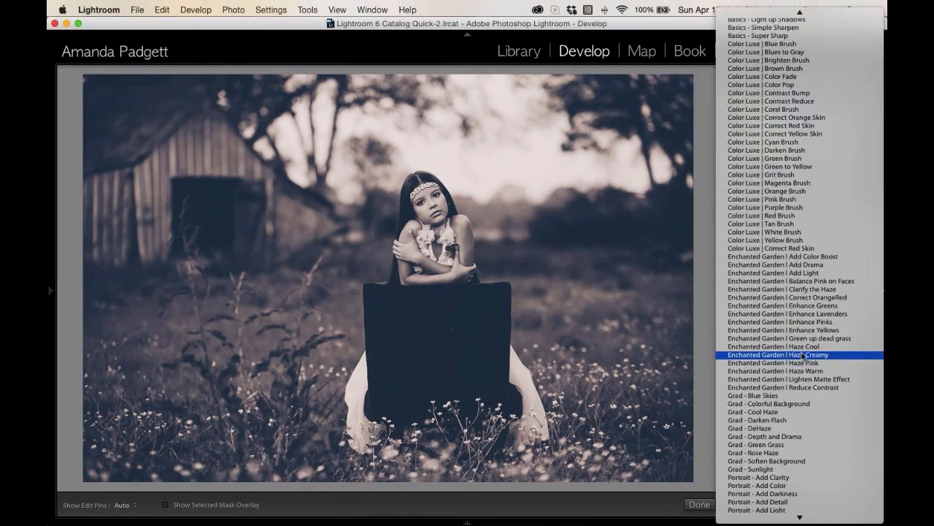
left_click(829, 380)
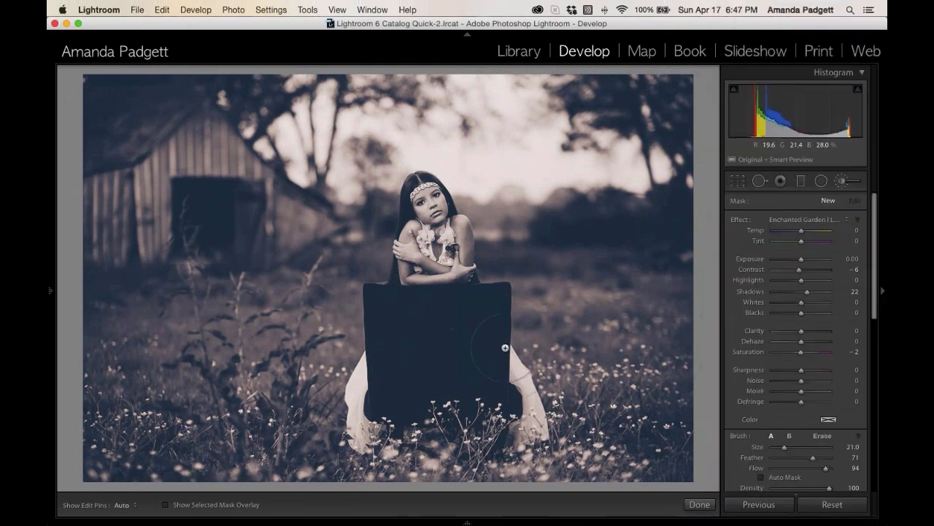
scroll(505, 348, "down", 6)
key("h")
mouse_move(347, 258)
left_mouse_down()
mouse_move(173, 187)
mouse_move(207, 197)
mouse_move(222, 218)
mouse_move(214, 253)
left_mouse_up()
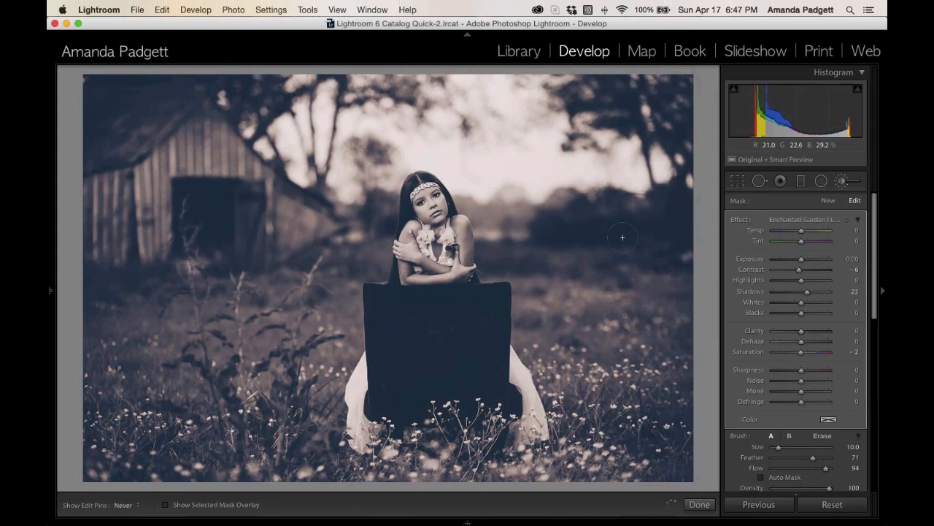
Inspect the brushed areas of the barn photo with the edit pins hidden and shown, and review the brush settings.
key("h")
key("h")
key("h")
key("h")
key("h")
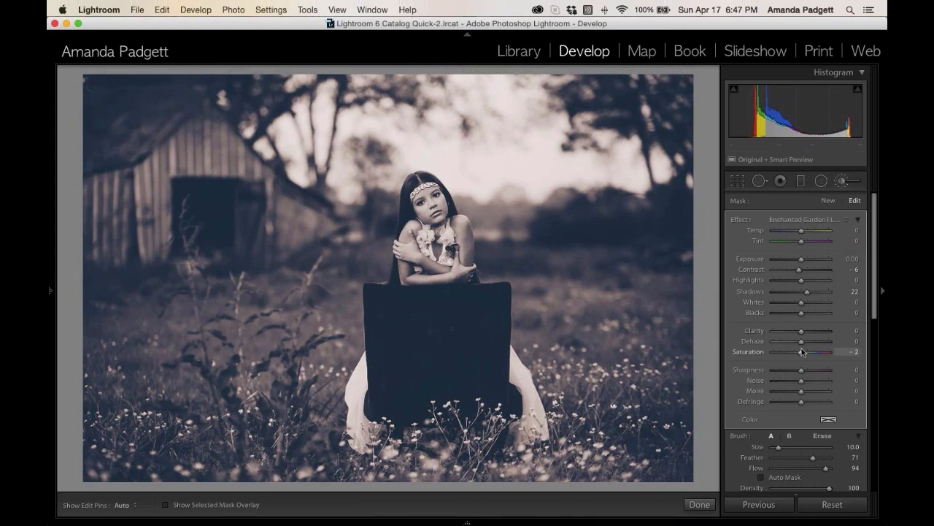
scroll(798, 353, "down", 2)
scroll(798, 353, "down", 1)
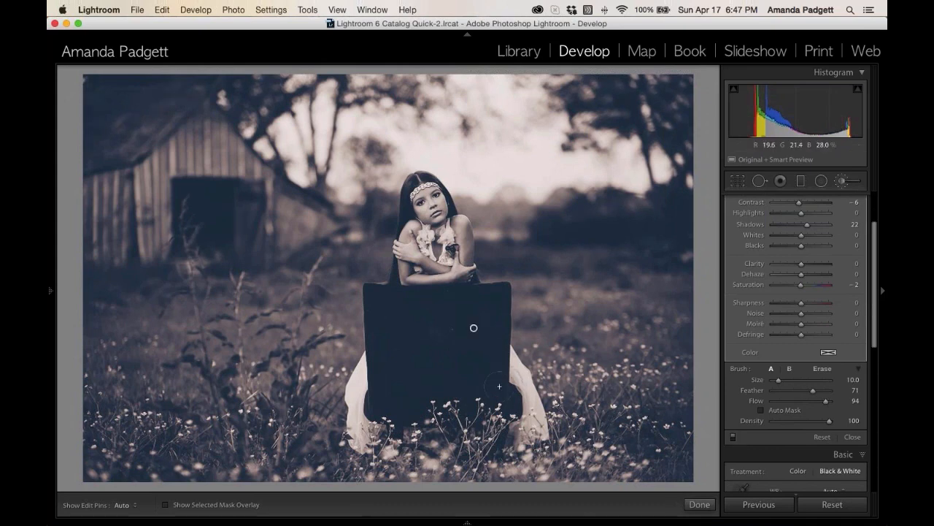
scroll(795, 240, "up", 2)
scroll(796, 292, "up", 2)
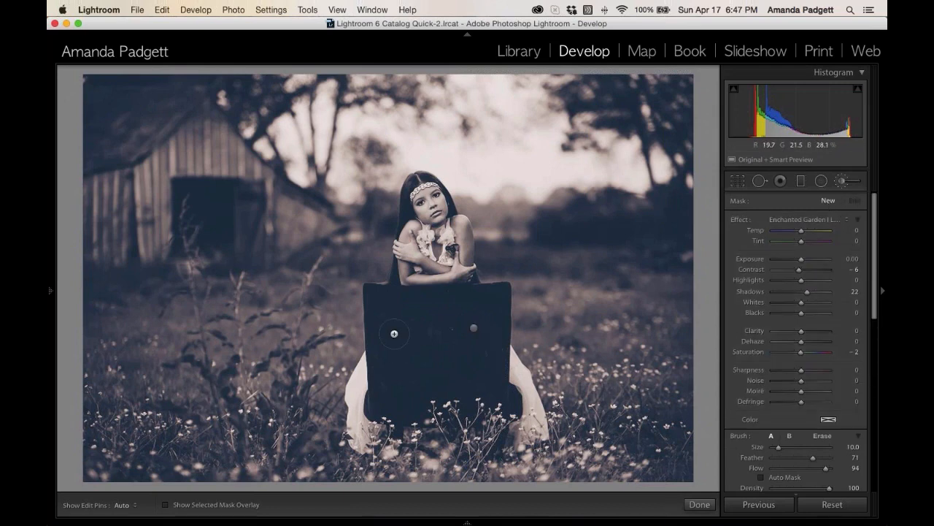
key("h")
key("h")
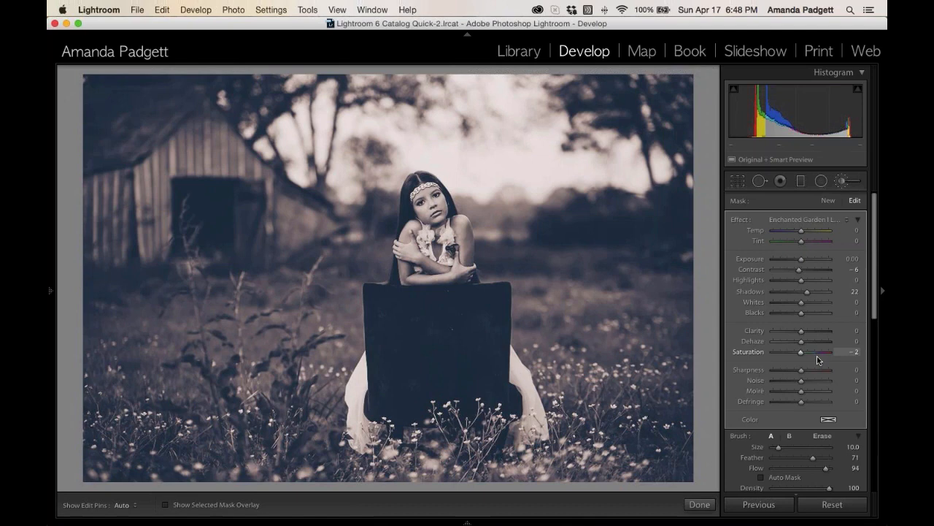
Finish the adjustment brush edits and reset the barn photo's exposure to 0.
left_click(701, 510)
key("F7")
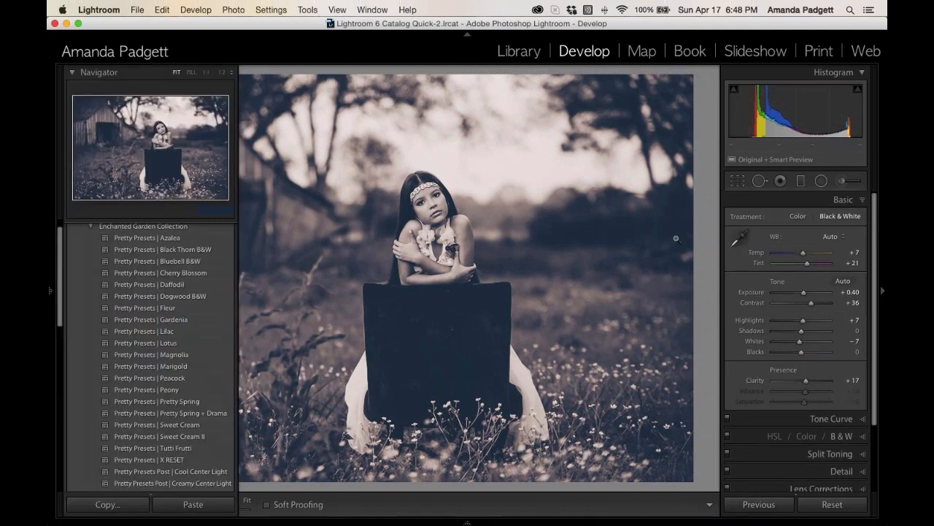
double_click(752, 292)
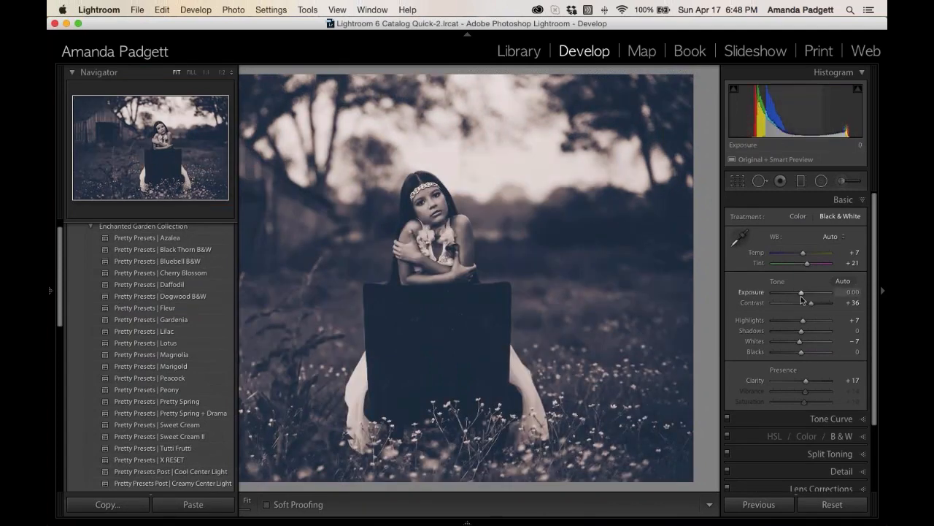
Apply the Creamy Center Light post preset from the Enchanted Garden Collection to the barn photo.
left_click(51, 292)
mouse_move(51, 298)
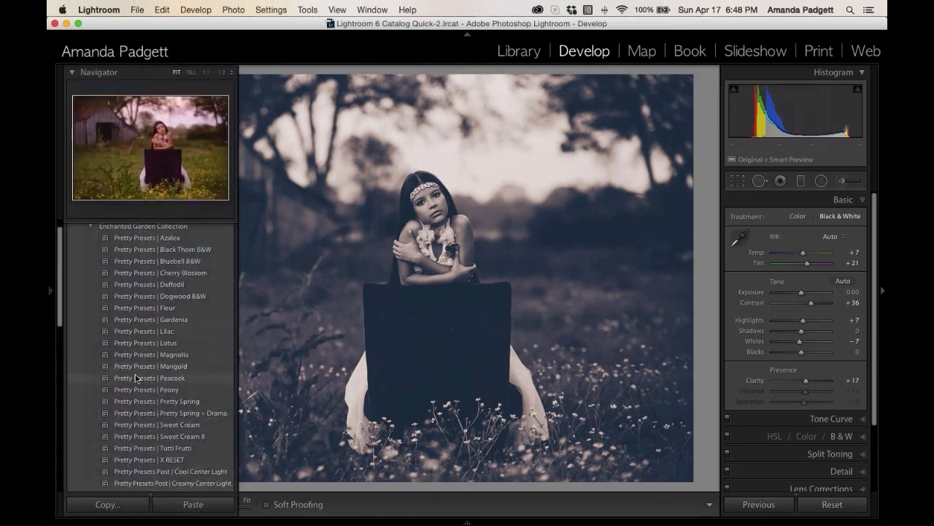
scroll(135, 374, "down", 5)
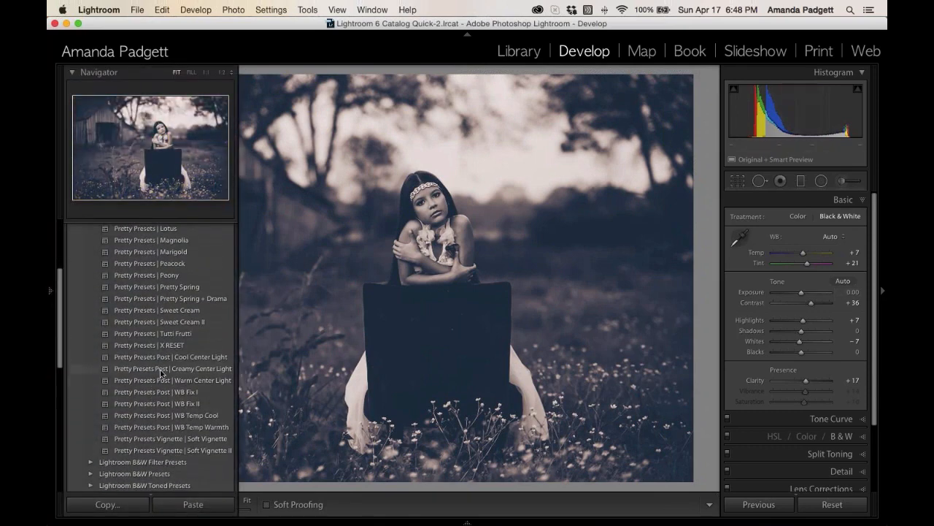
left_click(161, 368)
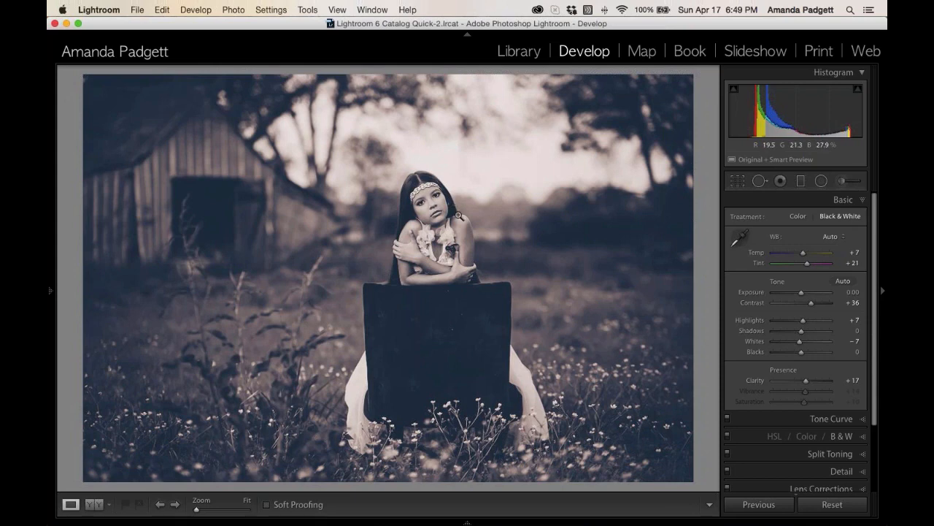
Open the portrait of the red-haired girl holding white flowers and reset its develop settings.
mouse_move(462, 522)
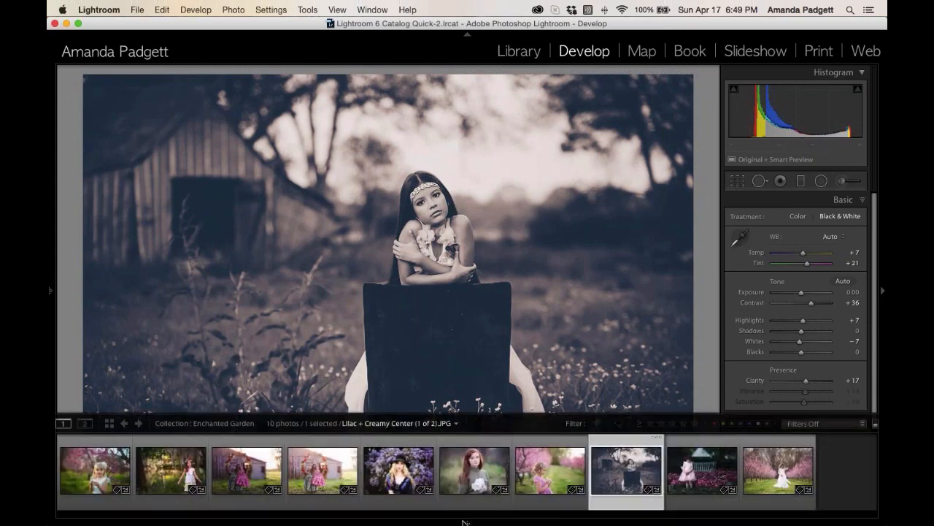
left_click(457, 480)
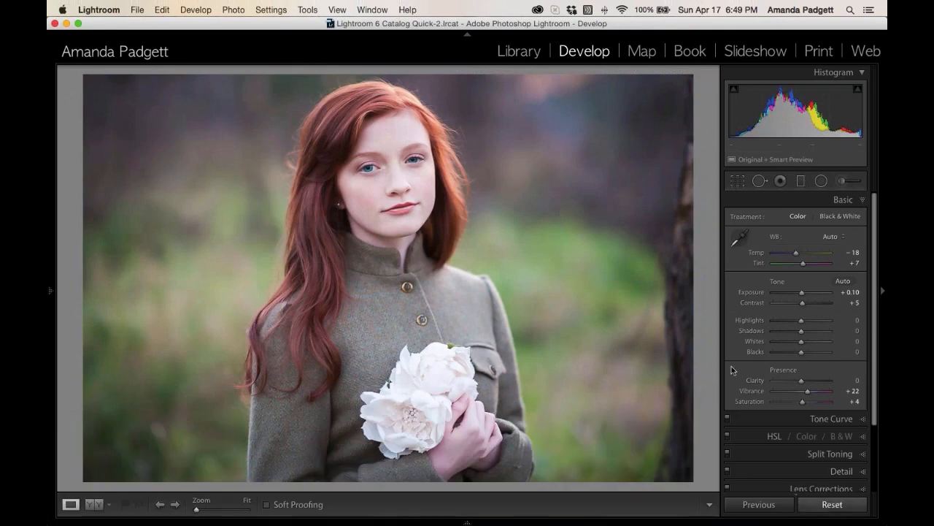
key("super+shift+r")
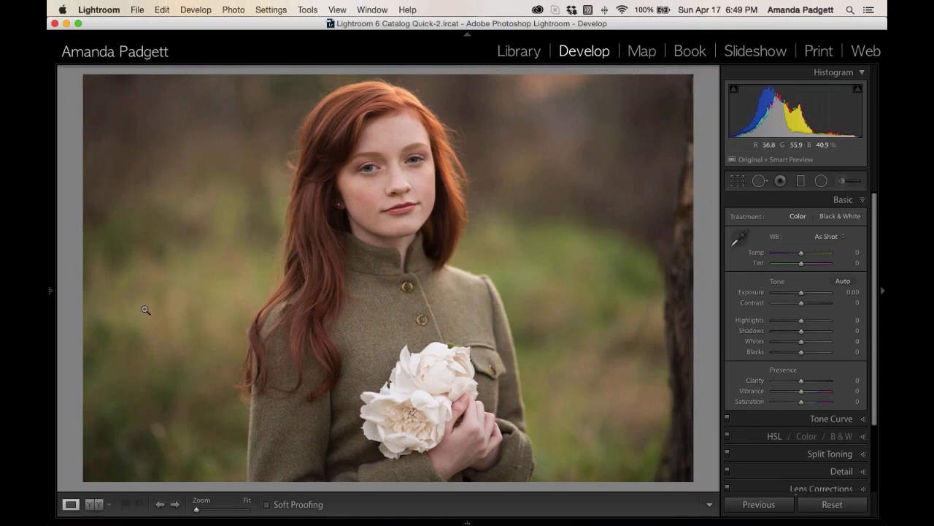
Try the Azalea preset from the Enchanted Garden Collection on the red-haired girl's portrait.
left_click(49, 290)
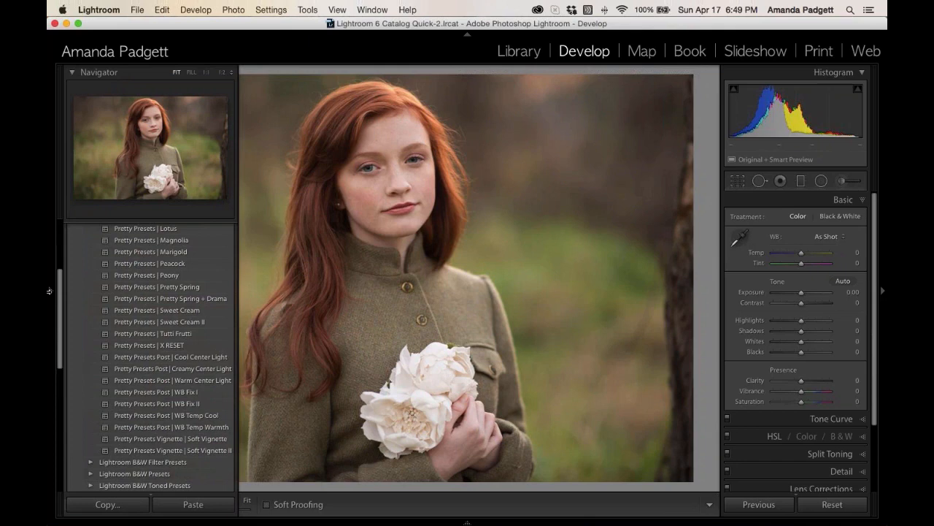
scroll(131, 291, "up", 5)
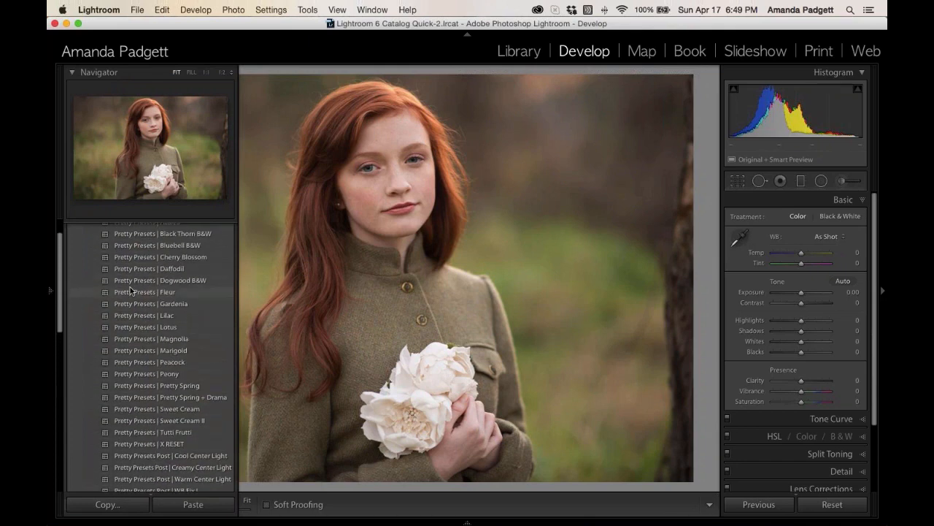
scroll(131, 291, "up", 3)
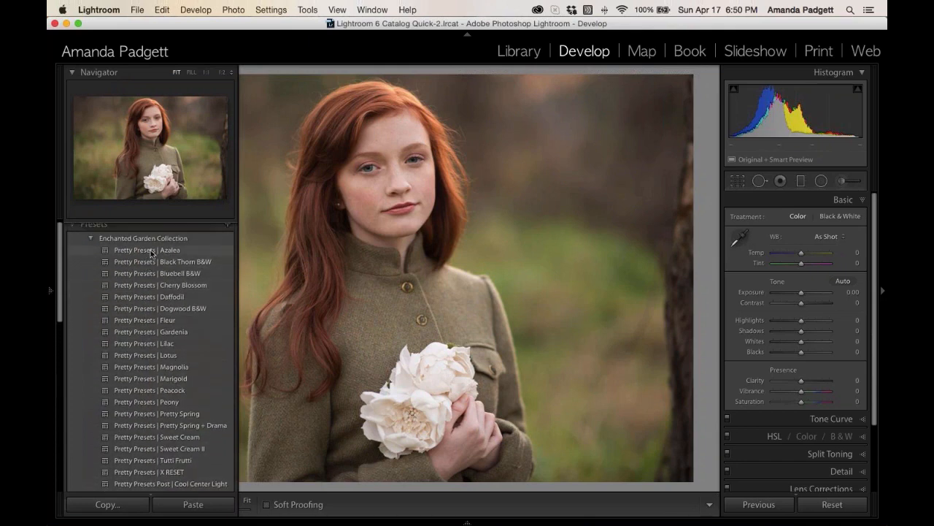
left_click(151, 251)
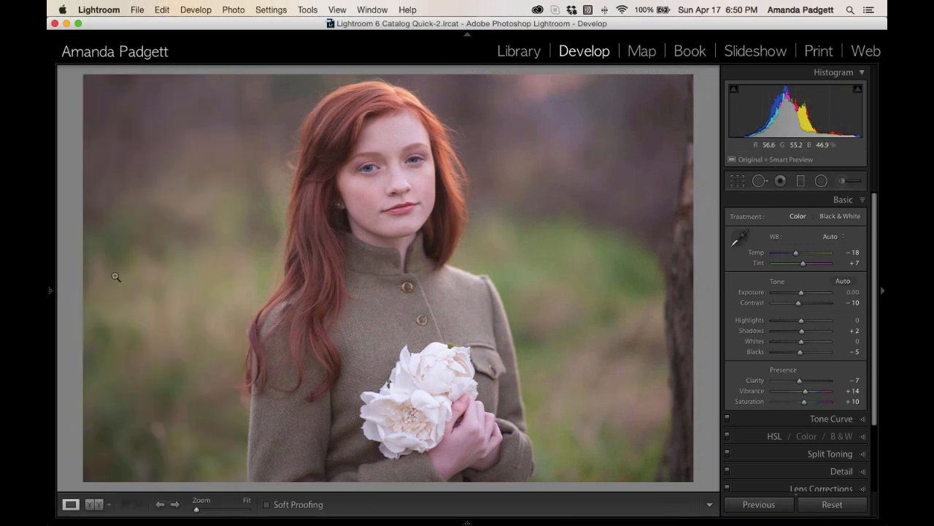
Try the Black Thorn B&W, Bluebell B&W and Cherry Blossom presets in turn, viewing Cherry Blossom with the preset list hidden.
mouse_move(51, 290)
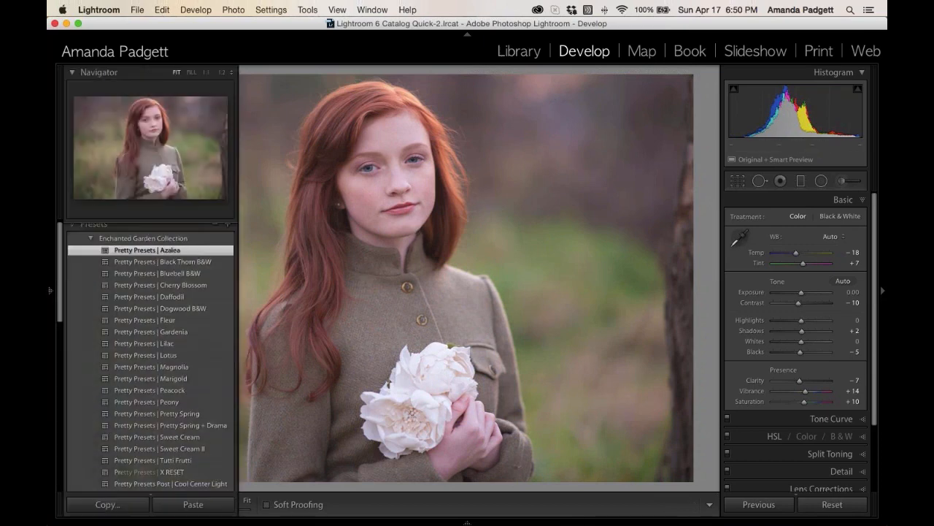
left_click(137, 262)
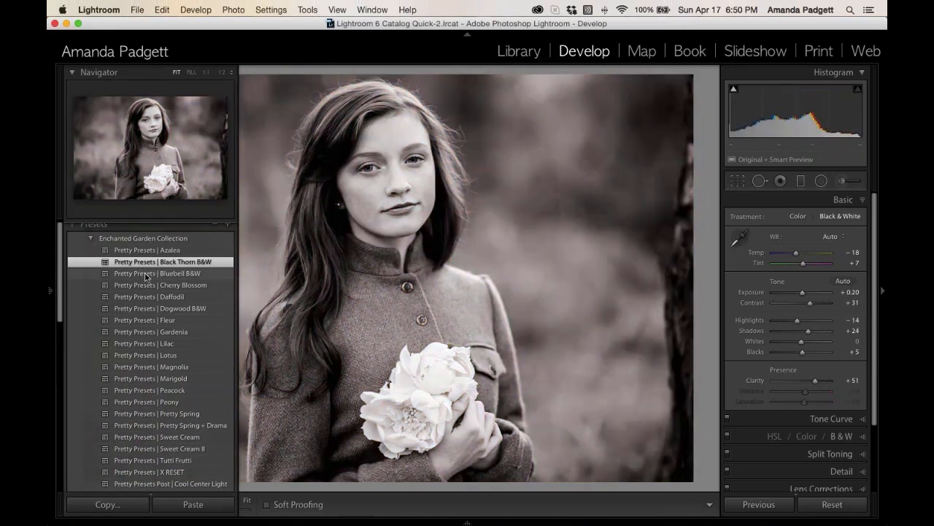
left_click(146, 274)
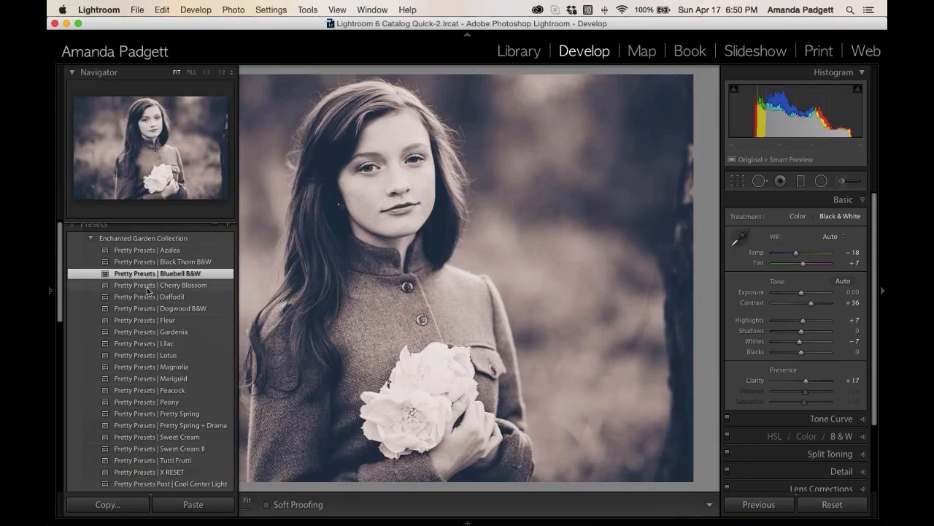
left_click(147, 289)
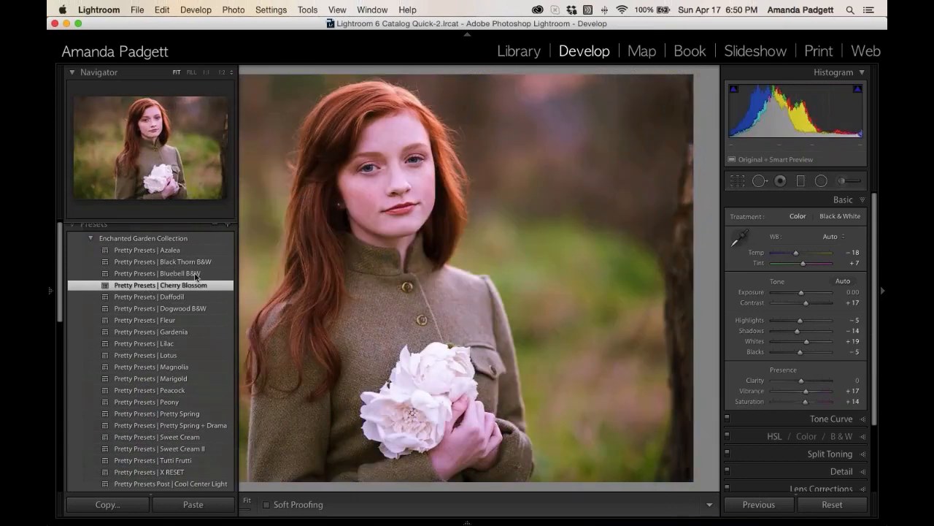
key("F7")
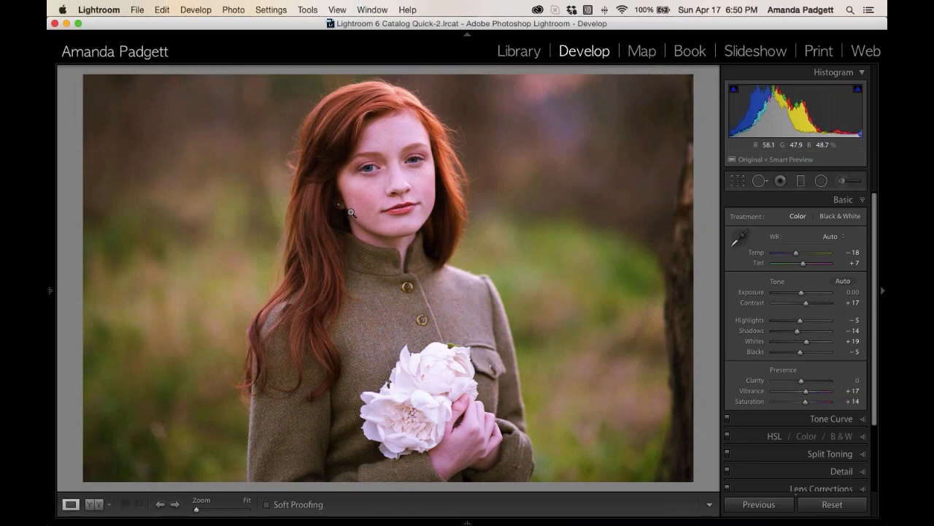
Try the Daffodil, Dogwood B&W and Fleur presets in turn on the portrait, viewing Fleur with the preset list hidden.
mouse_move(51, 290)
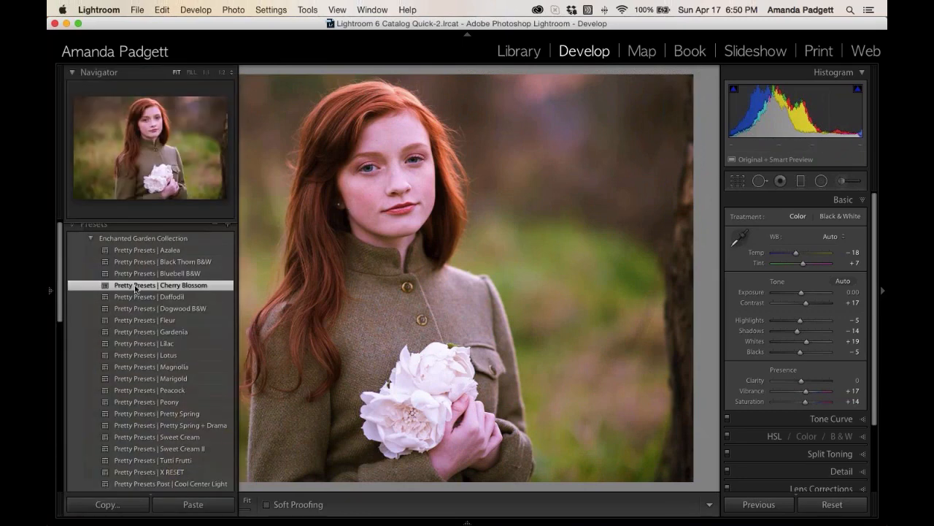
left_click(156, 297)
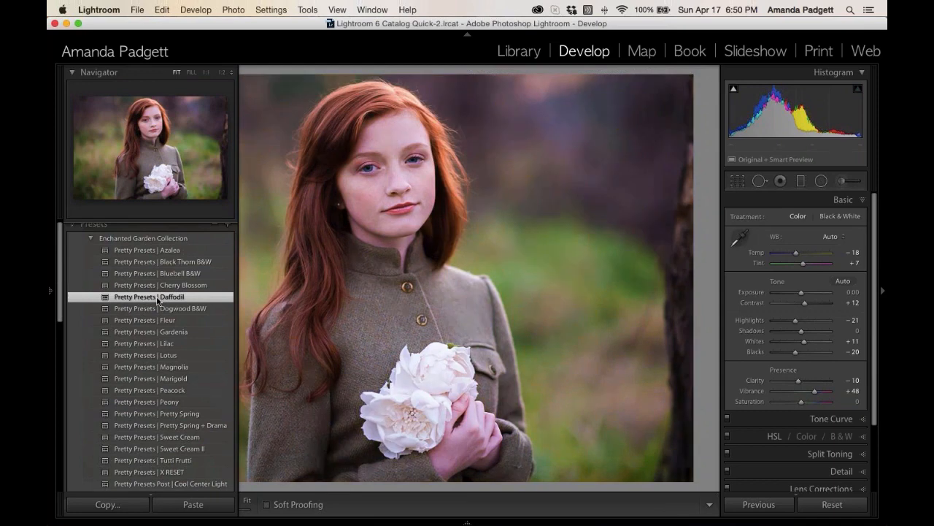
left_click(184, 309)
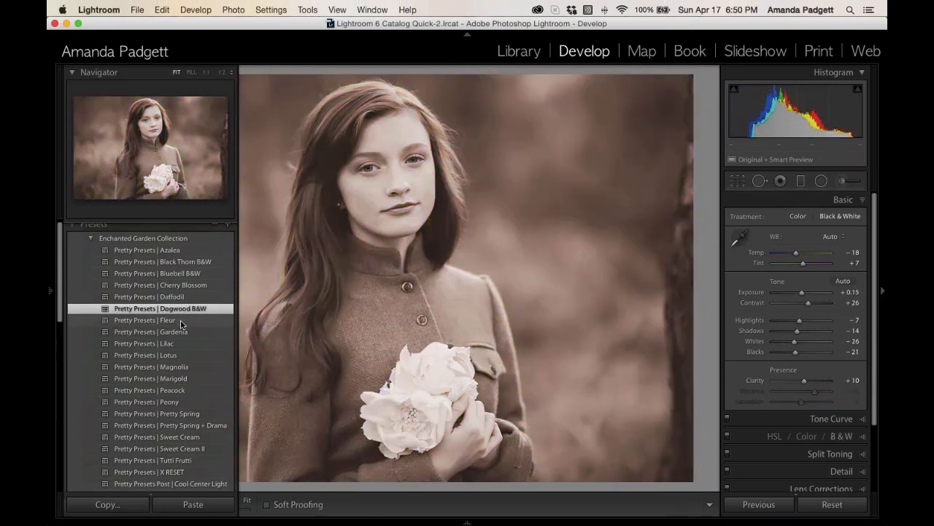
left_click(181, 321)
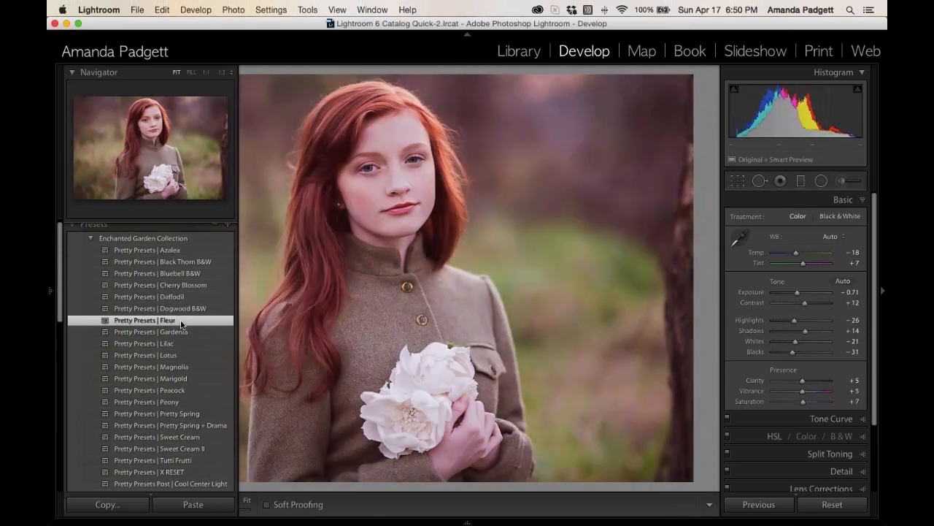
key("F7")
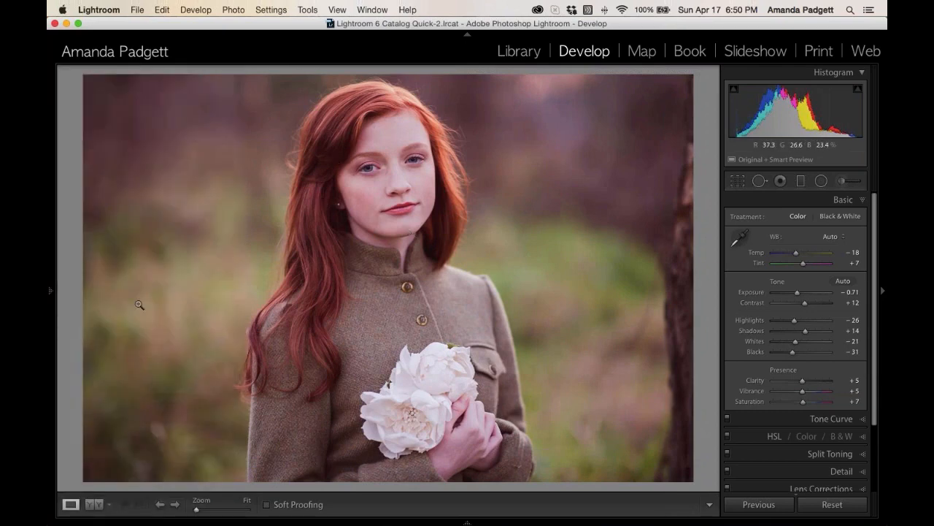
Try the Gardenia and Lilac presets in turn on the red-haired girl's portrait.
left_click(51, 310)
left_click(173, 333)
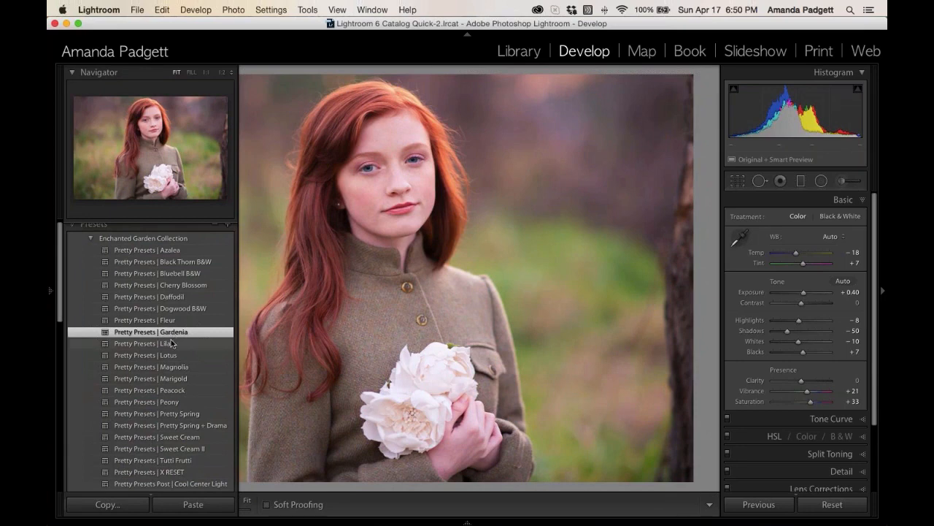
left_click(175, 346)
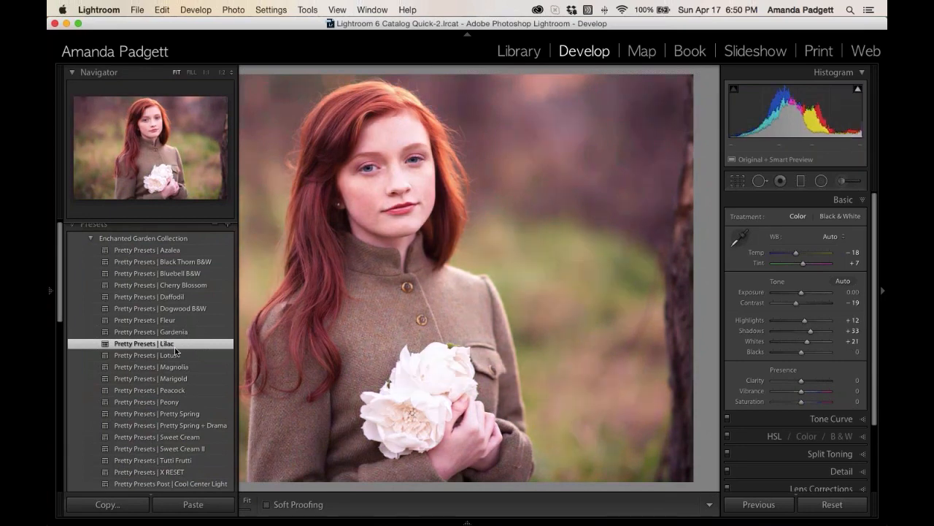
Apply the Lotus preset to the red-haired girl's portrait and view the photo without the side panels.
left_click(182, 355)
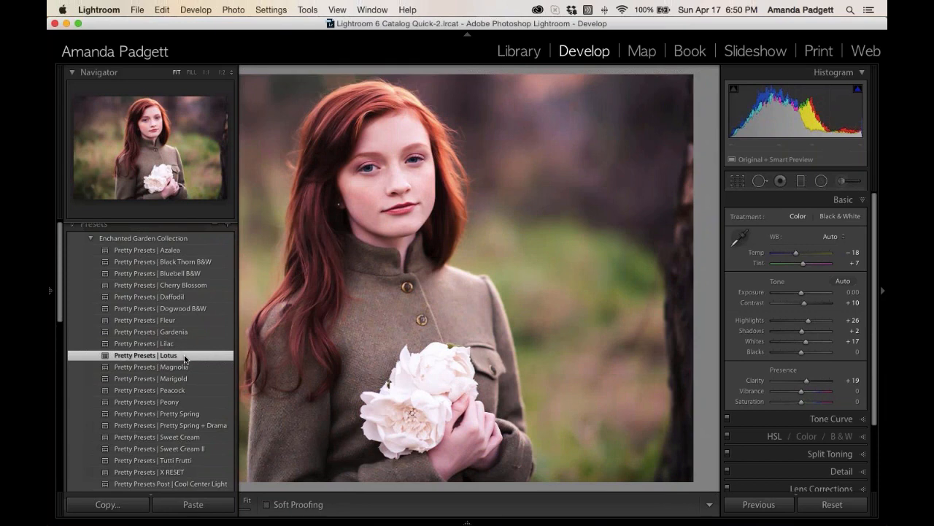
key("t")
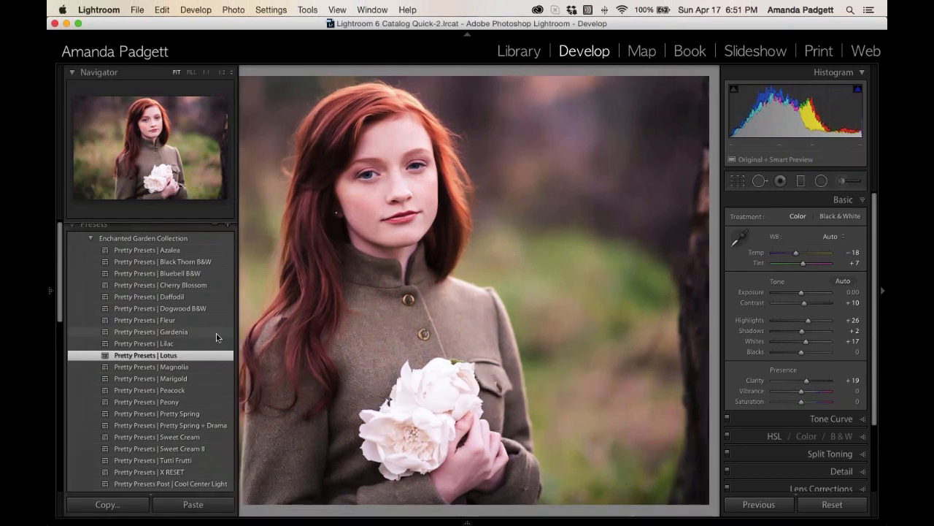
key("t")
key("Tab")
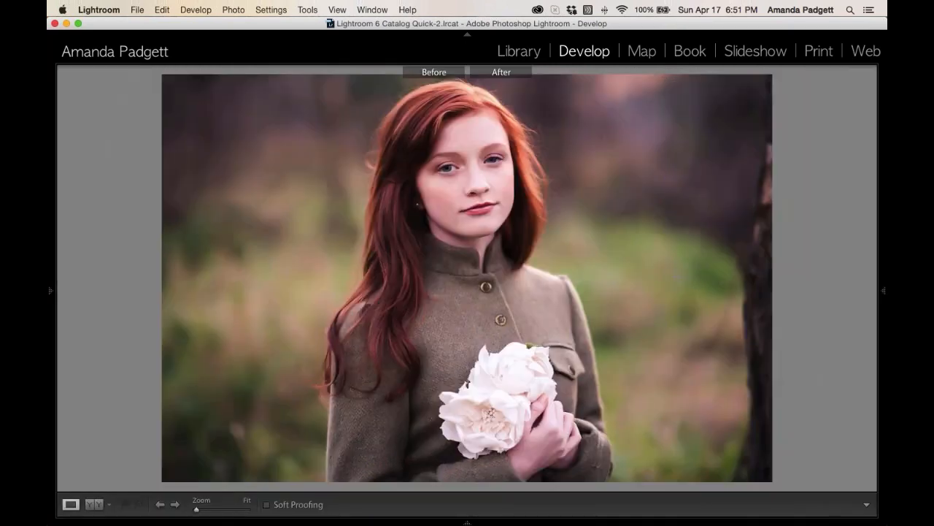
Compare the Lotus edit with the original side by side and save it as a snapshot named Intro.
key("y")
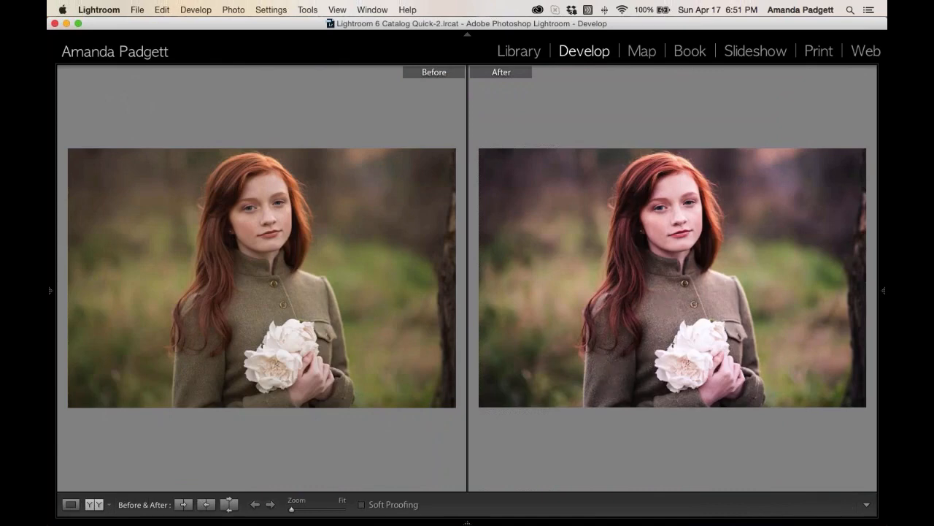
key("super+n")
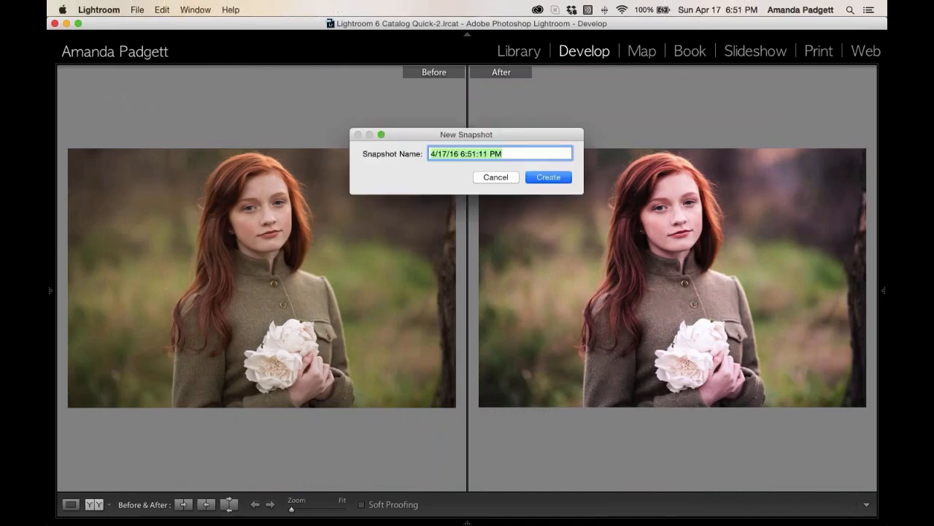
type("Intro")
key("Return")
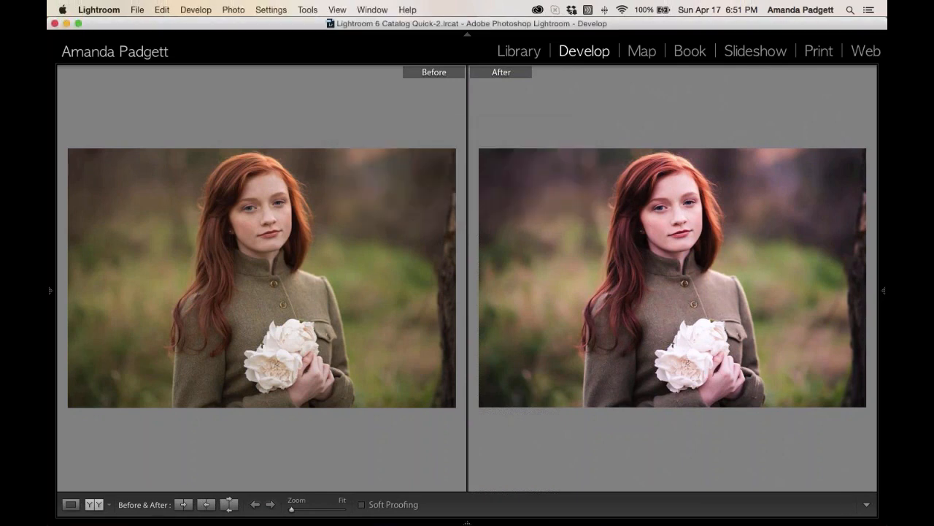
key("y")
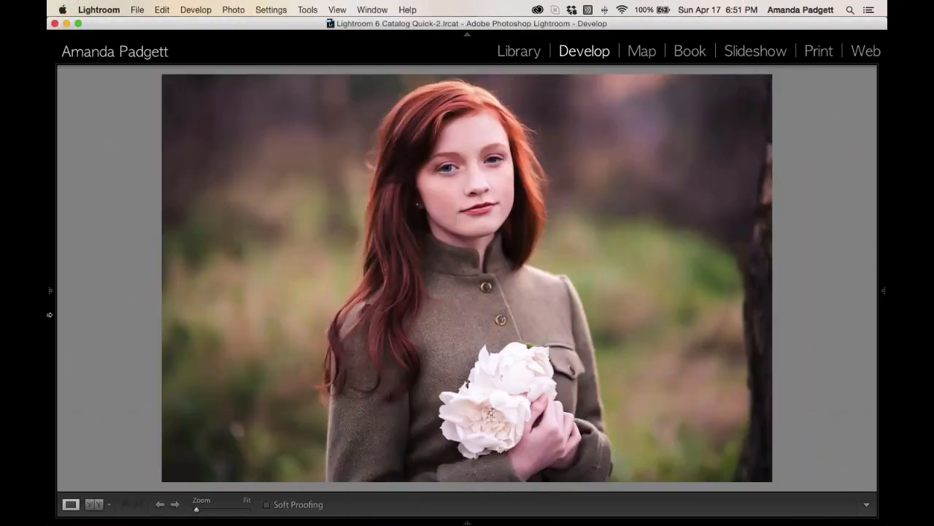
Try the Magnolia and Marigold presets, and apply Peacock to the red-haired girl's portrait, viewed without the preset list.
mouse_move(50, 288)
left_click(72, 229)
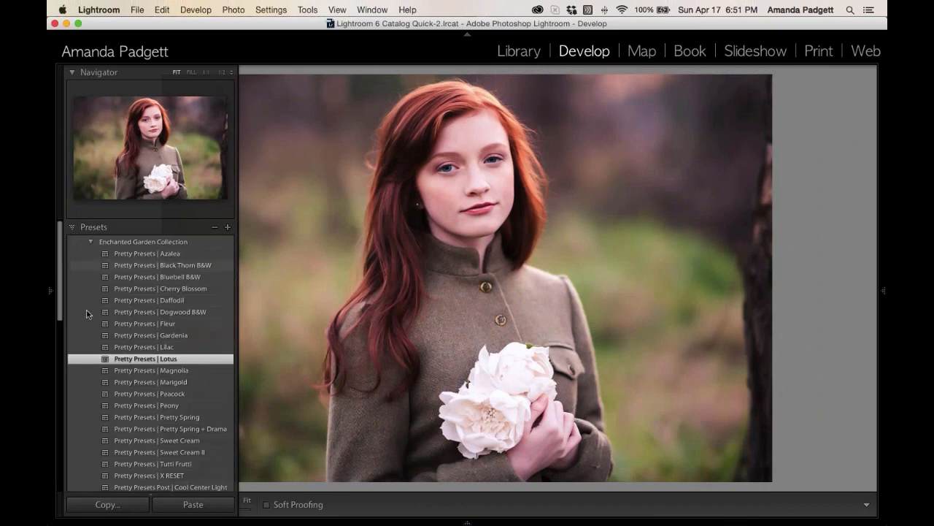
left_click(149, 373)
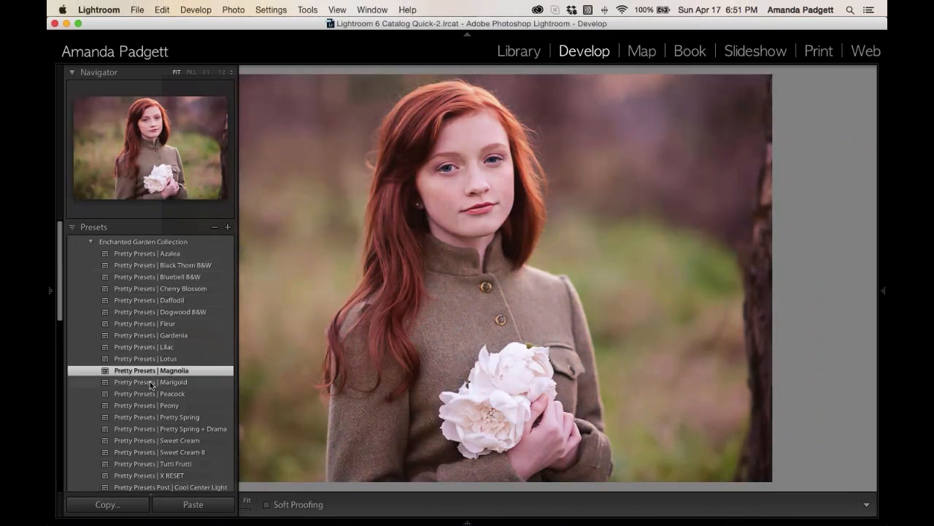
left_click(151, 381)
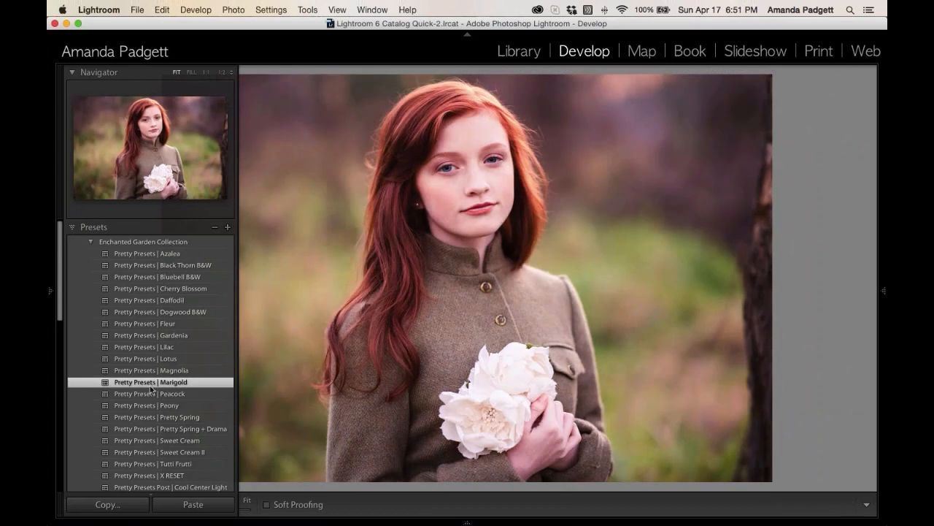
left_click(151, 394)
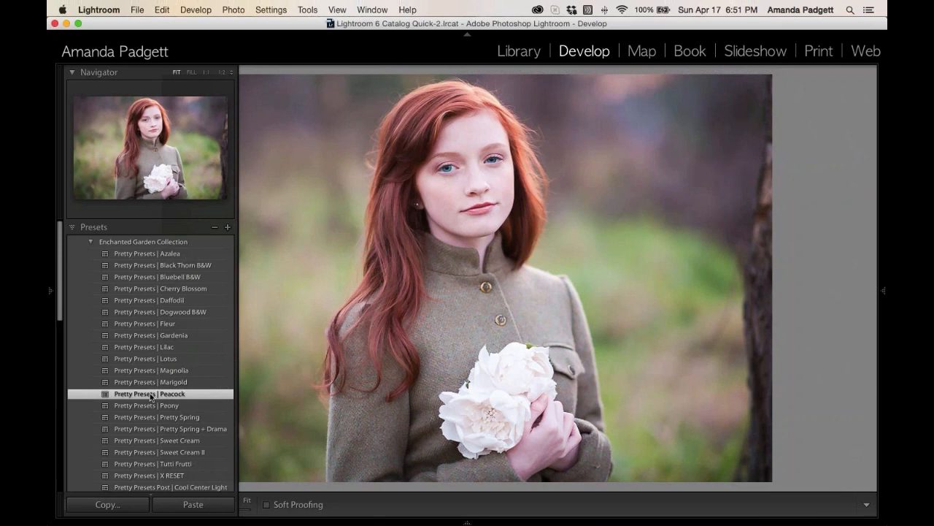
key("F7")
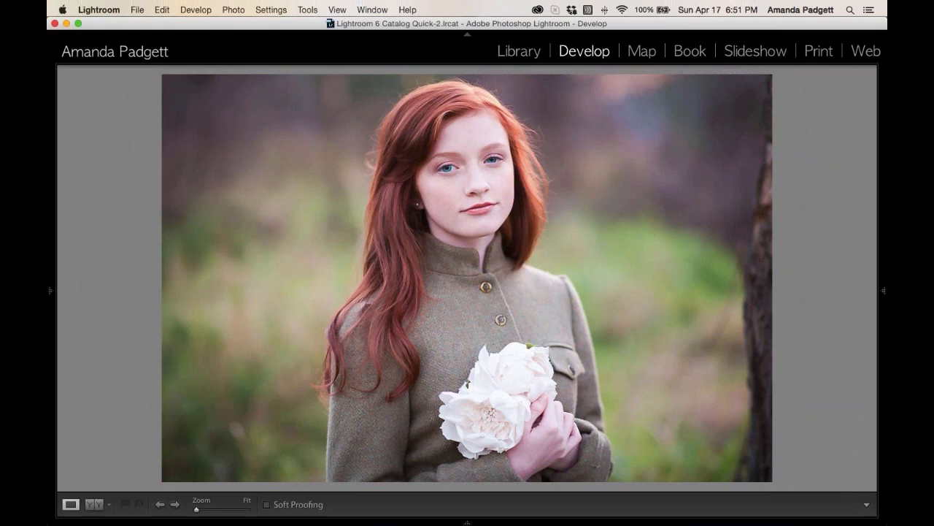
Lower the portrait's exposure to +0.10 and its highlights to -23.
mouse_move(883, 292)
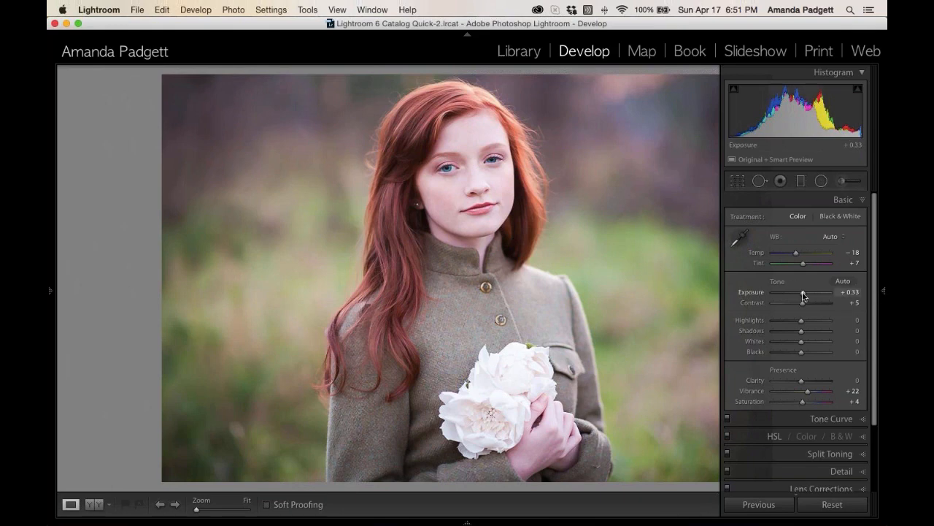
left_click_drag(804, 296, 803, 297)
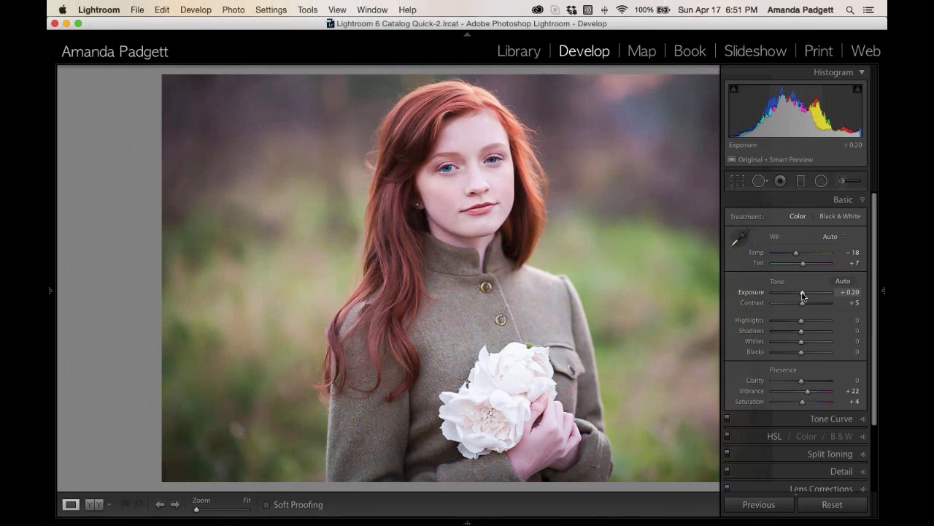
left_click_drag(804, 296, 795, 322)
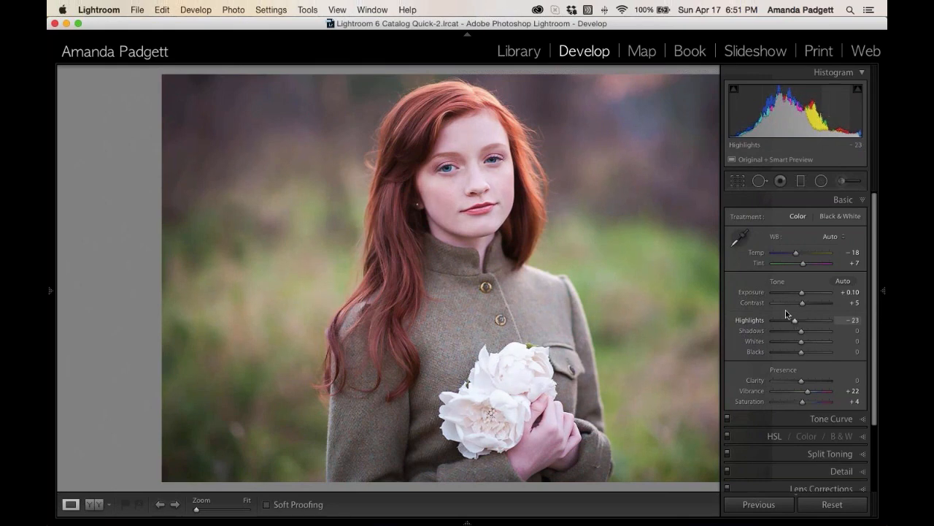
Paint the girl's face and hands with the Enchanted Garden Balance Pink on Faces adjustment brush.
left_click(843, 181)
left_click(816, 220)
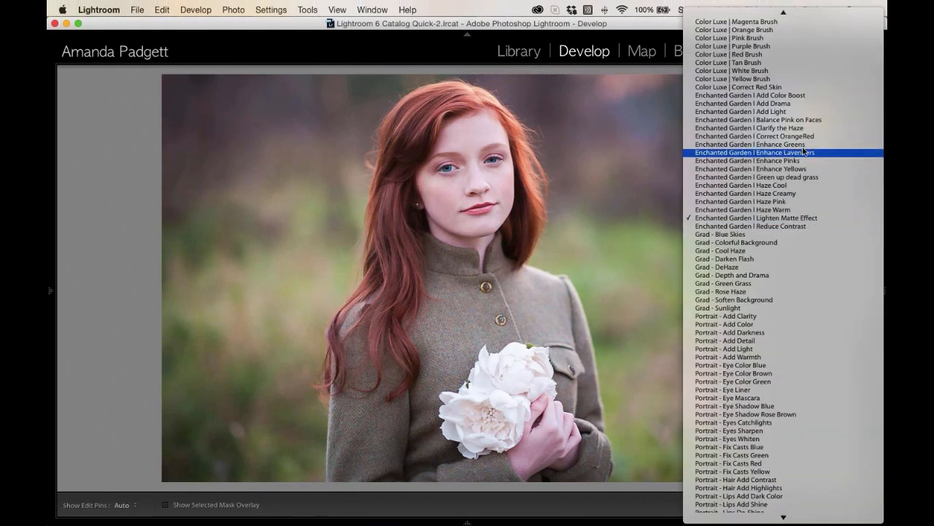
left_click(806, 125)
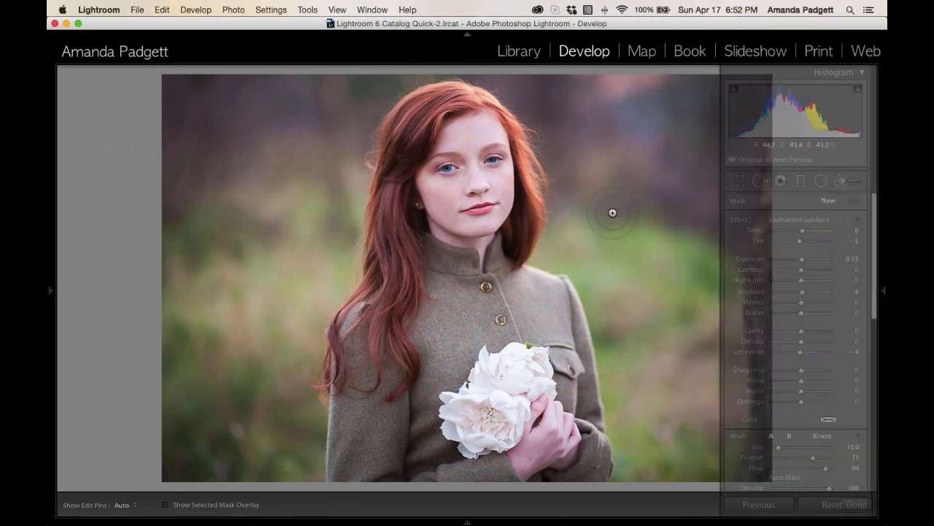
key("h")
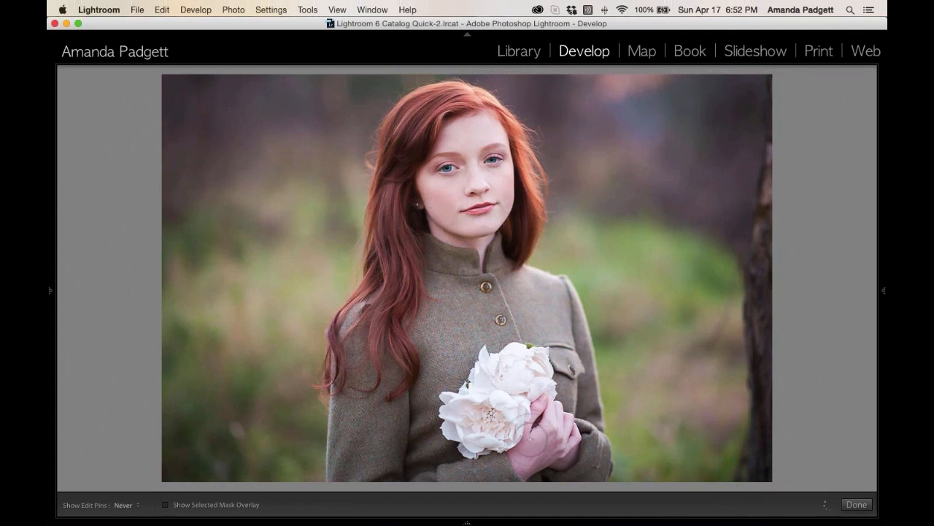
key("h")
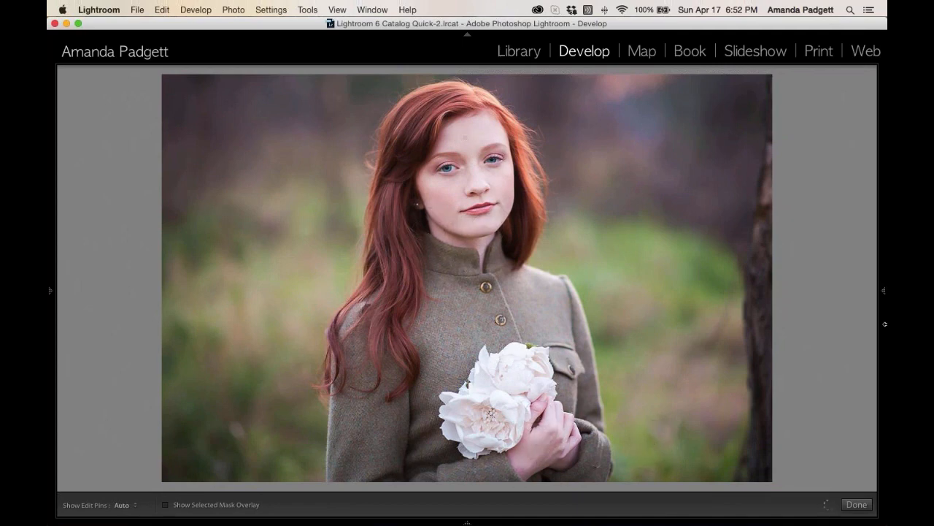
Turn the brush adjustments off and back on to compare the girl's skin with and without them.
left_click(884, 324)
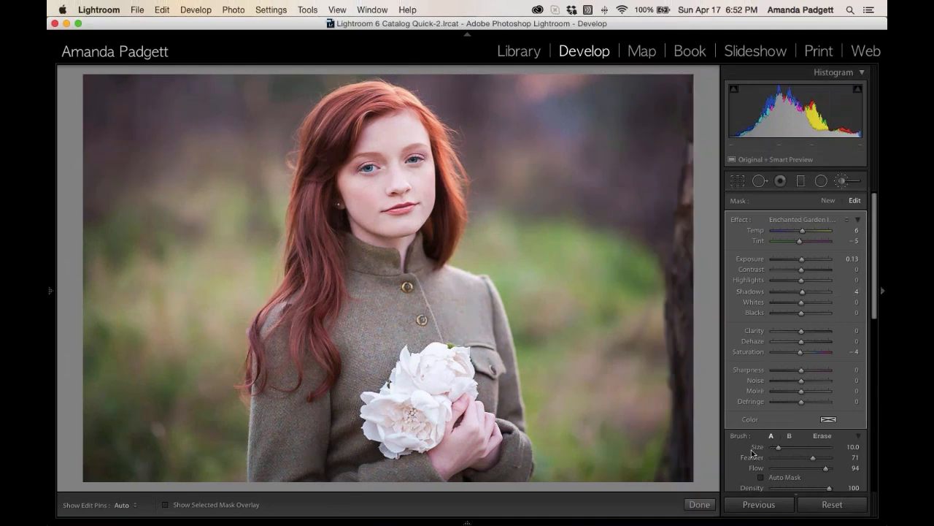
scroll(754, 455, "down", 3)
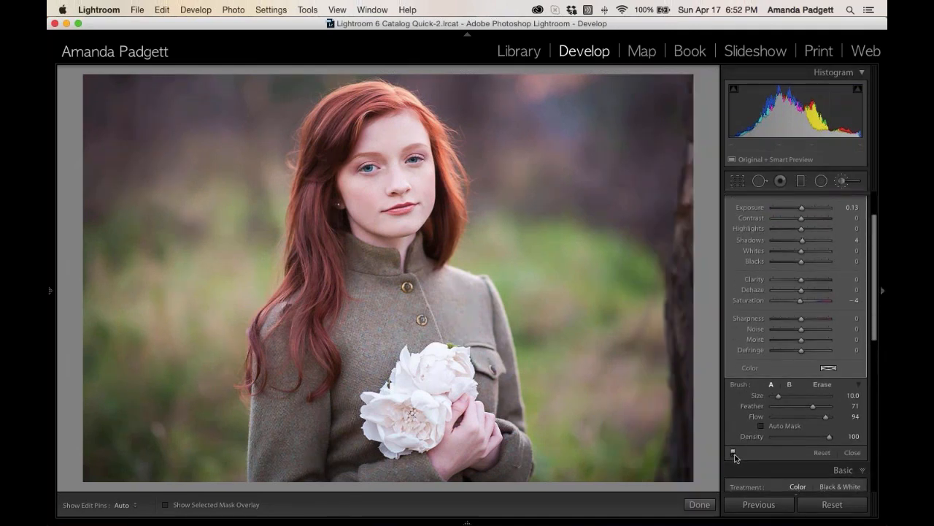
left_click(733, 453)
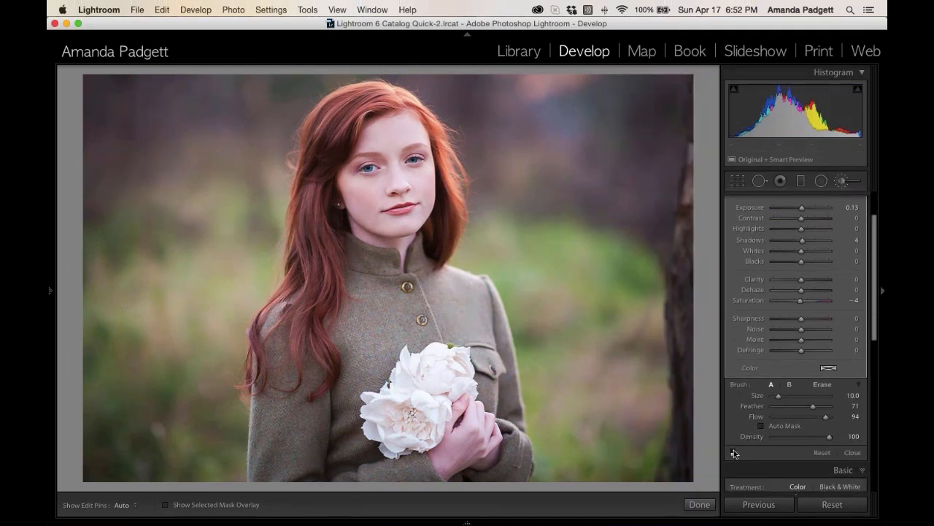
left_click(733, 452)
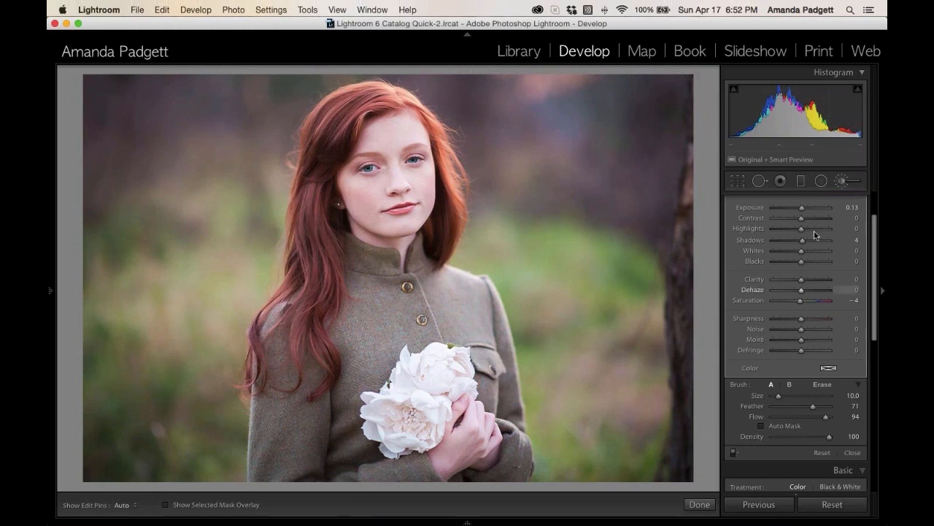
Paint the grass on both sides of the girl with the Enchanted Garden Enhance Greens brush and finish that mask.
scroll(832, 210, "up", 2)
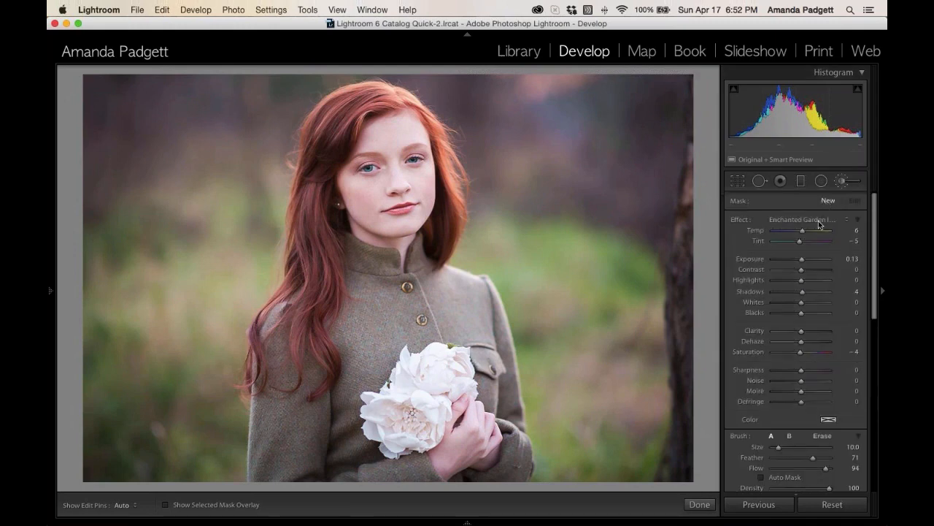
left_click(817, 220)
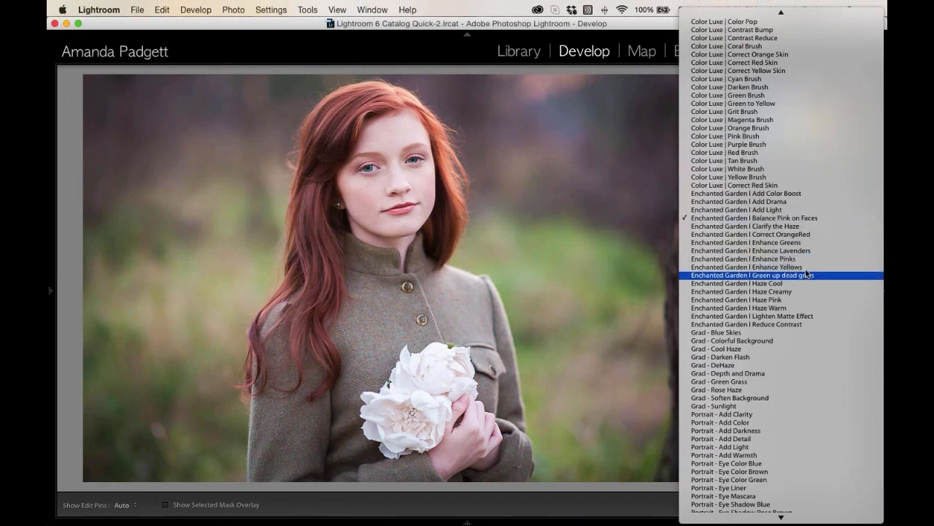
left_click(801, 245)
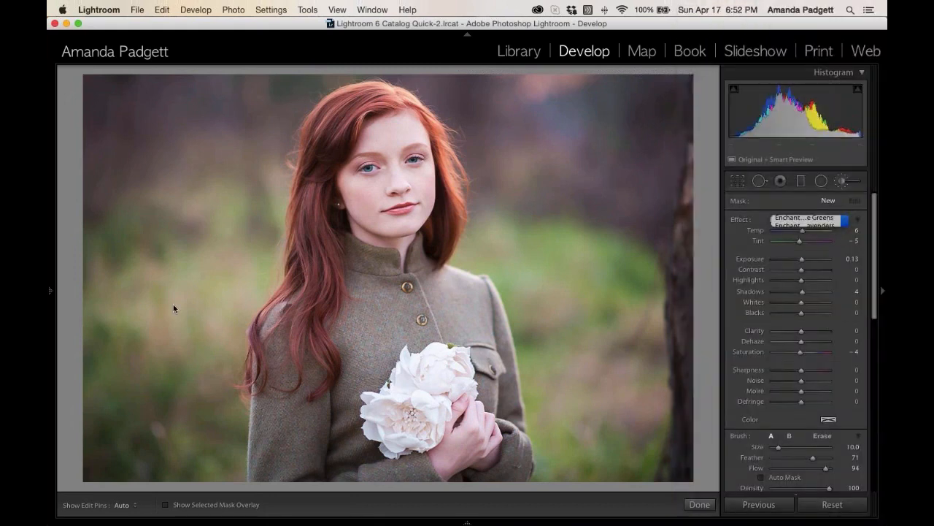
key("h")
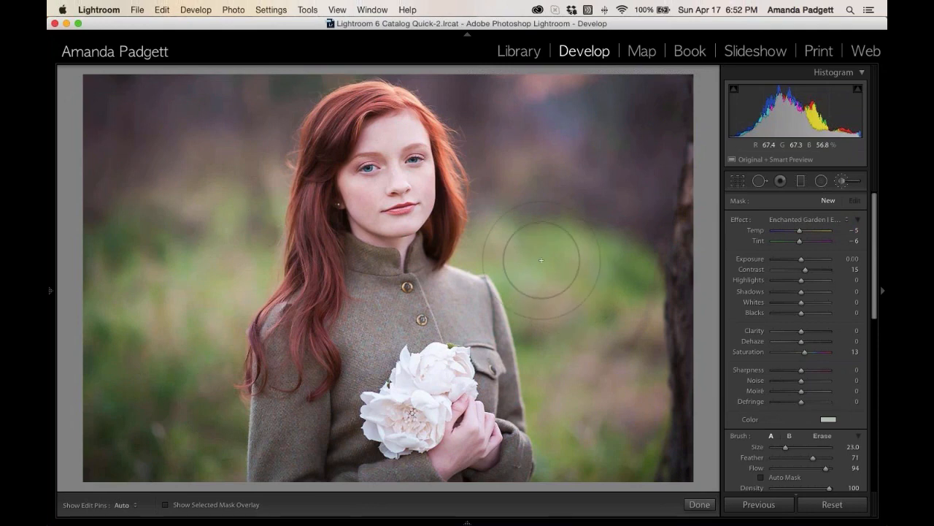
left_click_drag(538, 255, 547, 270)
mouse_move(614, 325)
left_mouse_down()
mouse_move(582, 425)
mouse_move(634, 440)
mouse_move(592, 447)
mouse_move(515, 275)
mouse_move(579, 261)
mouse_move(597, 342)
left_mouse_up()
key("h")
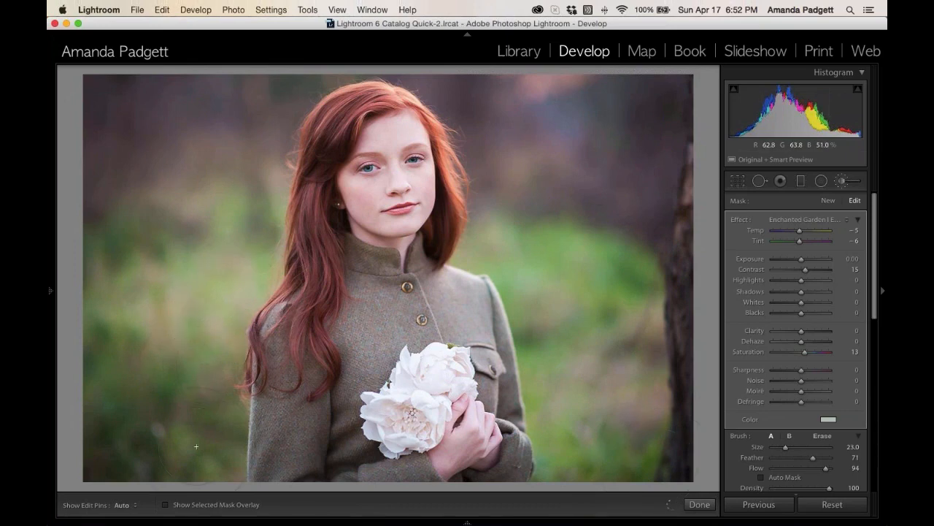
left_click(828, 202)
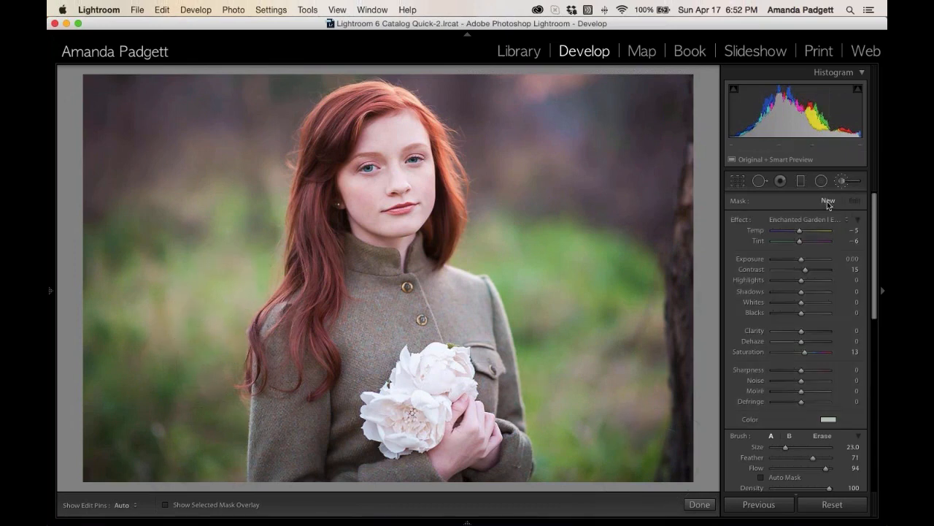
Compare the portrait before and after side by side with the side panels hidden, and close the adjustment brush.
key("y")
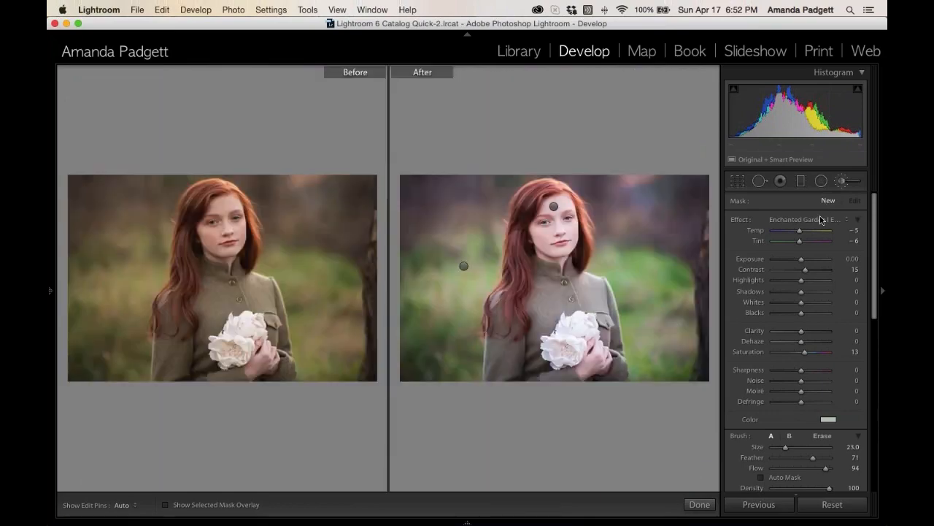
key("F7")
key("Tab")
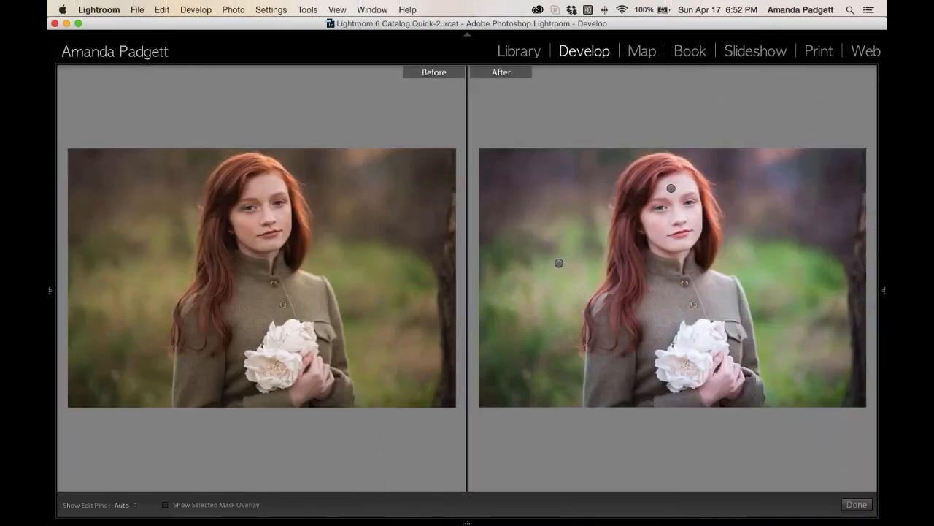
key("F8")
left_click(852, 503)
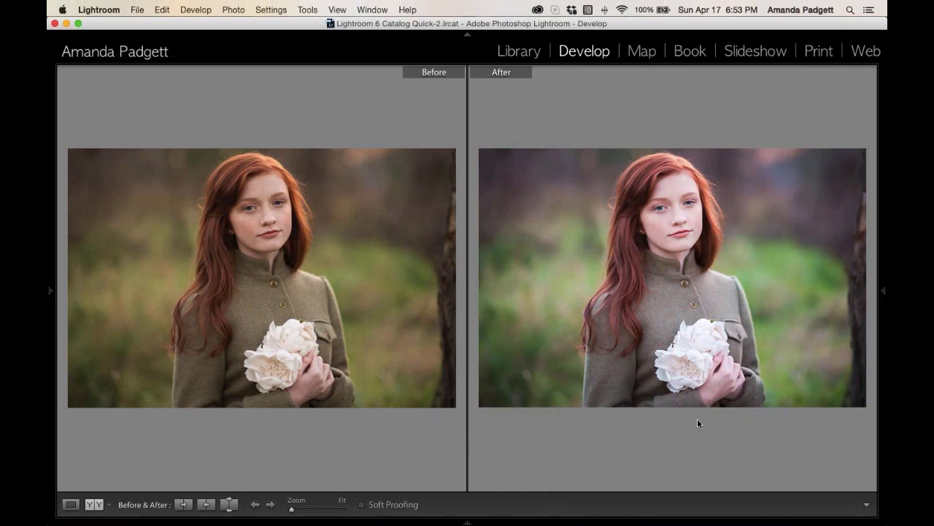
Open the photo of the girl in the white dress among the pink blossom trees and reset its develop settings.
mouse_move(505, 521)
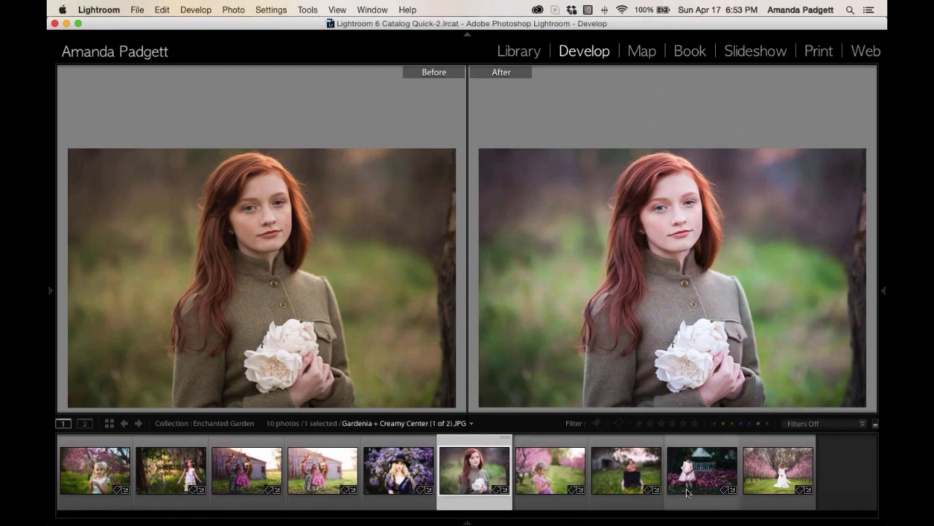
left_click(758, 472)
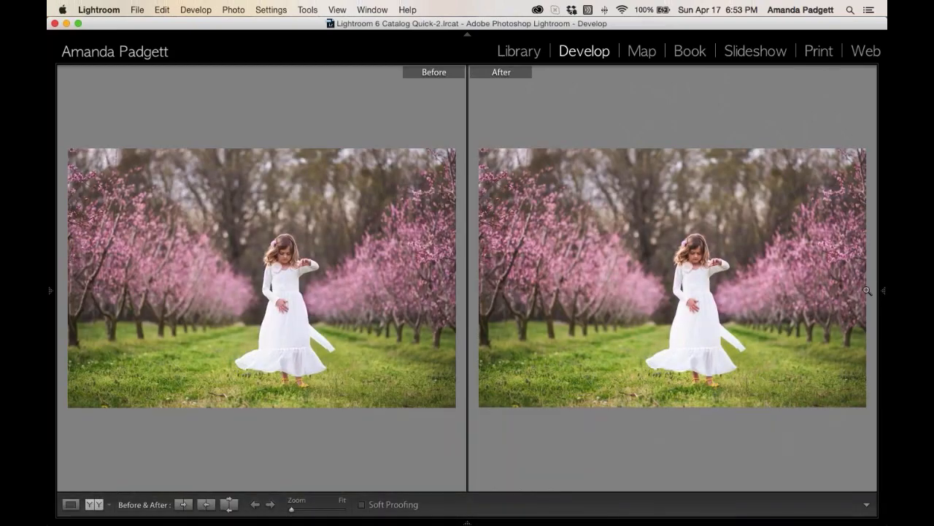
mouse_move(883, 290)
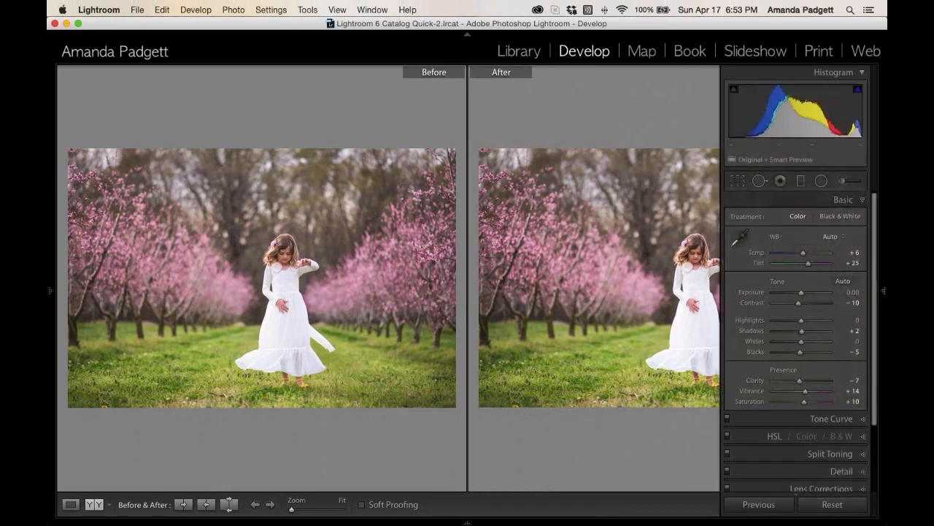
left_click(832, 504)
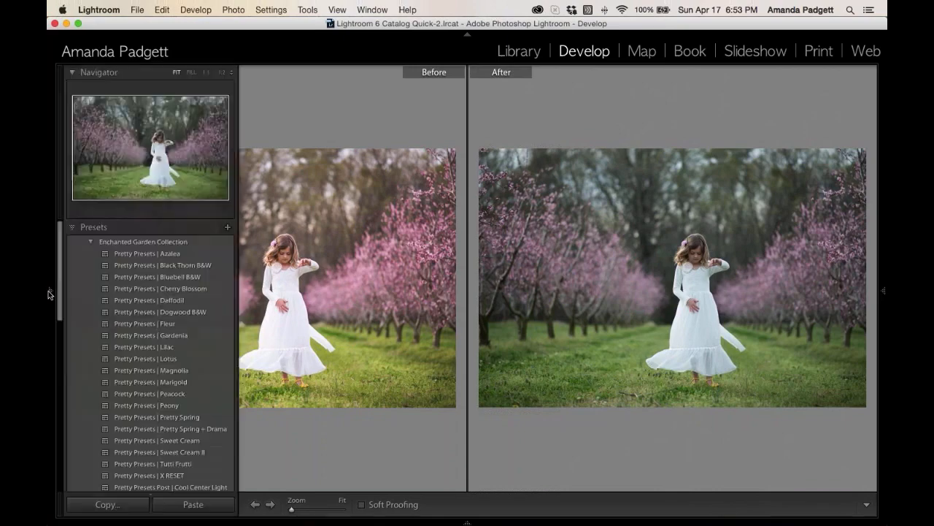
Collapse the preset list and show the saved snapshots of the blossom orchard photo.
left_click(50, 291)
scroll(100, 358, "down", 15)
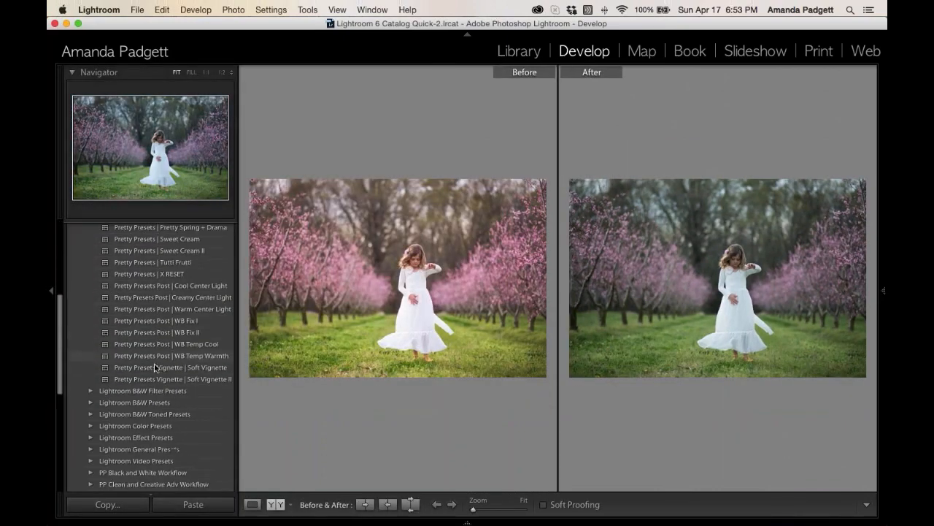
left_click(95, 405)
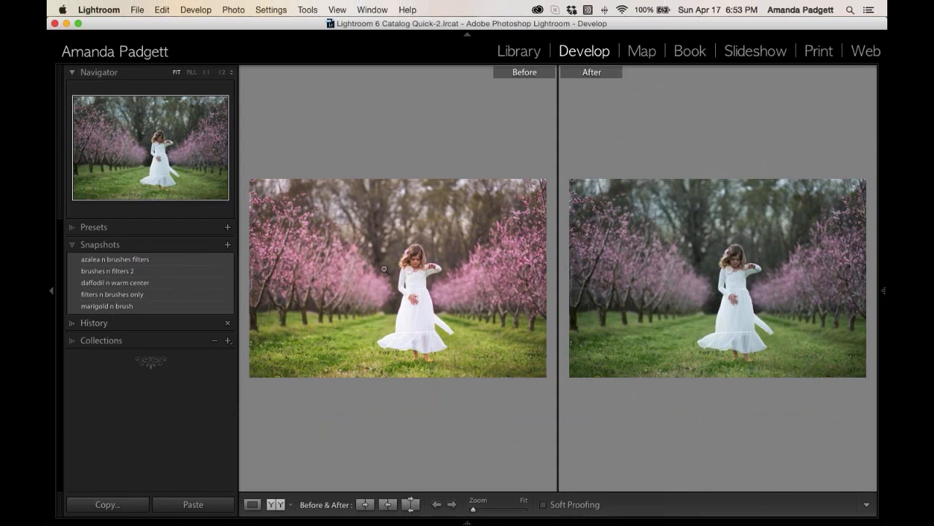
Use the top Reset Settings state from the history as the Before version of the orchard photo, and return to the single-photo view.
left_click(159, 323)
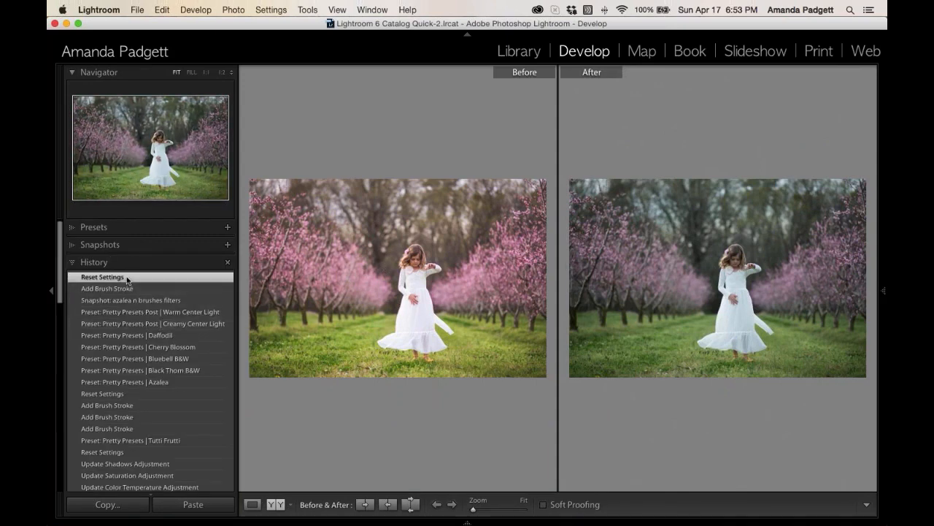
left_click_drag(127, 280, 373, 278)
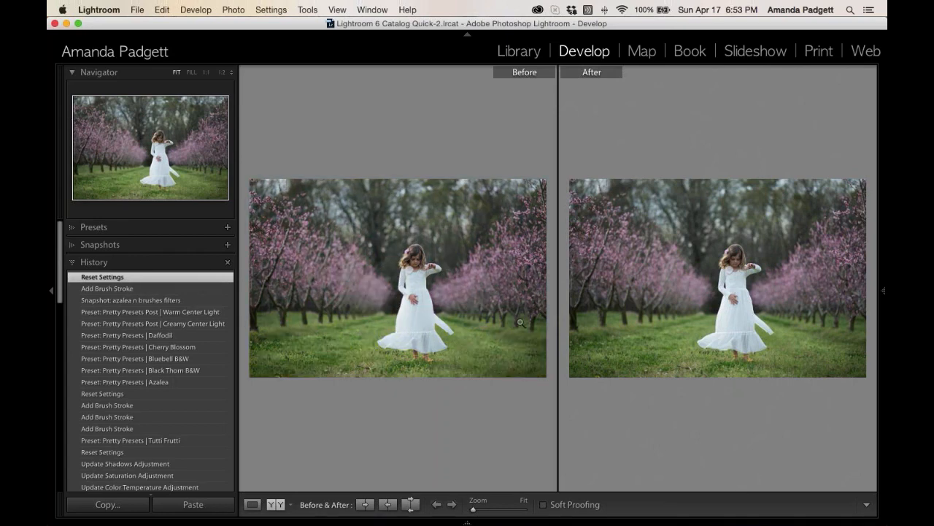
key("y")
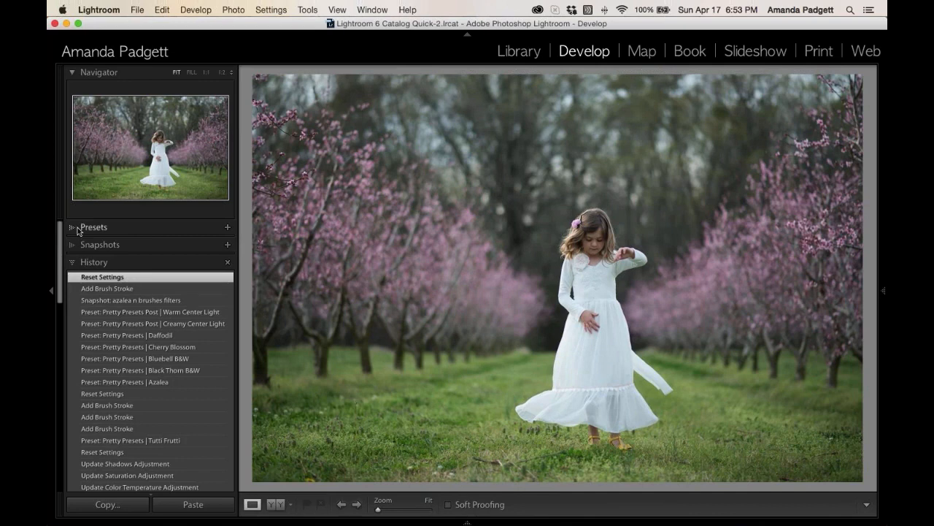
Try the Enchanted Garden Azalea preset on the orchard photo, followed by Daffodil.
left_click(77, 228)
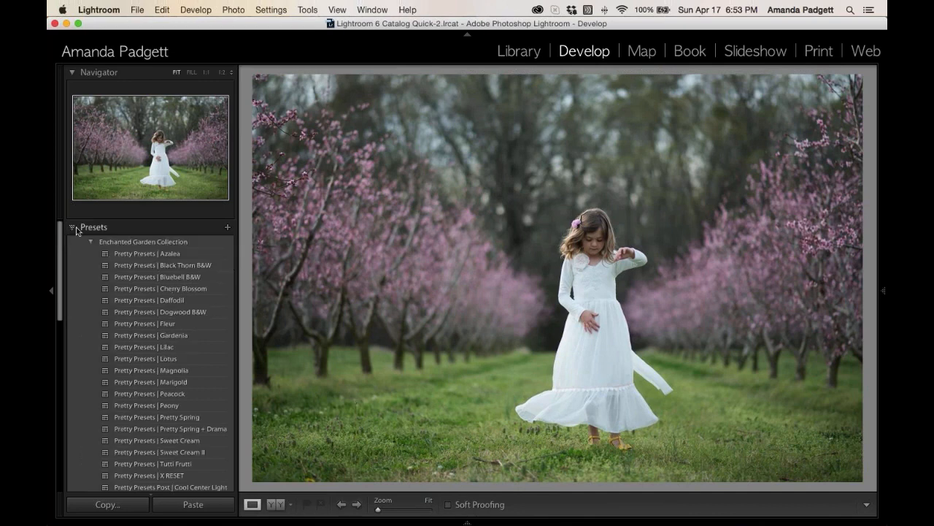
left_click(166, 255)
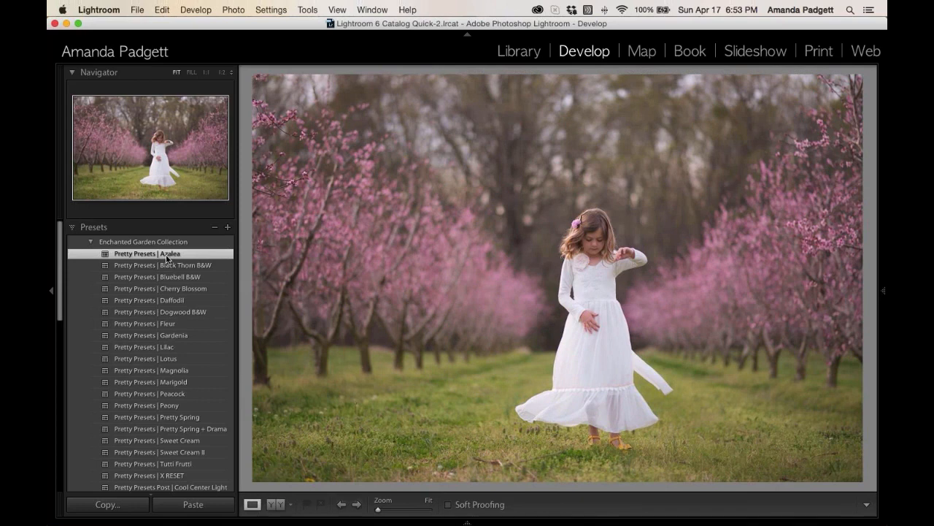
left_click(185, 302)
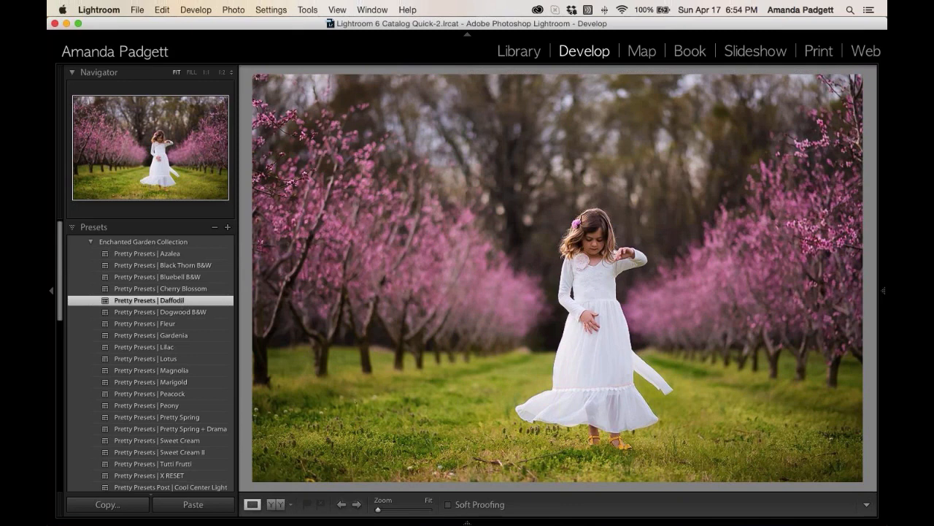
Try the Creamy and Warm Center Light post presets on the orchard photo, settling on Creamy Center Light.
scroll(149, 378, "down", 3)
scroll(189, 373, "down", 2)
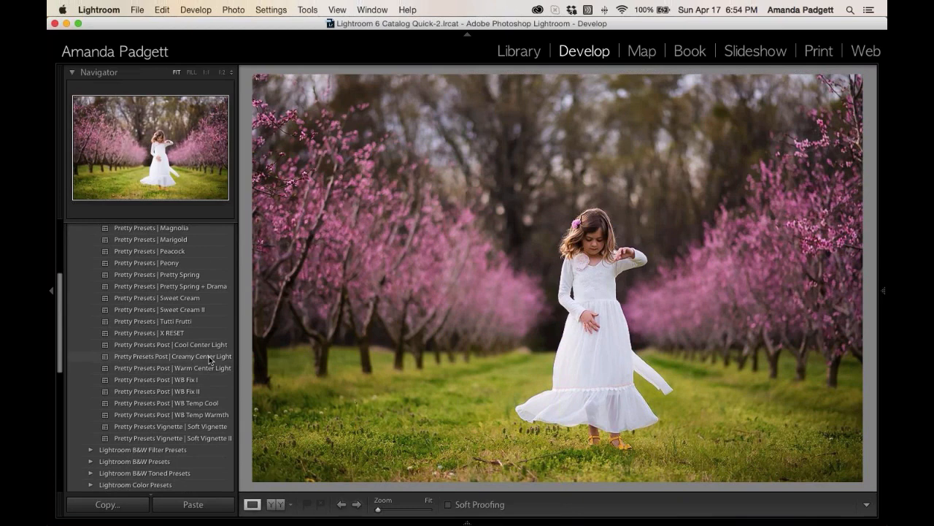
left_click(210, 357)
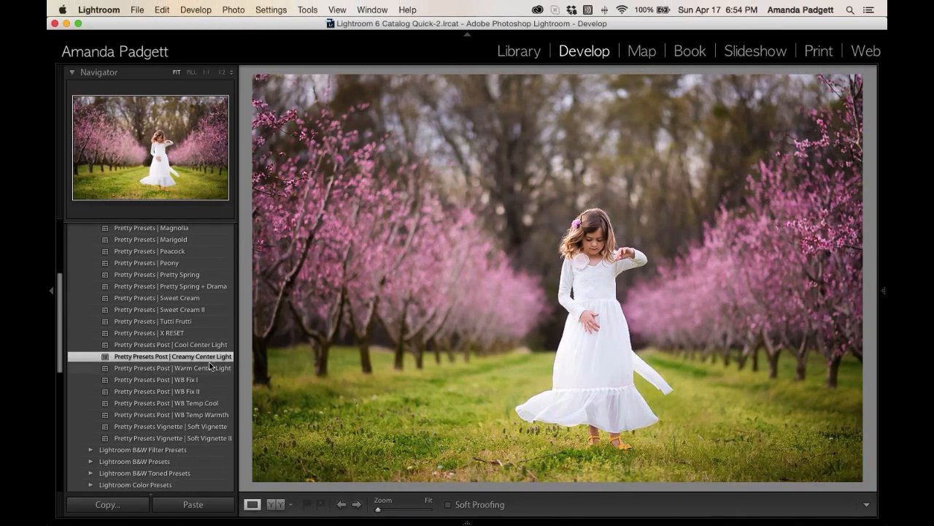
left_click(211, 371)
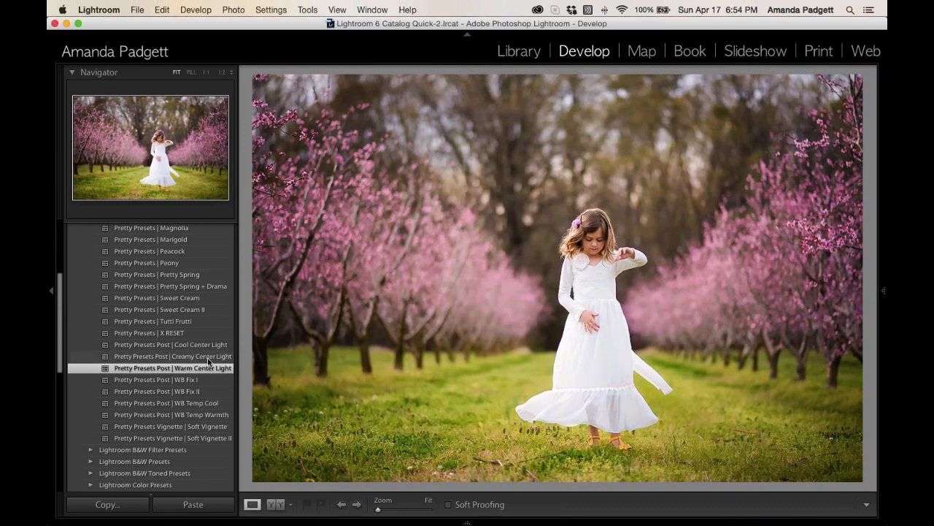
left_click(208, 357)
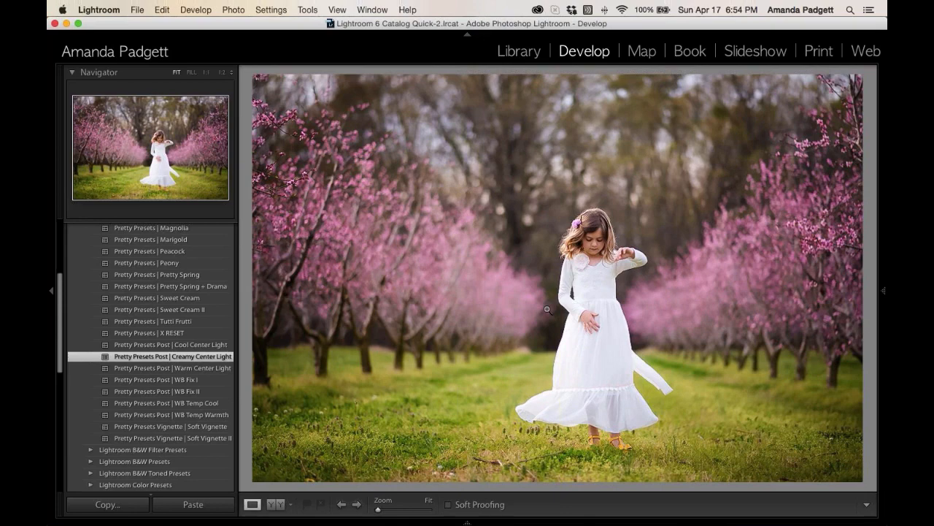
mouse_move(885, 294)
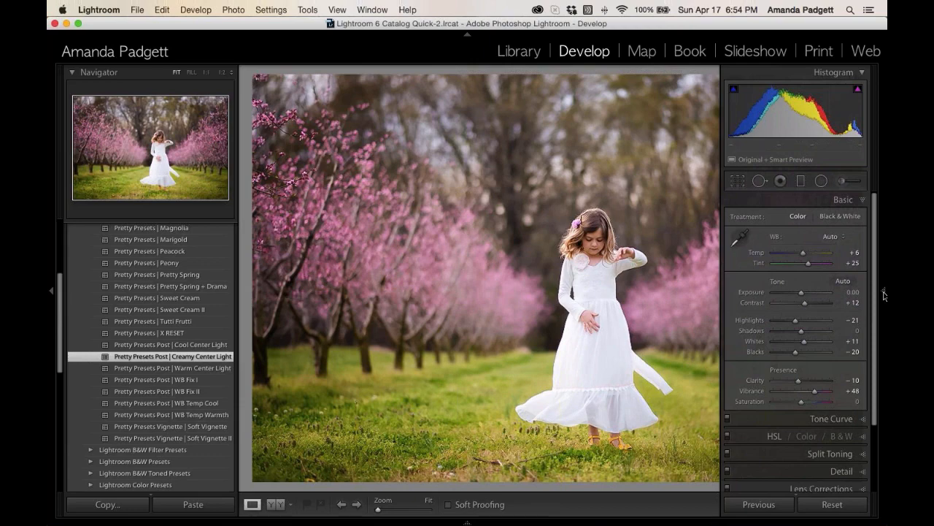
Apply the Lotus preset to the orchard photo and compare before and after side by side with the side panels hidden.
scroll(193, 298, "up", 3)
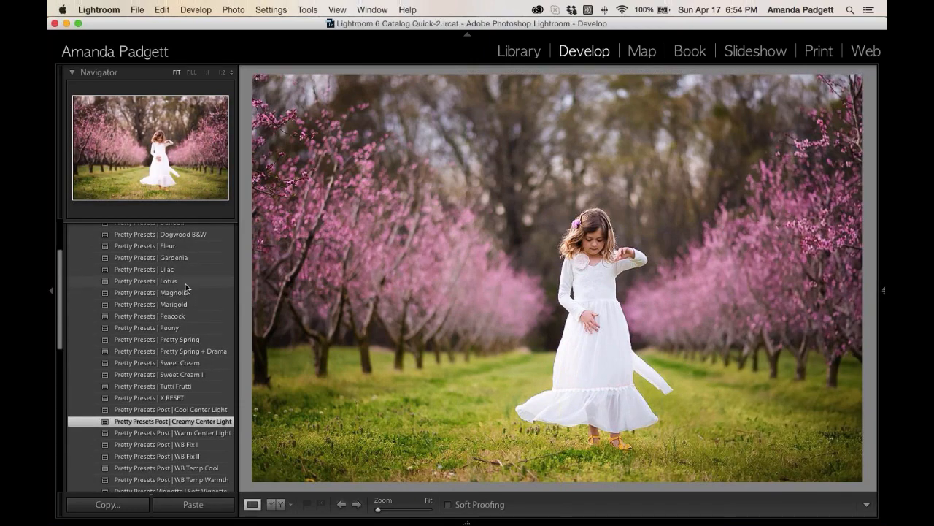
left_click(186, 283)
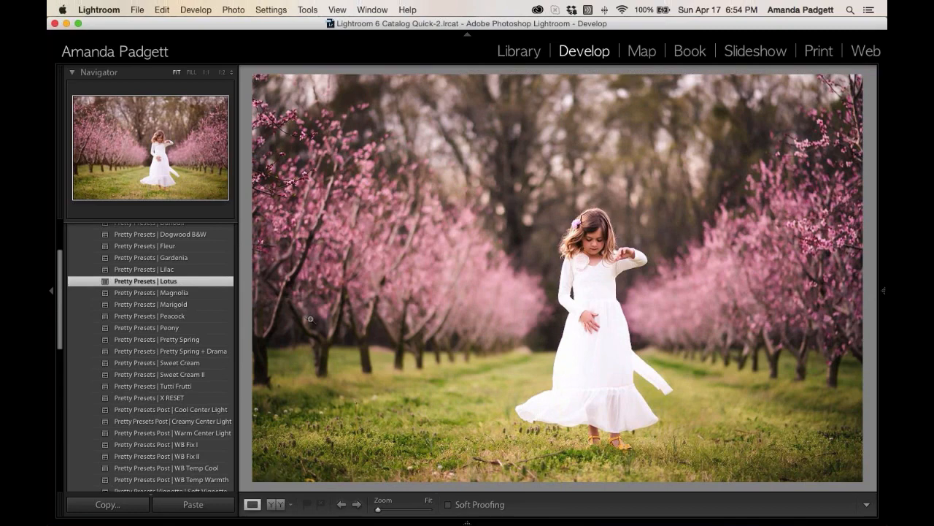
key("y")
key("shift+Tab")
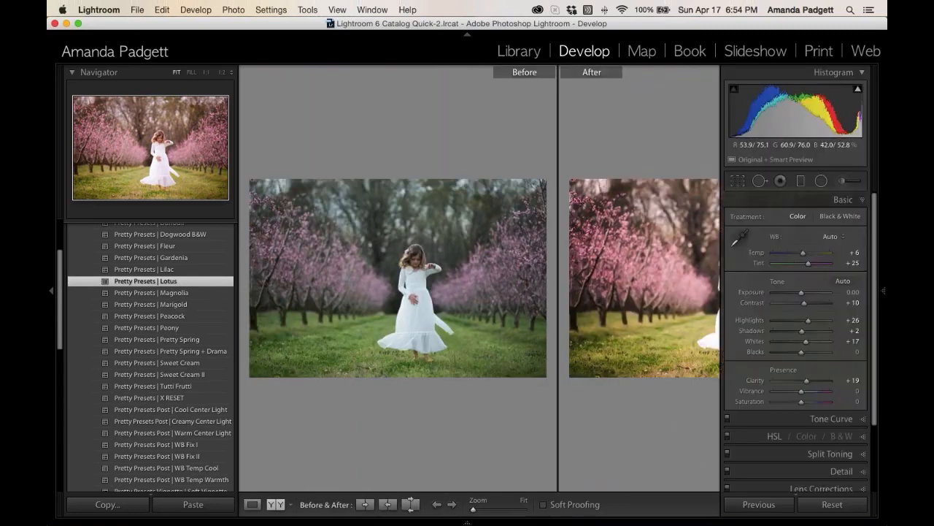
key("shift+Tab")
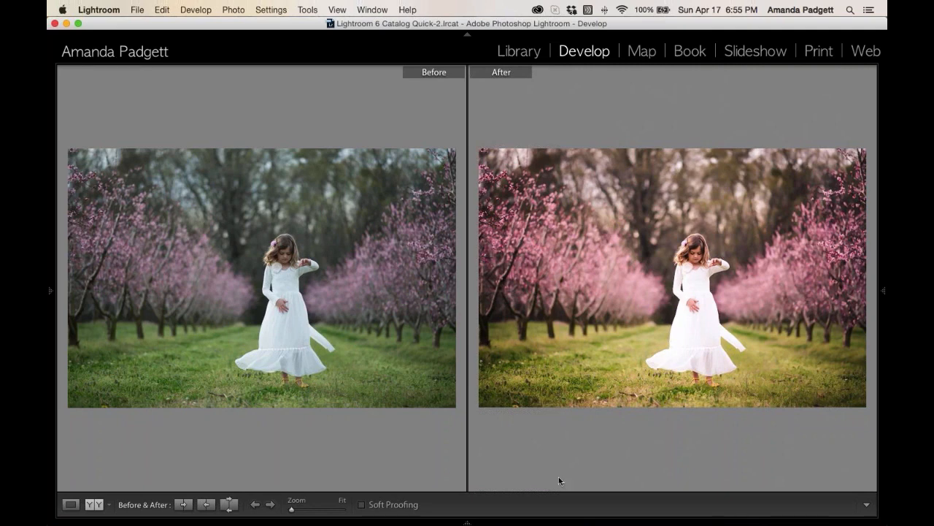
Open the photo of the girl leaning on the purple chair, reset its develop settings, and return to the single-photo view.
mouse_move(504, 522)
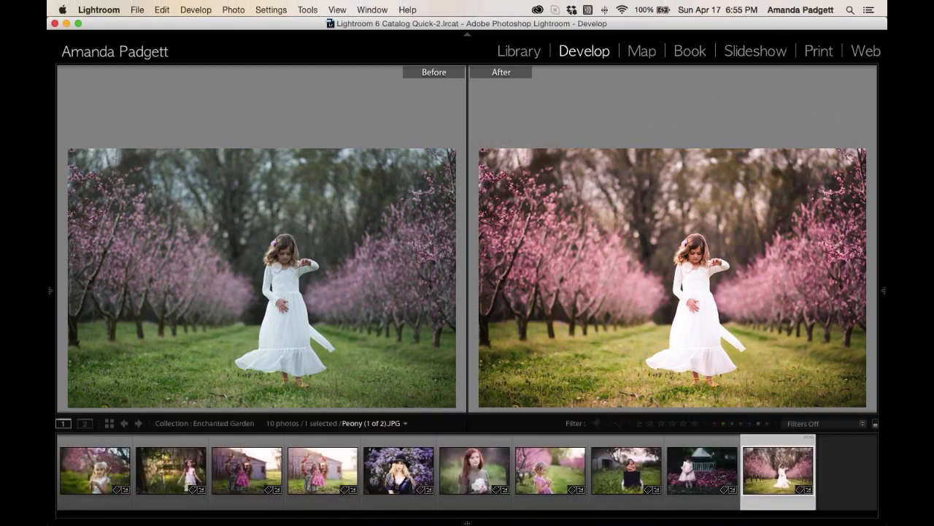
left_click(625, 480)
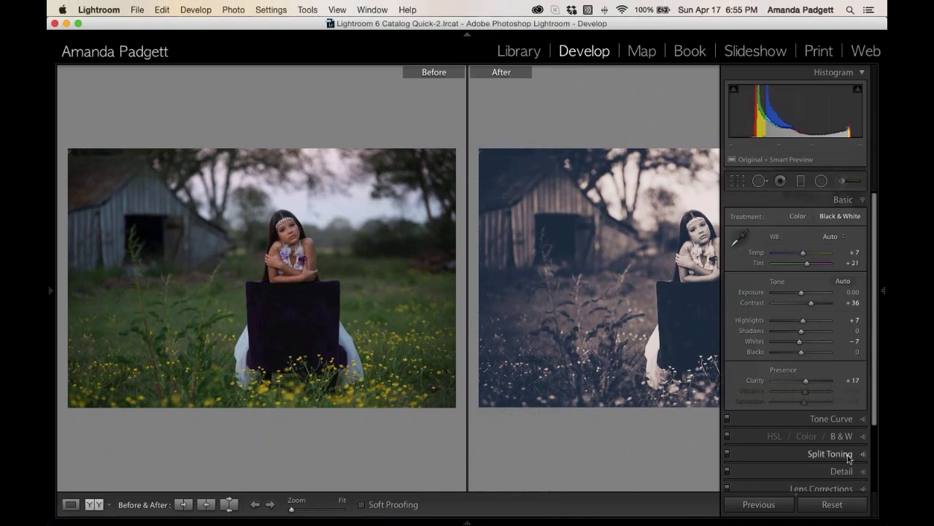
left_click(832, 504)
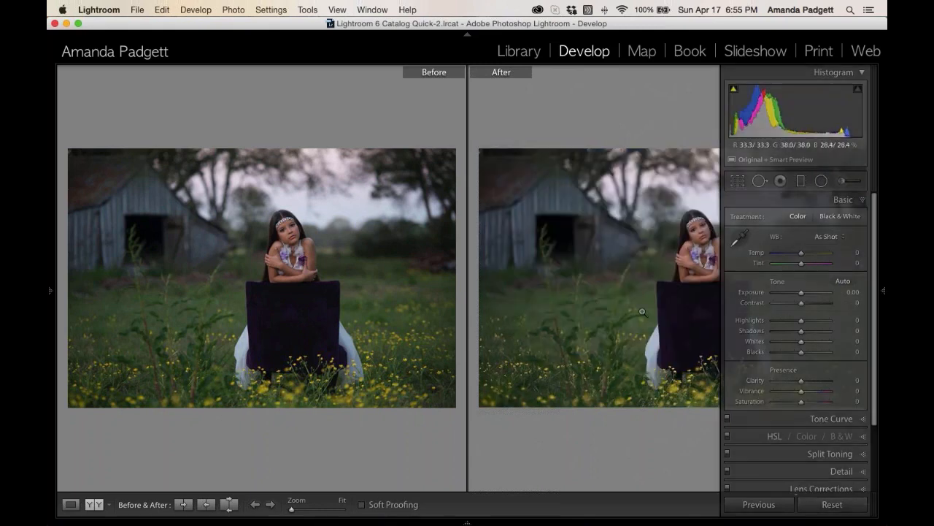
key("y")
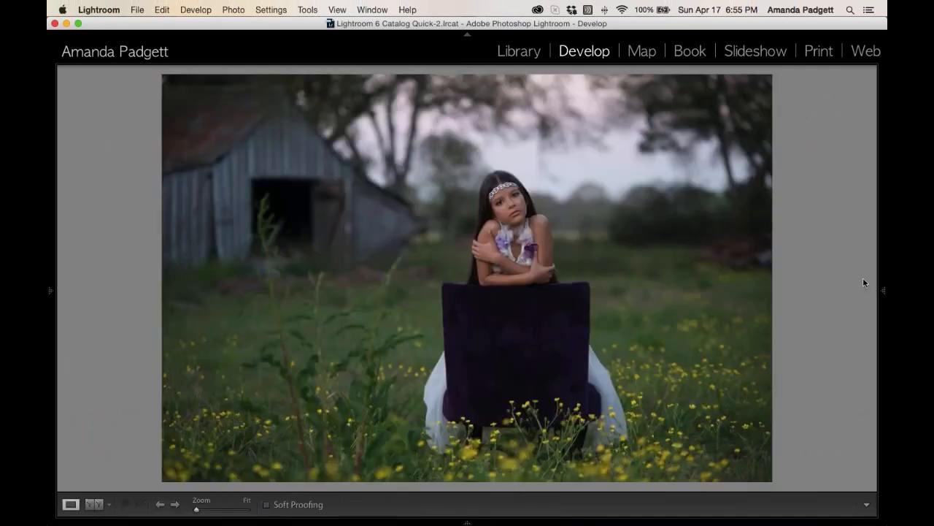
Adjust the chair portrait's basic settings to exposure +0.75, blacks -18, clarity +17 and temperature +4.
left_click(883, 290)
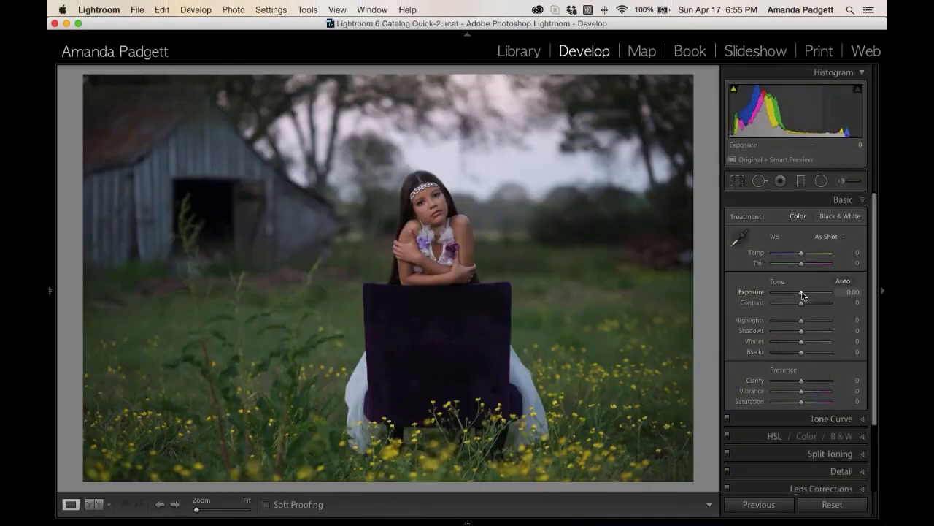
left_click_drag(803, 295, 806, 297)
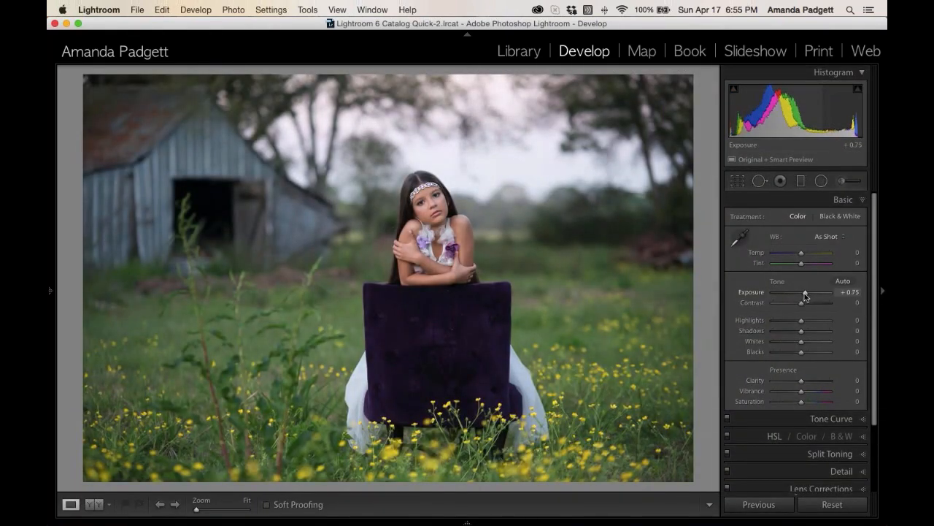
left_click_drag(801, 354, 807, 383)
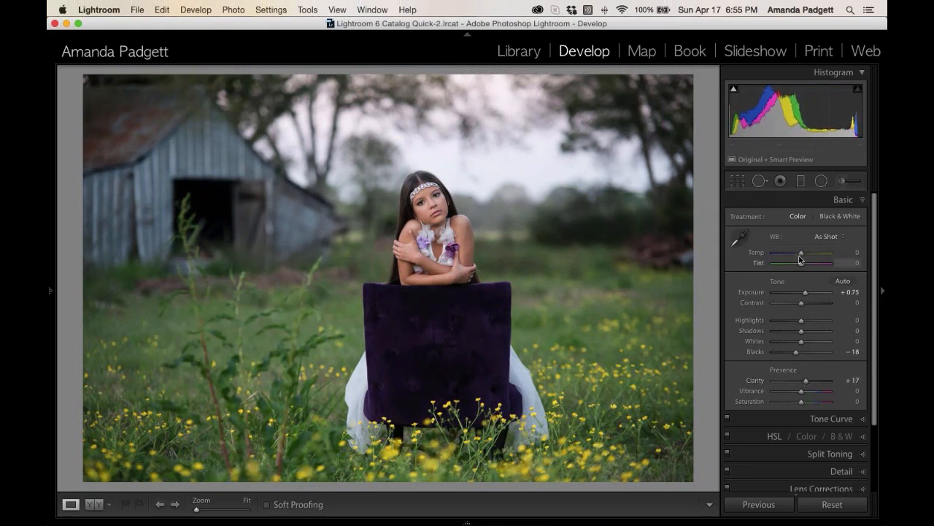
left_click_drag(801, 253, 803, 253)
Save the chair portrait's current settings as a snapshot named "clean edit".
mouse_move(50, 293)
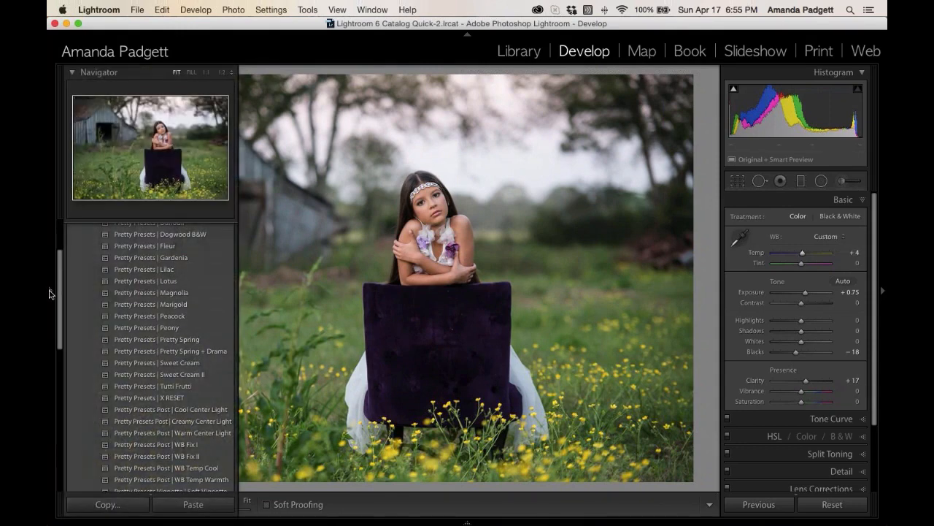
scroll(125, 308, "down", 10)
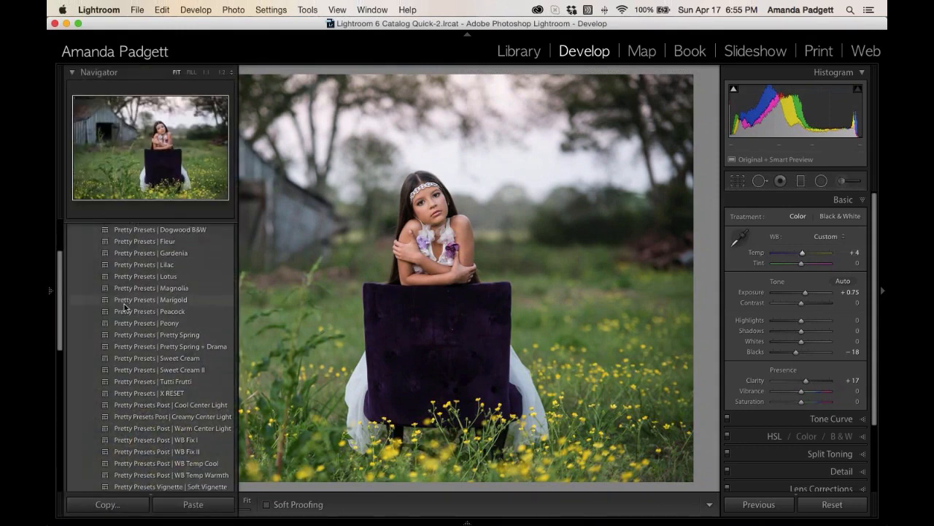
scroll(126, 314, "down", 4)
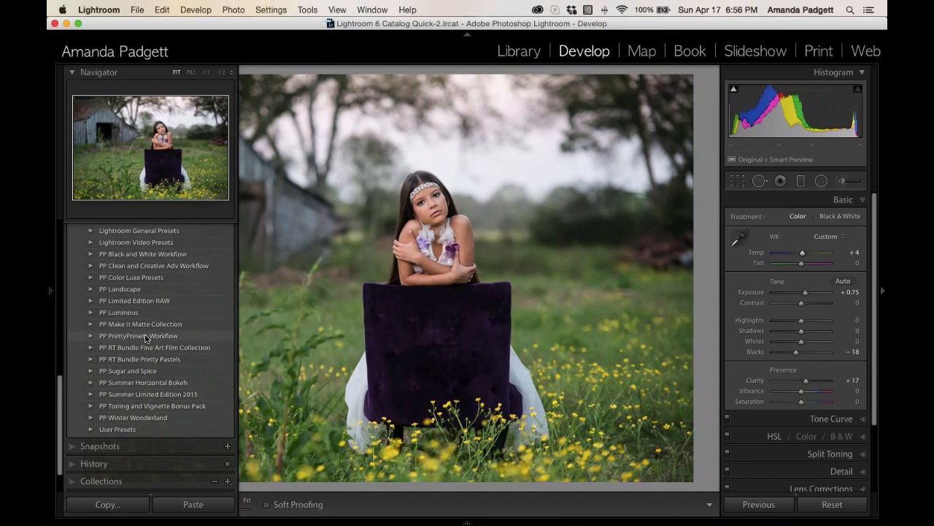
key("F7")
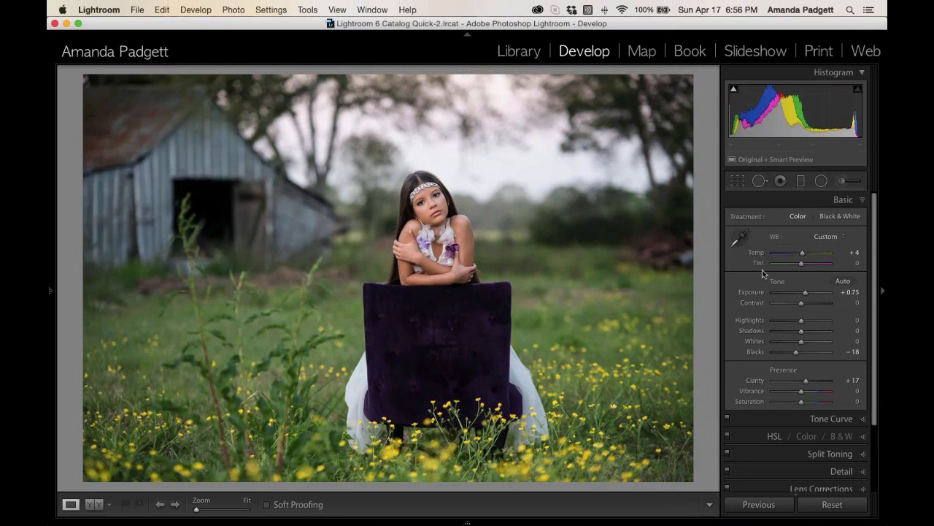
key("super+n")
type("clean edit")
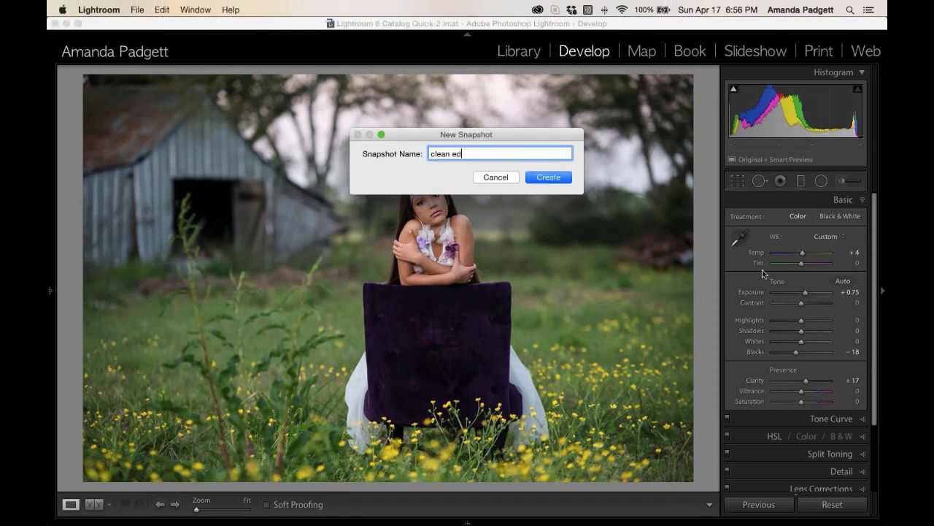
key("Return")
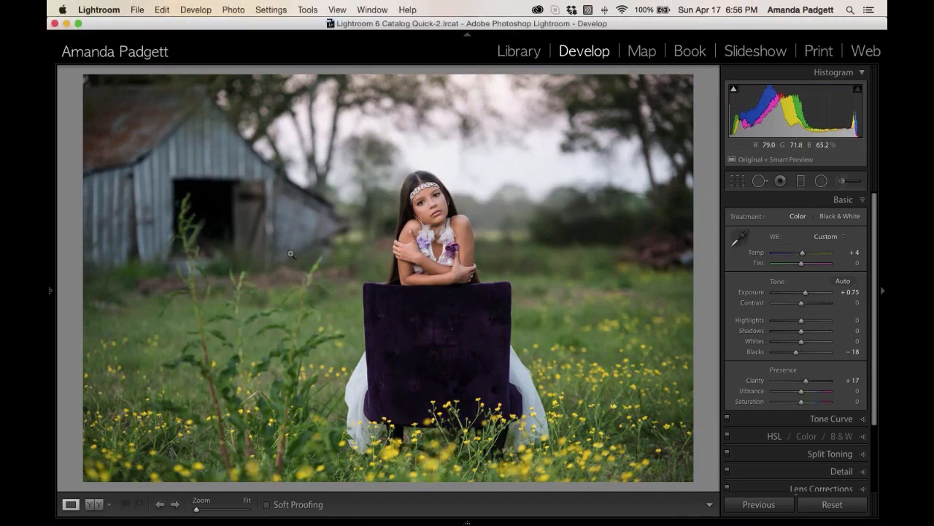
View the "lilac n brushes" snapshot on the chair portrait, and reset the photo's develop settings.
left_click(49, 295)
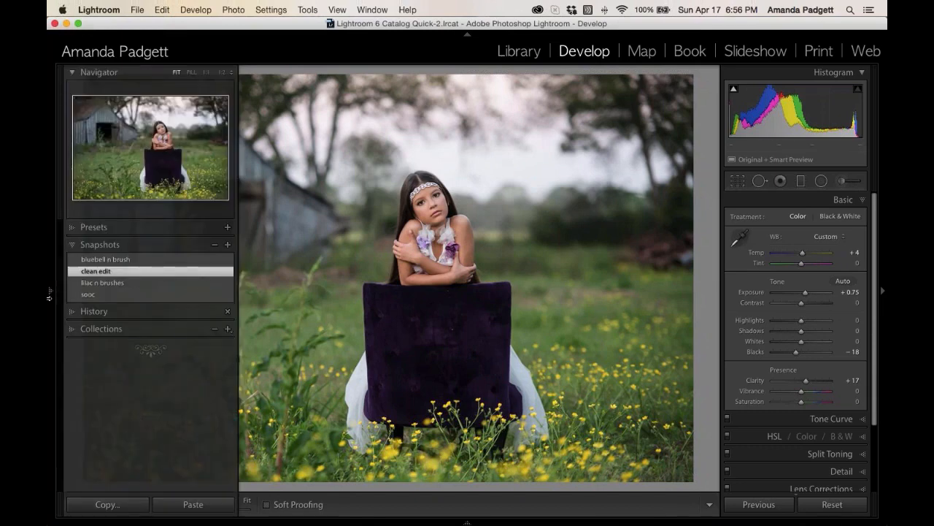
left_click(109, 285)
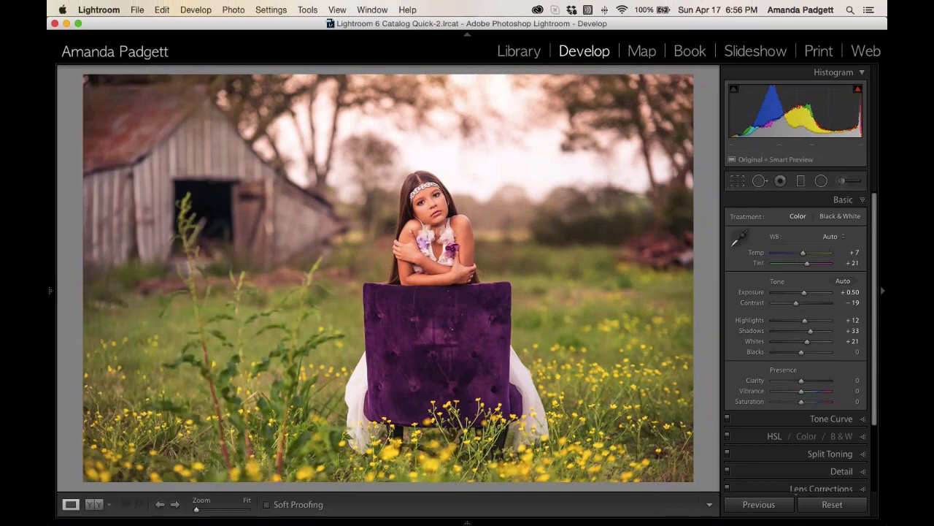
left_click(832, 504)
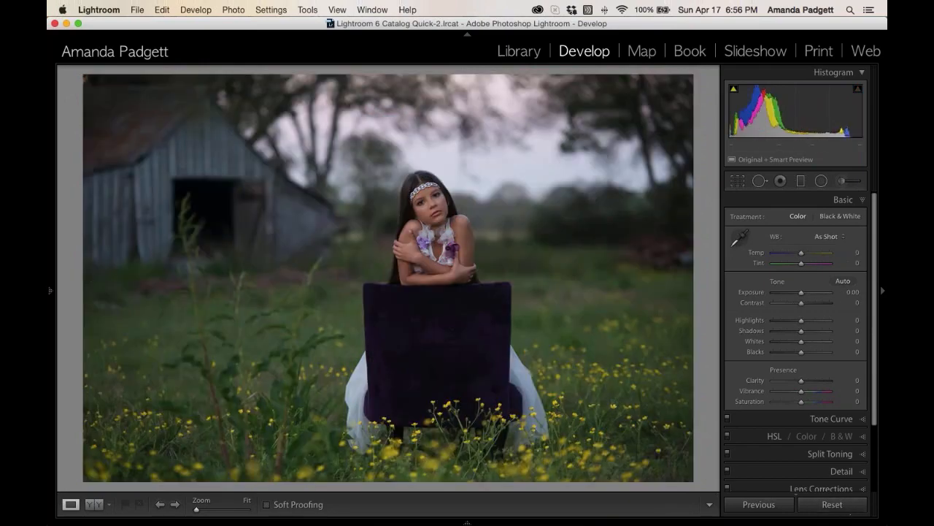
Apply the Enchanted Garden Lilac preset to the chair portrait.
mouse_move(50, 303)
left_click(73, 229)
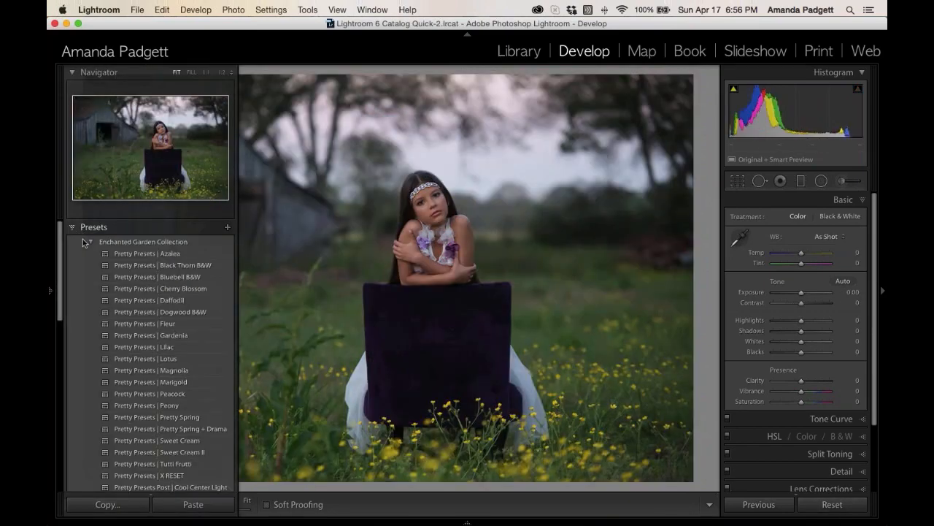
scroll(125, 379, "down", 1)
left_click(150, 340)
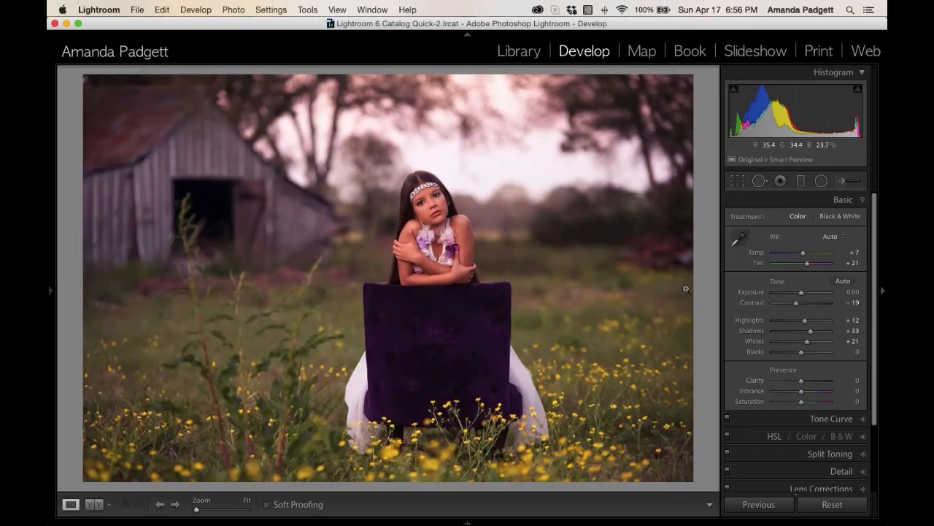
Apply the Enchanted Garden Post preset Creamy Center Light to the chair portrait, with the Graduated Filter tool active.
left_click(803, 182)
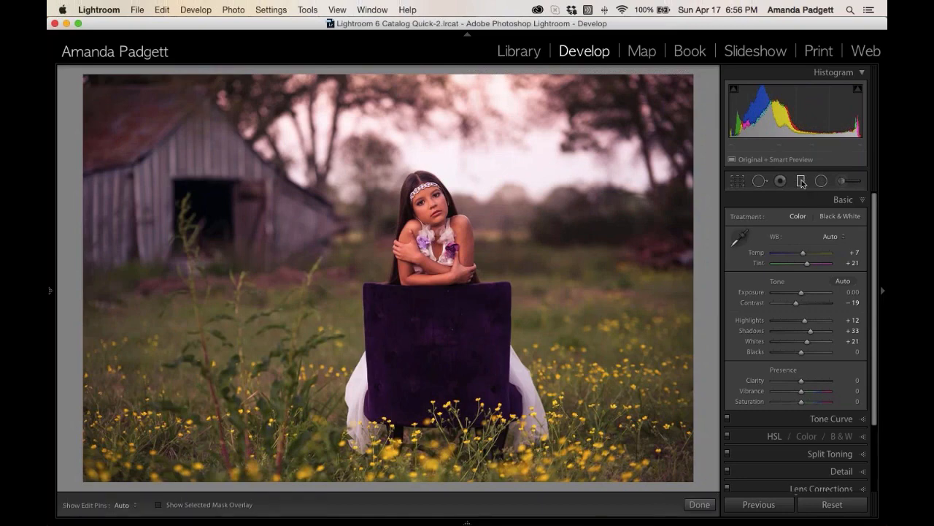
mouse_move(51, 289)
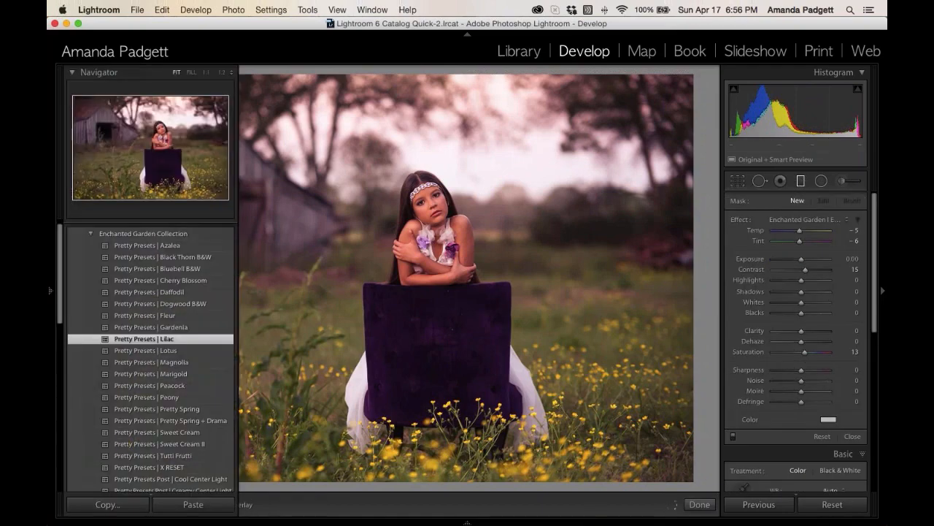
scroll(139, 390, "down", 3)
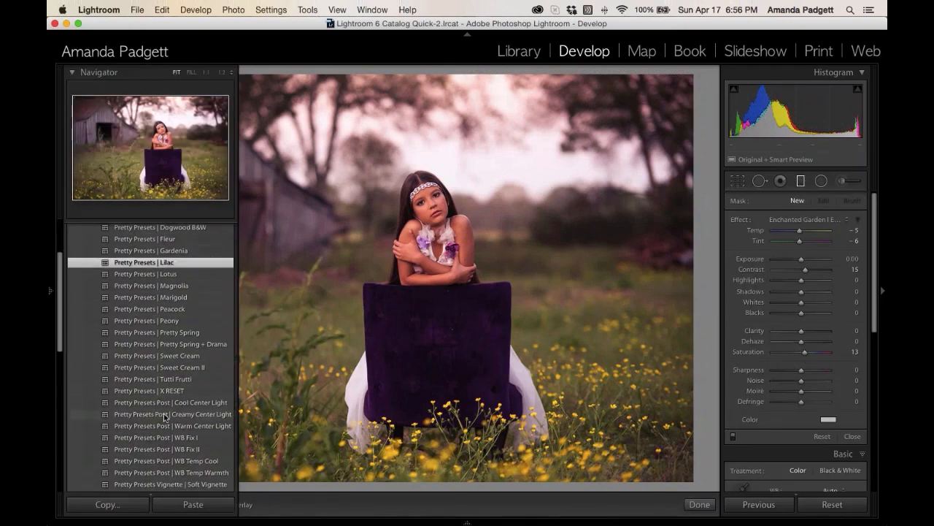
left_click(165, 417)
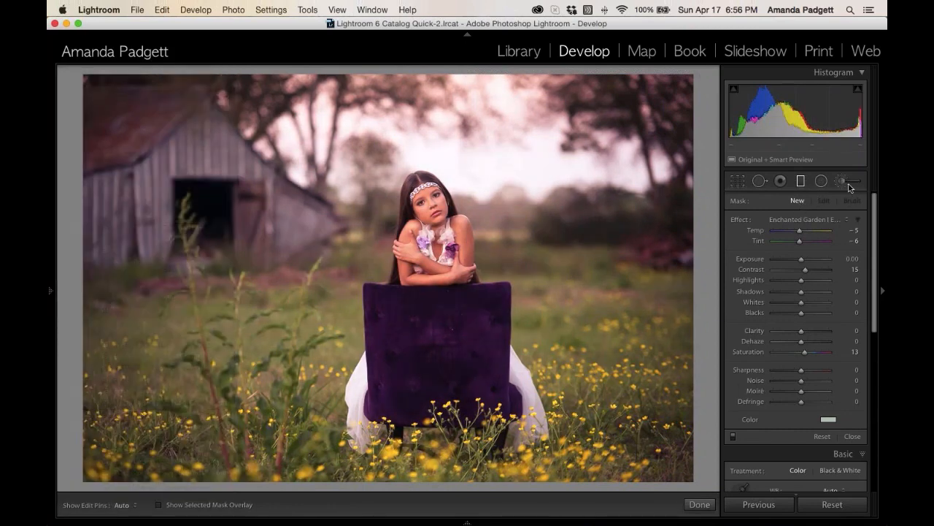
Paint the Enchanted Garden Balance Pink on Faces effect over the girl's shoulder with the Adjustment Brush.
left_click(814, 225)
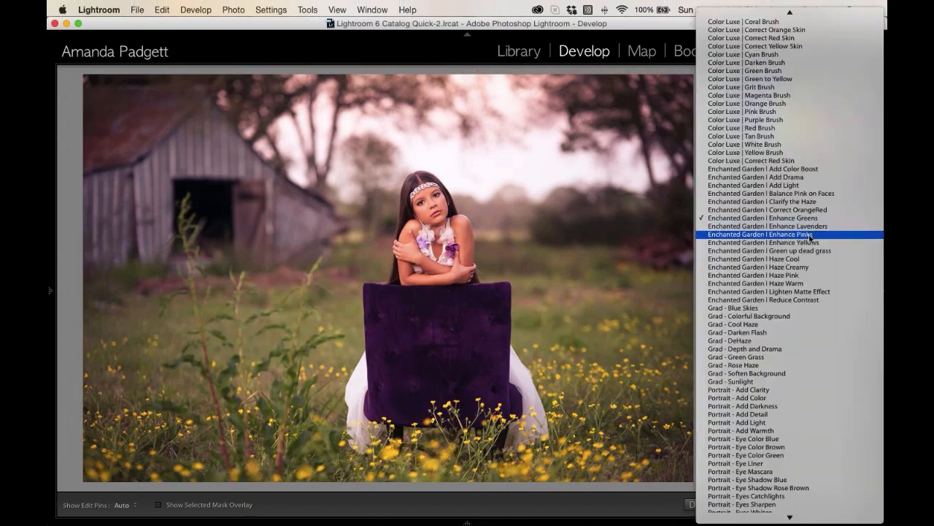
left_click(792, 192)
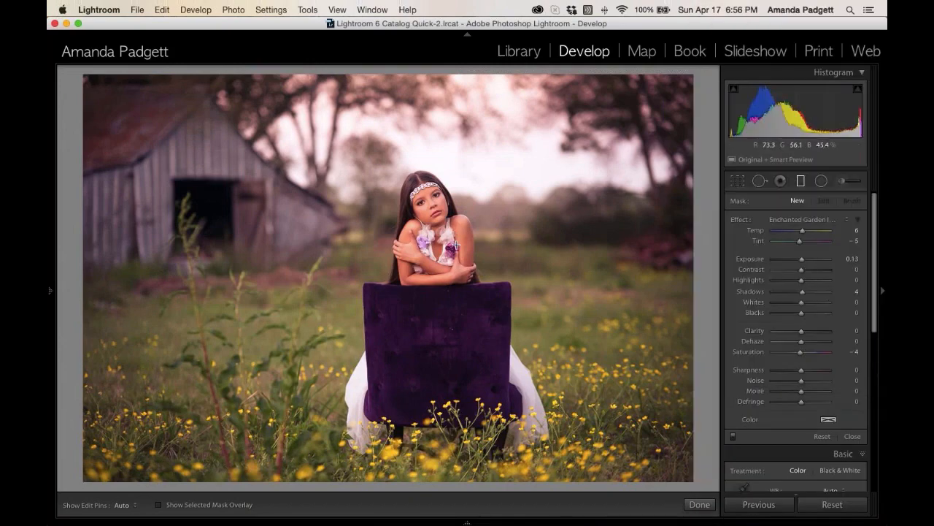
left_click(849, 183)
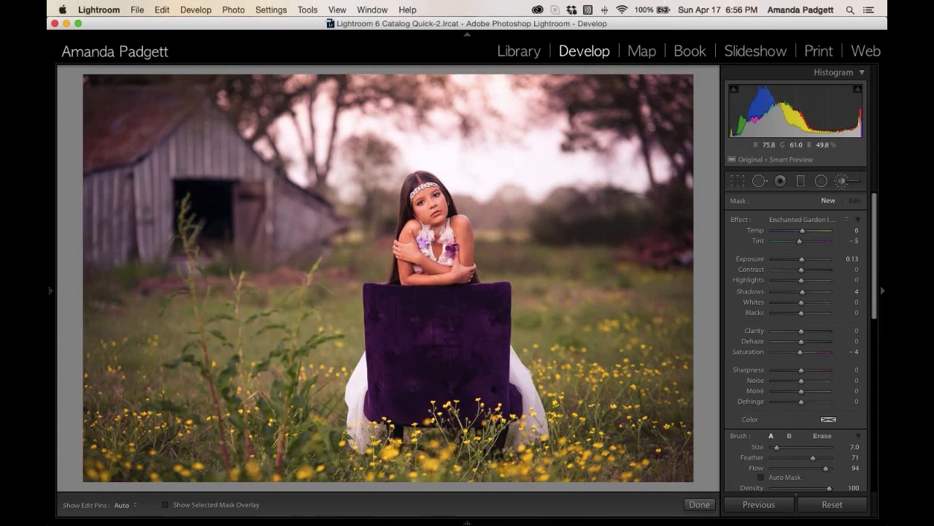
key("h")
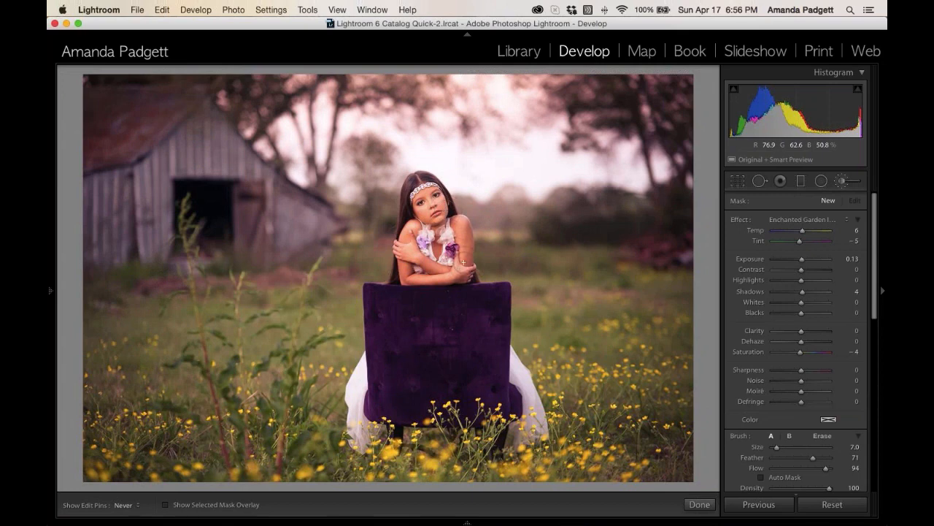
key("h")
left_click(461, 231)
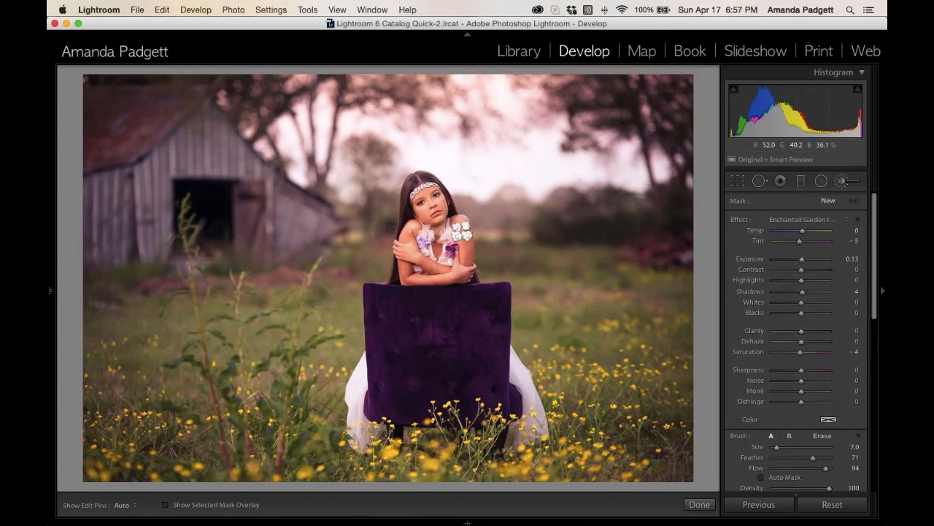
Lower the brush flow to 44 and paint Balance Pink on Faces over the girl's arms.
scroll(772, 358, "down", 2)
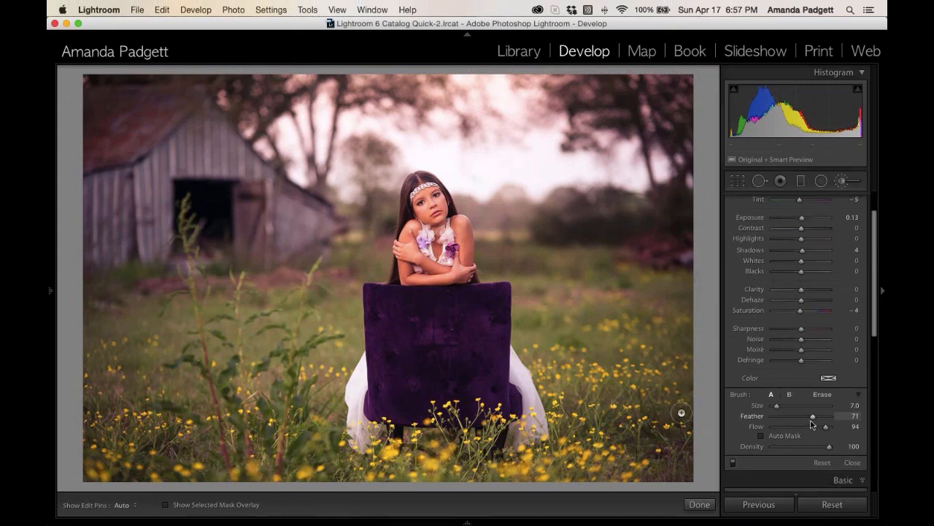
left_click_drag(824, 428, 797, 428)
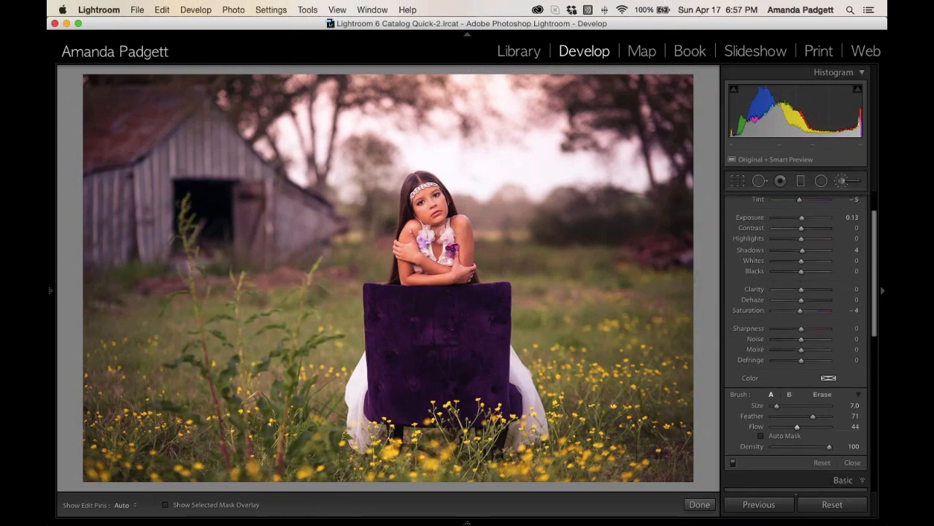
key("h")
mouse_move(415, 263)
left_mouse_down()
mouse_move(424, 204)
mouse_move(441, 238)
mouse_move(451, 233)
mouse_move(448, 268)
left_mouse_up()
key("h")
scroll(802, 263, "up", 1)
scroll(801, 265, "up", 2)
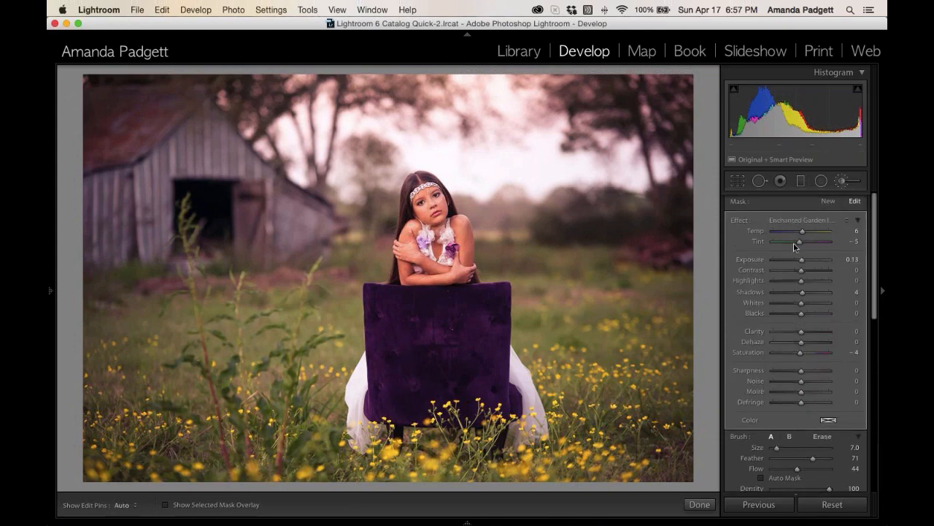
Start a new brush mask with size 14 and flow 93, and paint Balance Pink on Faces over the barn.
left_click(827, 200)
left_click_drag(799, 469, 826, 468)
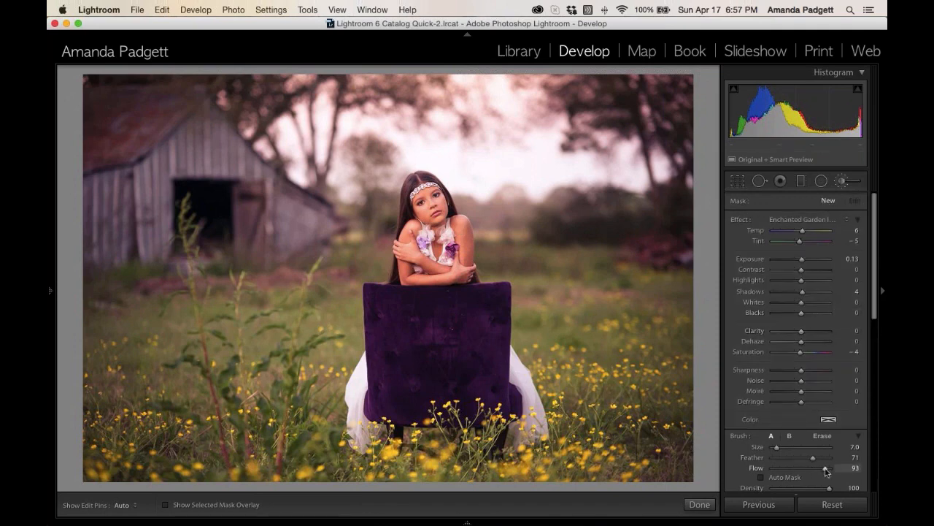
scroll(629, 160, "up", 3)
key("h")
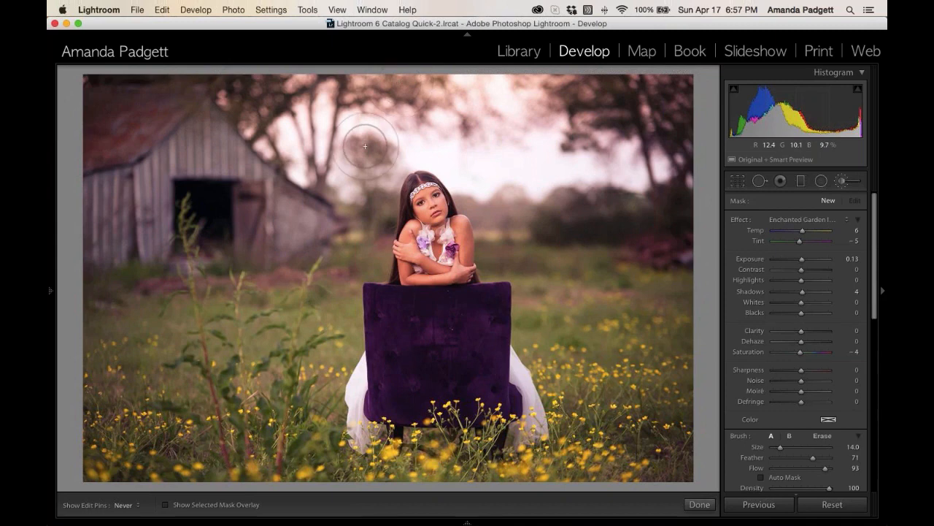
key("h")
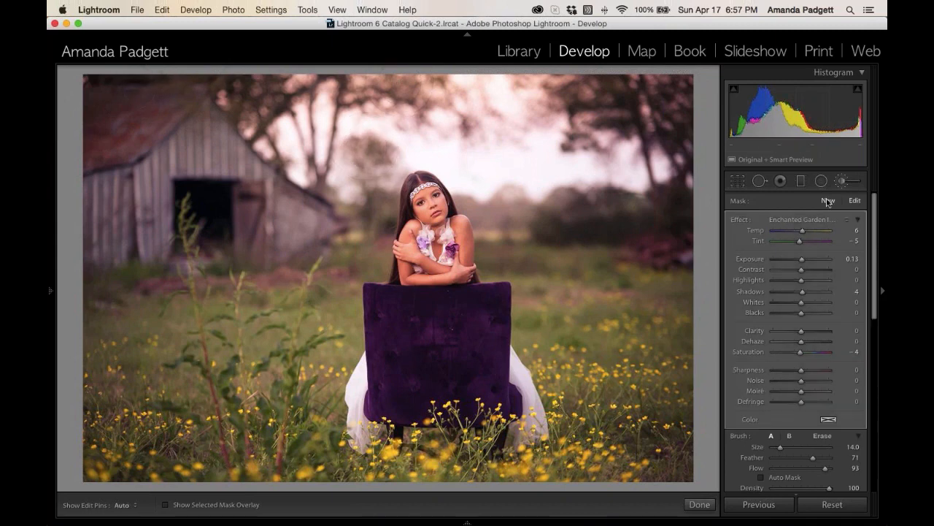
Start a new brush mask with Enchanted Garden Enhance Greens and paint it over the grass around the chair at size 16.
left_click(825, 200)
left_click(803, 220)
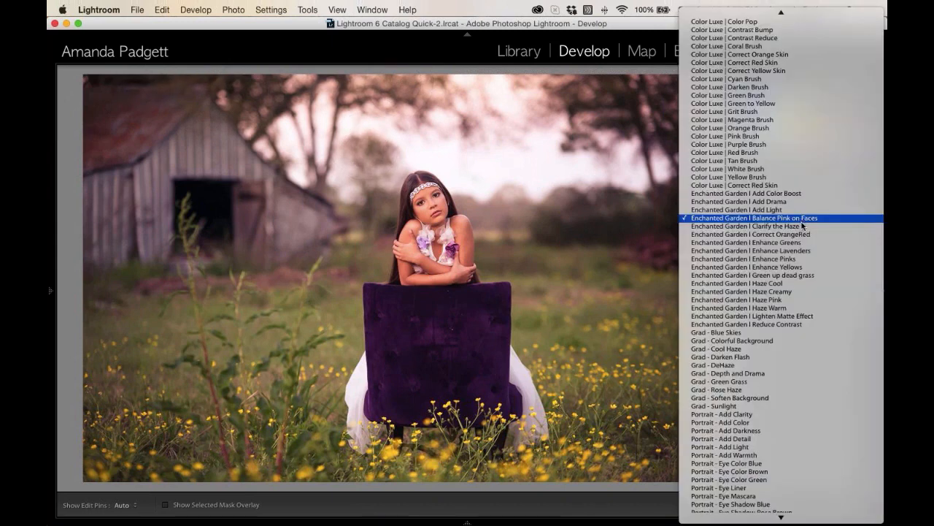
left_click(803, 244)
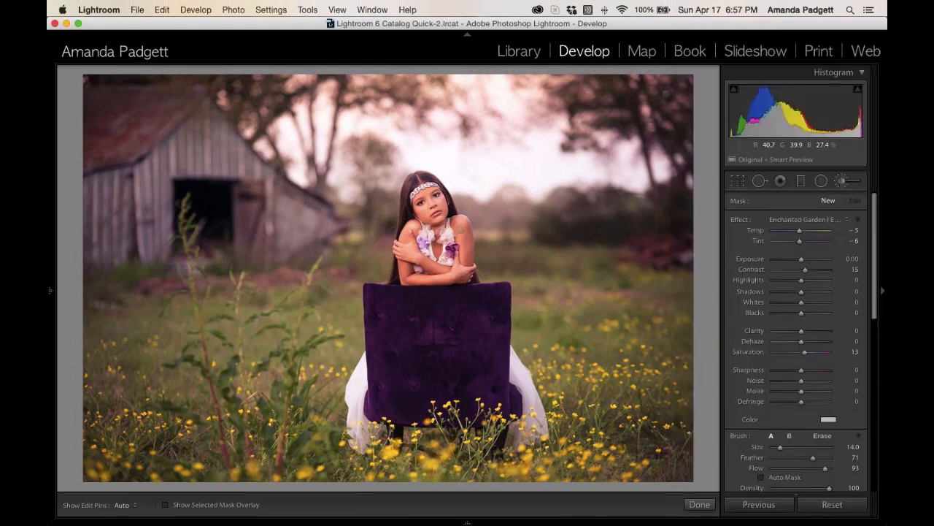
key("h")
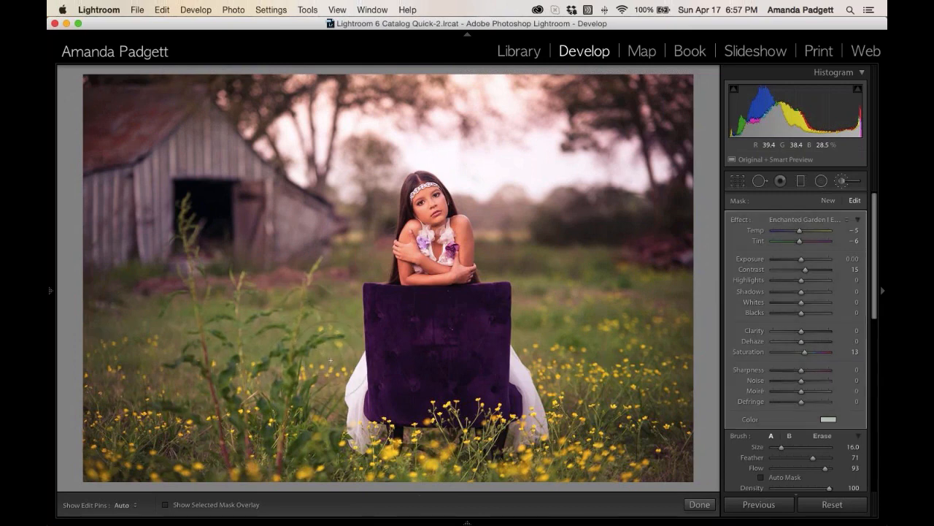
Check the greens mask with its overlay, extend it over the far grass beside the trees, and finish the brush work.
key("o")
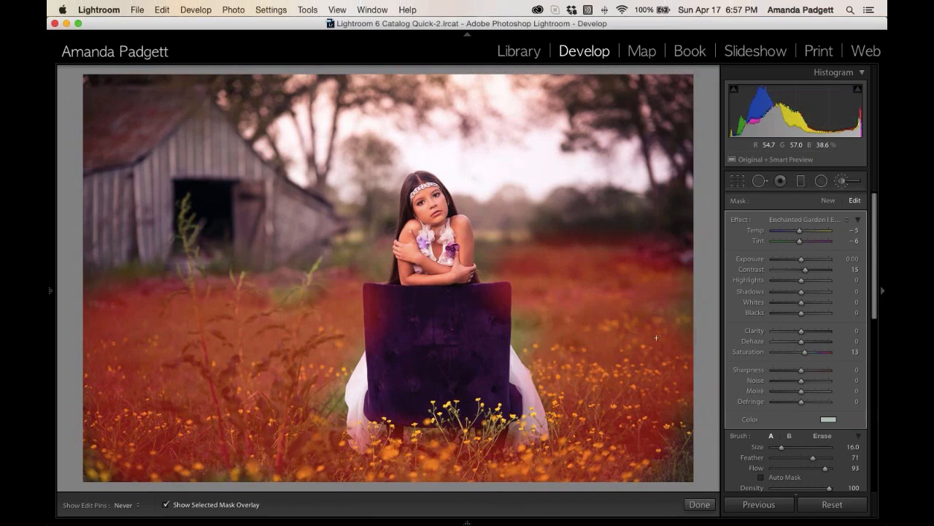
mouse_move(665, 274)
left_mouse_down()
mouse_move(613, 255)
mouse_move(603, 267)
left_mouse_up()
key("o")
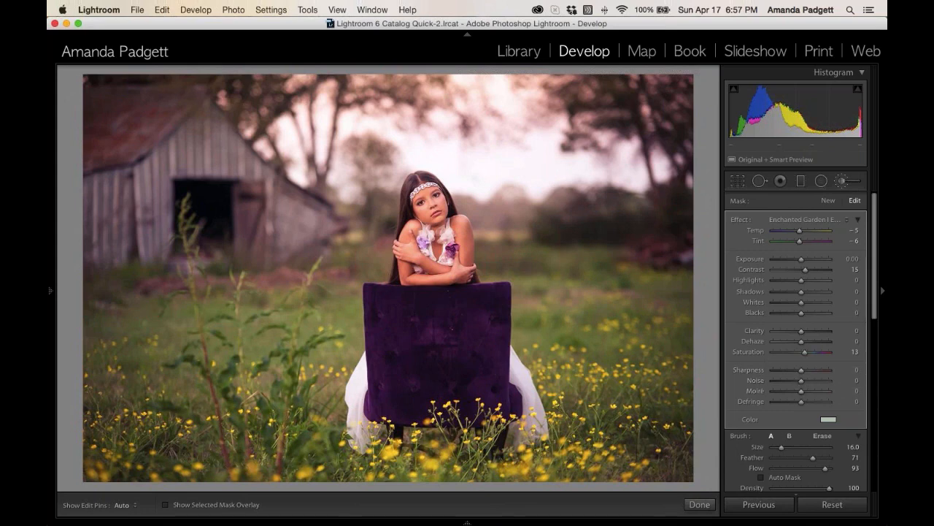
left_click(699, 504)
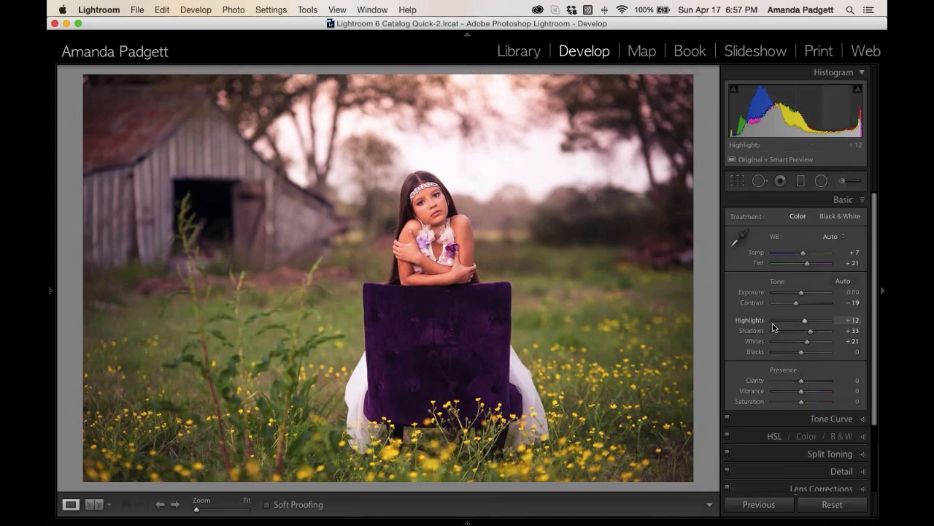
Save the chair portrait's current settings as a snapshot named "lilac 2".
key("super+n")
key("BackSpace")
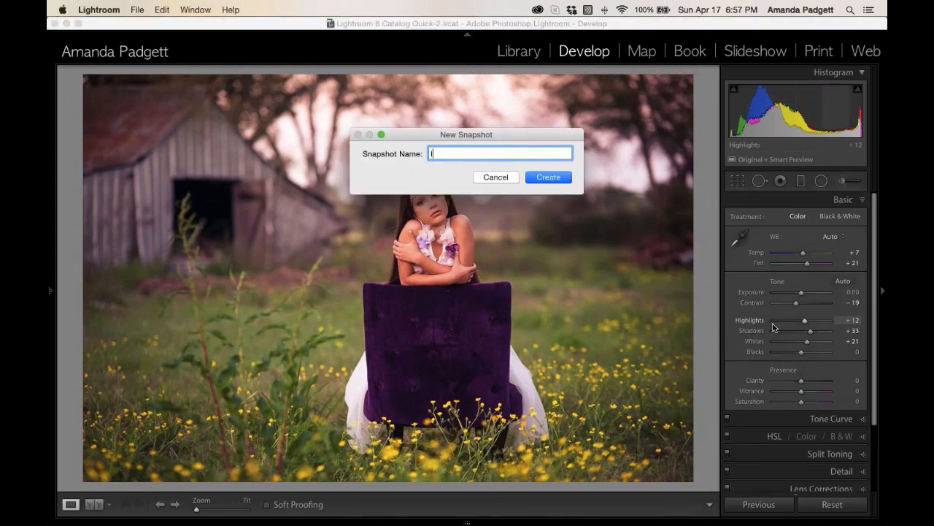
type("lilac 2")
key("Return")
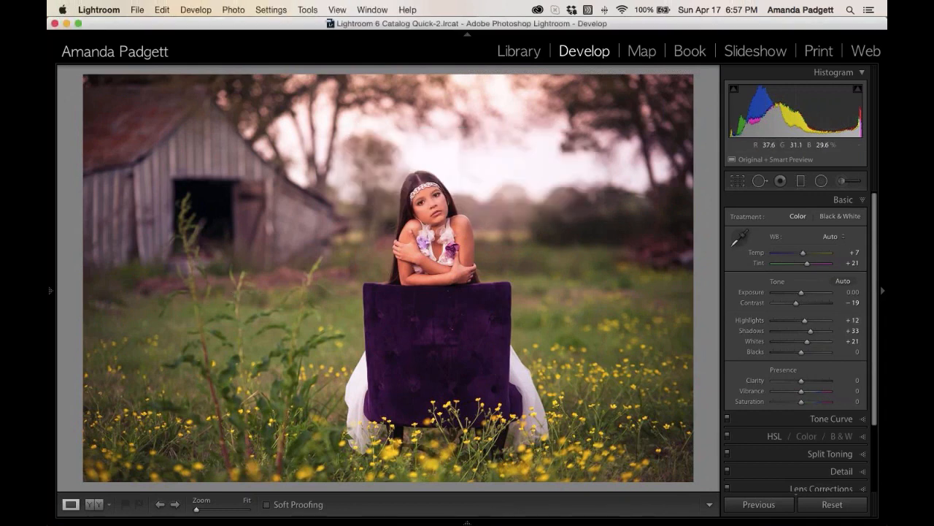
Compare the chair portrait's bluebell n brush, clean edit, lilac 2, sooc and lilac n brushes snapshots, ending on clean edit.
mouse_move(52, 283)
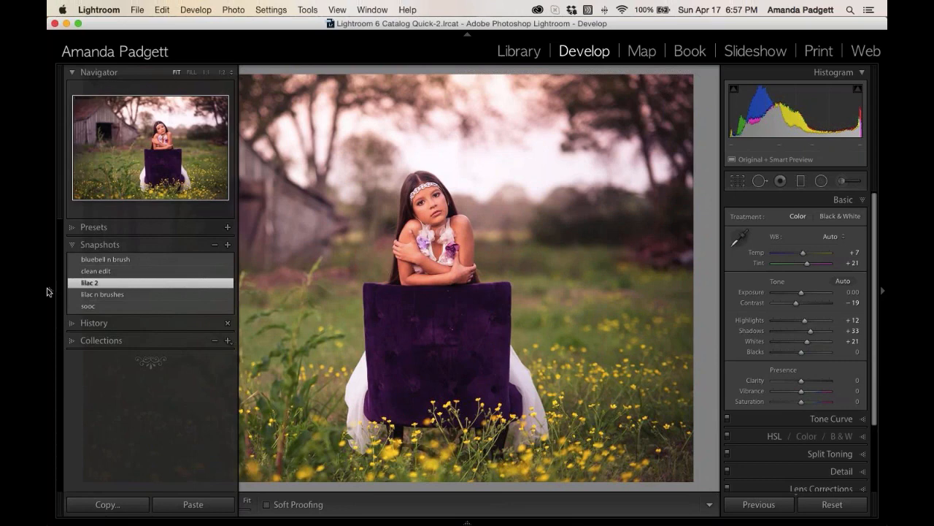
mouse_move(100, 263)
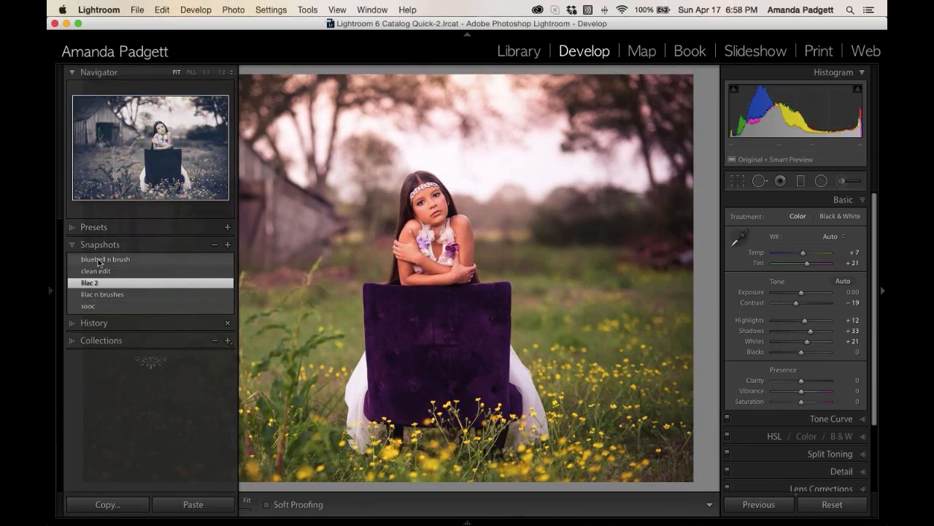
left_click(100, 261)
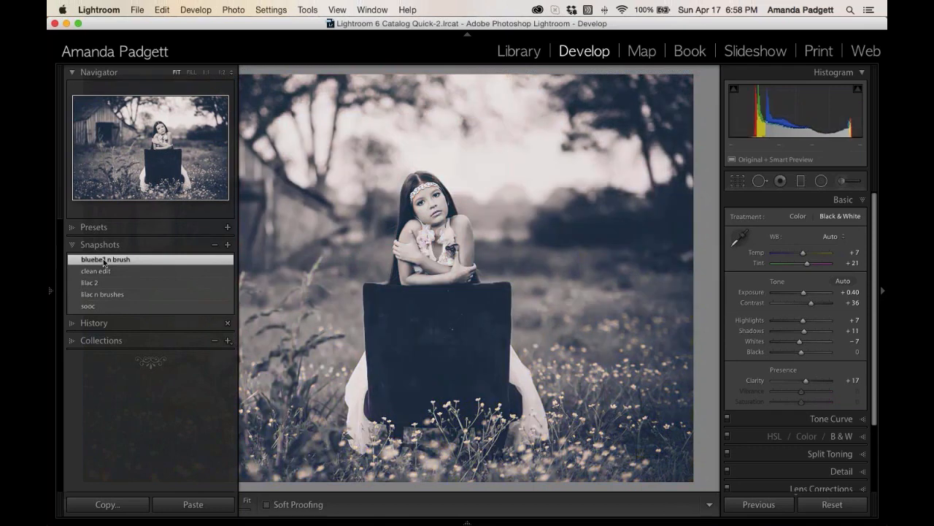
left_click(116, 274)
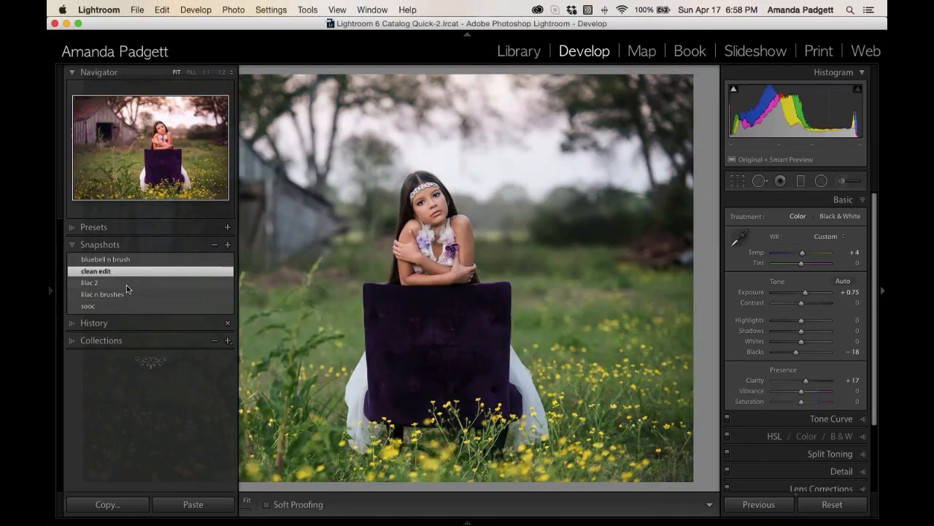
left_click(128, 285)
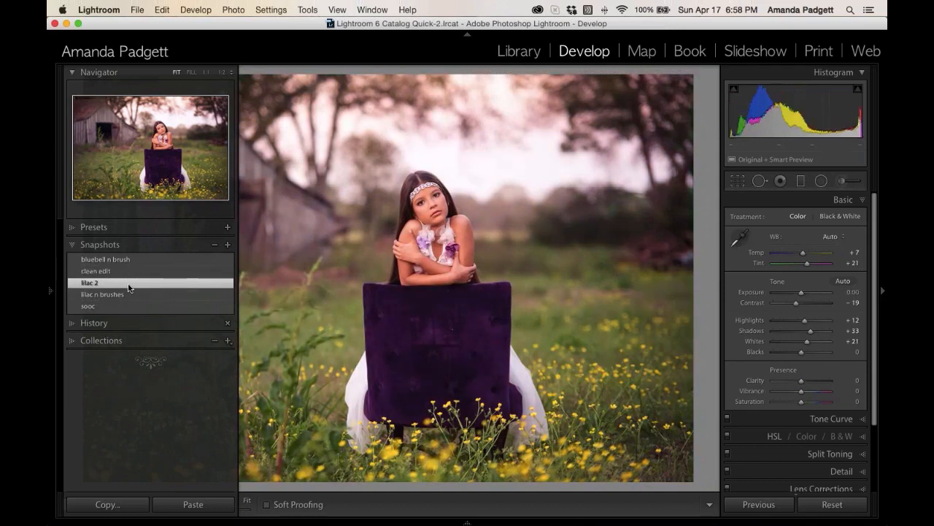
left_click(125, 307)
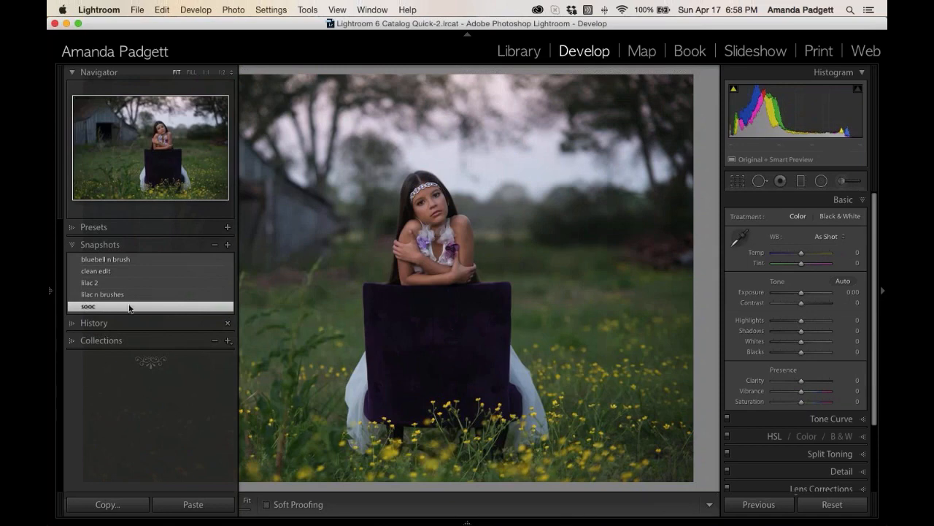
mouse_move(112, 260)
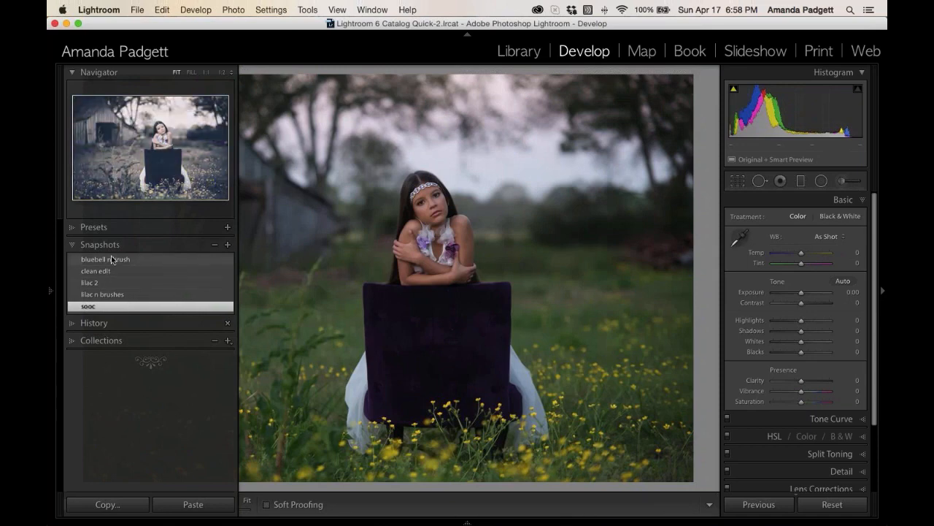
left_click(136, 295)
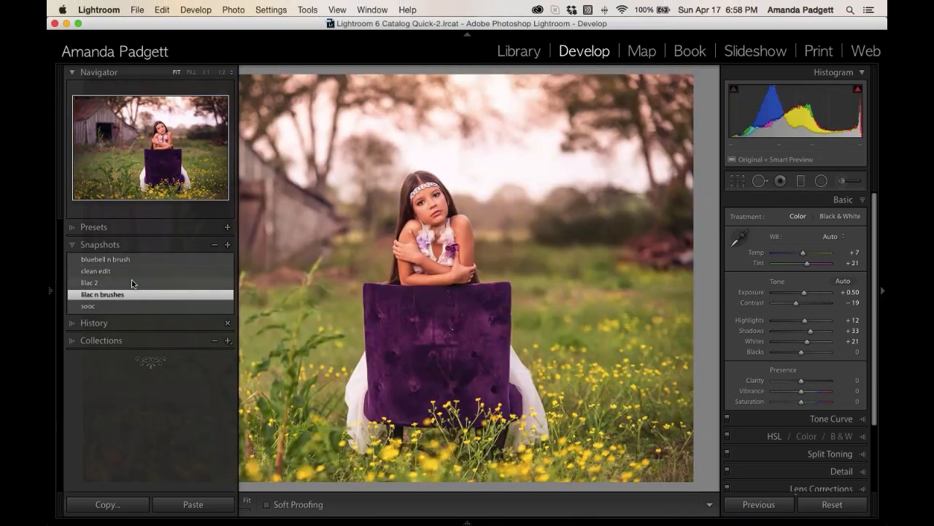
left_click(131, 282)
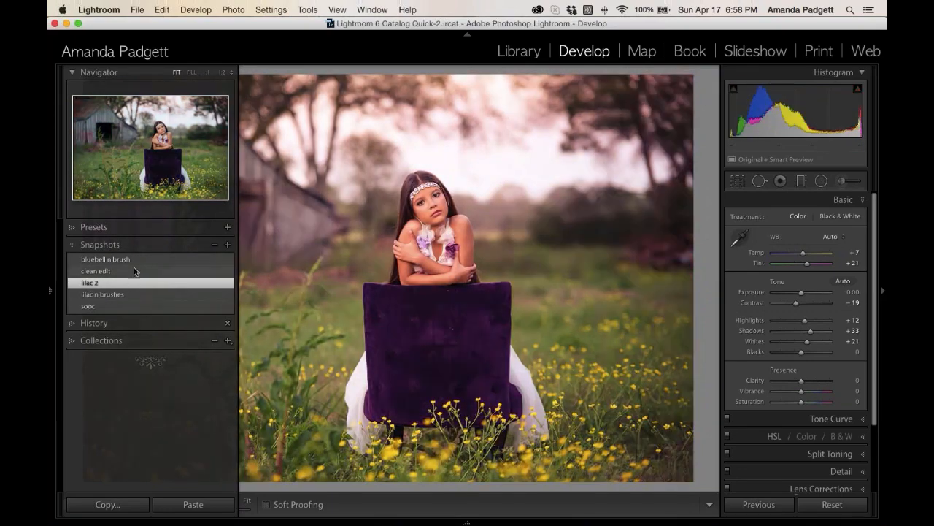
left_click(140, 259)
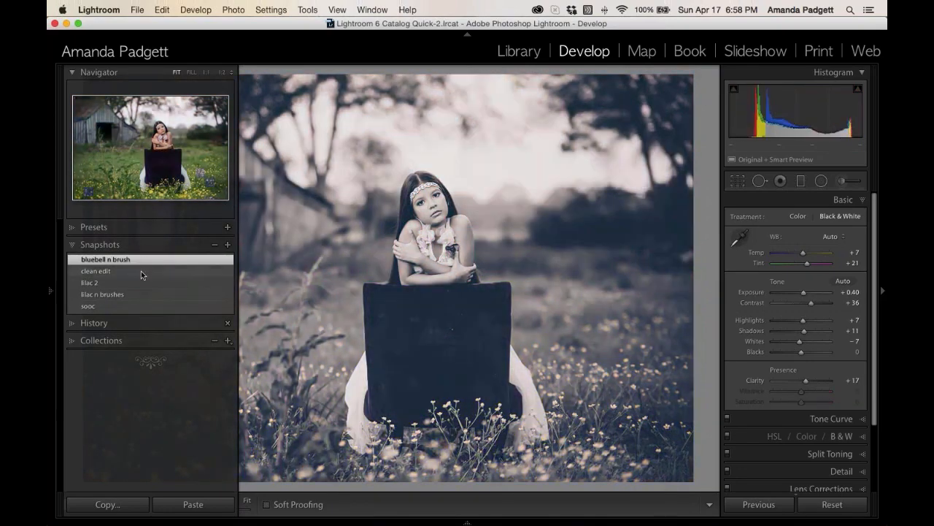
left_click(141, 270)
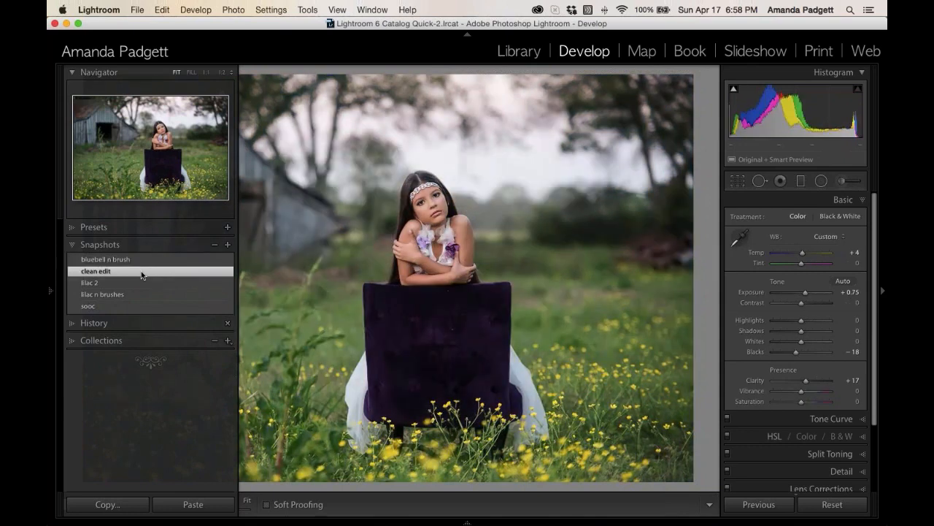
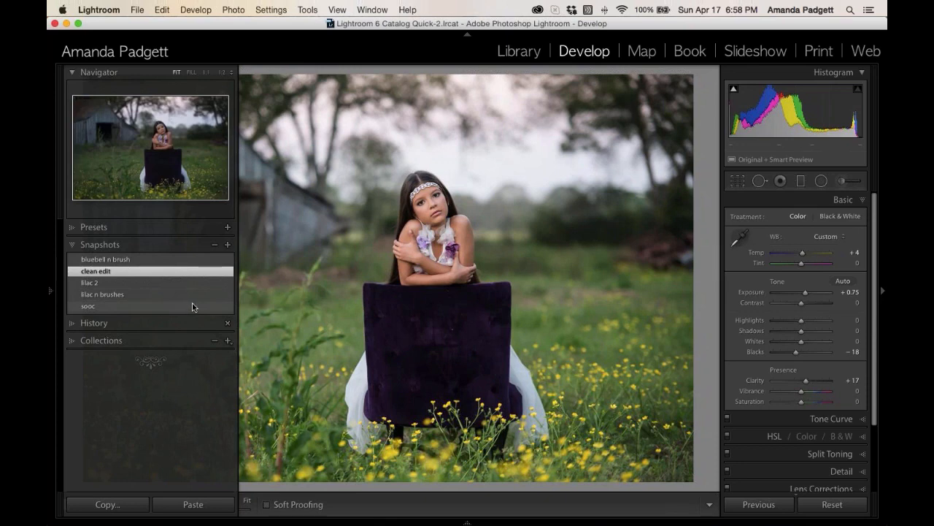
Create two virtual copies of the clean-edited chair portrait and show the filmstrip with them.
key("F7")
key("F6")
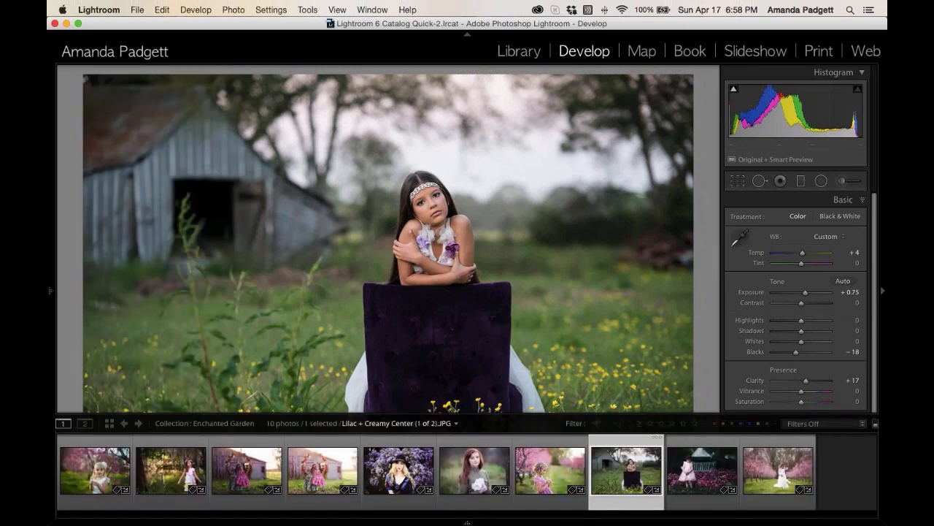
right_click(610, 475)
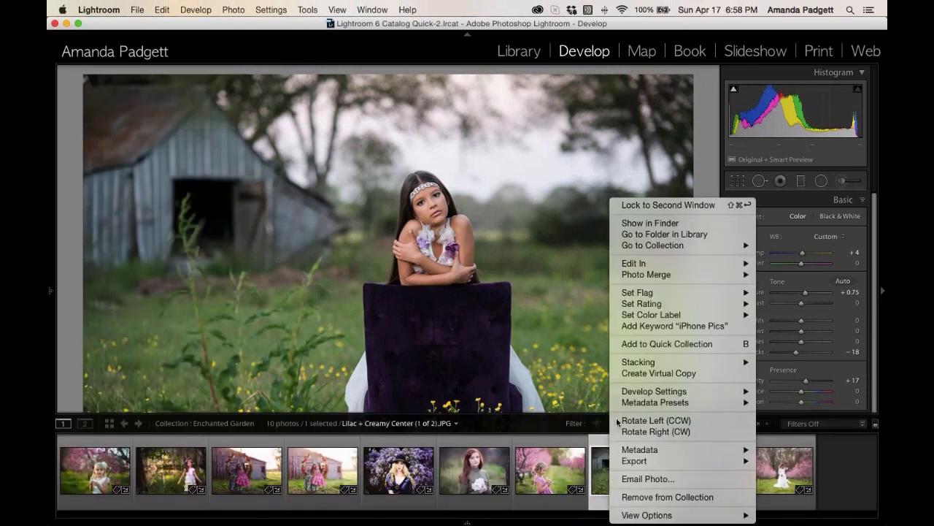
left_click(634, 373)
key("F6")
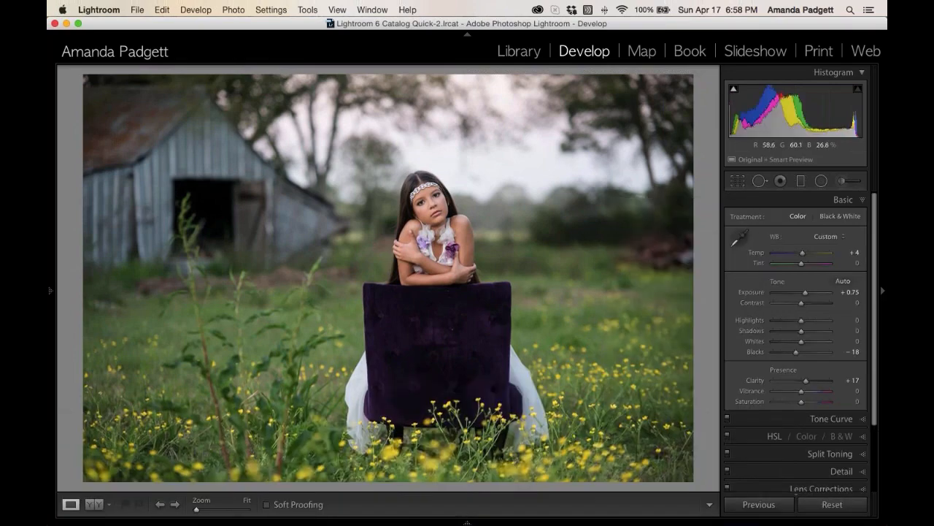
right_click(471, 337)
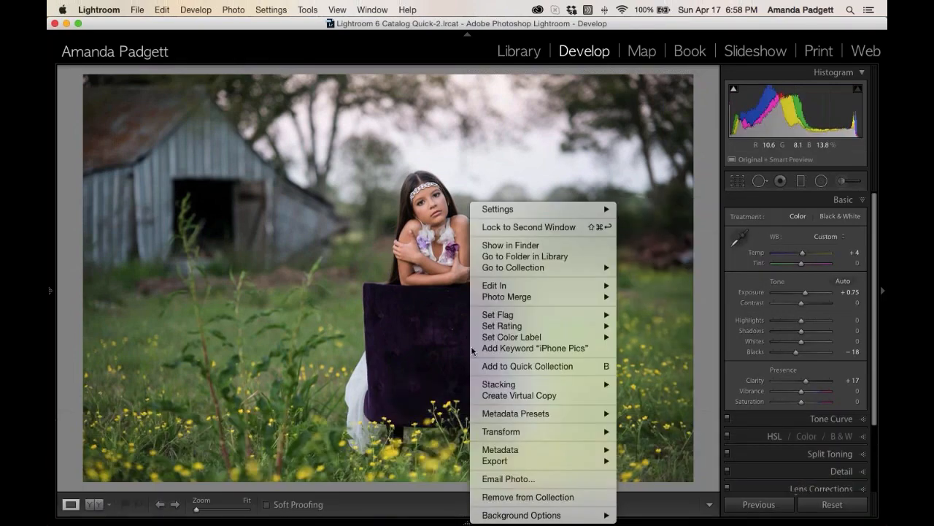
left_click(526, 391)
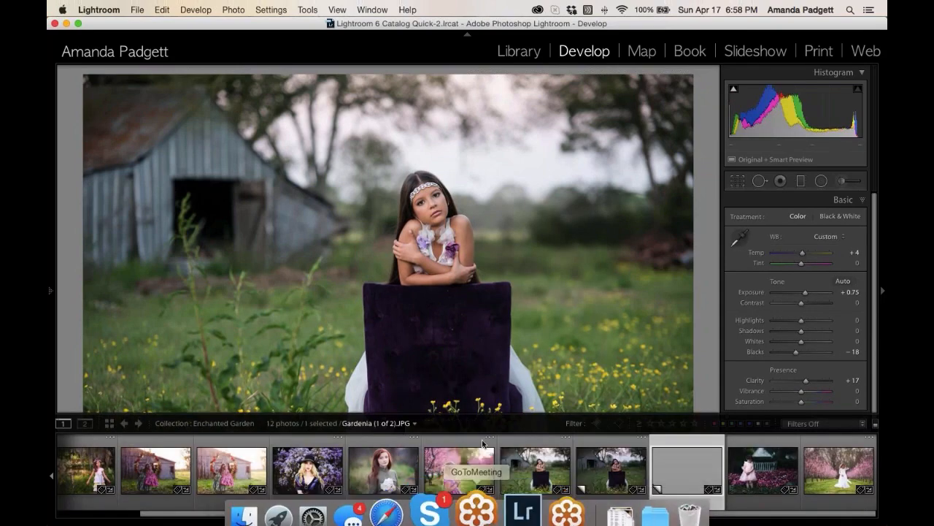
left_click(467, 522)
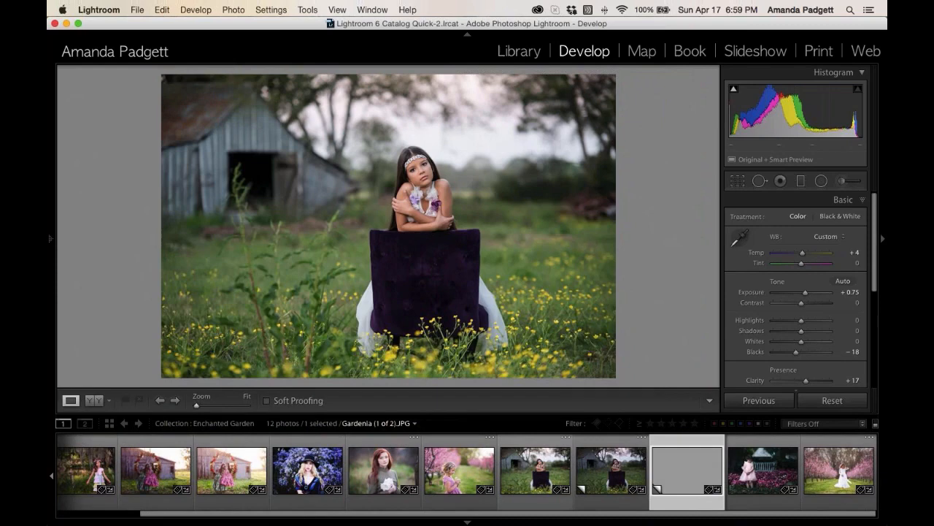
Apply the bluebell n brush snapshot to Copy 1 of the chair portrait and lilac n brushes to Copy 2.
left_click(531, 472)
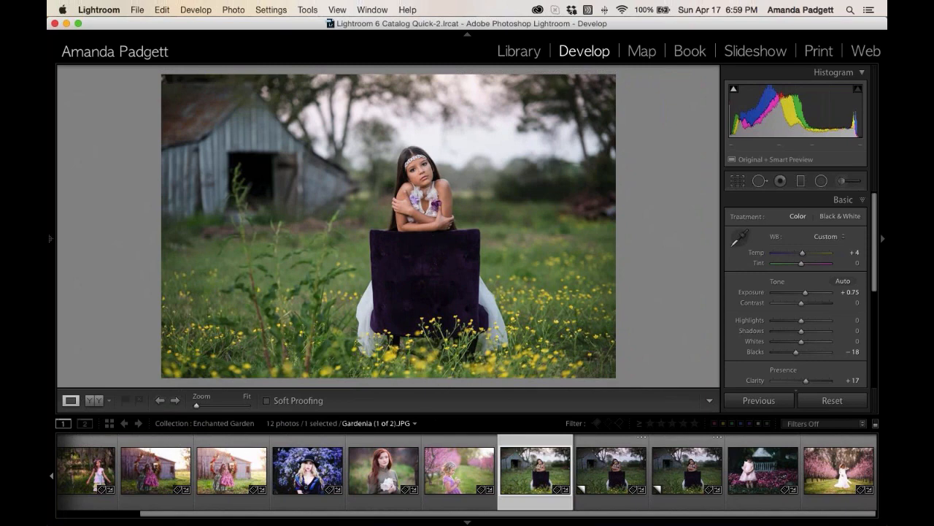
mouse_move(50, 238)
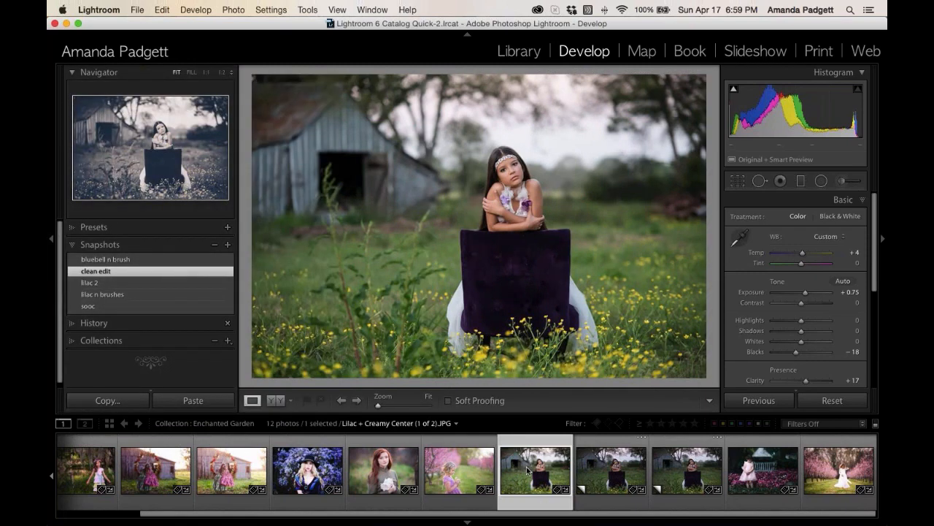
left_click(599, 467)
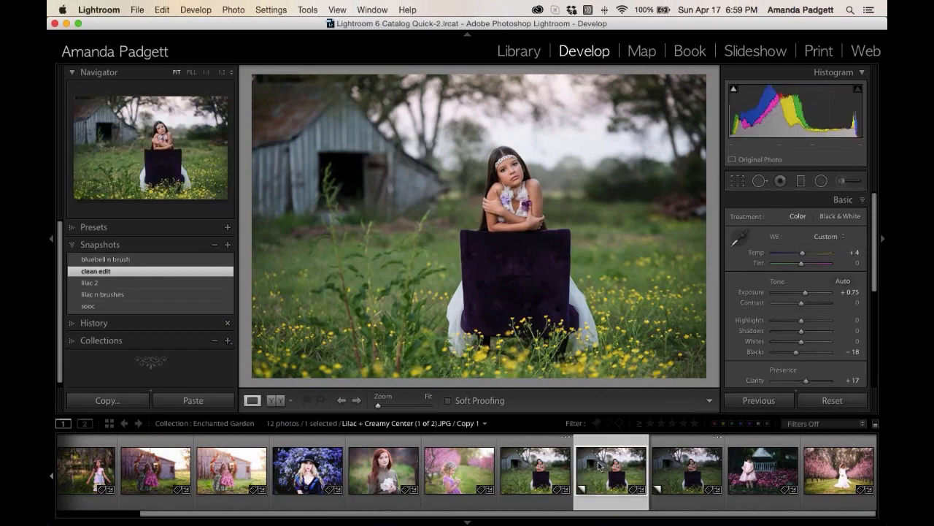
left_click(123, 260)
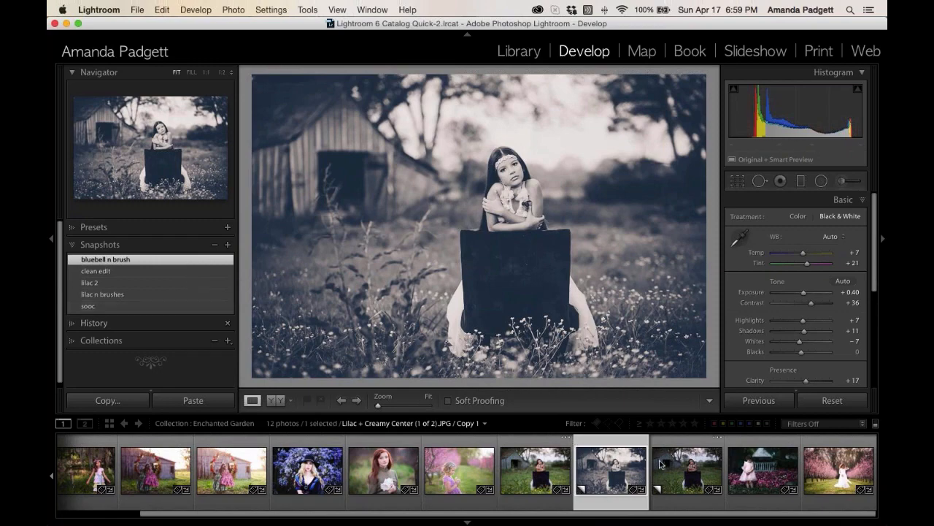
key("Right")
left_click(166, 286)
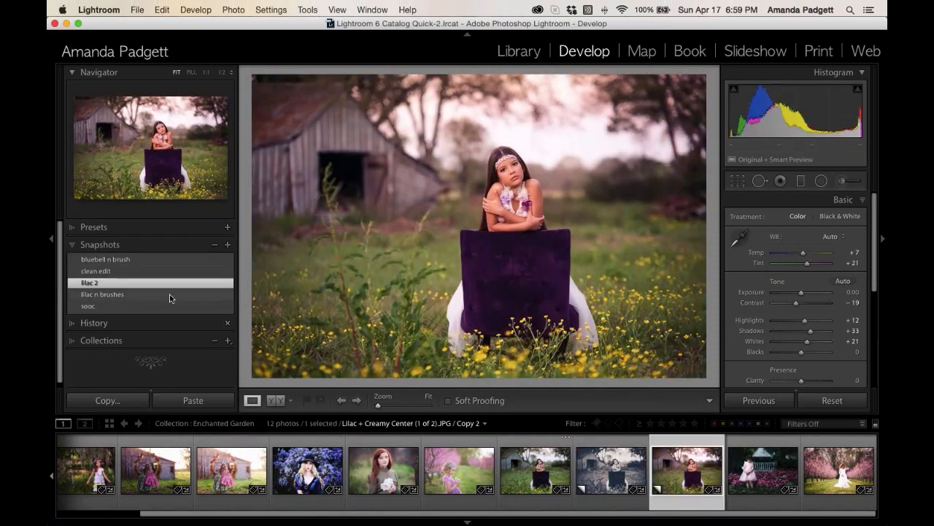
left_click(170, 295)
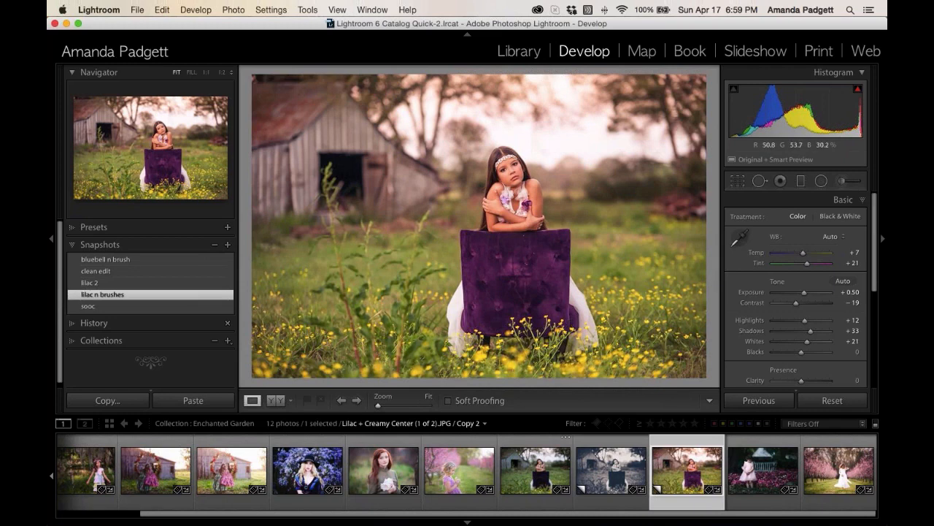
Select the original chair portrait together with its two virtual copies and make the original the active photo.
left_click(523, 464, "shift")
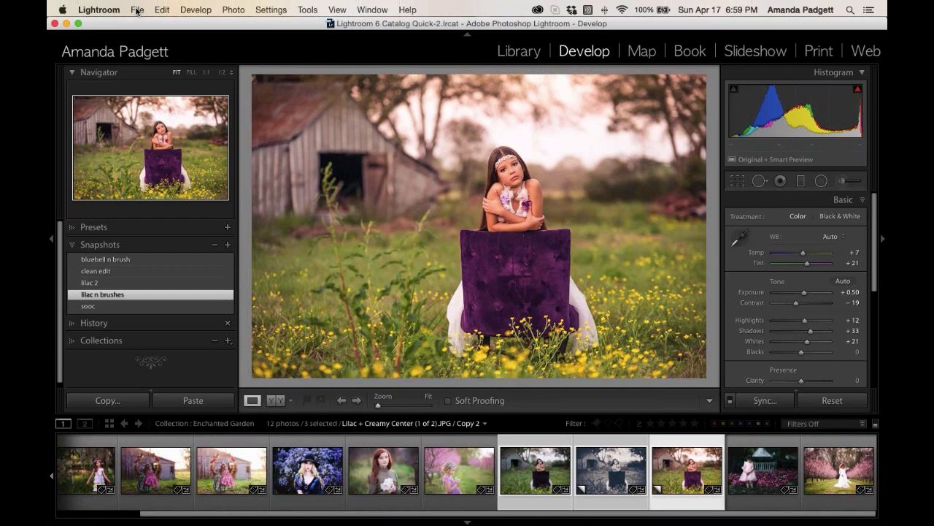
left_click(535, 471)
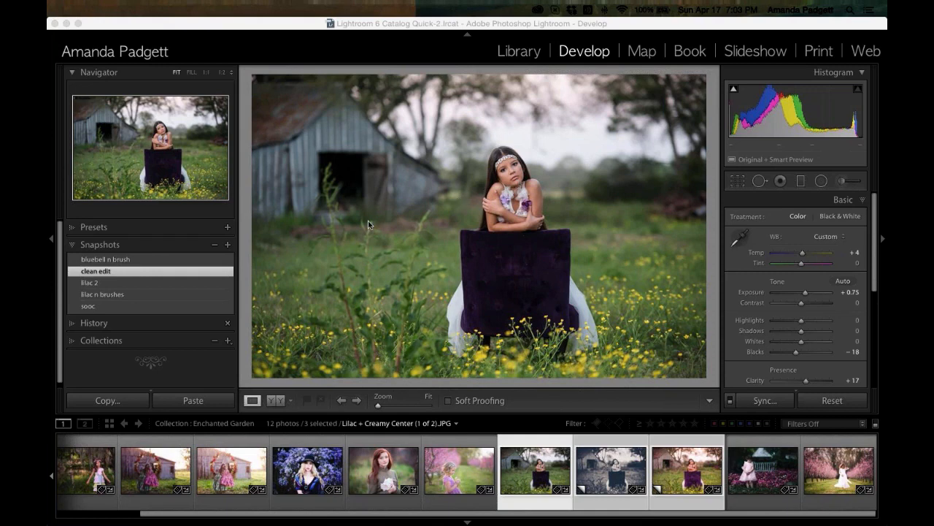
mouse_move(385, 30)
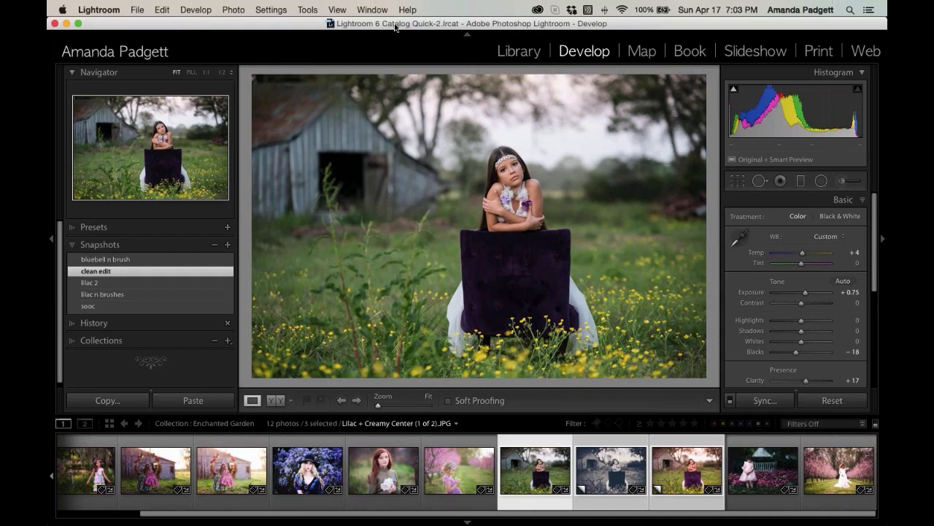
left_click(623, 192)
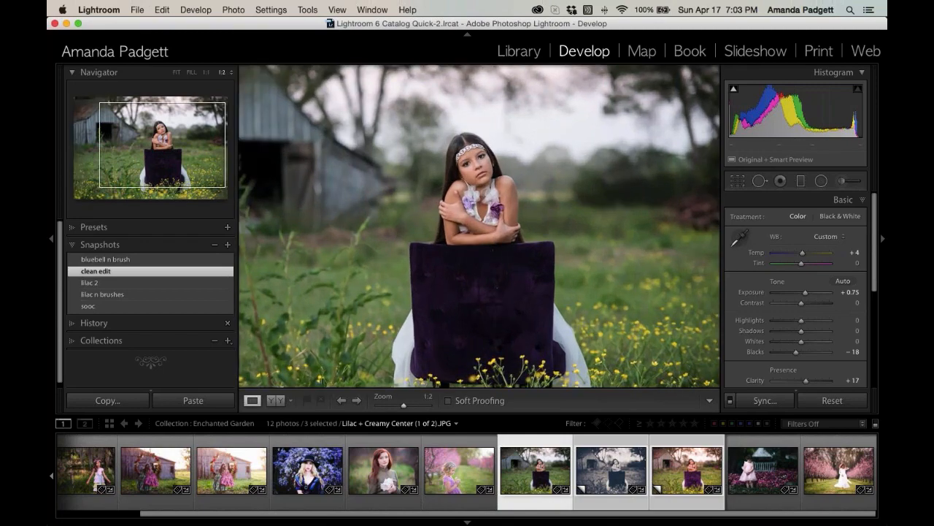
left_click(646, 164)
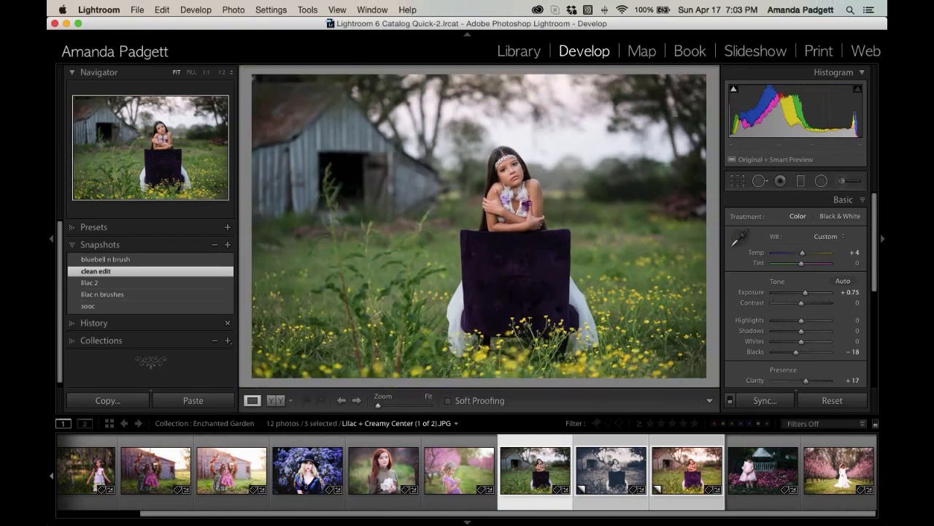
Paint the barn beside the chair with the Enchanted Garden Enhance Greens brush at size 9, hiding the edit pins.
left_click(841, 182)
left_click(816, 219)
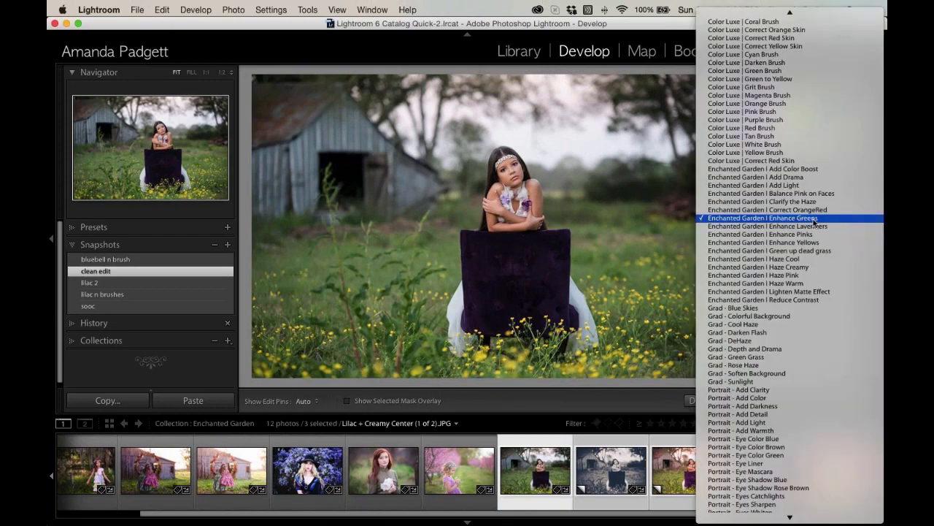
left_click(814, 219)
scroll(817, 248, "down", 5)
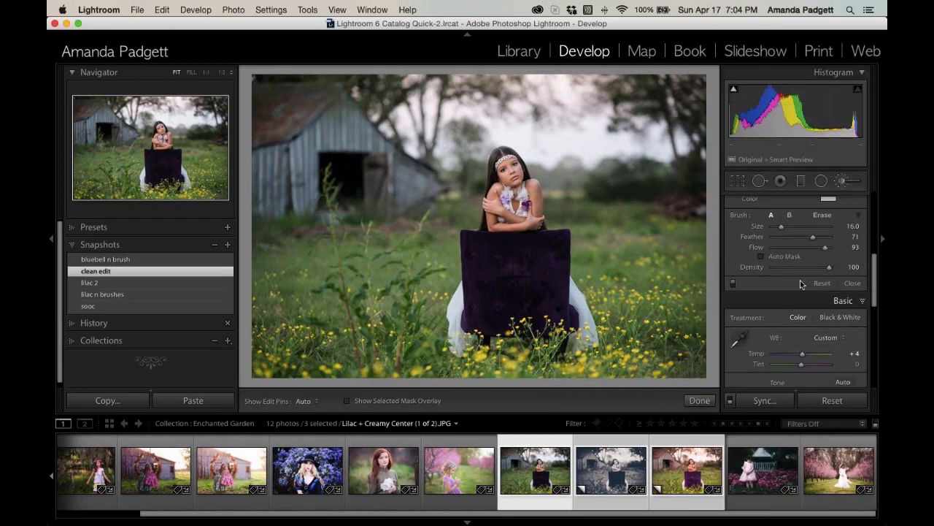
scroll(626, 215, "up", 10)
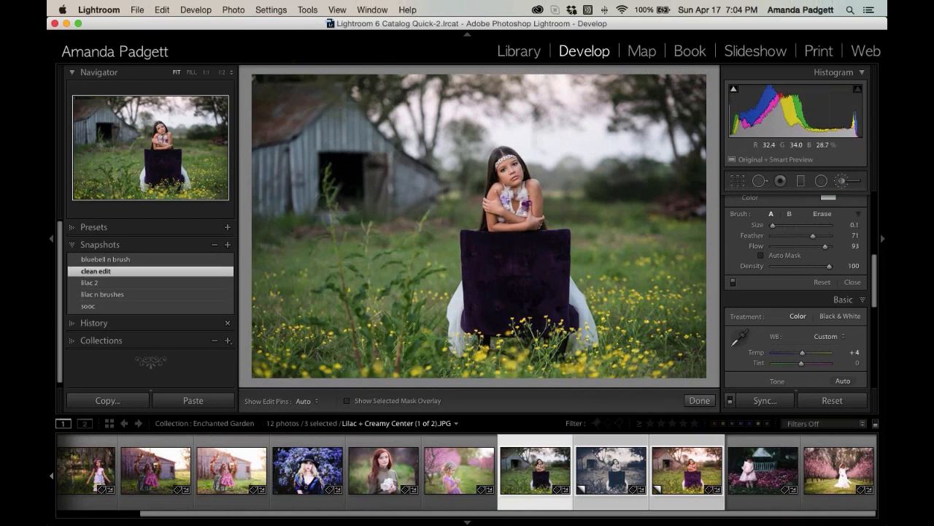
scroll(344, 147, "down", 10)
scroll(341, 105, "up", 1)
key("h")
scroll(419, 131, "up", 4)
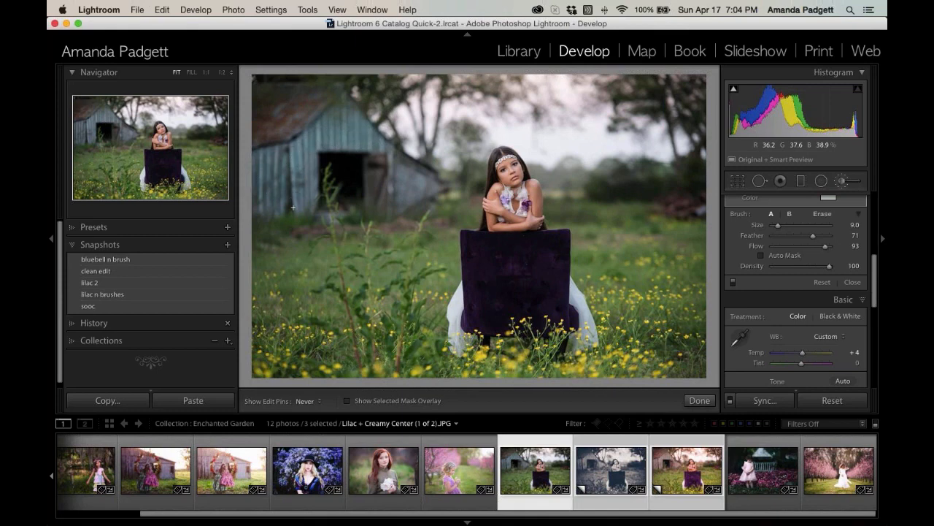
Enlarge the Enhance Greens brush to size 19, paint it over the grass around the chair, and return the edit pins to Auto.
key("h")
key("bracketright")
key("h")
key("h")
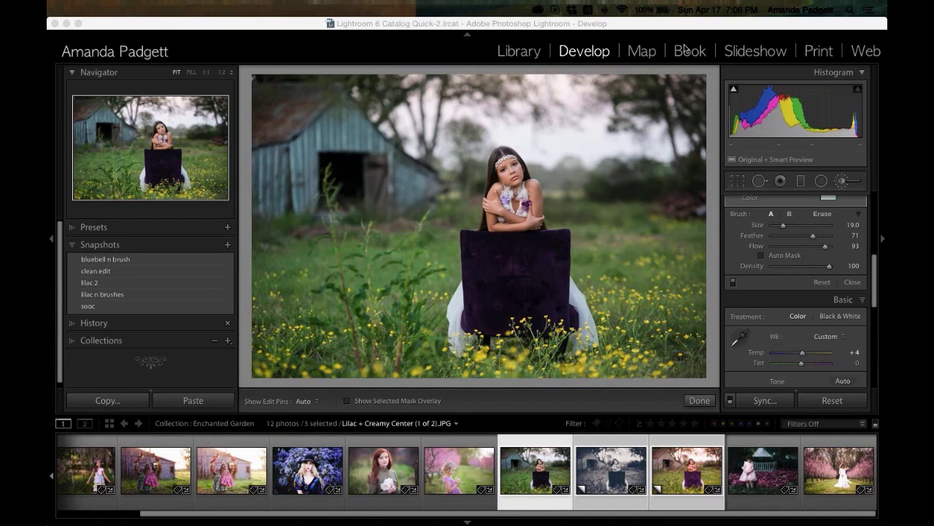
left_click(625, 70)
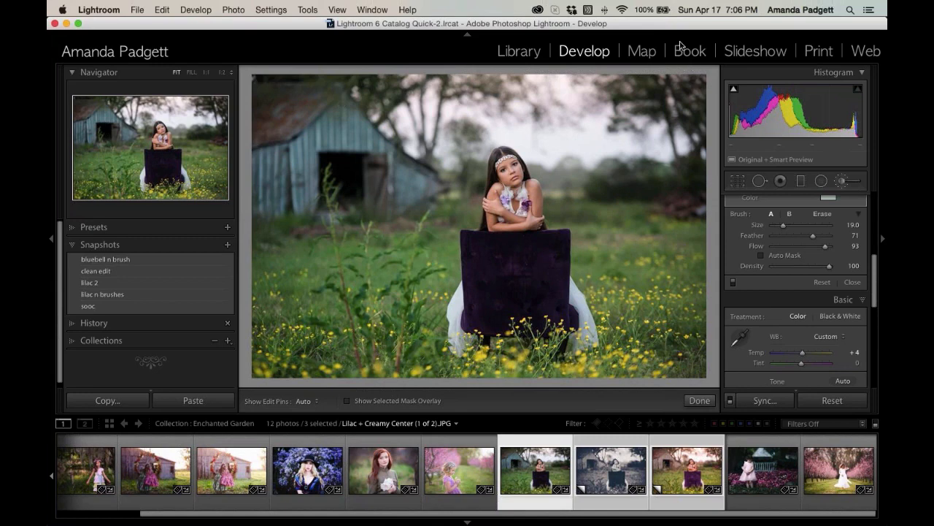
Start a new graduated filter with the Enchanted Garden Add Light effect.
left_click(800, 183)
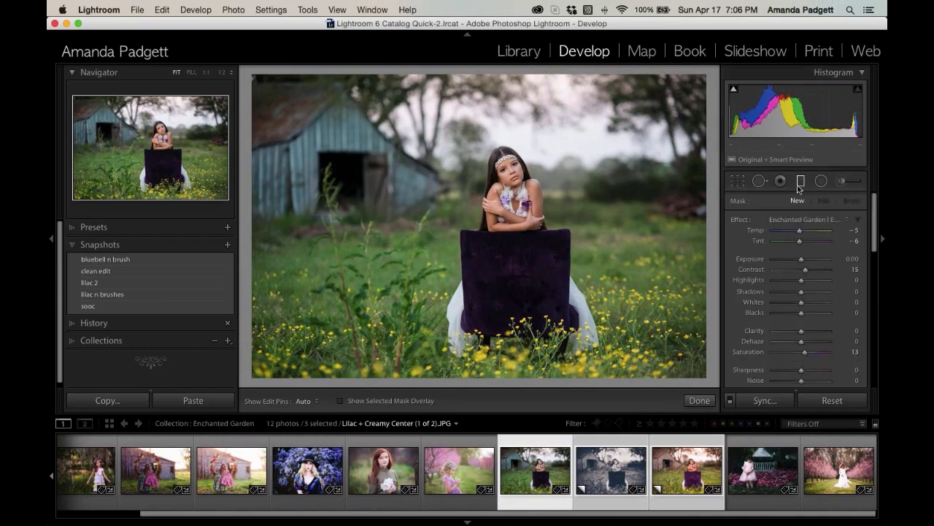
left_click(822, 220)
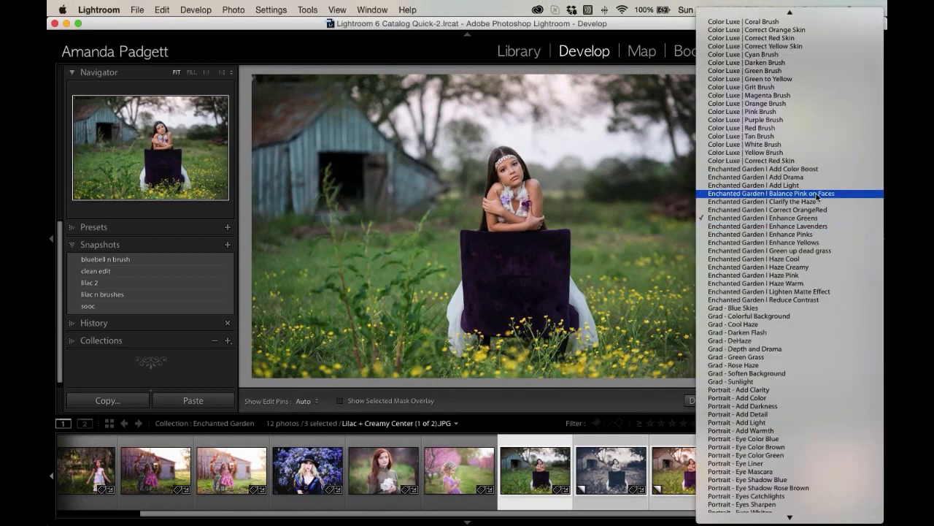
left_click(817, 186)
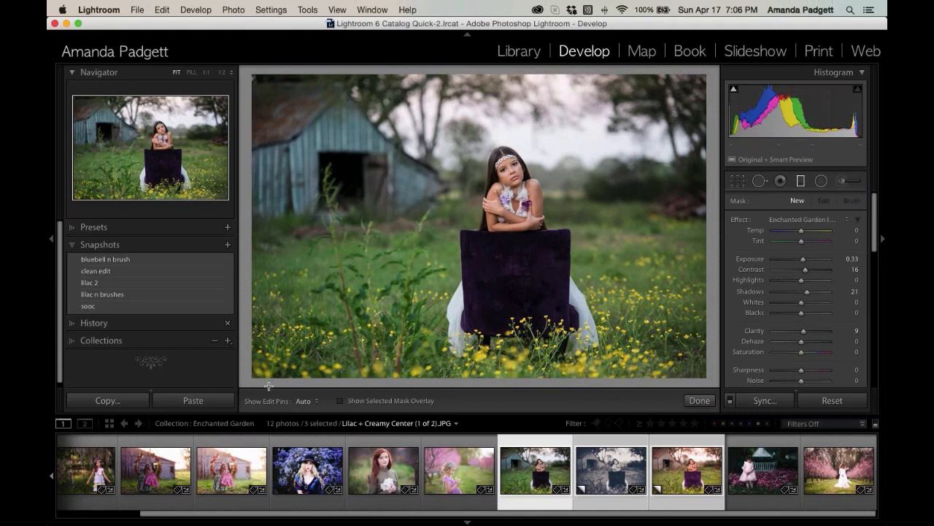
Try a diagonal Add Light gradient from the photo's lower-left grass, check its mask overlay, raise its exposure to 0.63, and delete it.
left_click_drag(297, 380, 483, 87)
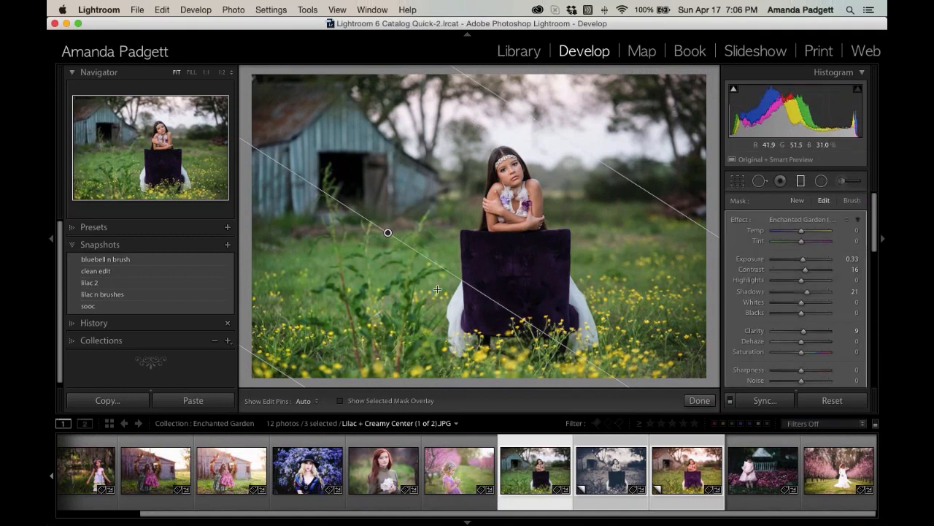
key("o")
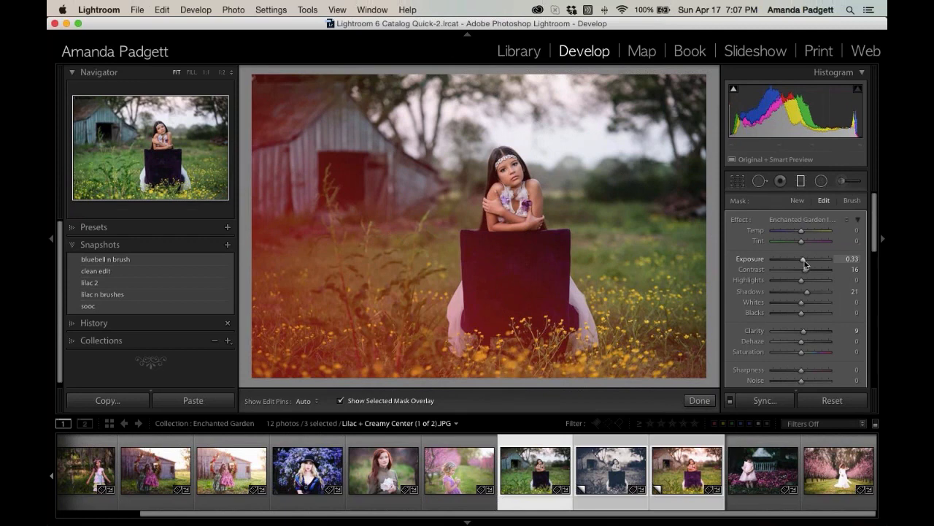
left_click_drag(805, 262, 807, 264)
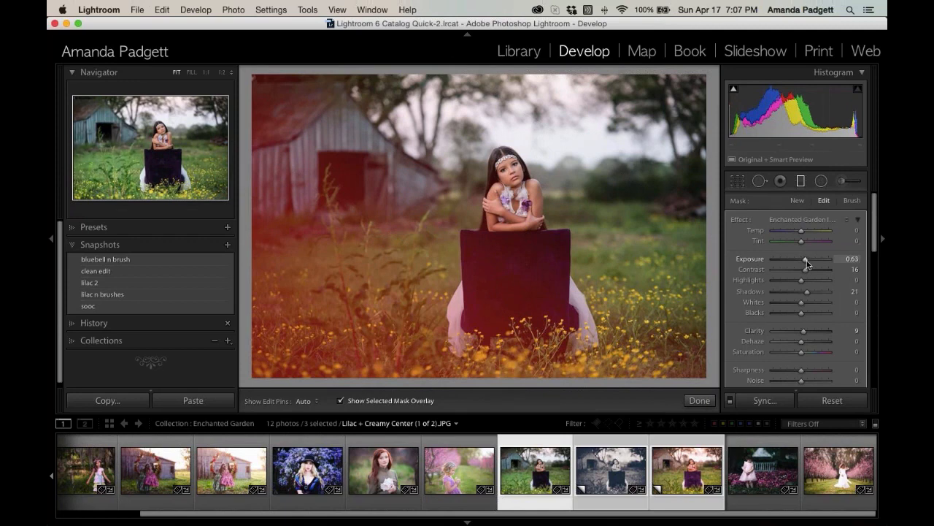
key("o")
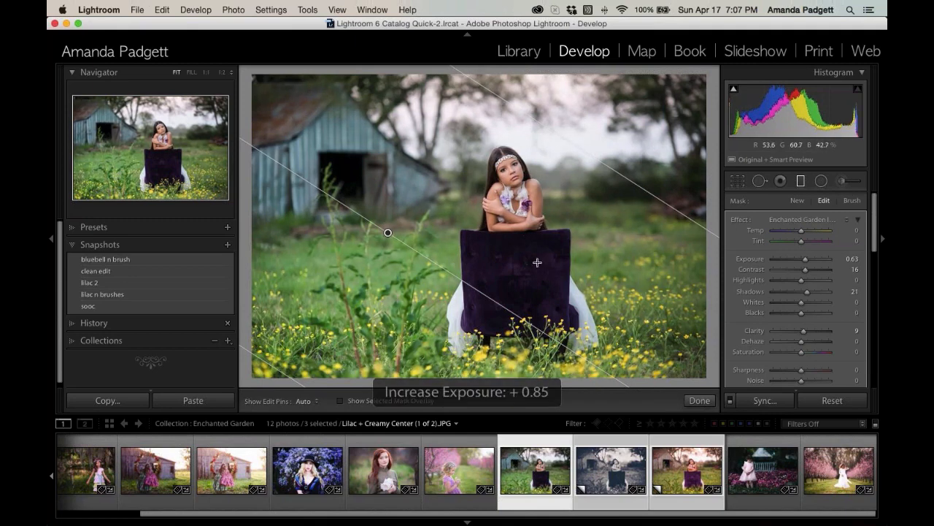
key("Delete")
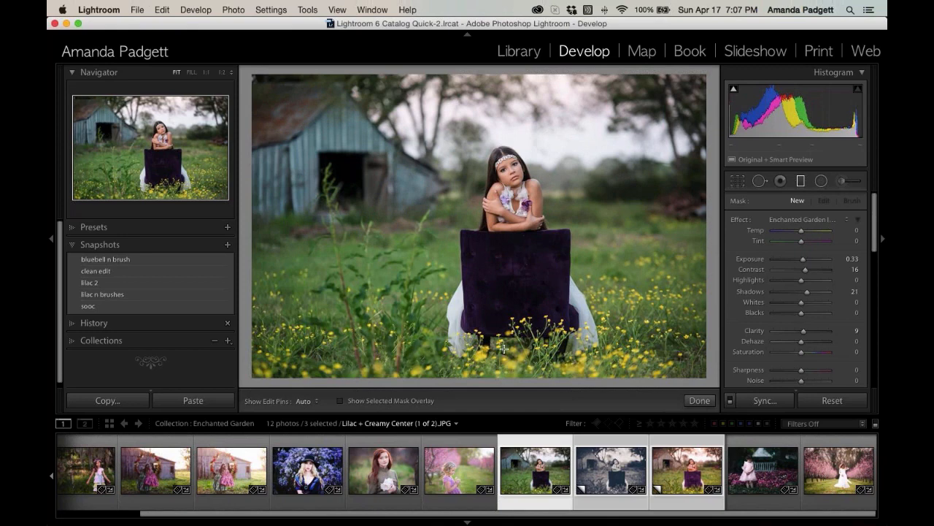
Draw an Add Light gradient straight up from the photo's bottom edge to its top edge and set its temperature to 12.
left_click_drag(500, 379, 508, 70)
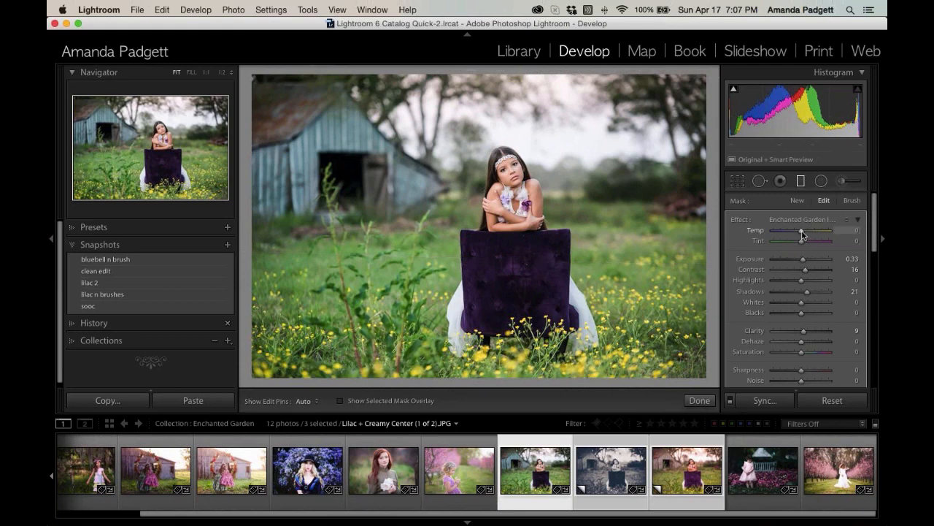
left_click_drag(802, 232, 806, 233)
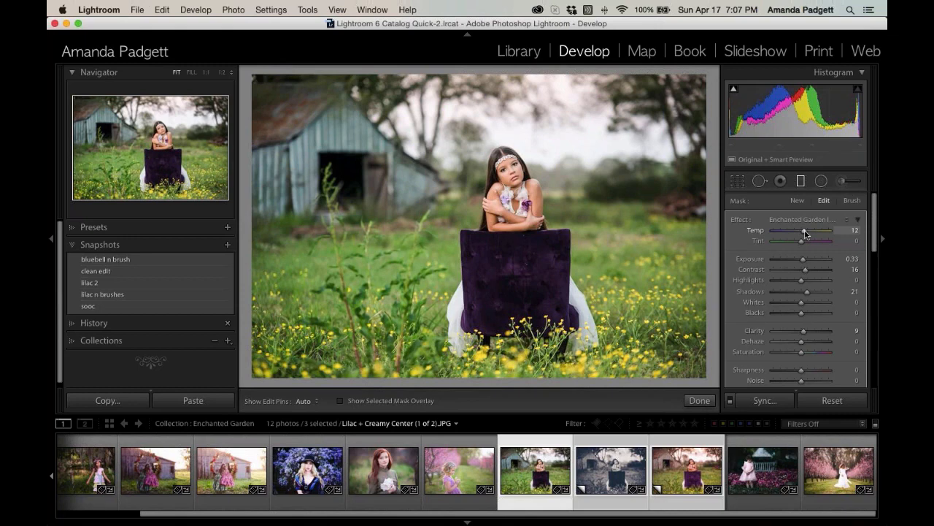